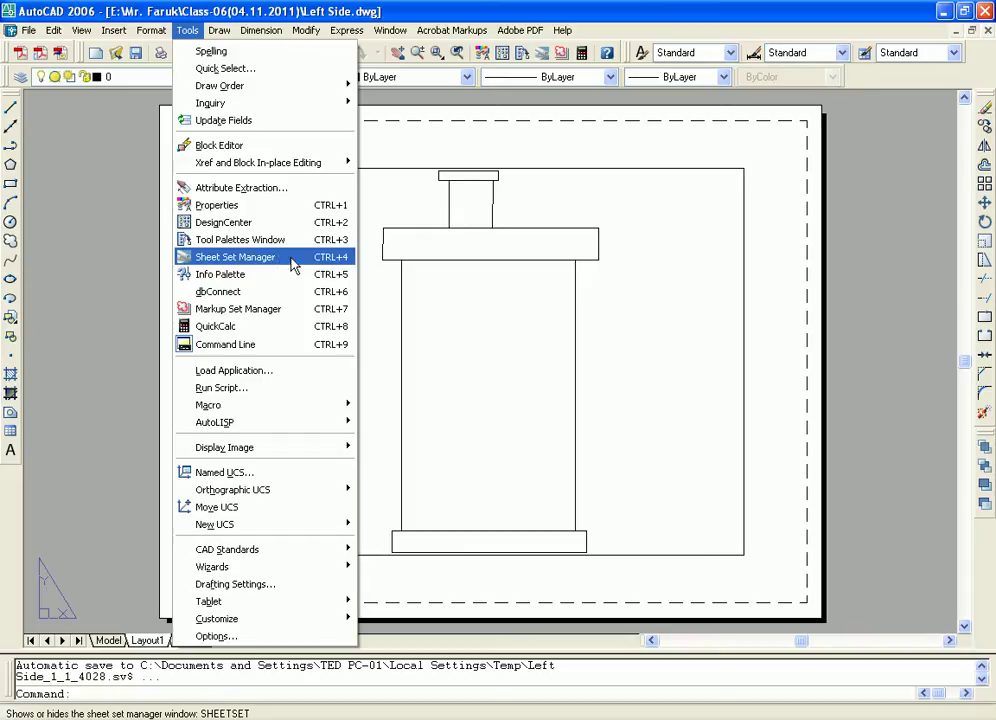
click(187, 30)
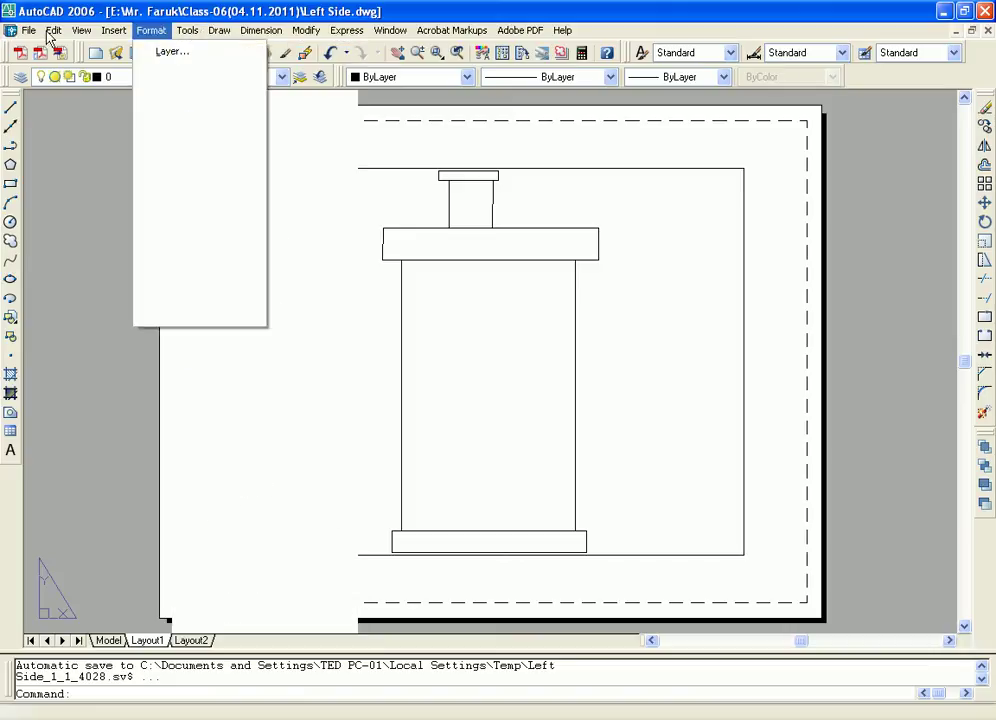
click(29, 30)
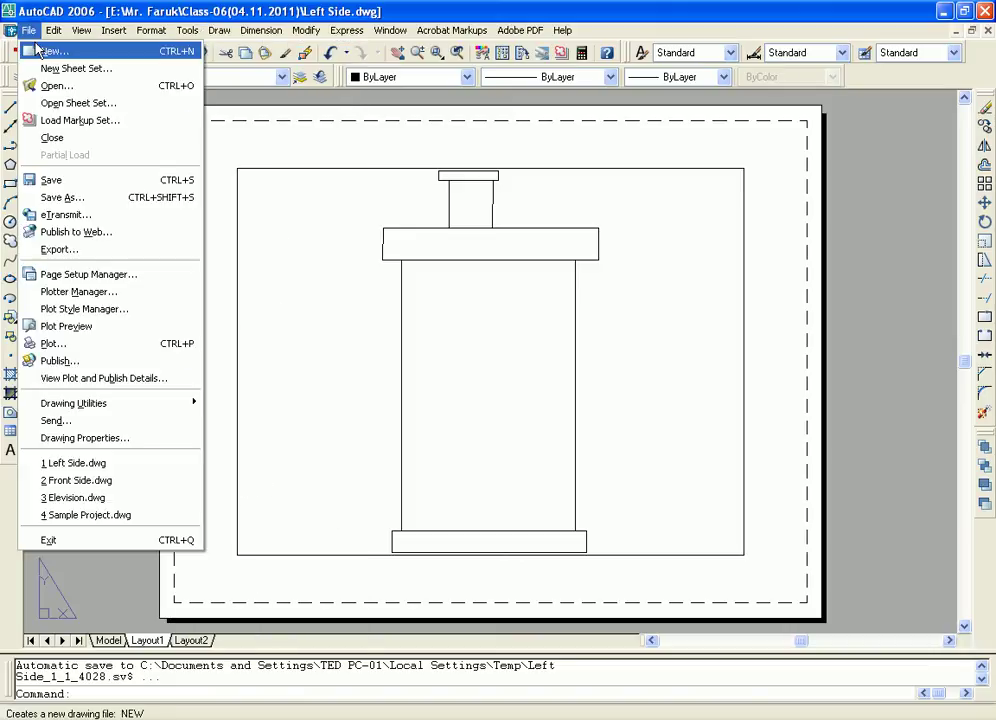
click(100, 87)
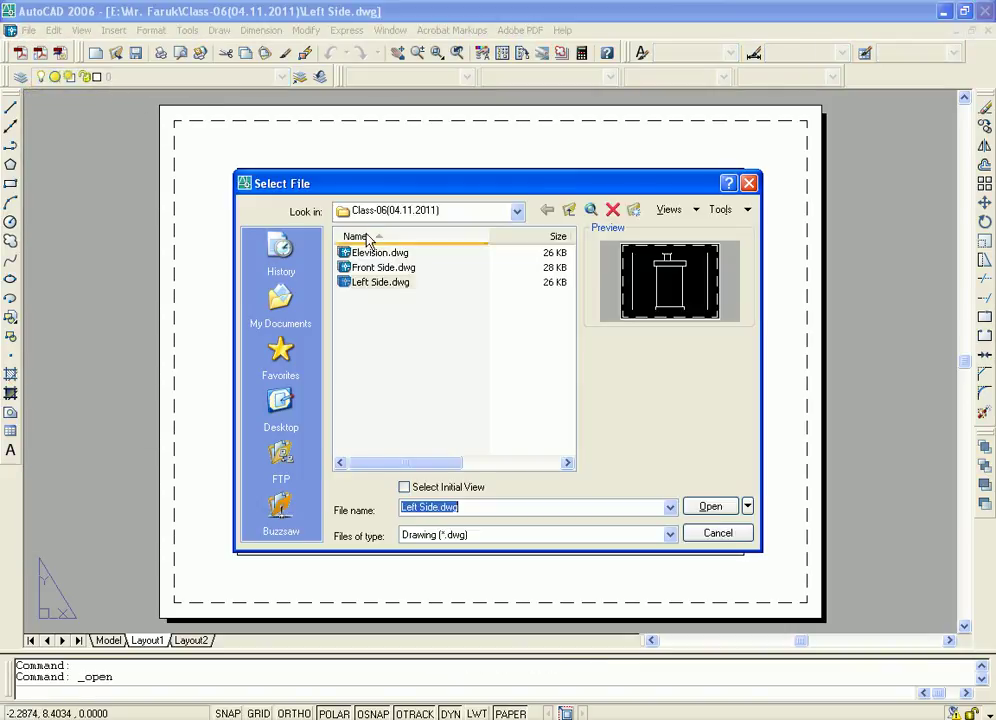
click(380, 256)
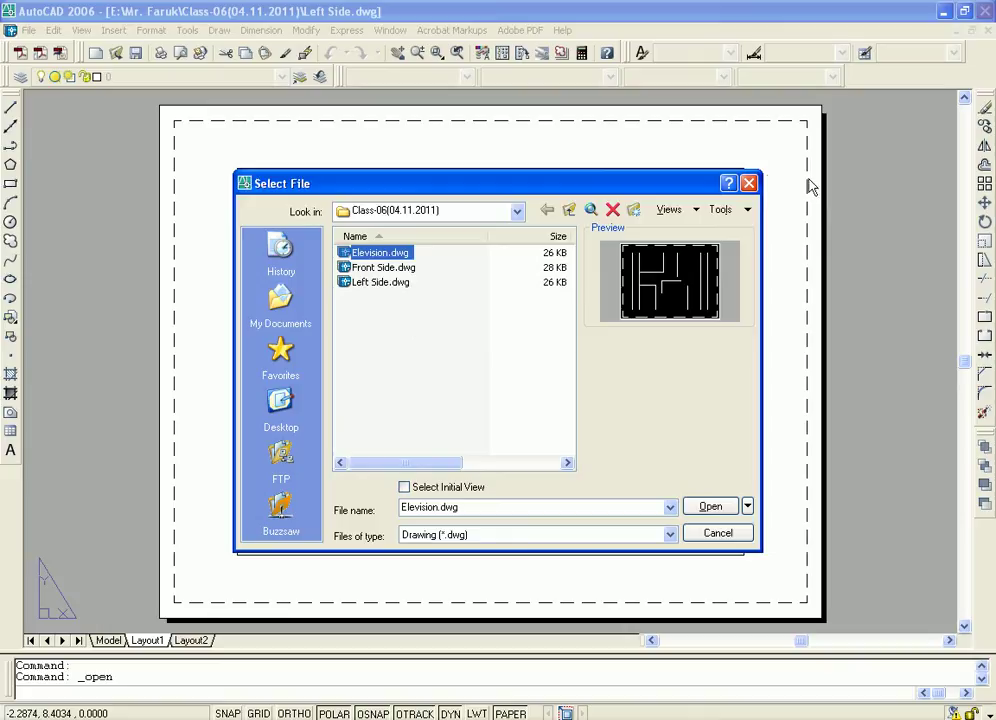
click(749, 184)
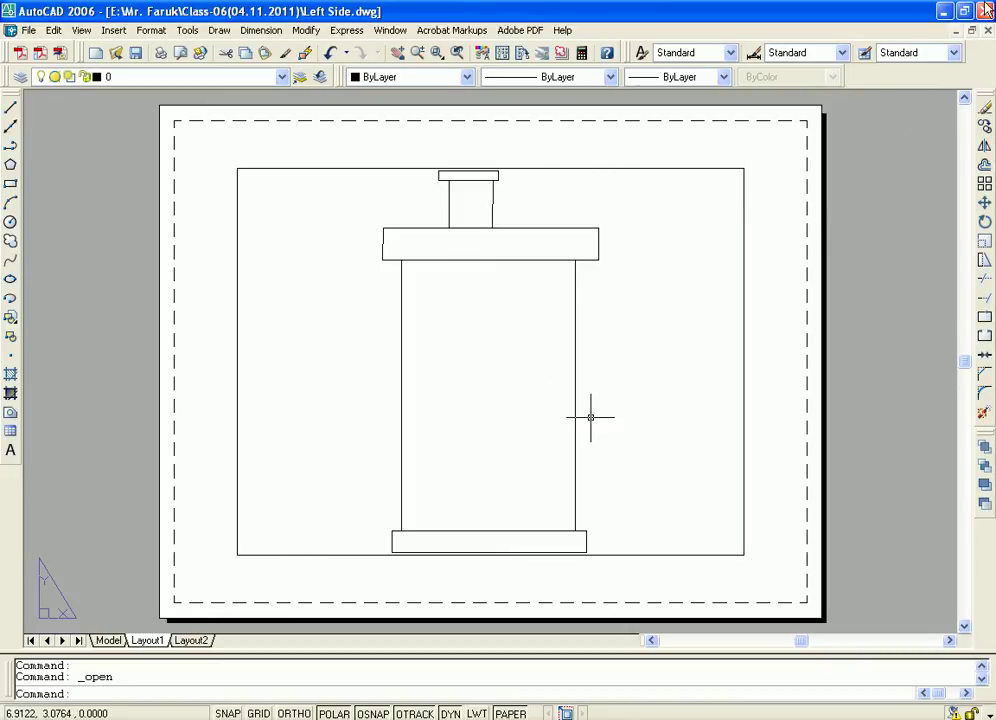
Step: Close the Left Side, Front Side and Elevision drawings without saving changes
click(986, 31)
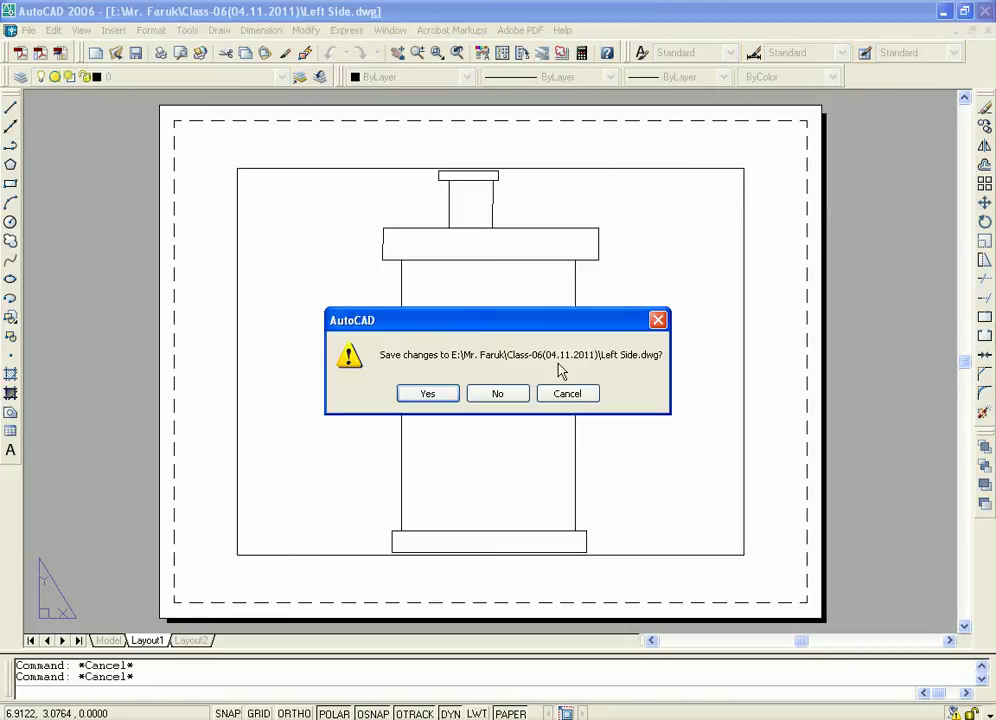
click(497, 393)
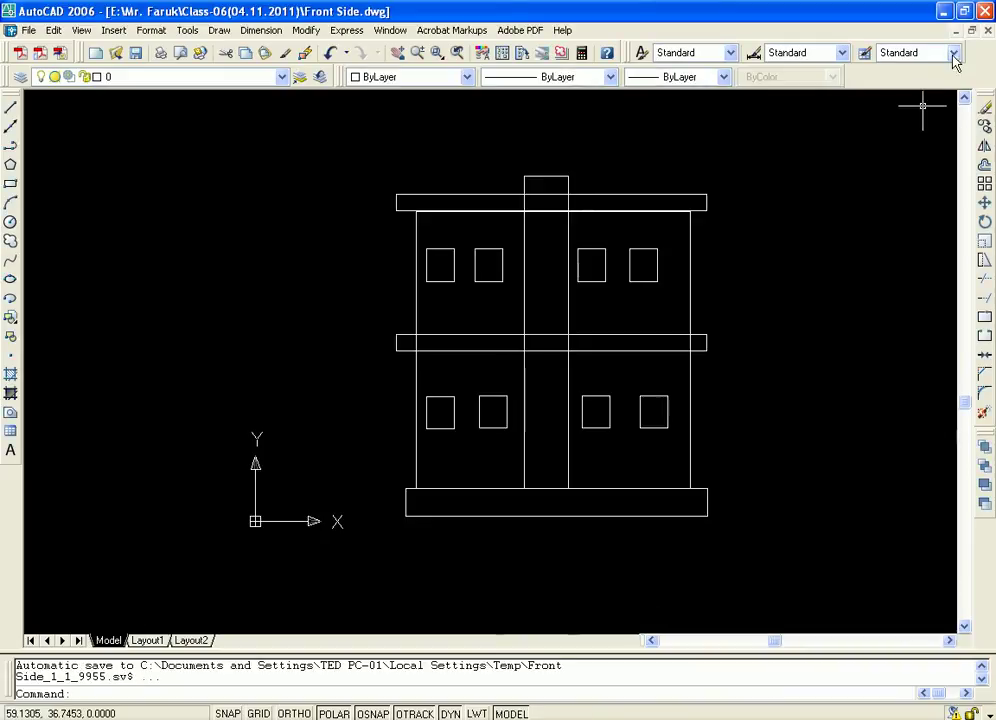
click(986, 31)
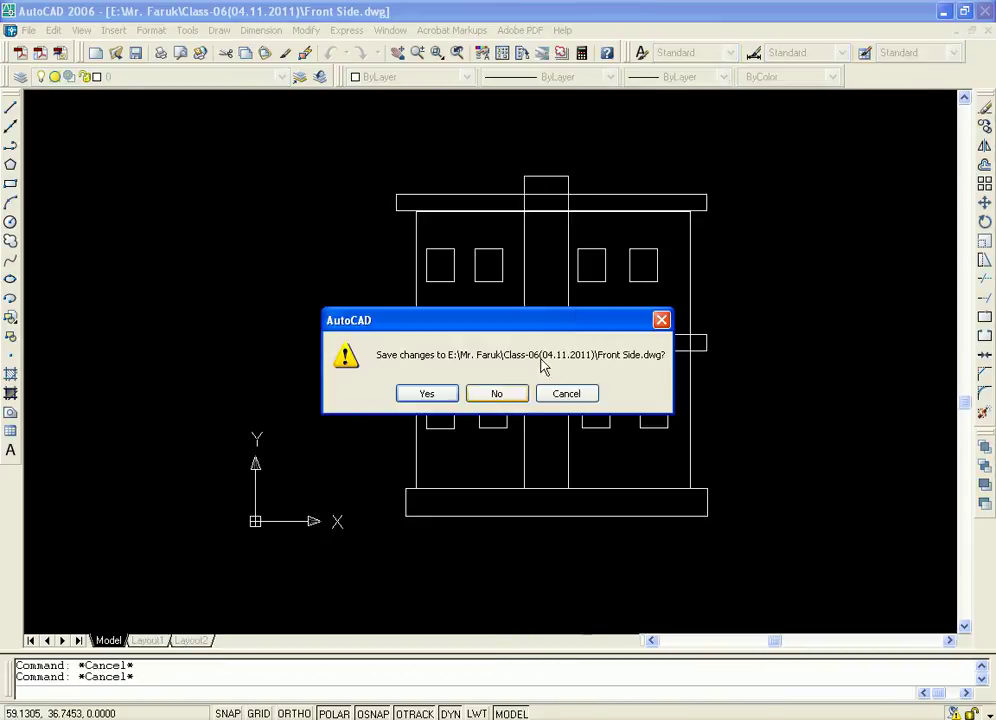
click(497, 393)
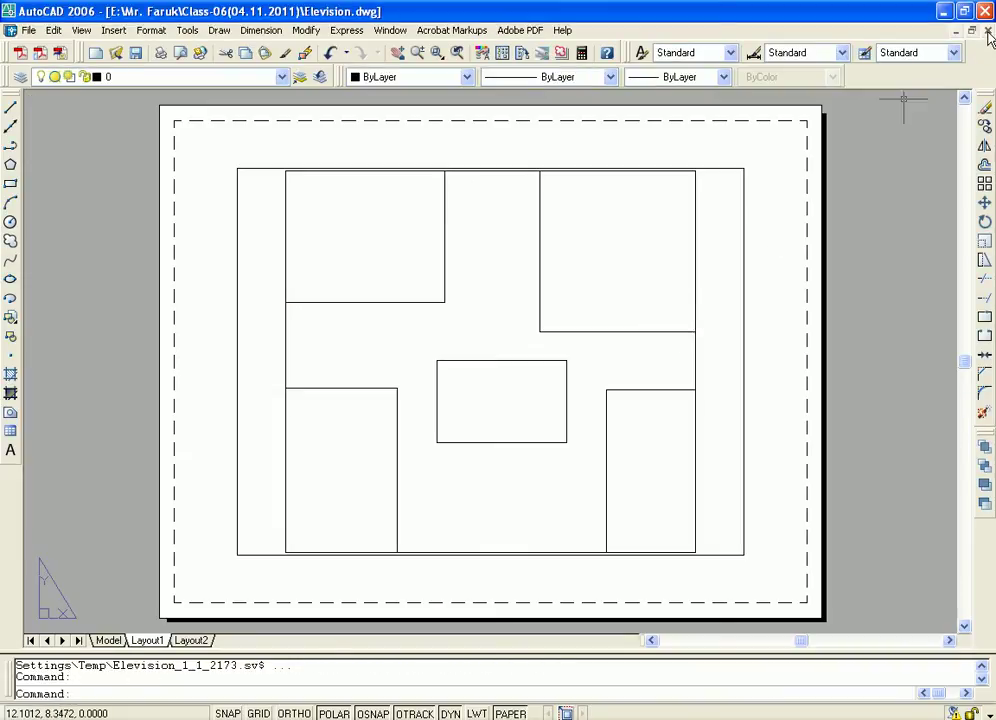
click(986, 31)
click(498, 394)
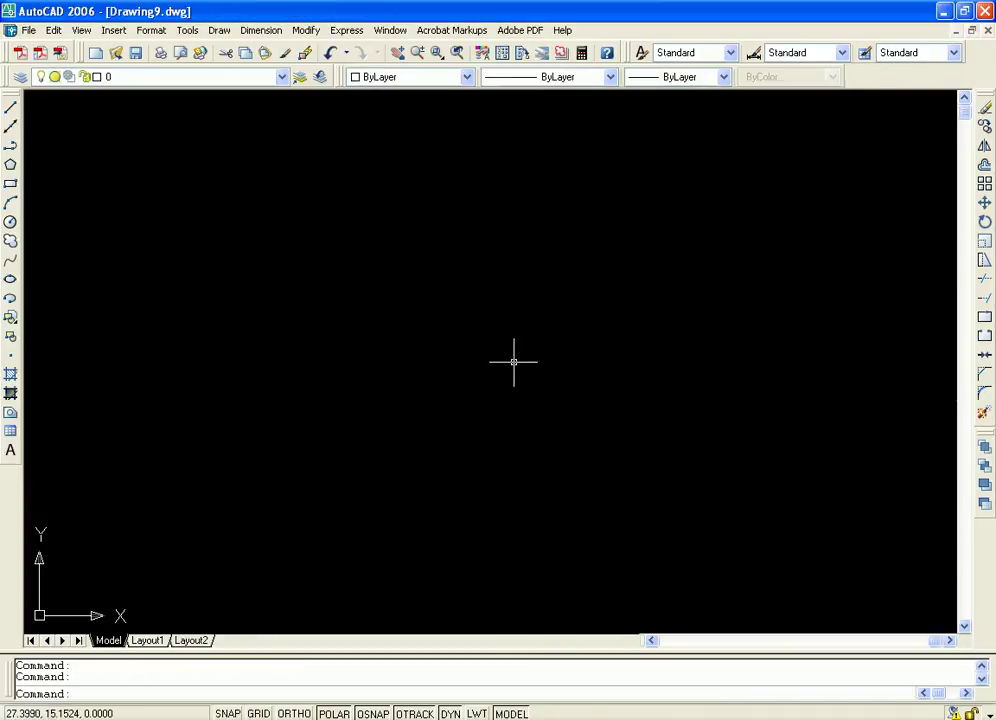
scroll(513, 362, down, 4)
scroll(534, 345, up, 4)
scroll(453, 348, up, 1)
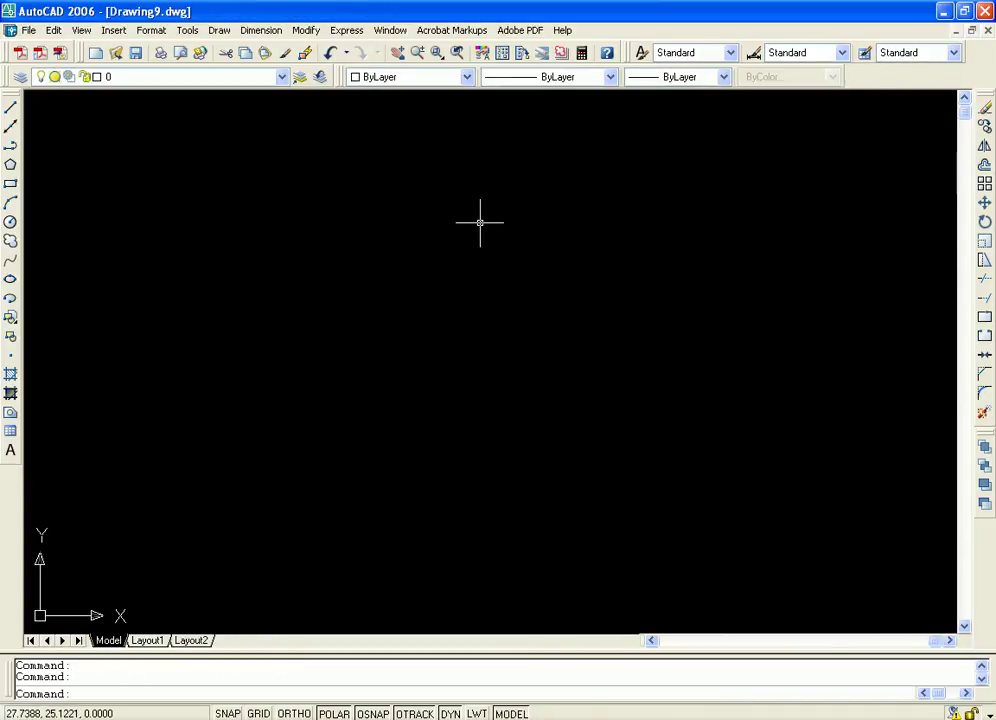
Step: Open the drawing Sample Project.dwg from the Class-05(28.10.2011) folder
click(29, 30)
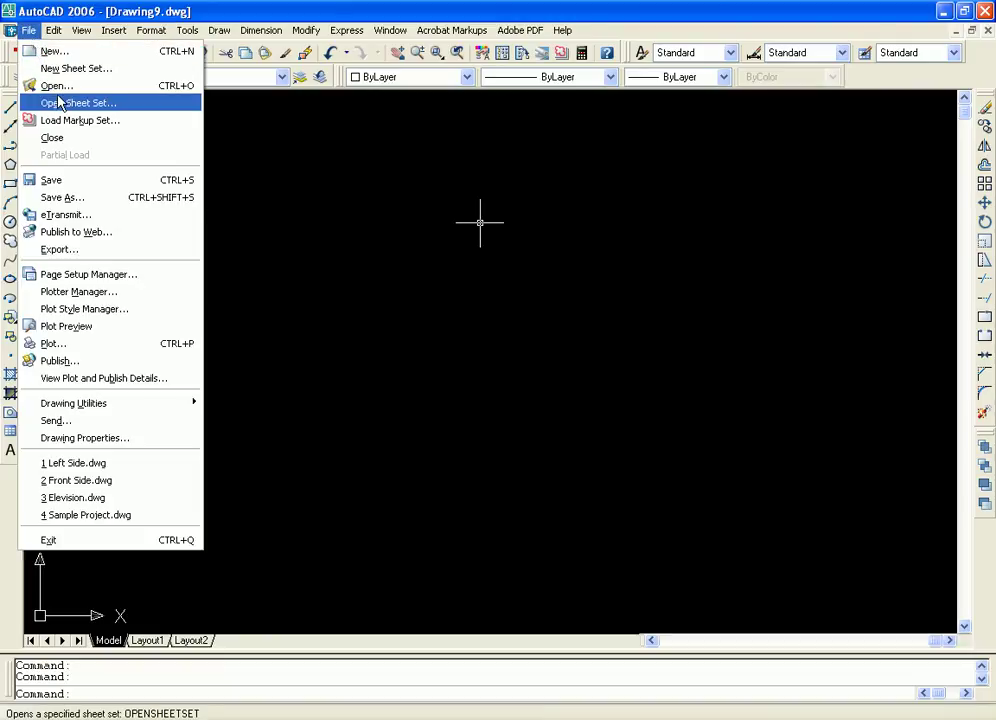
click(93, 87)
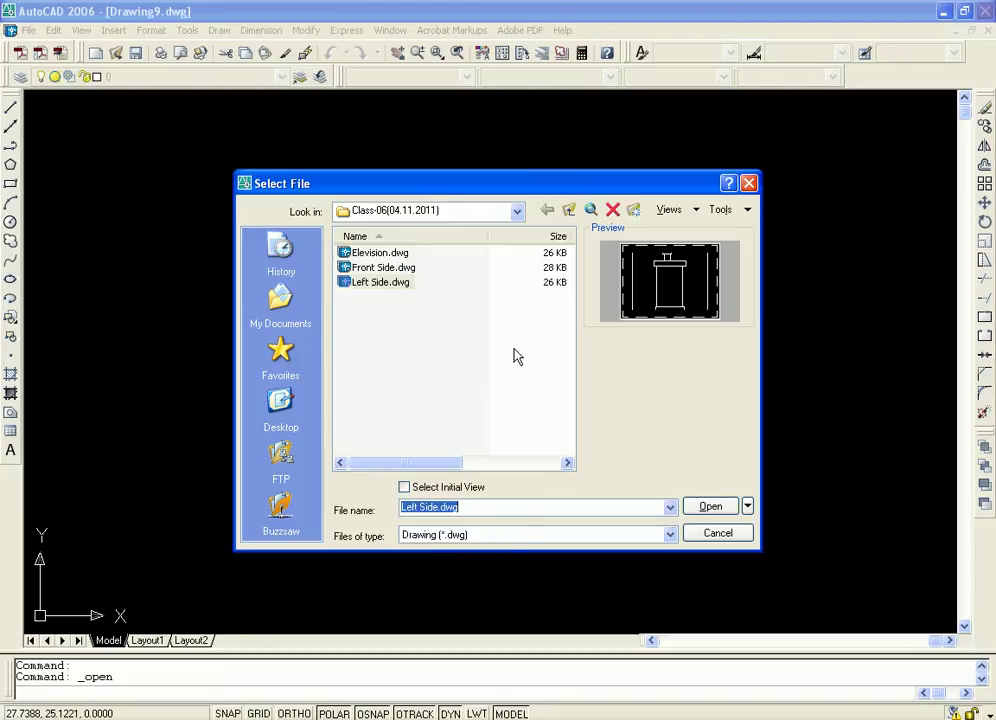
click(568, 209)
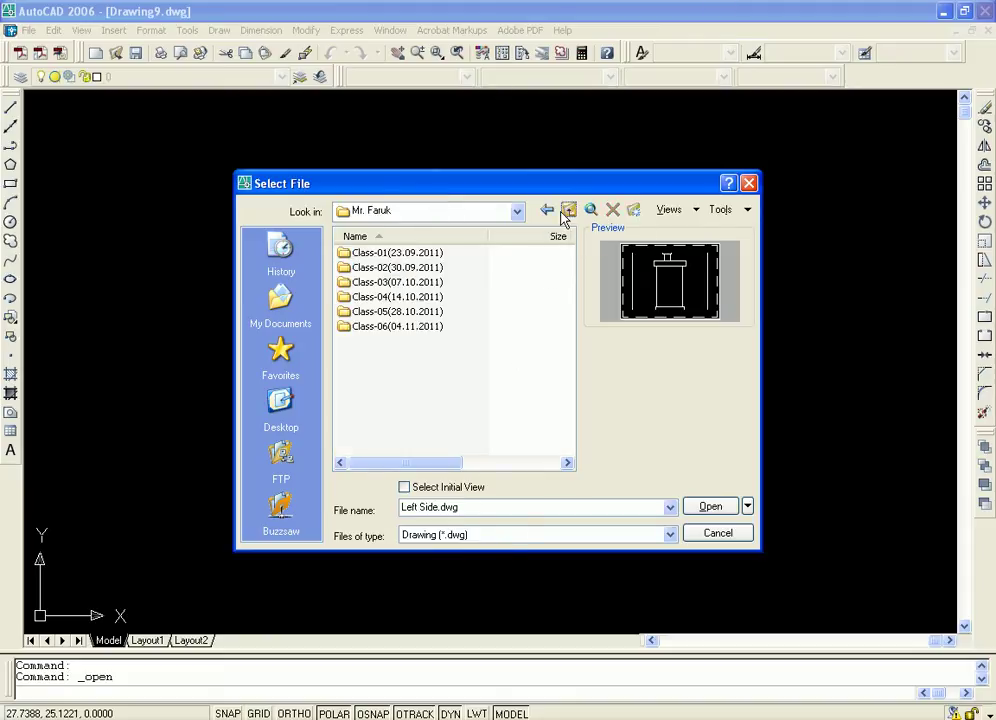
double_click(383, 313)
click(385, 253)
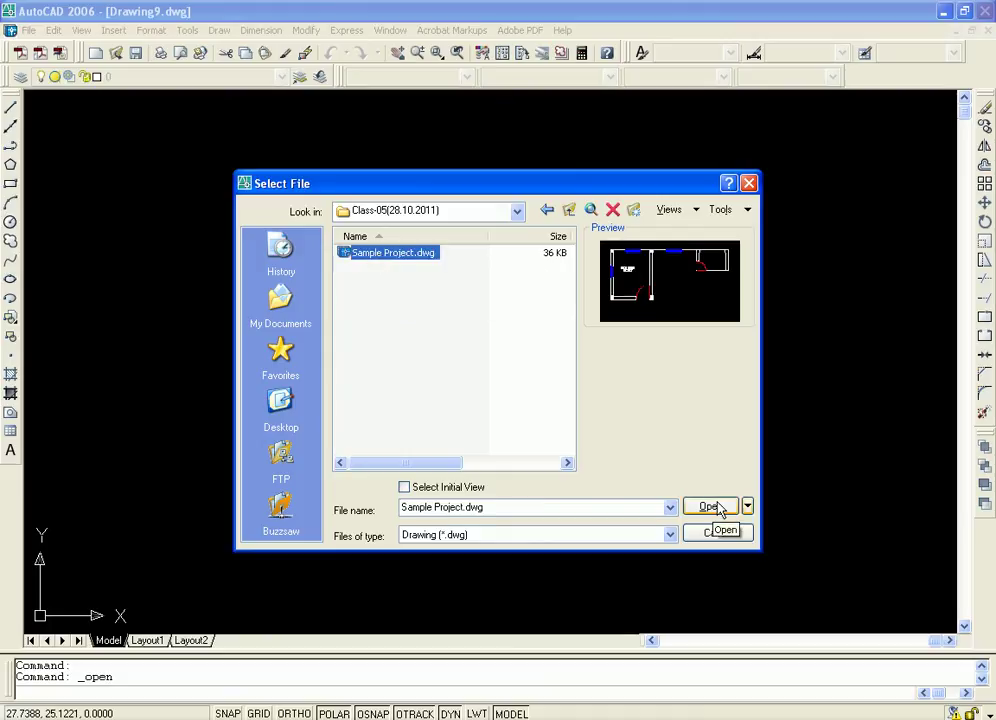
click(747, 508)
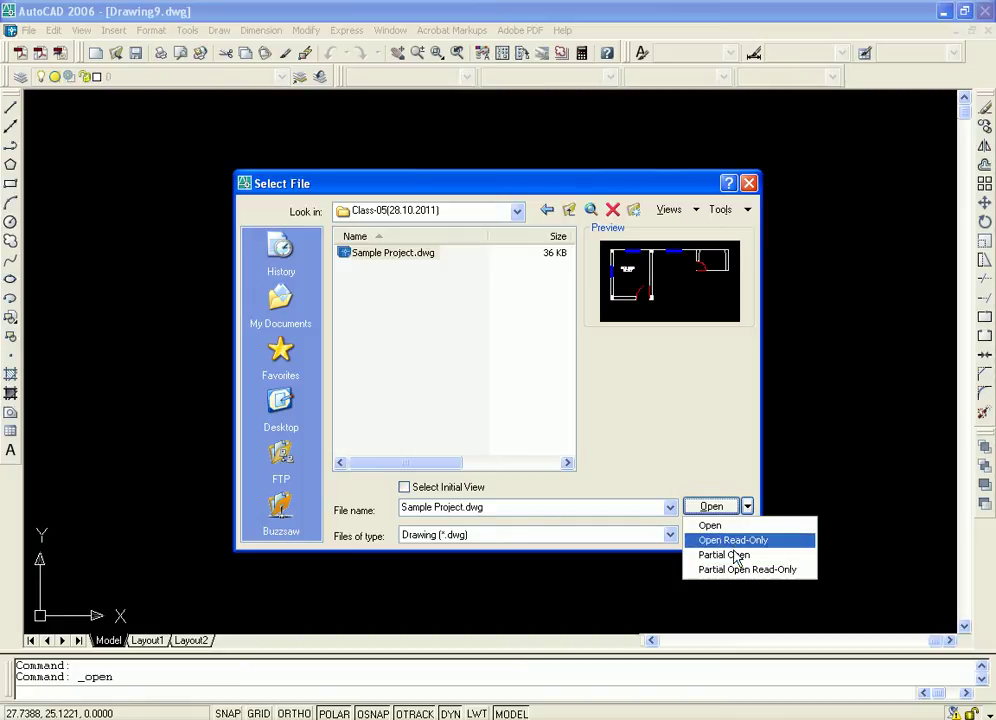
click(718, 512)
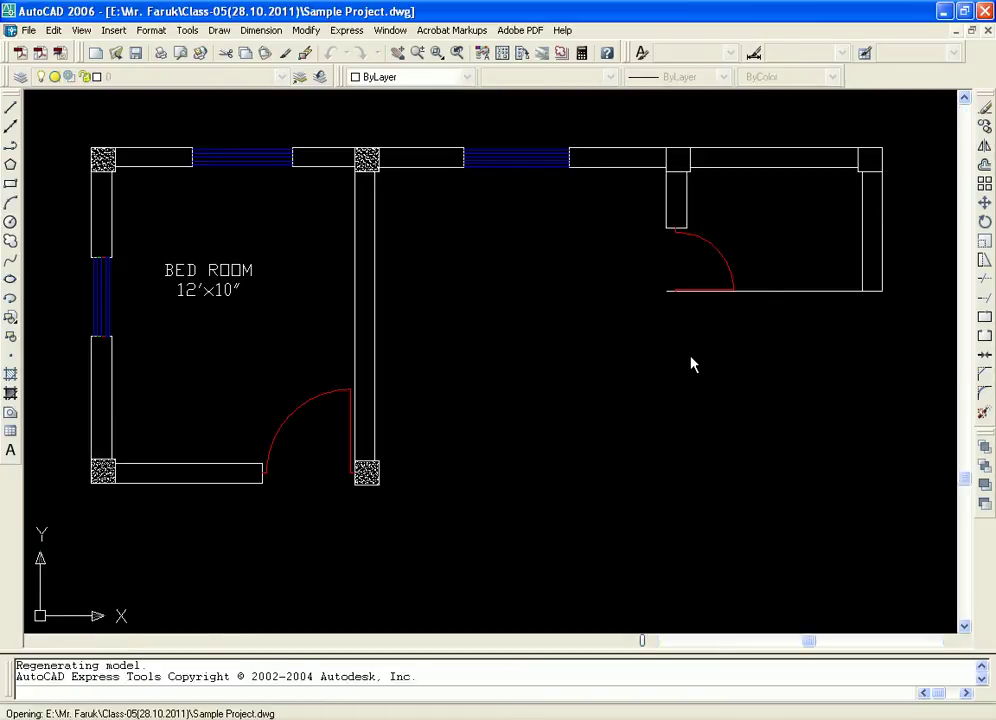
Step: Move the whole floor plan up and to the right, clear of the UCS icon, using its upper-right corner as base point
mouse_move(674, 378)
middle_down()
mouse_move(727, 353)
mouse_move(680, 382)
mouse_move(682, 412)
middle_up()
scroll(727, 353, down, 3)
scroll(720, 371, up, 2)
scroll(731, 440, down, 3)
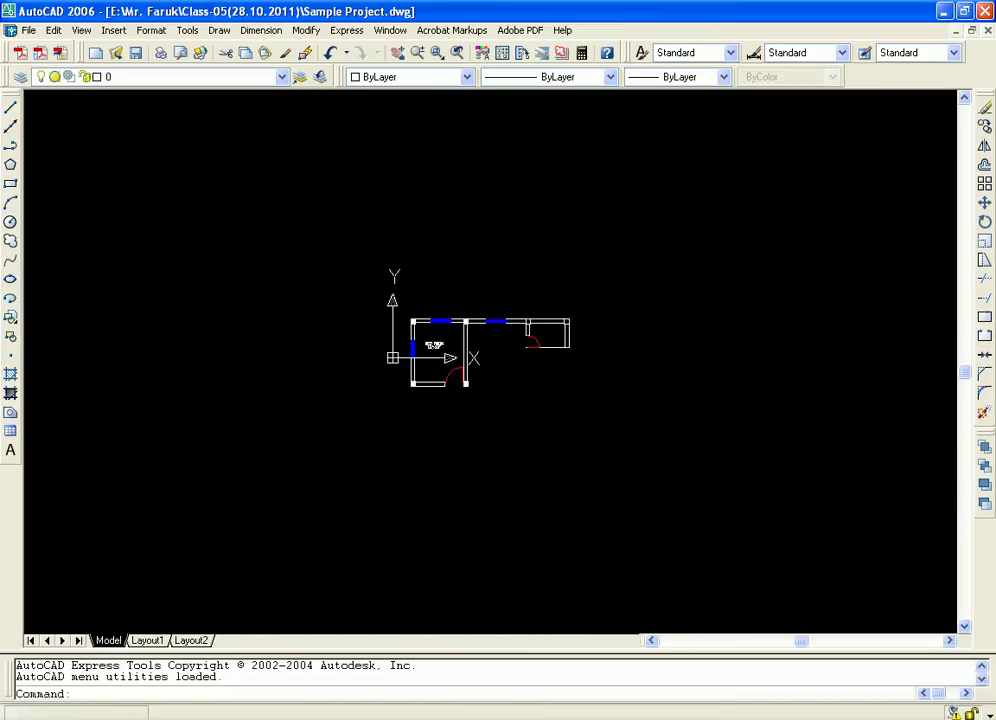
scroll(696, 420, up, 1)
click(222, 218)
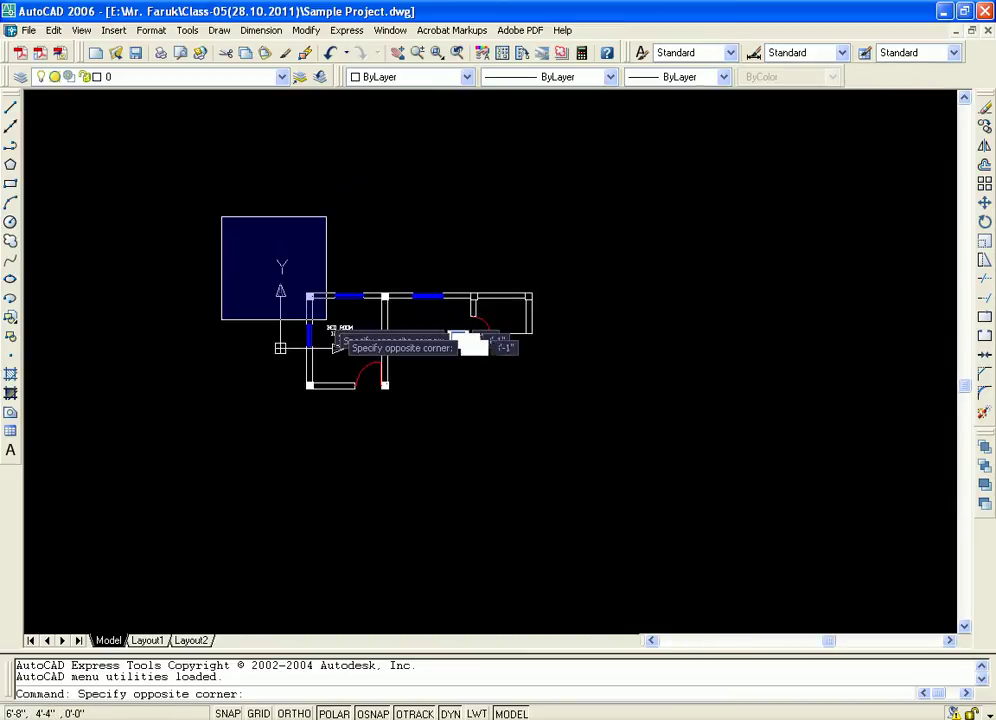
click(611, 465)
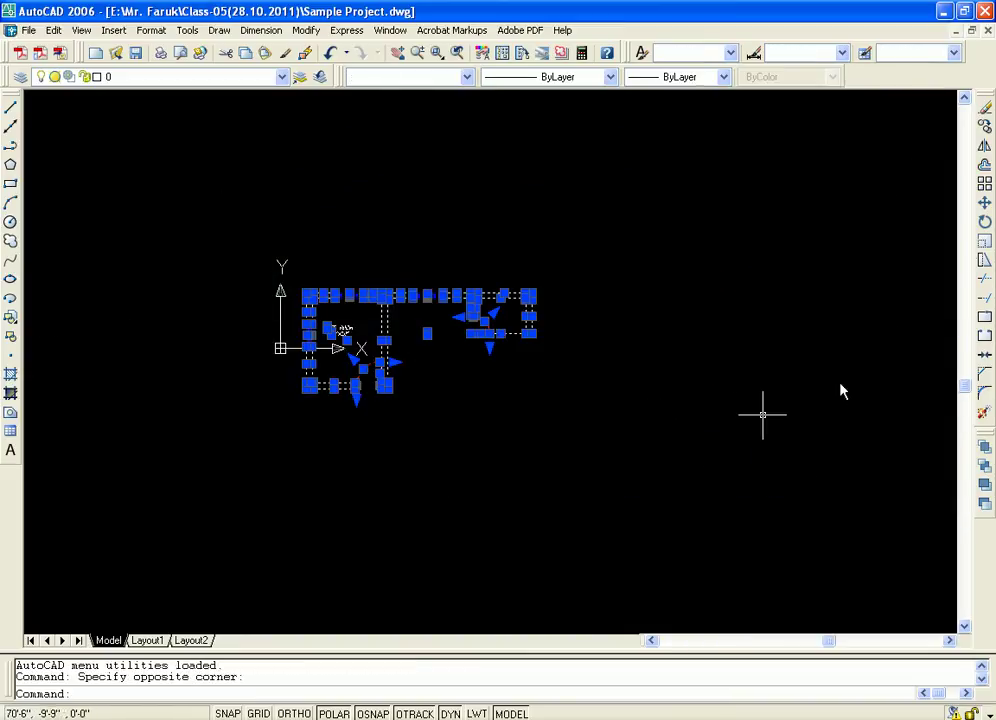
click(984, 202)
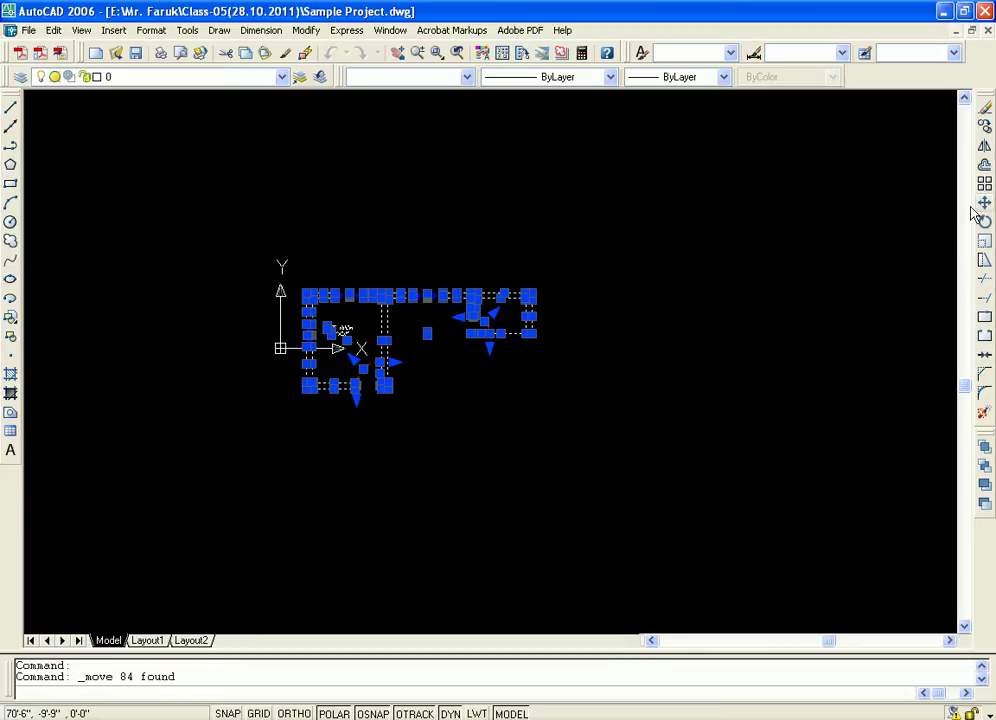
click(533, 292)
click(750, 134)
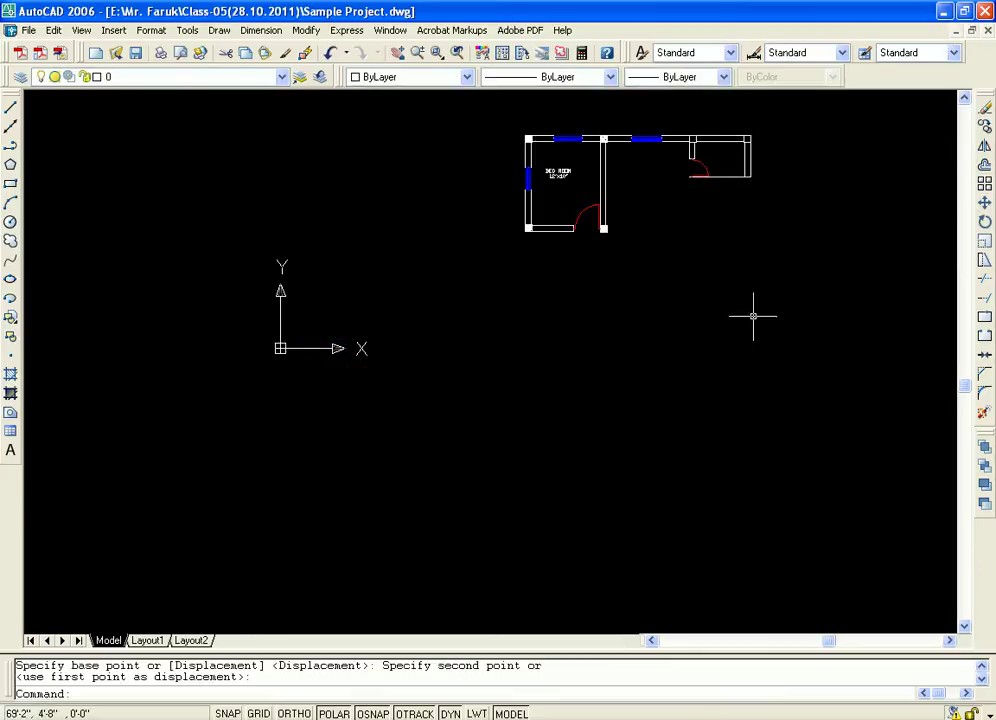
Step: Examine the relocated floor plan up close, including its bedroom, windows and doors
scroll(711, 362, up, 3)
middle_drag(680, 255, 651, 296)
scroll(669, 356, up, 2)
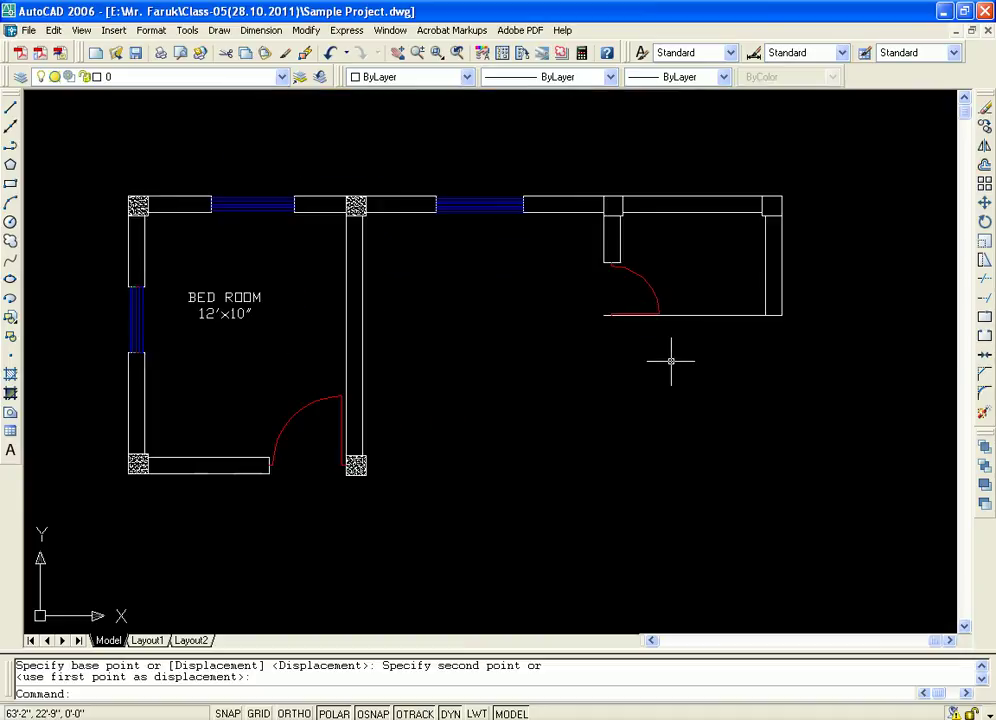
middle_drag(616, 349, 637, 327)
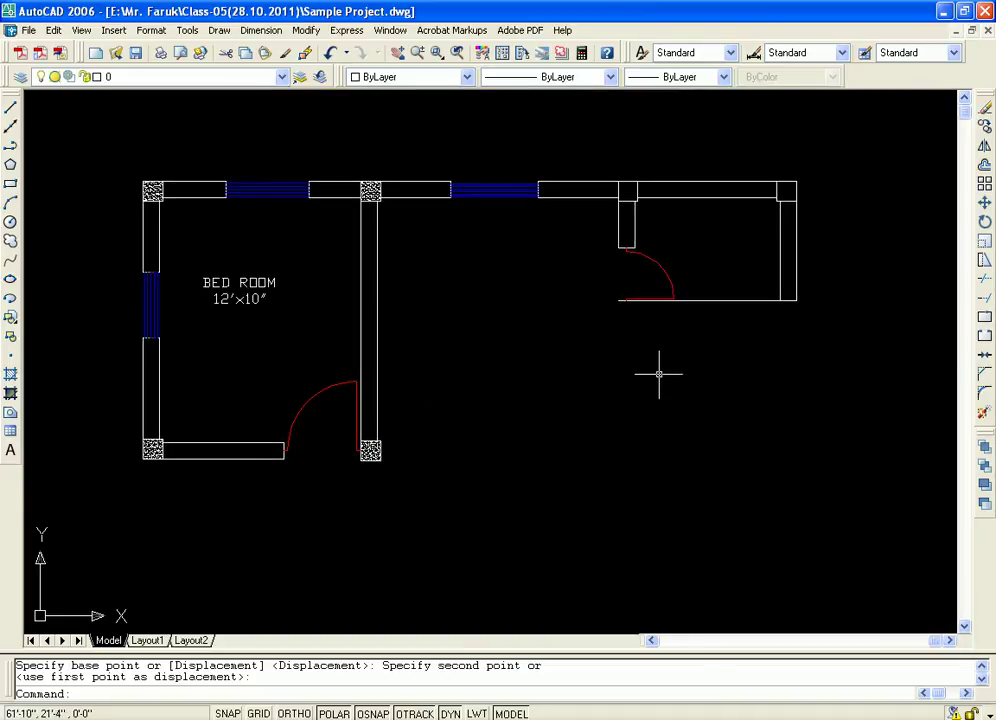
mouse_move(670, 373)
middle_down()
mouse_move(656, 389)
mouse_move(775, 355)
middle_up()
scroll(656, 389, down, 1)
scroll(671, 392, up, 1)
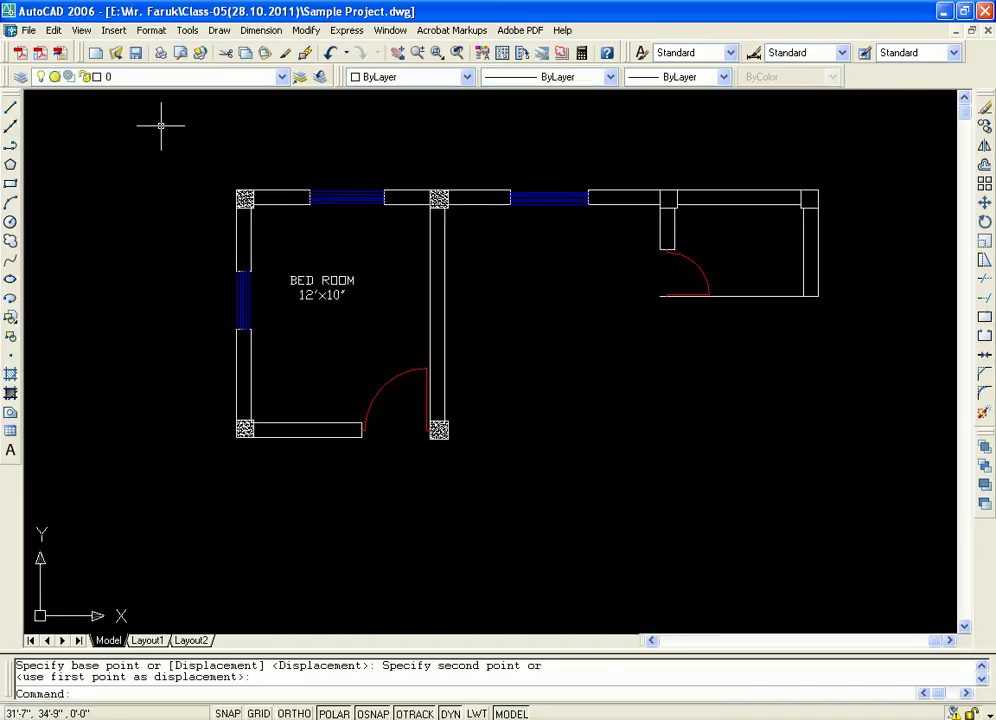
Step: Open the sheet set Complete Building.dst from the Class-06(04.11.2011) folder
click(29, 30)
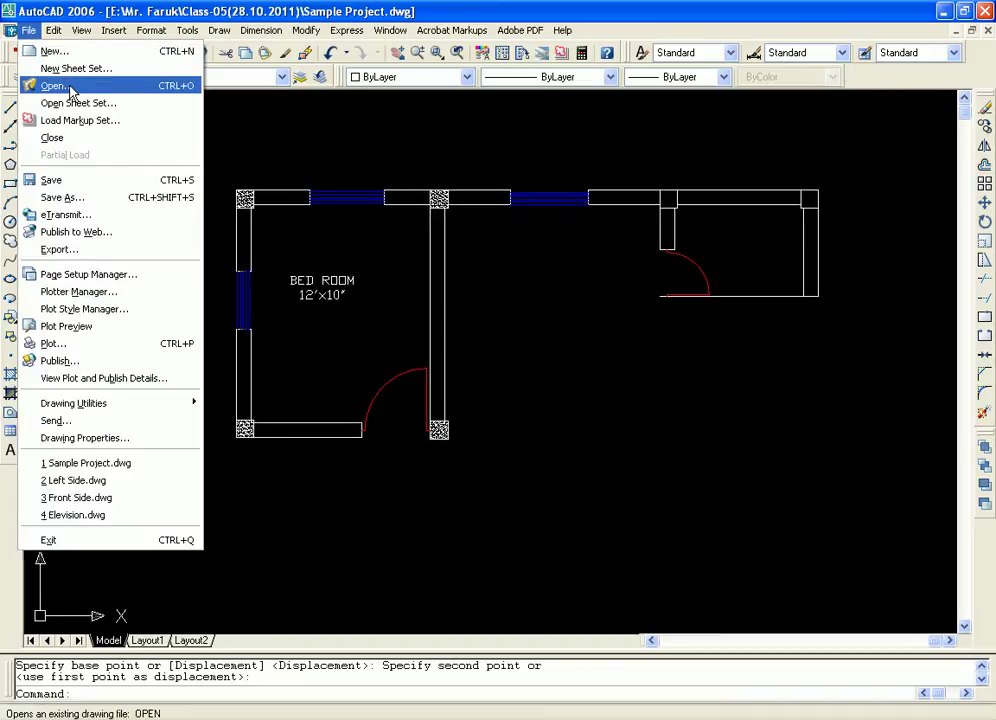
click(116, 106)
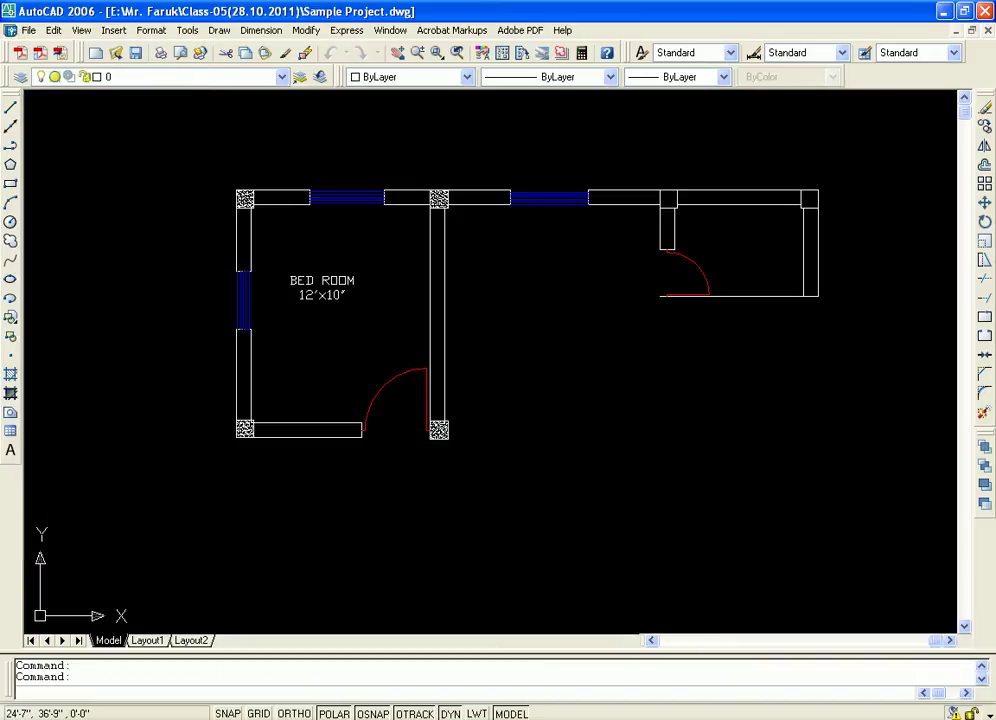
click(405, 254)
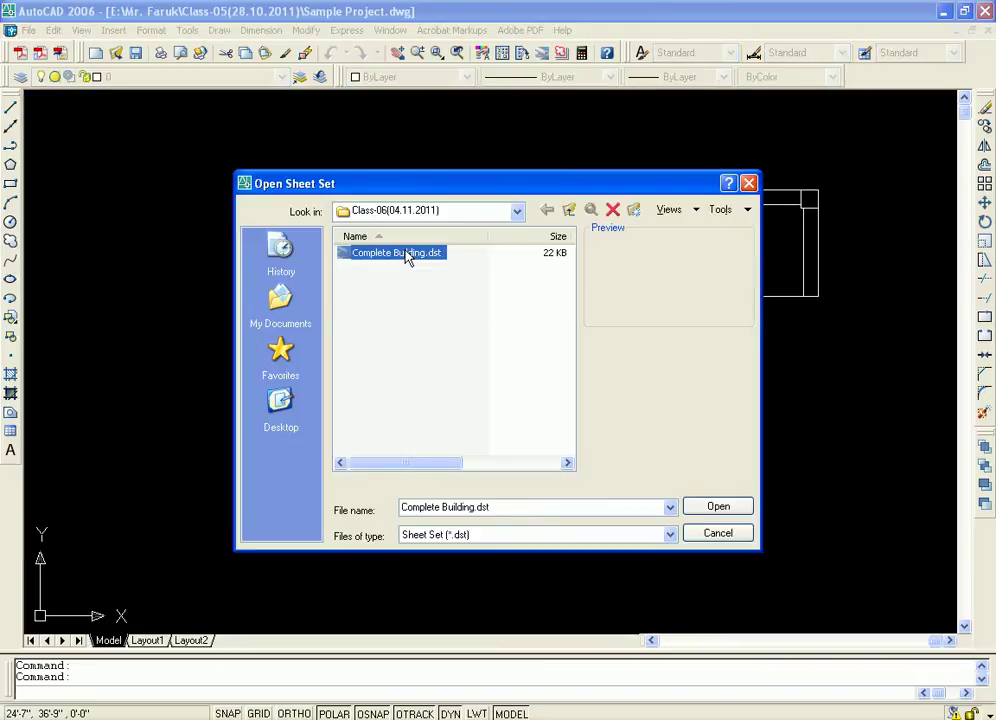
click(718, 507)
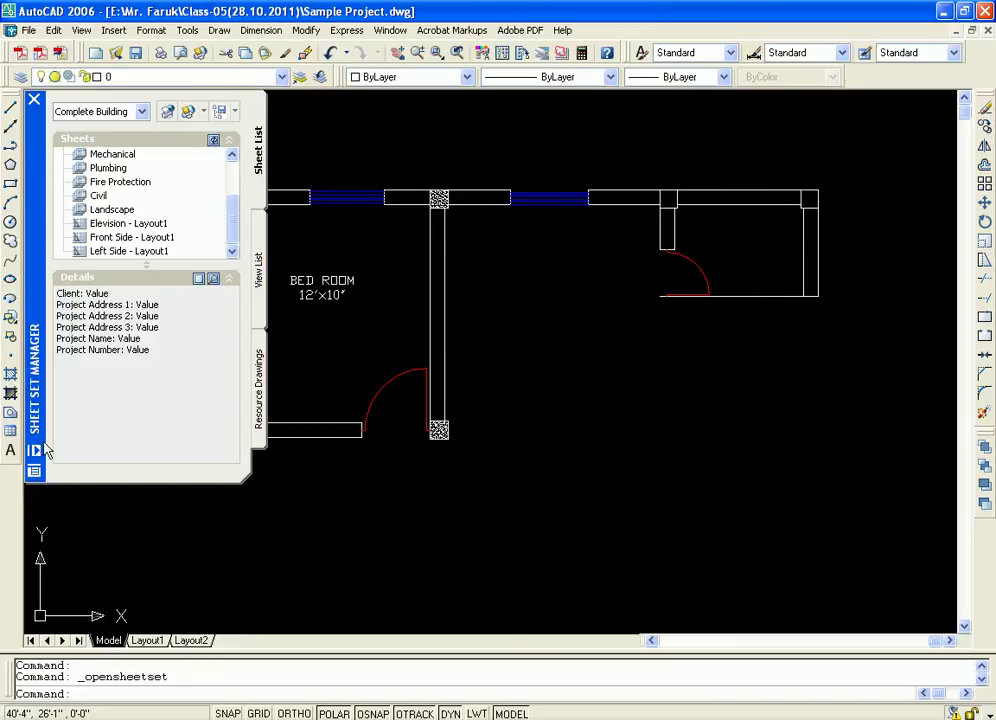
Step: Review the sheet list of the Complete Building set and close the Sheet Set Manager
click(232, 156)
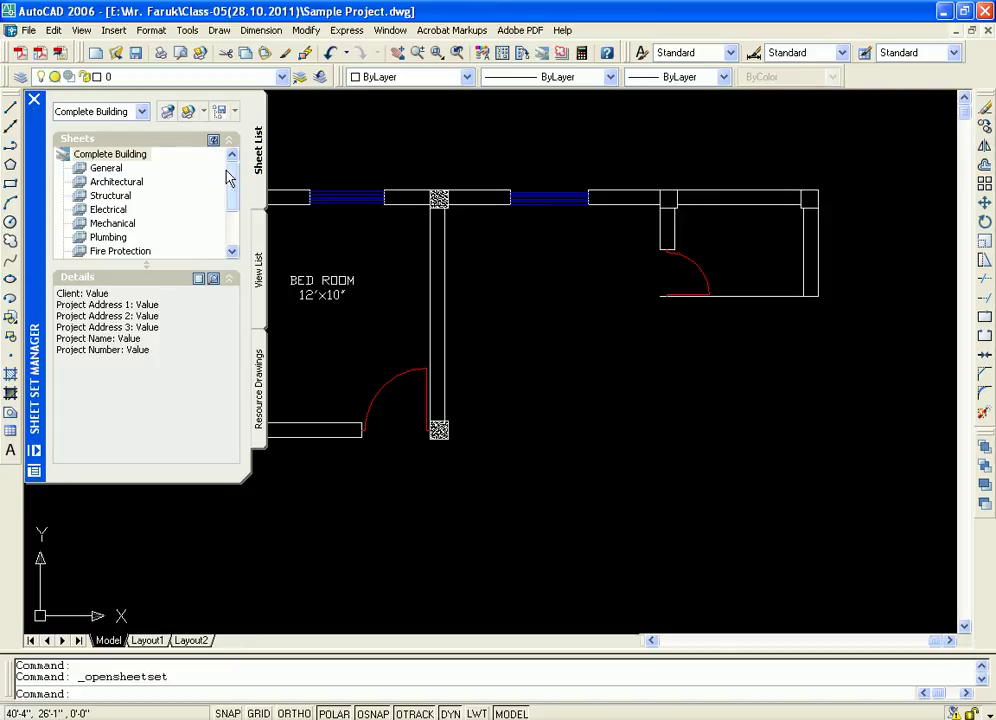
mouse_move(229, 177)
mouse_down()
mouse_move(231, 216)
mouse_move(237, 178)
mouse_up()
click(35, 101)
click(29, 31)
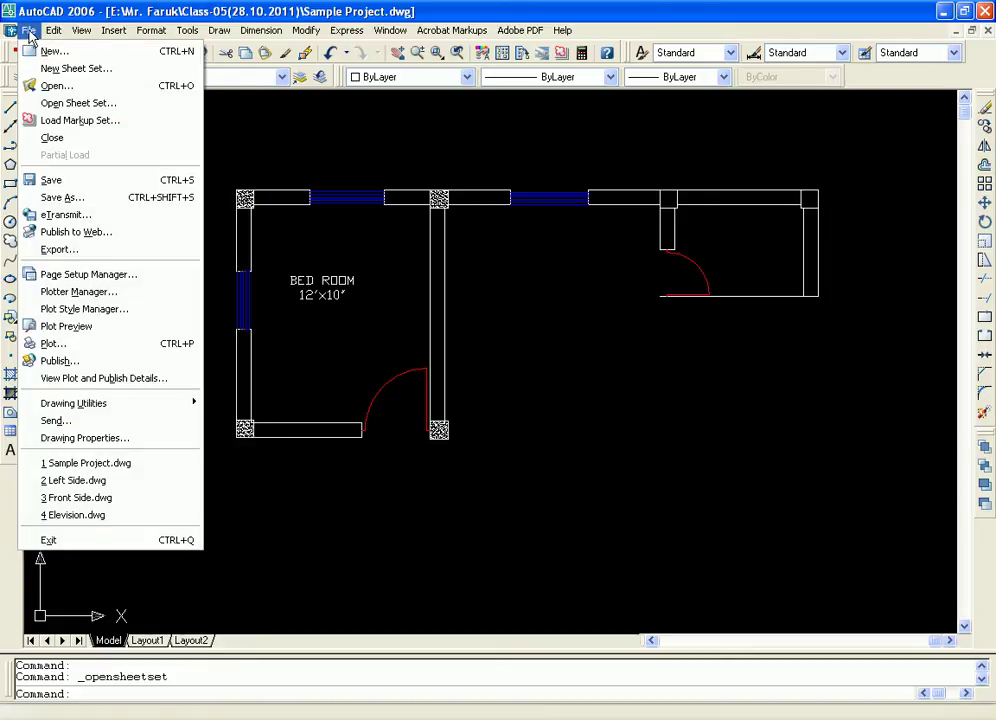
click(104, 128)
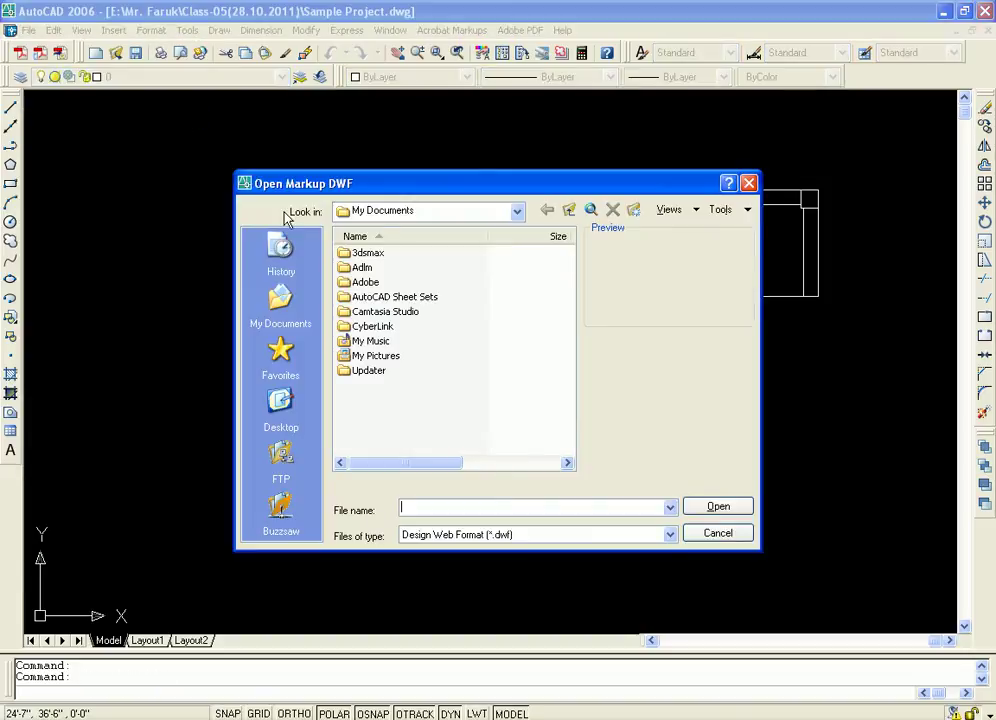
drag(577, 193, 547, 193)
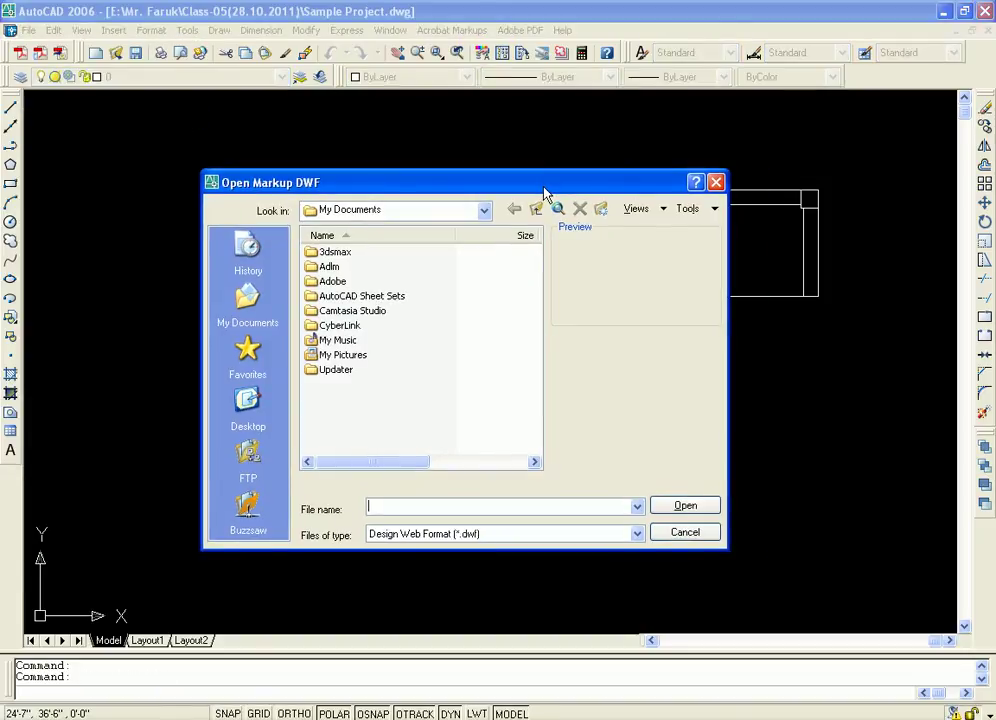
click(713, 181)
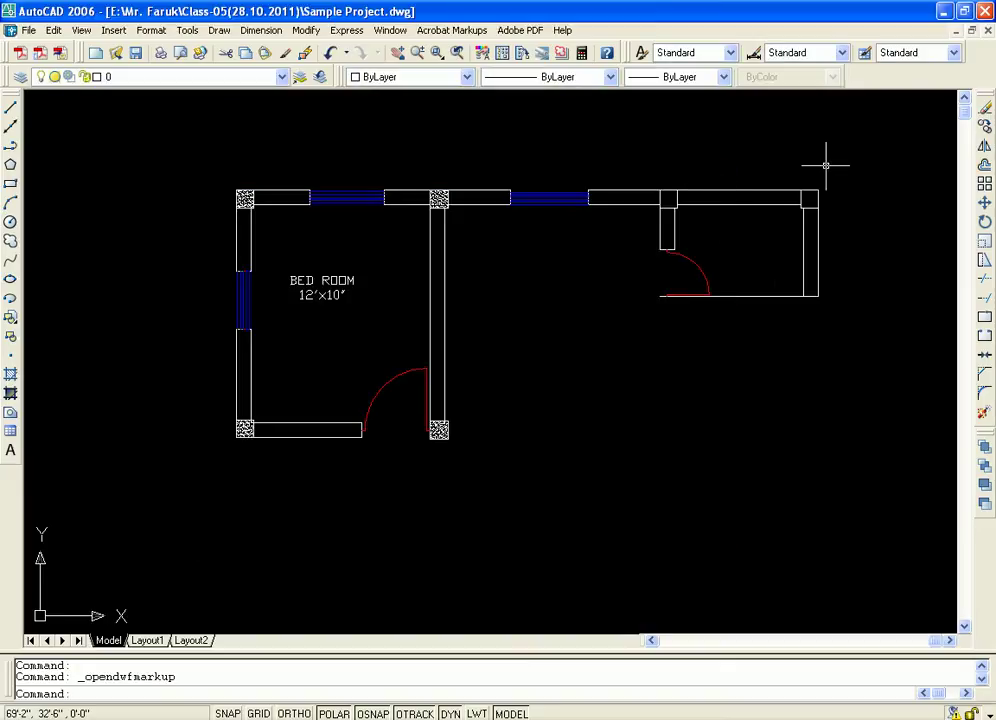
Step: Close the Sample Project drawing without saving changes
click(987, 32)
click(505, 395)
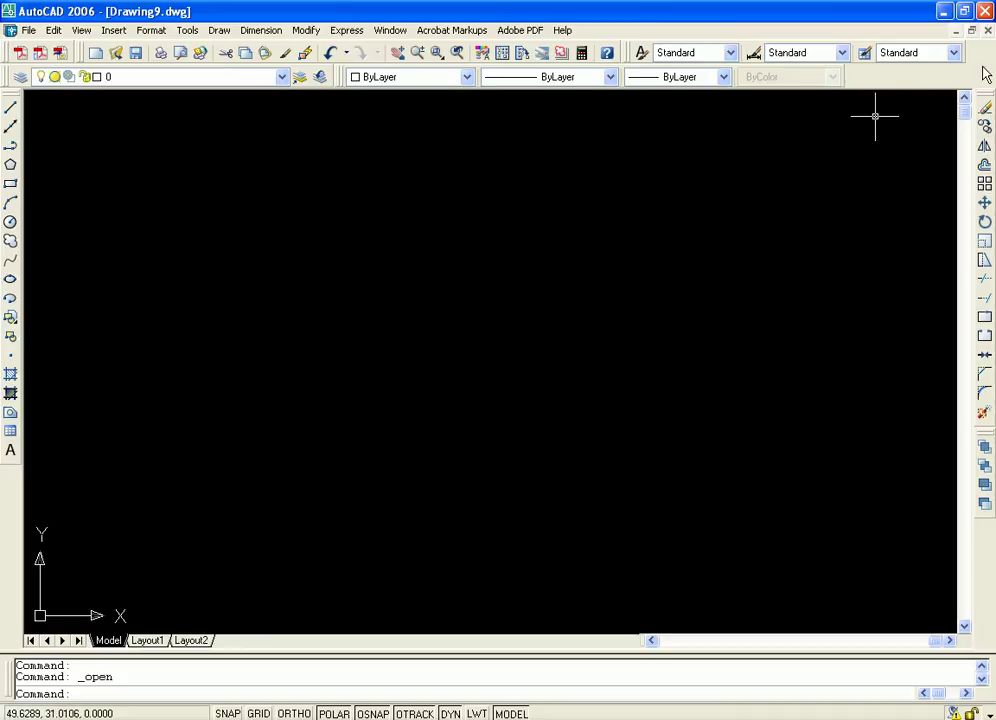
Step: Look through the file commands, view the opening page of the Publish to Web wizard, and cancel it
click(29, 30)
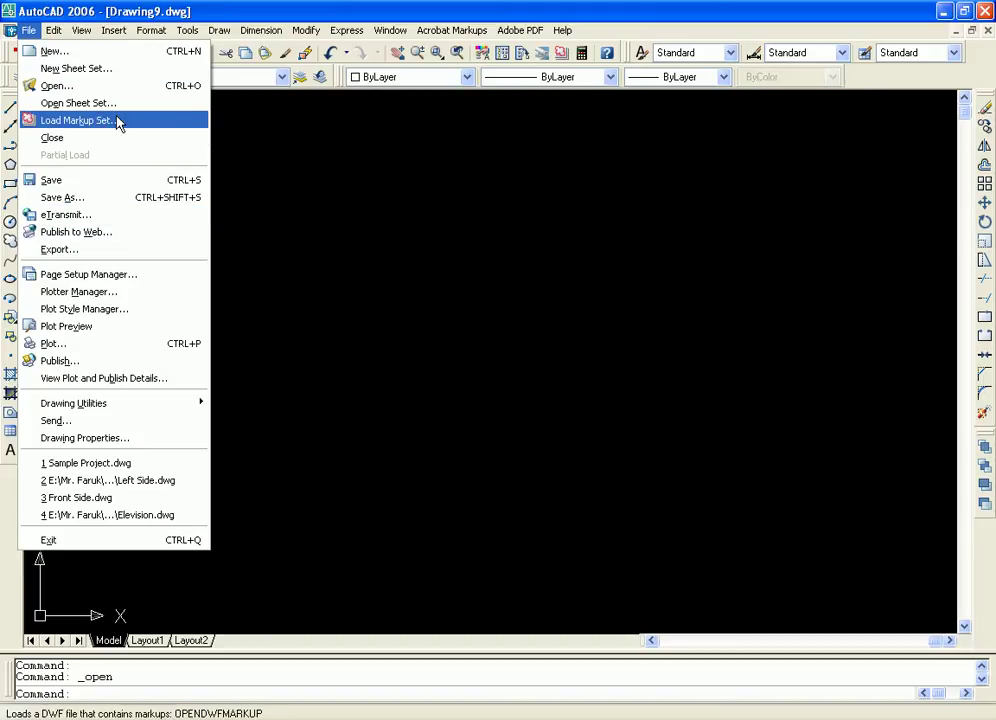
click(30, 31)
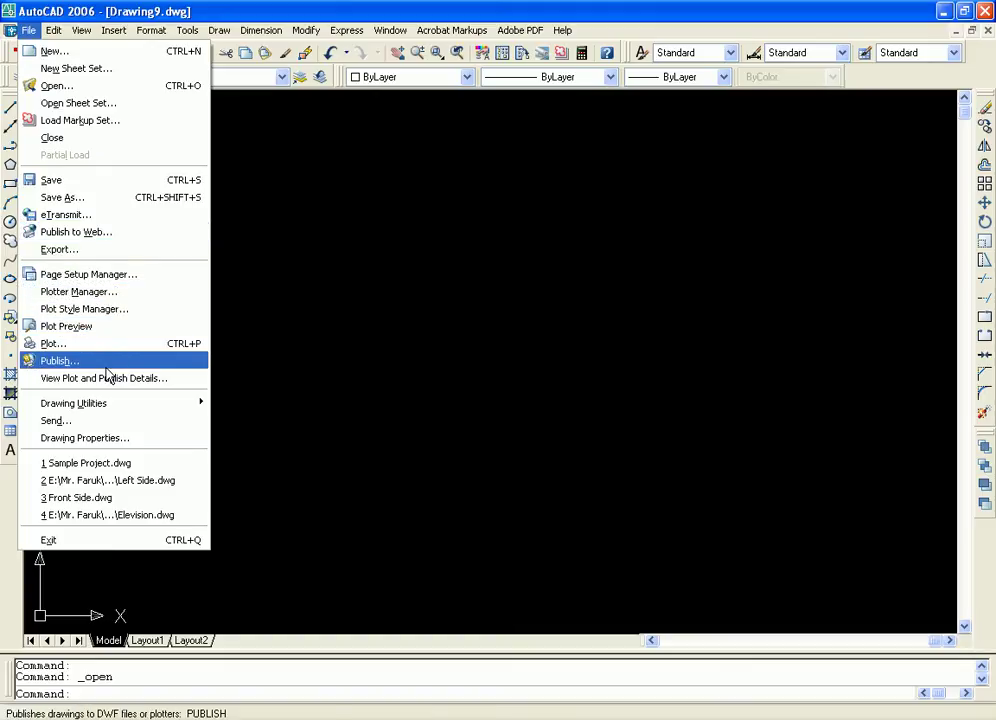
mouse_move(129, 406)
click(143, 238)
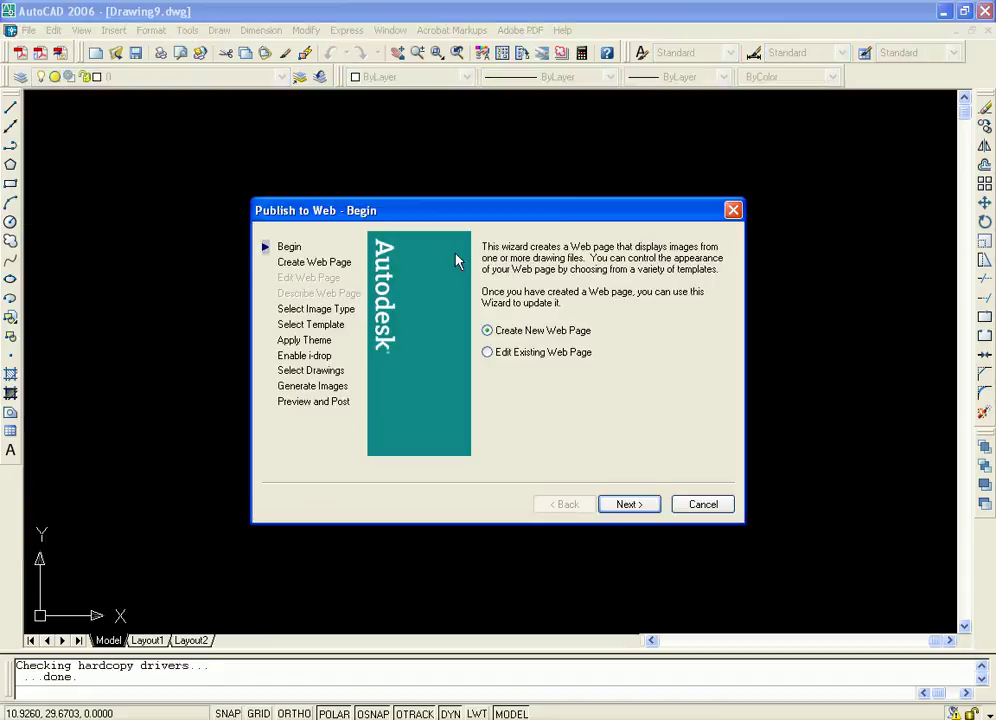
drag(477, 222, 459, 182)
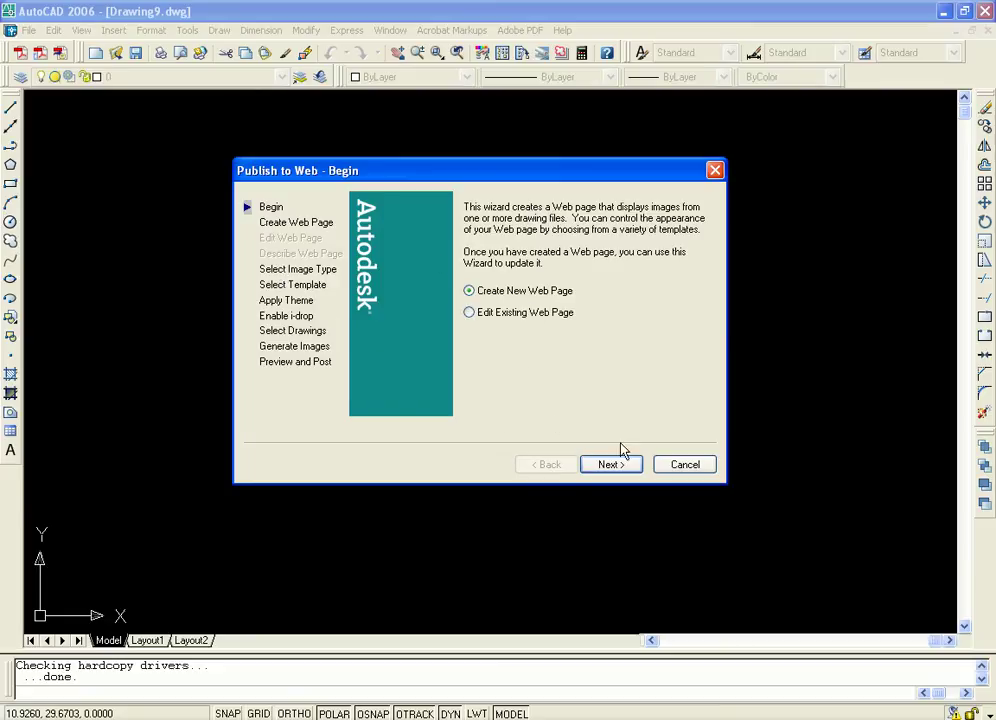
click(683, 466)
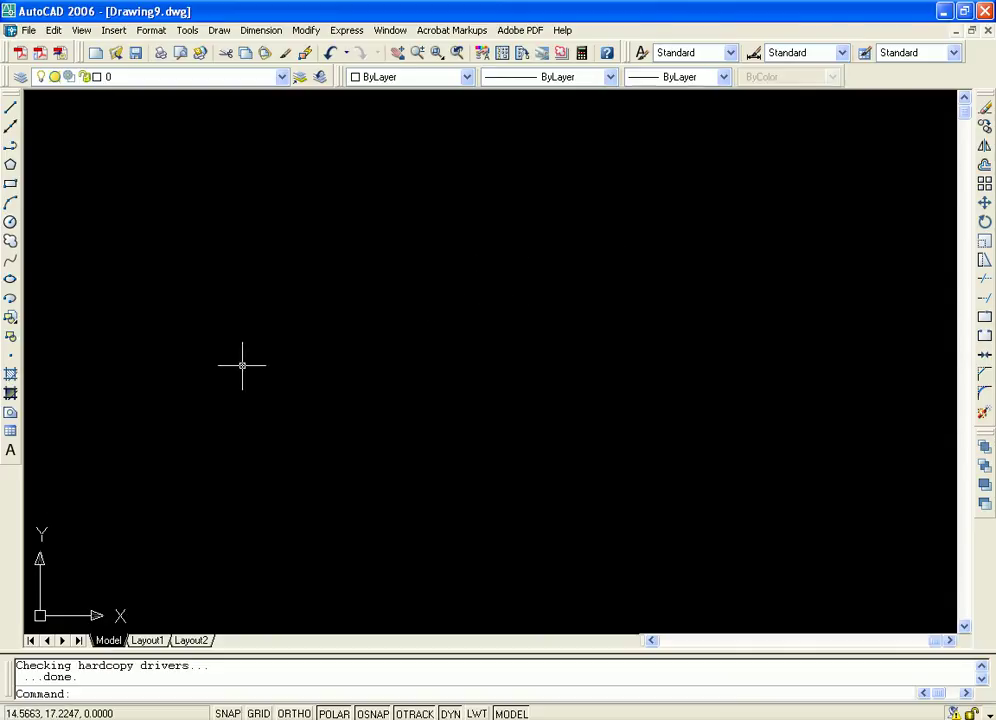
click(10, 185)
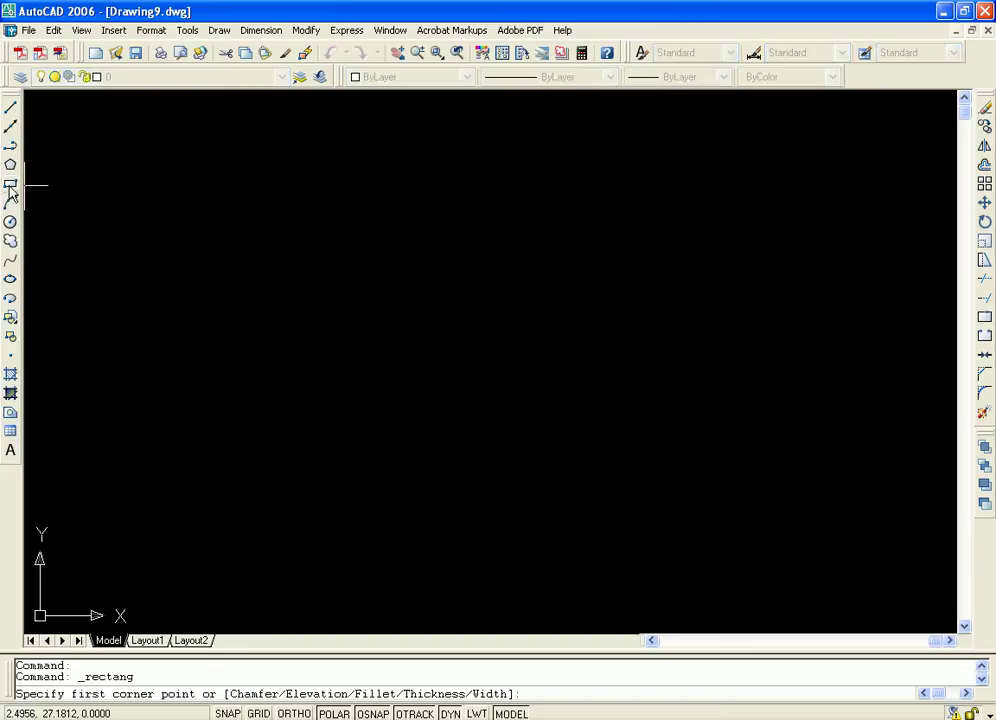
click(266, 123)
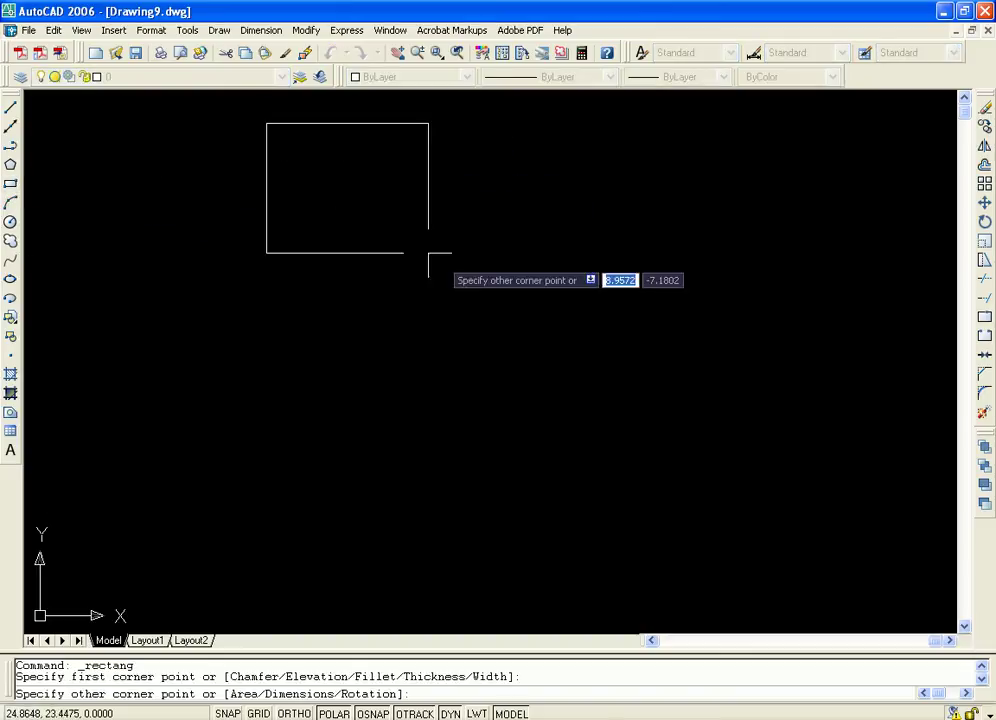
click(860, 497)
click(861, 325)
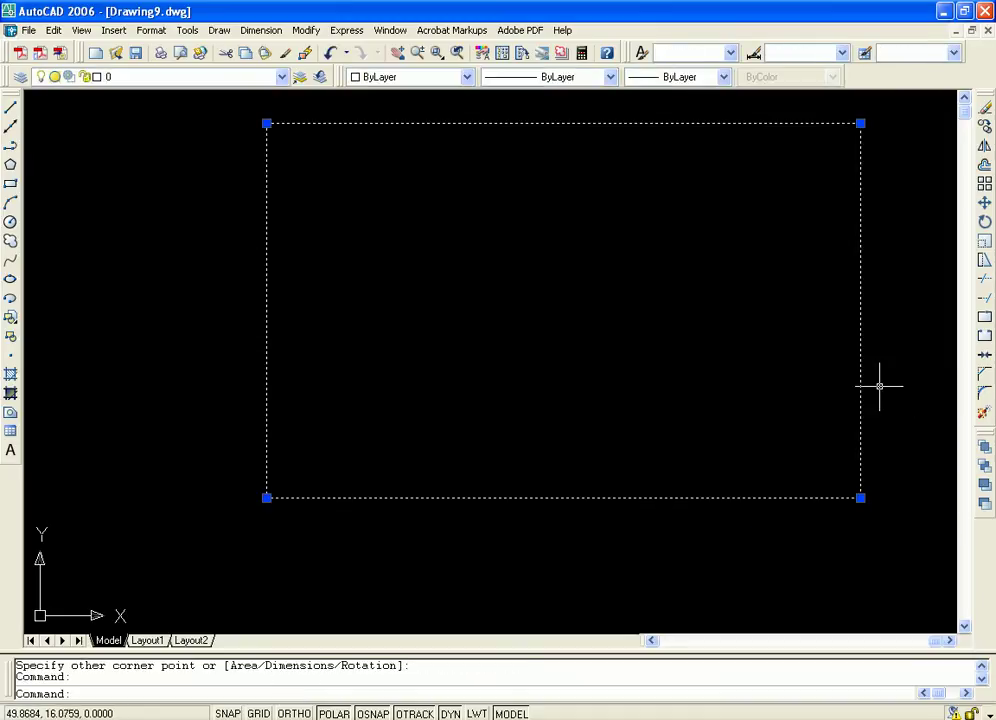
key(Delete)
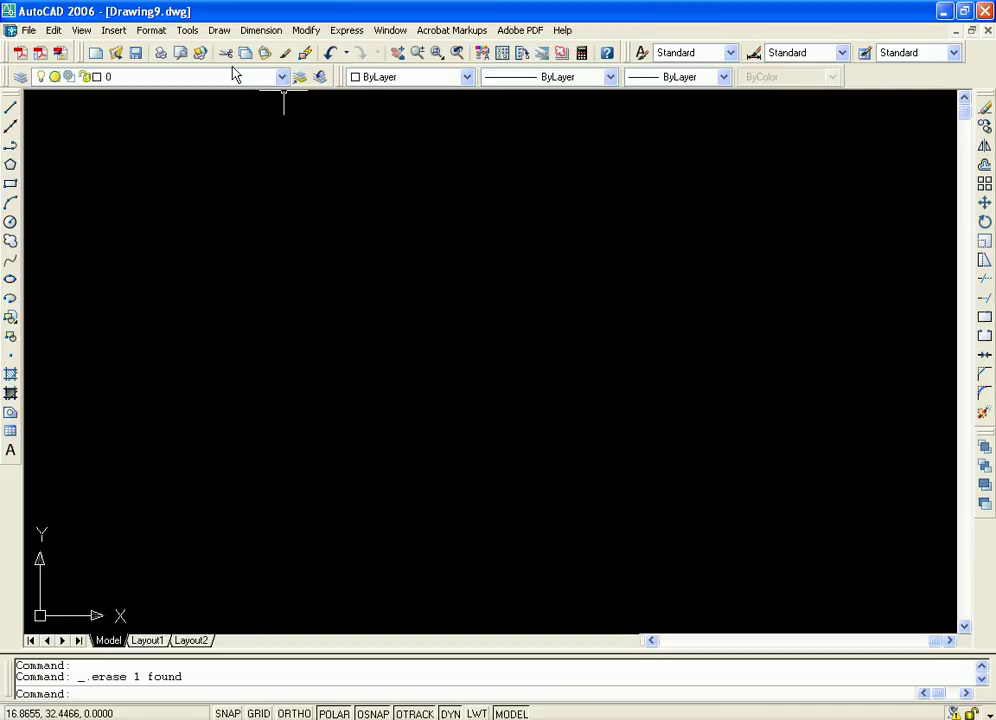
Step: Draw a solid box about 30.5 by 22.2 units in the empty drawing and give it a height of 2
click(219, 30)
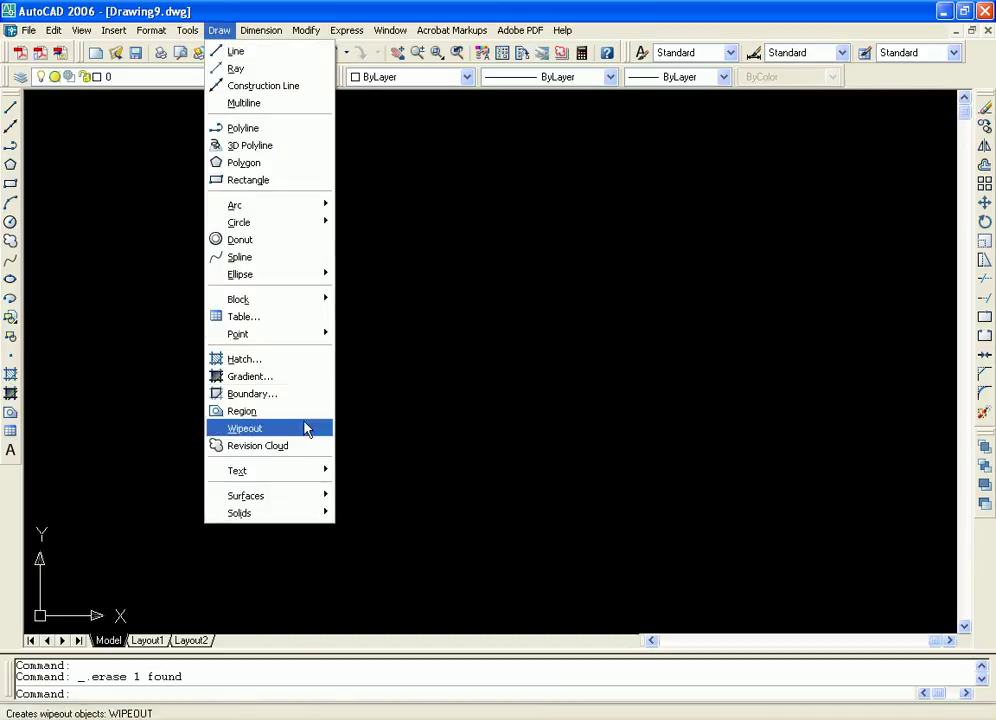
click(358, 513)
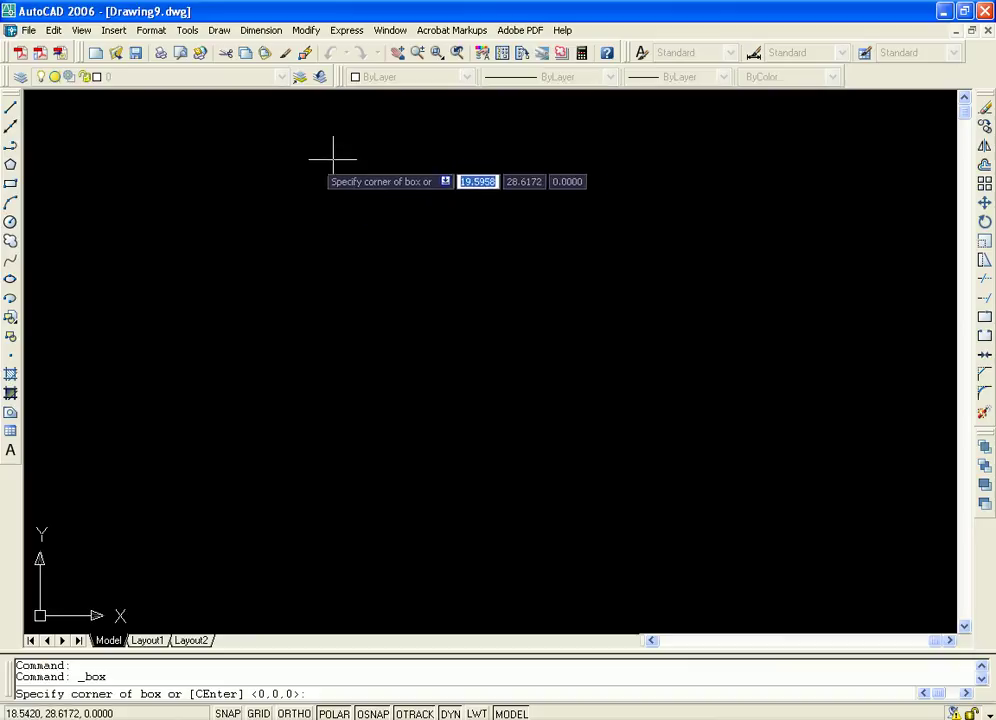
click(289, 122)
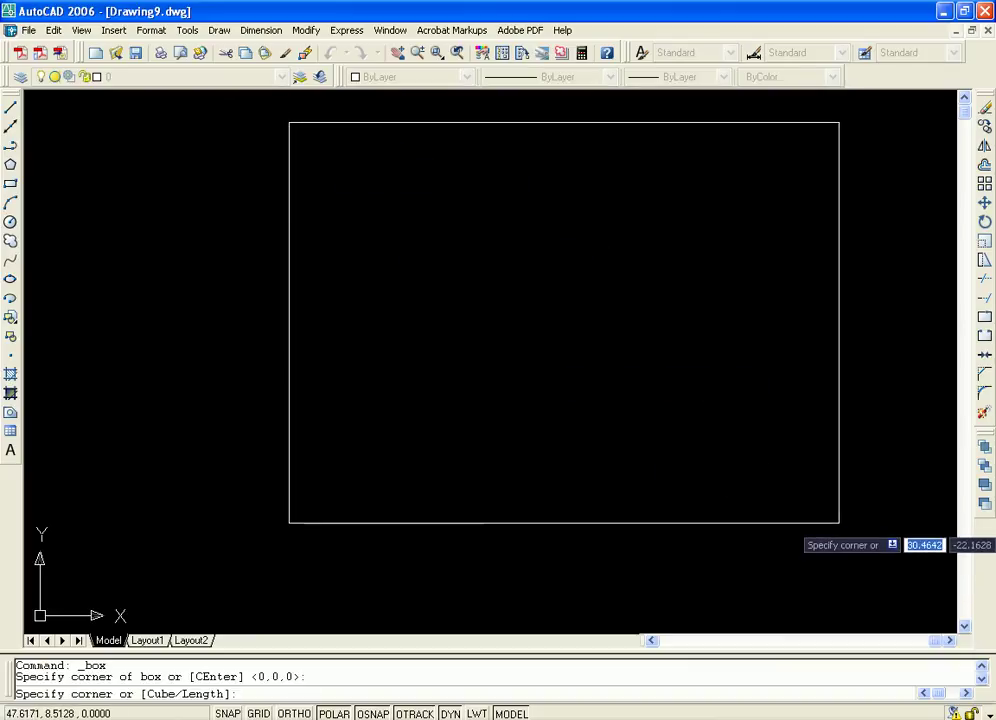
click(840, 523)
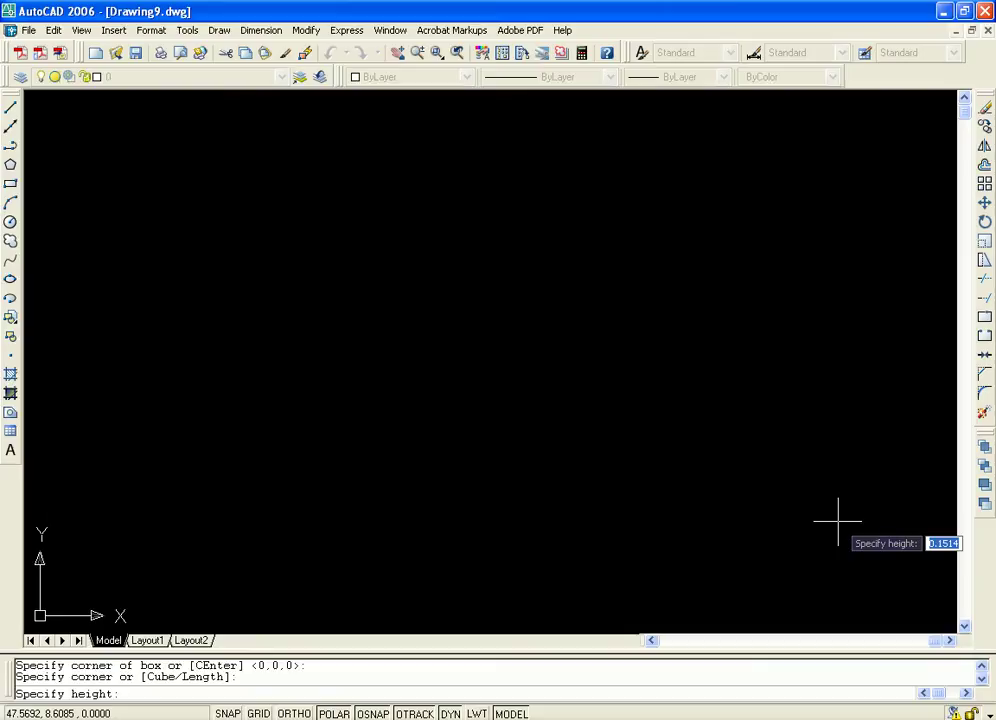
text(2)
key(Return)
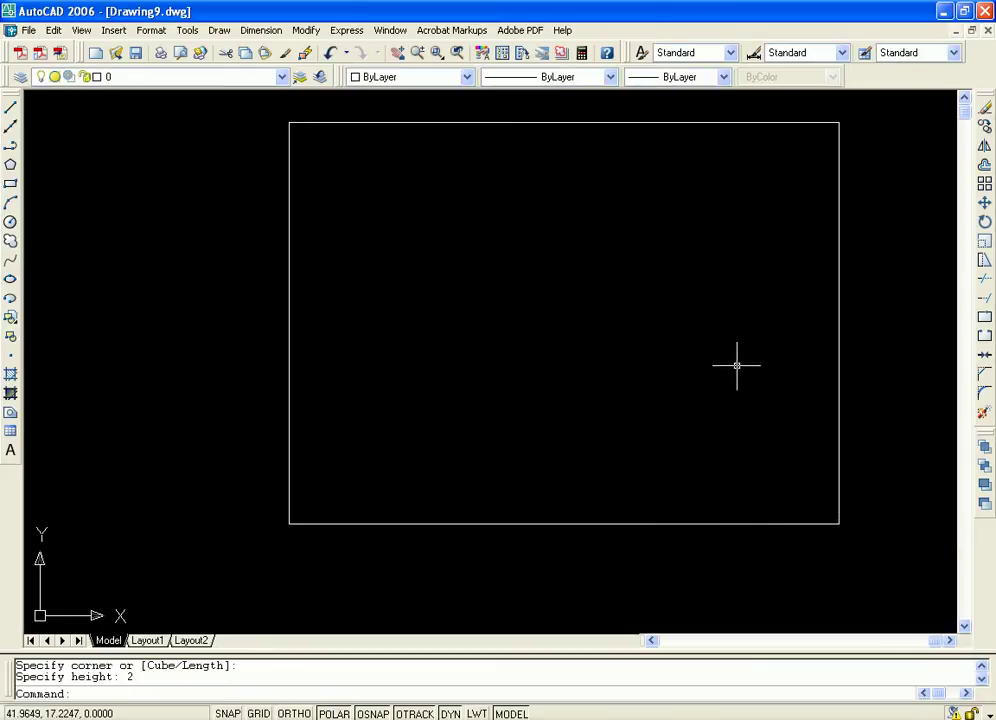
scroll(712, 340, down, 2)
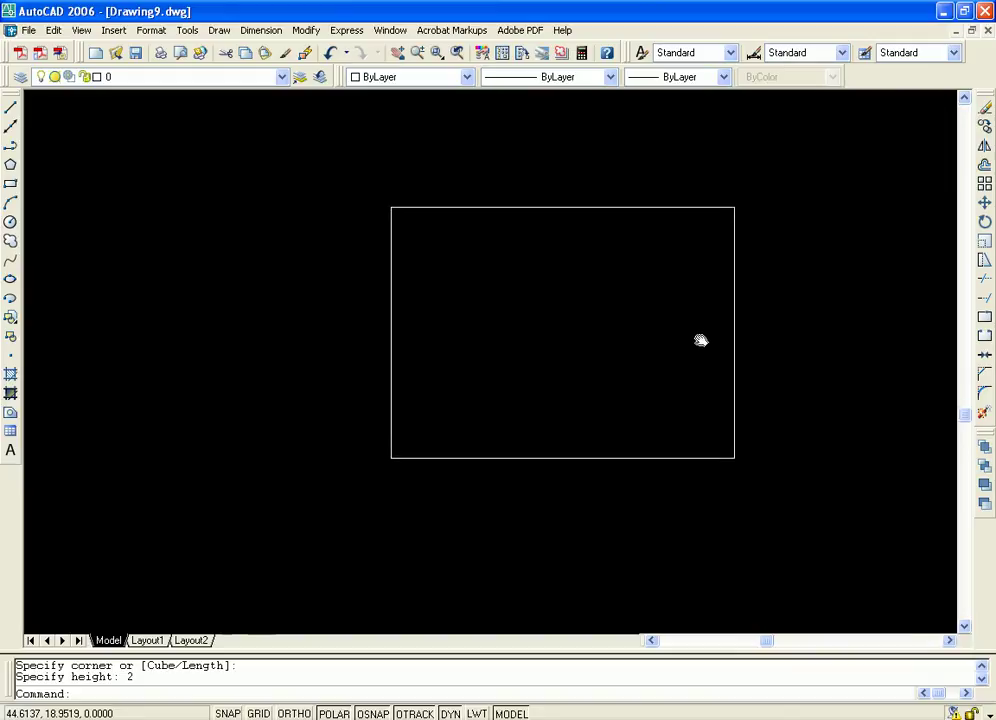
scroll(700, 336, up, 2)
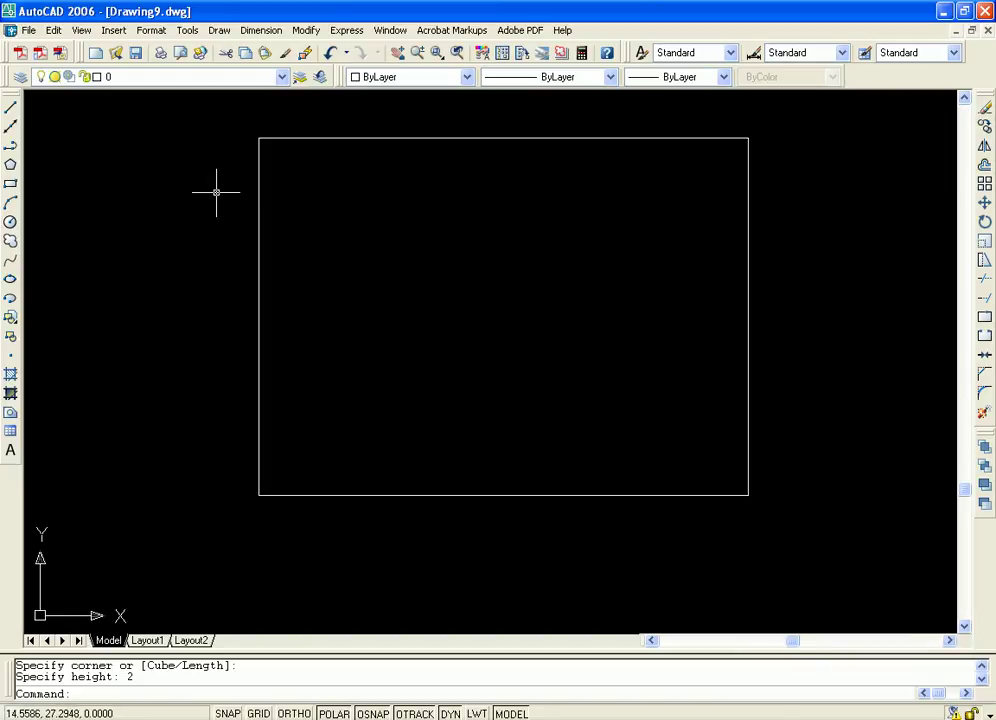
Step: Split the model display into new Four: Equal viewports using the 3D setup
click(82, 31)
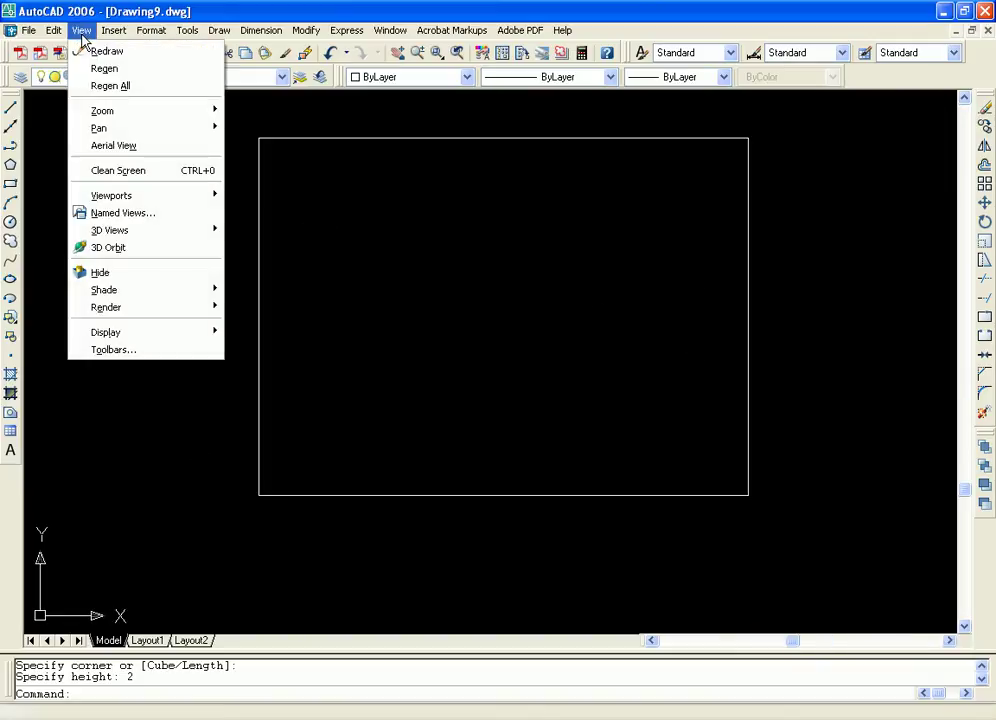
mouse_move(216, 197)
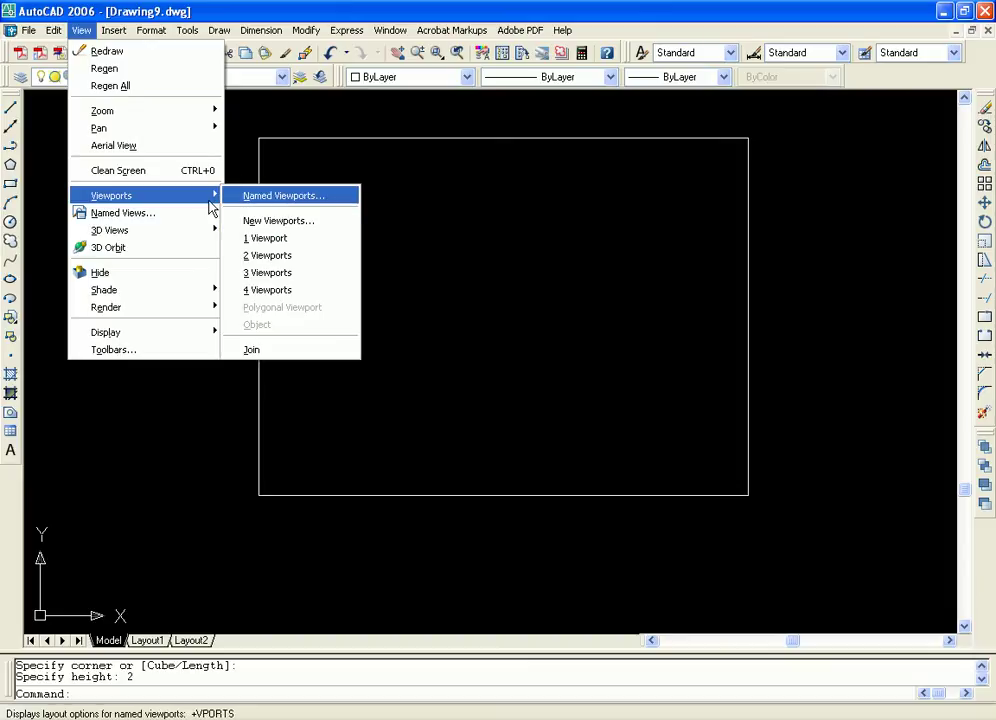
click(278, 220)
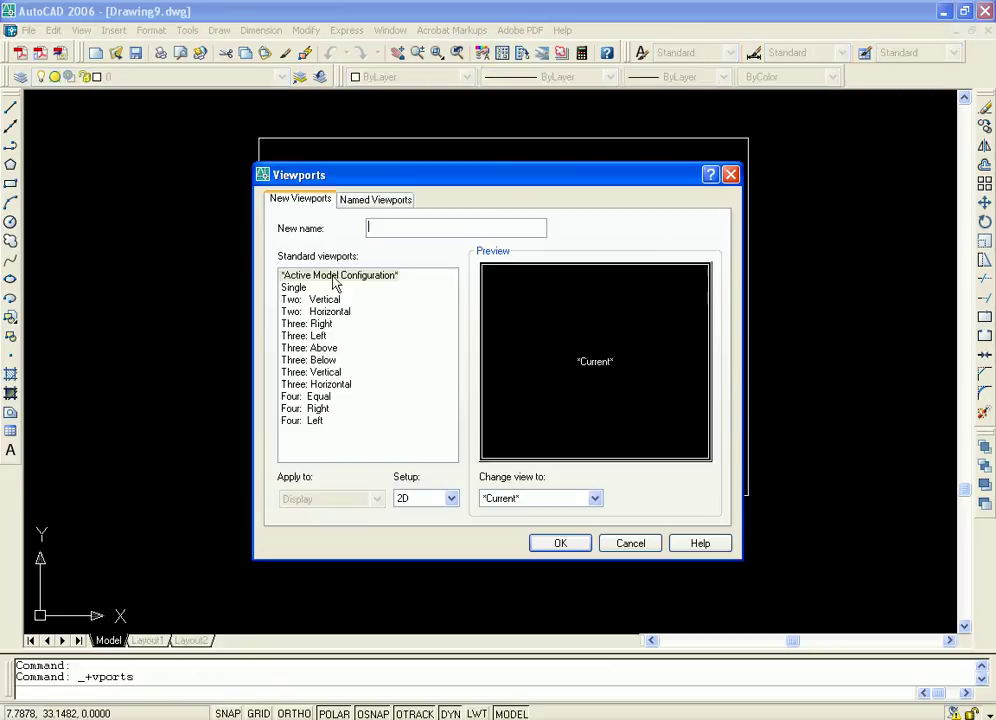
click(318, 397)
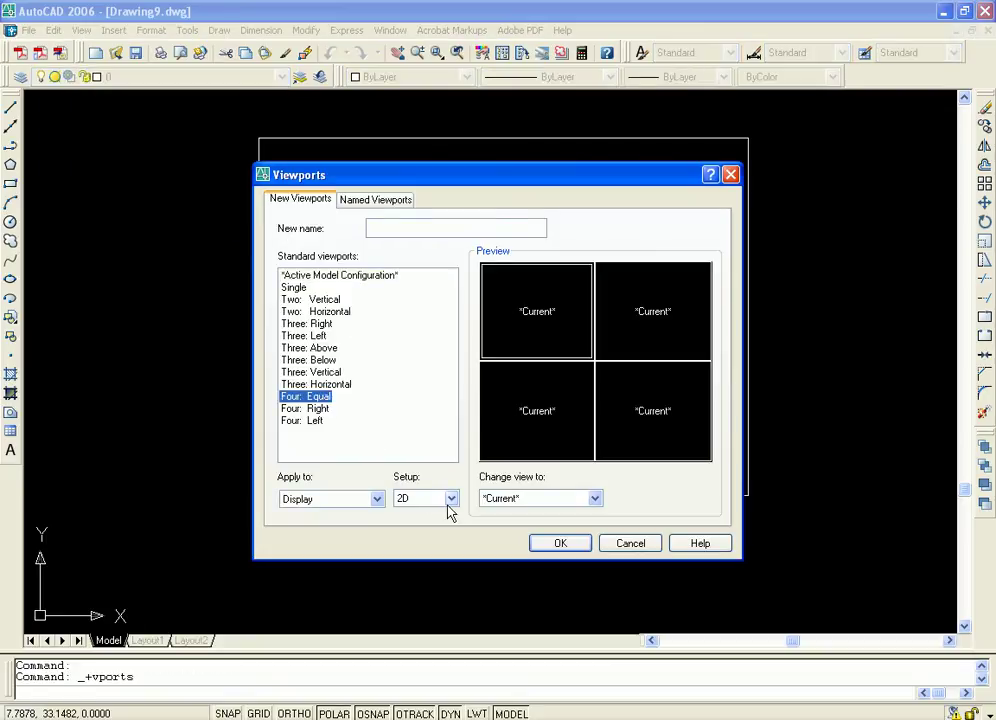
click(432, 500)
click(422, 525)
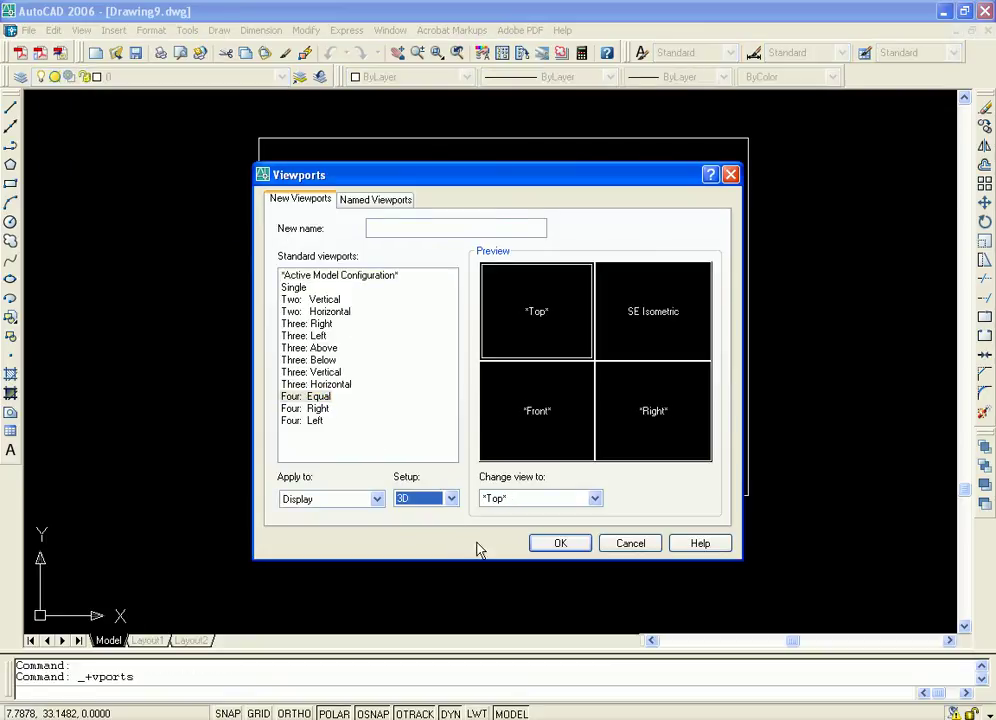
click(543, 545)
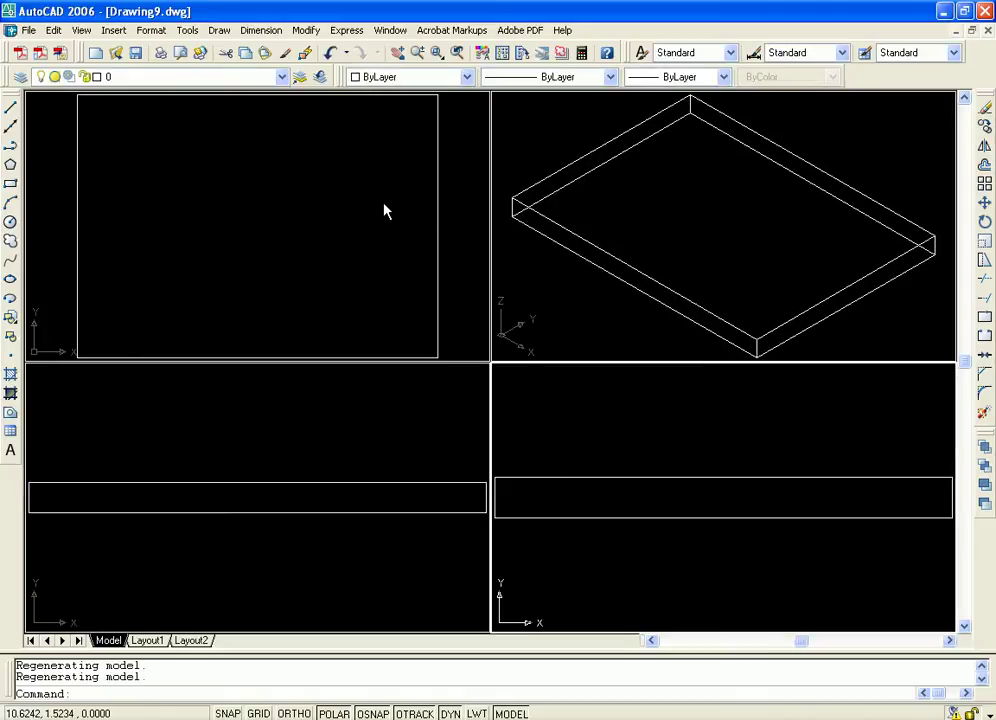
Step: Activate the top-view viewport and reframe it so the whole box outline sits centred with space around it
click(455, 222)
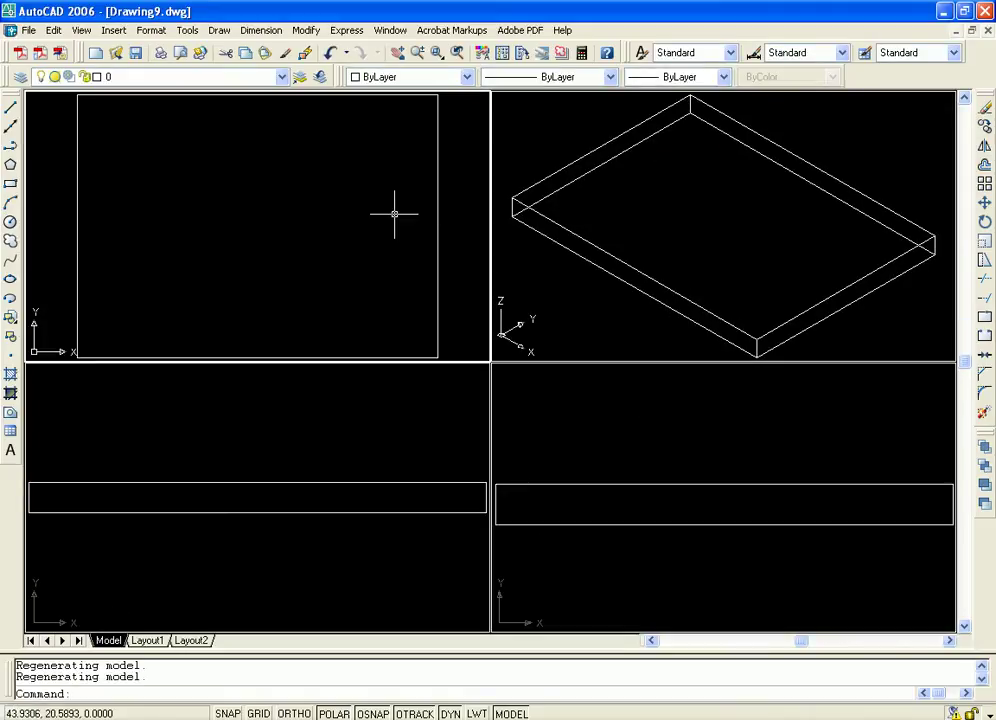
scroll(416, 238, down, 5)
middle_drag(400, 233, 368, 208)
scroll(329, 216, up, 2)
scroll(369, 187, down, 1)
scroll(353, 199, up, 1)
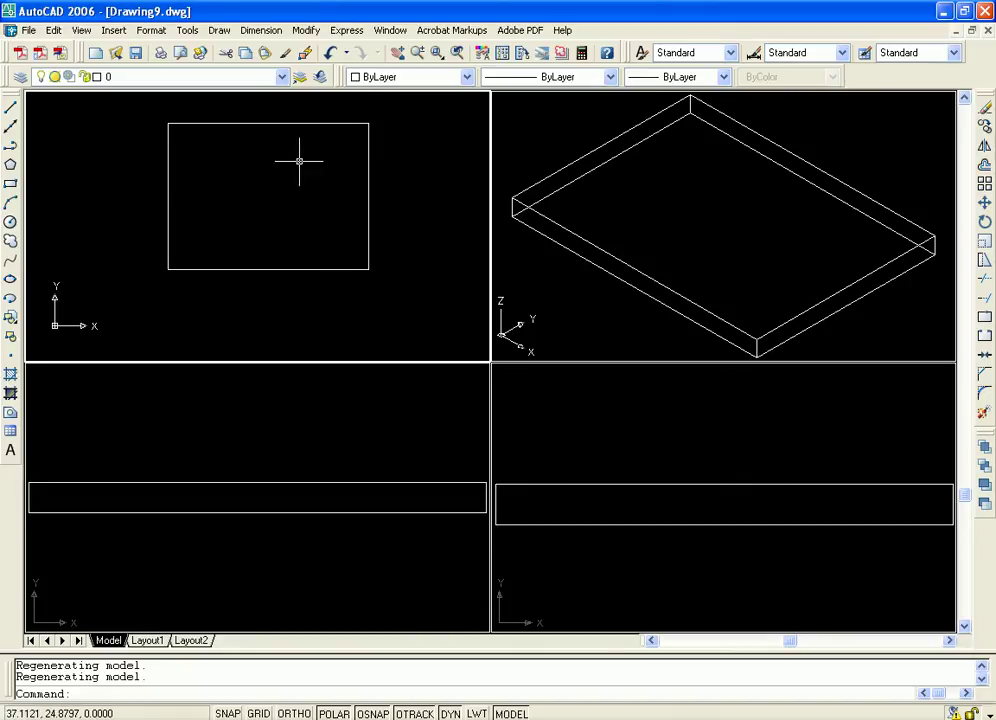
middle_drag(364, 175, 361, 219)
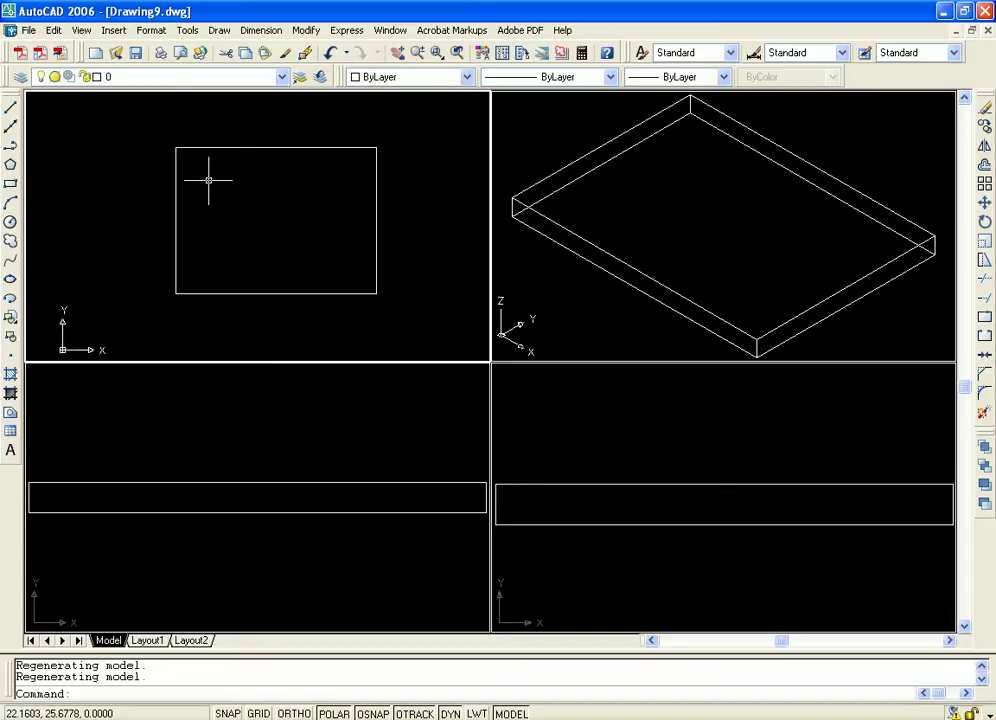
click(217, 31)
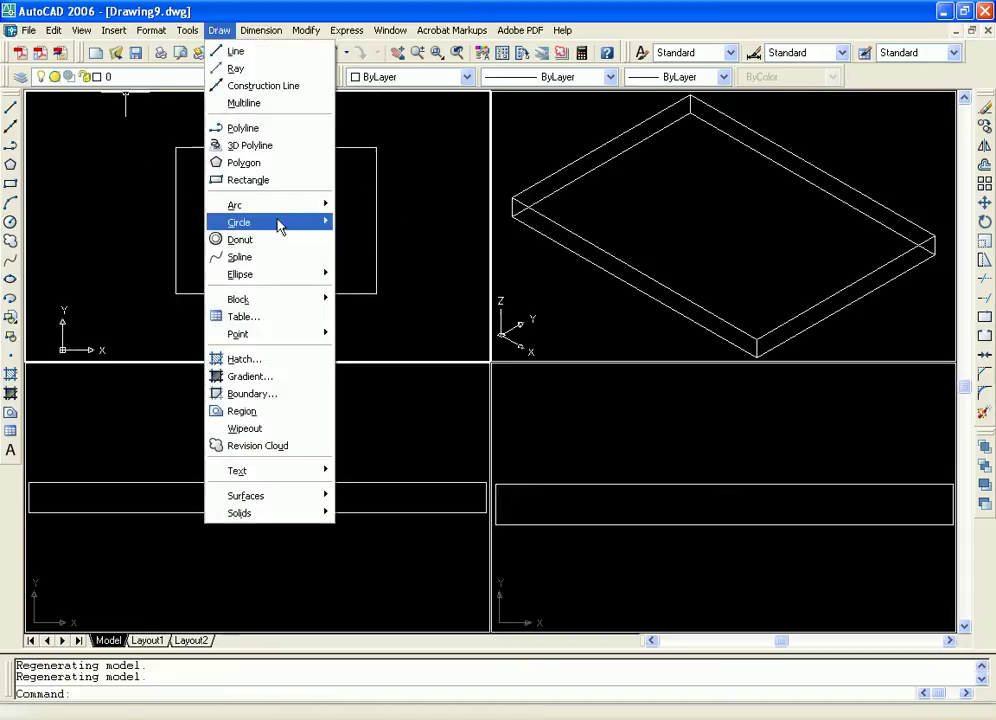
mouse_move(296, 515)
click(362, 514)
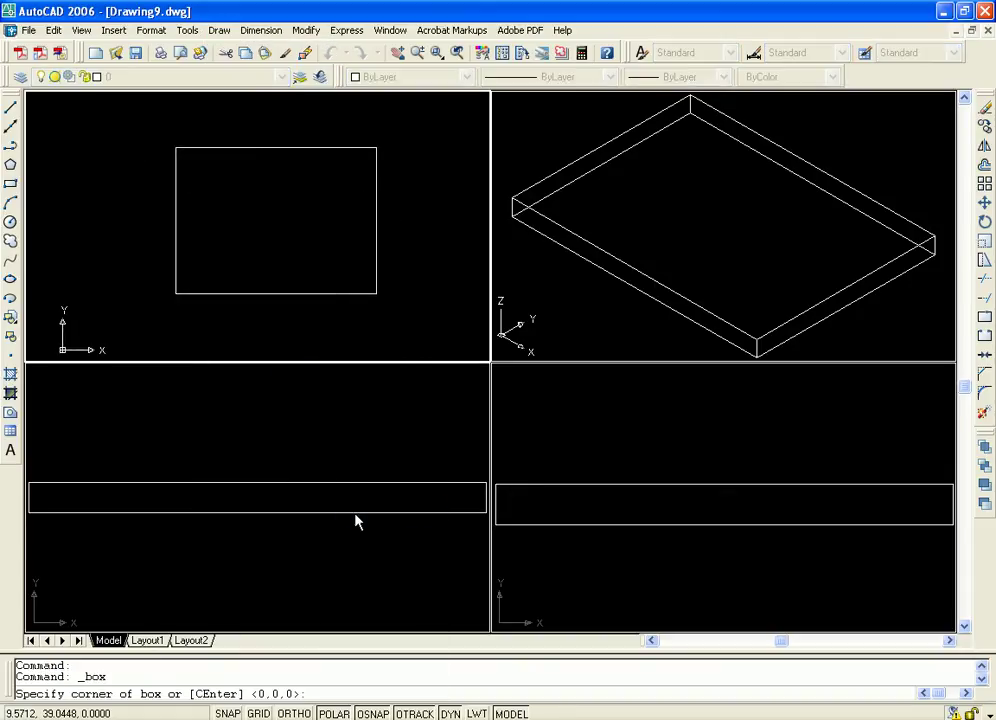
click(176, 148)
click(376, 293)
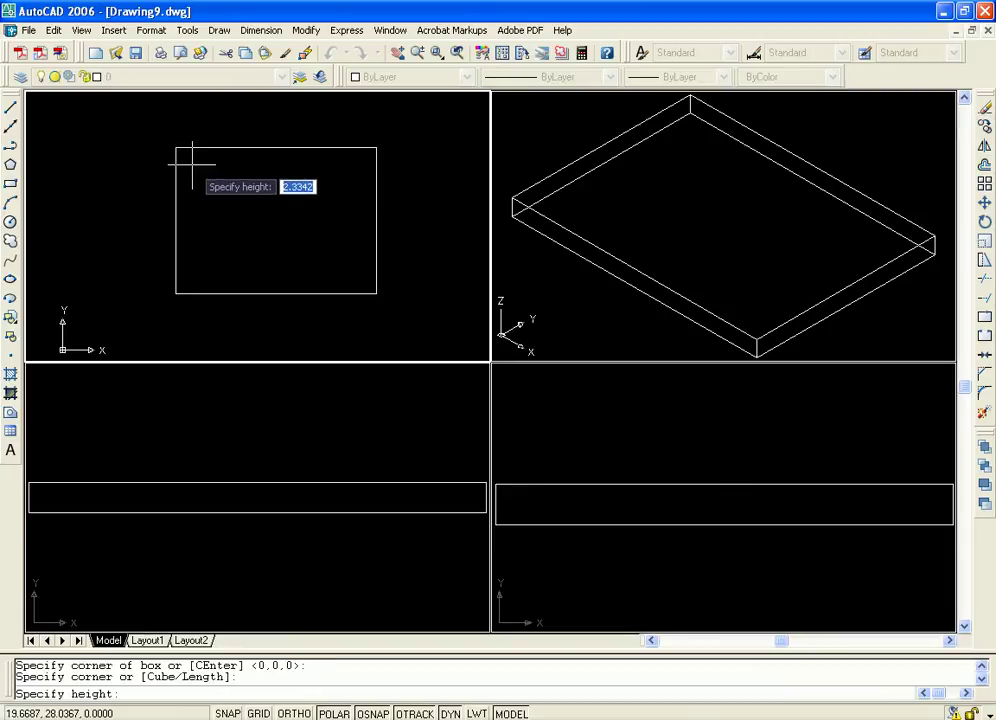
key(Escape)
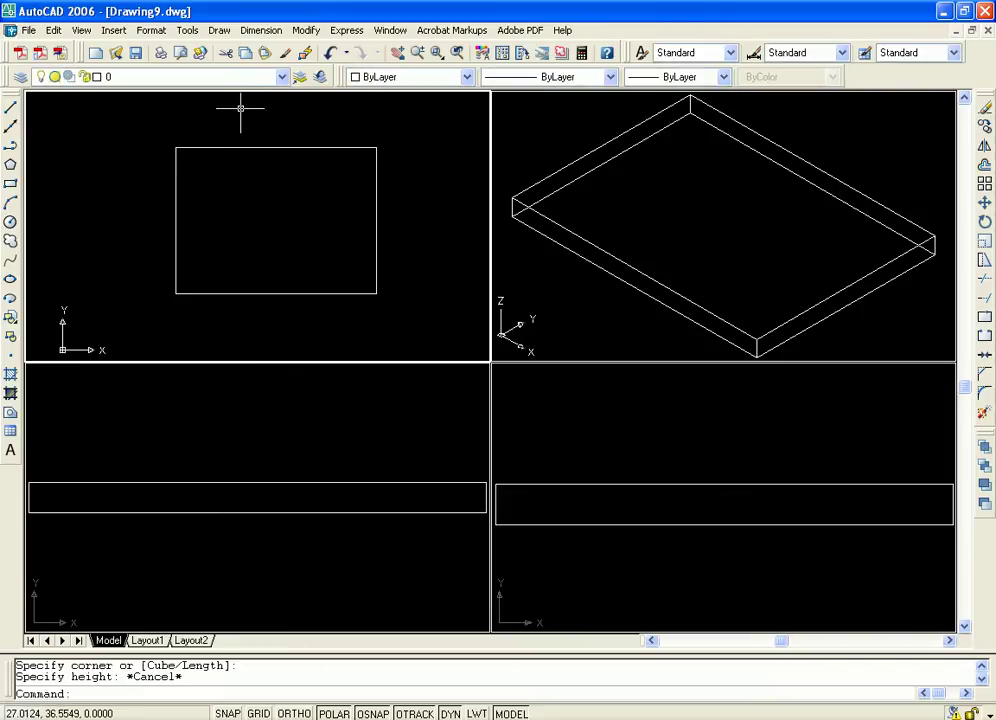
Step: Draw a solid box about 1.3 by 1.2 units just inside the slab's upper-left corner in the top view, with a height of 8
scroll(255, 180, up, 2)
middle_drag(239, 203, 306, 173)
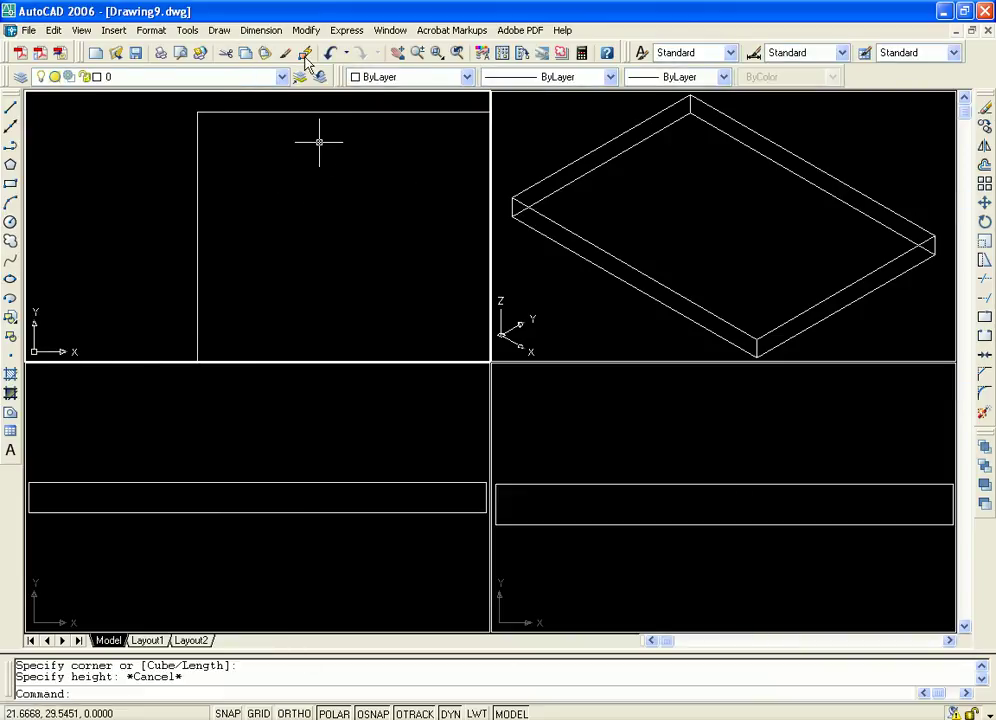
click(219, 30)
mouse_move(293, 523)
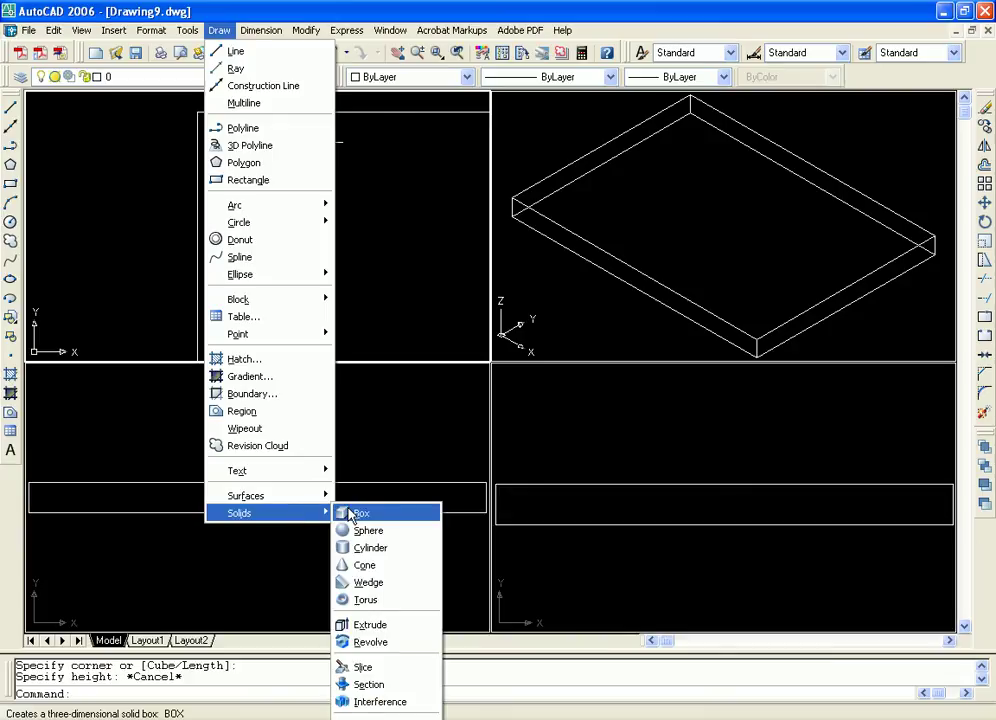
click(360, 516)
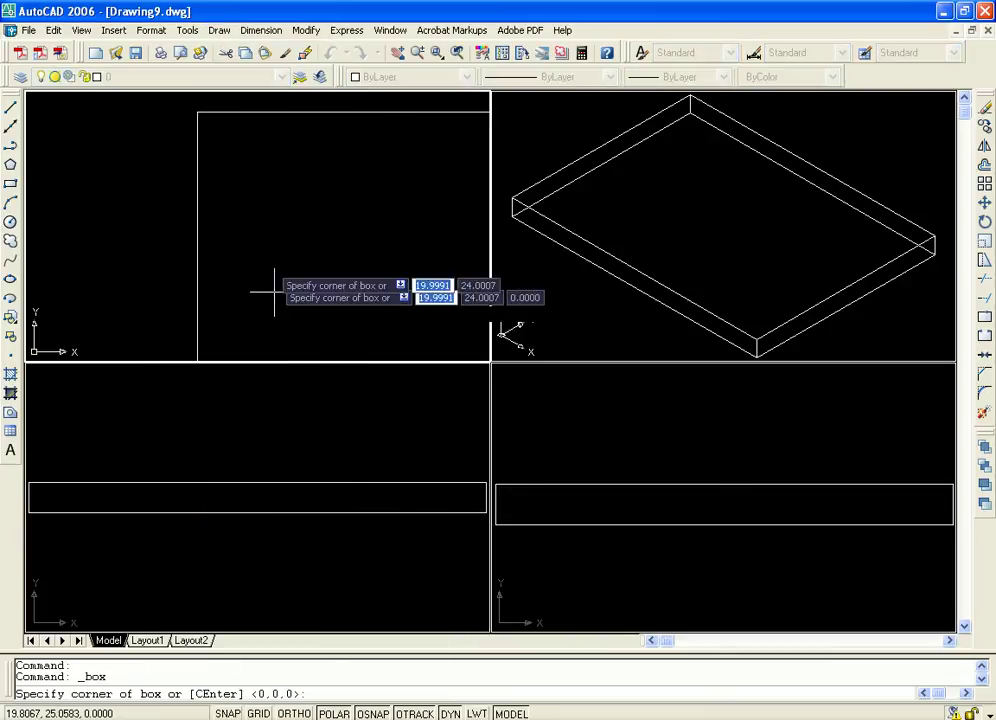
click(235, 141)
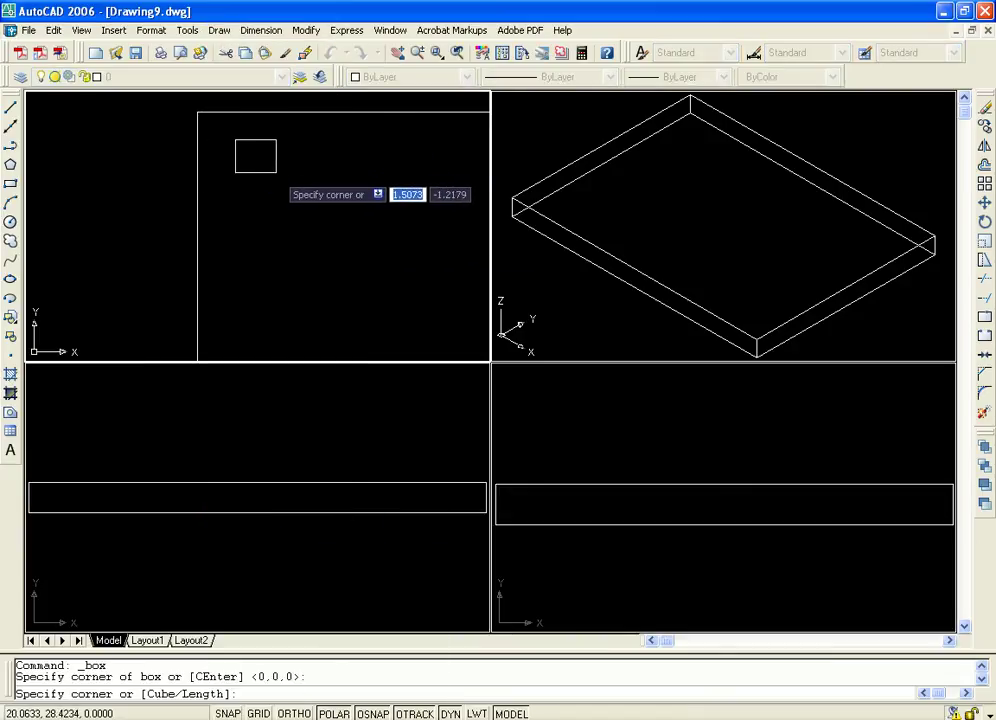
click(270, 172)
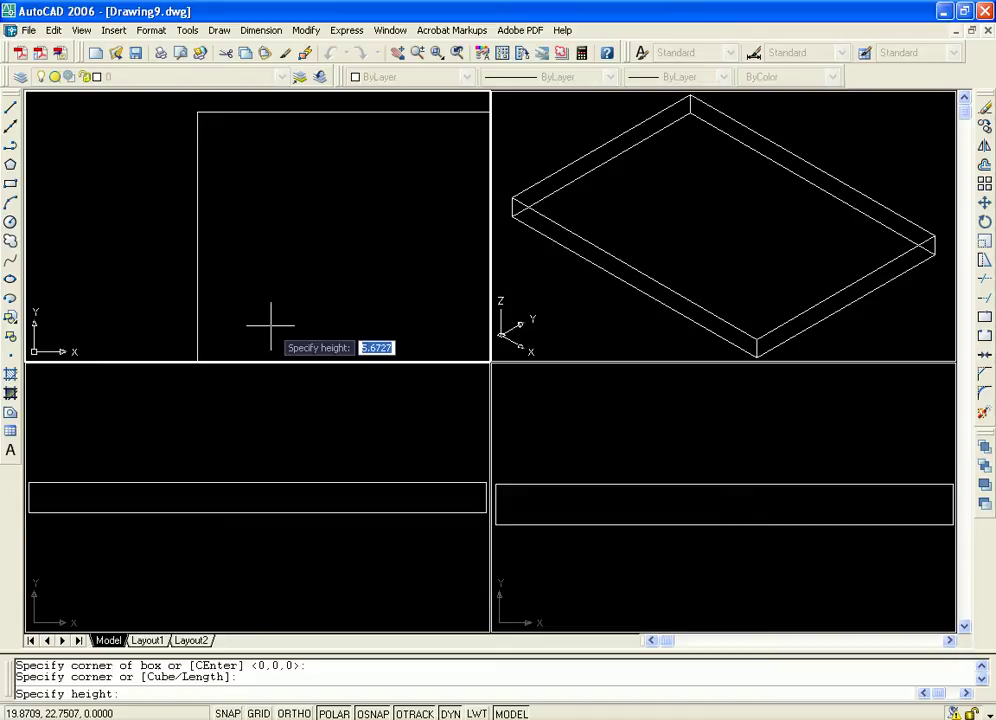
text(8)
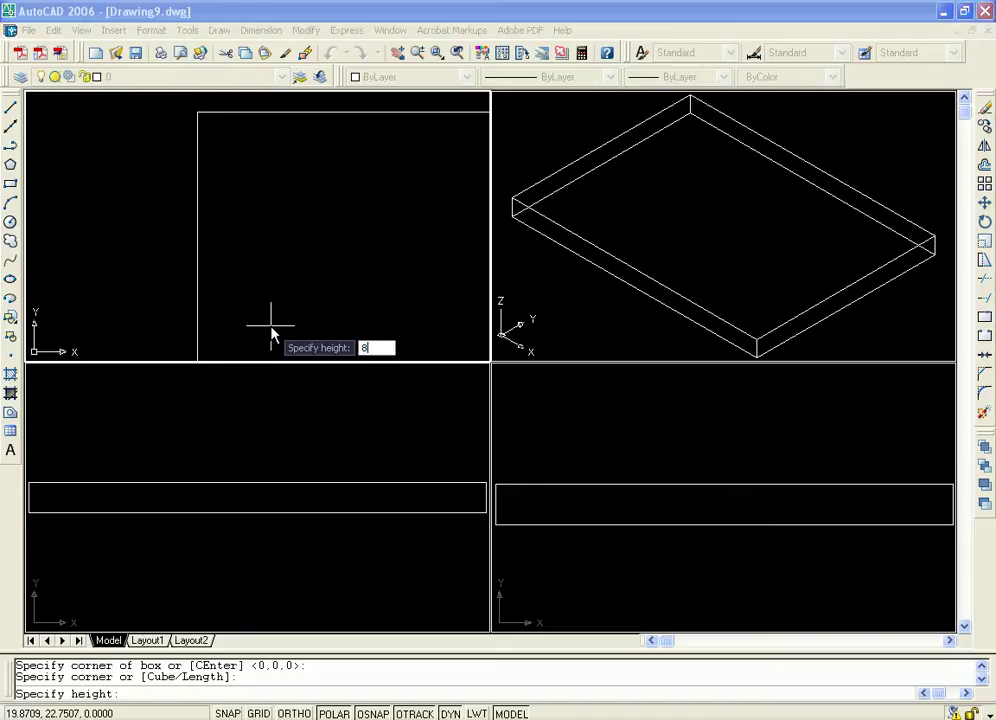
key(Return)
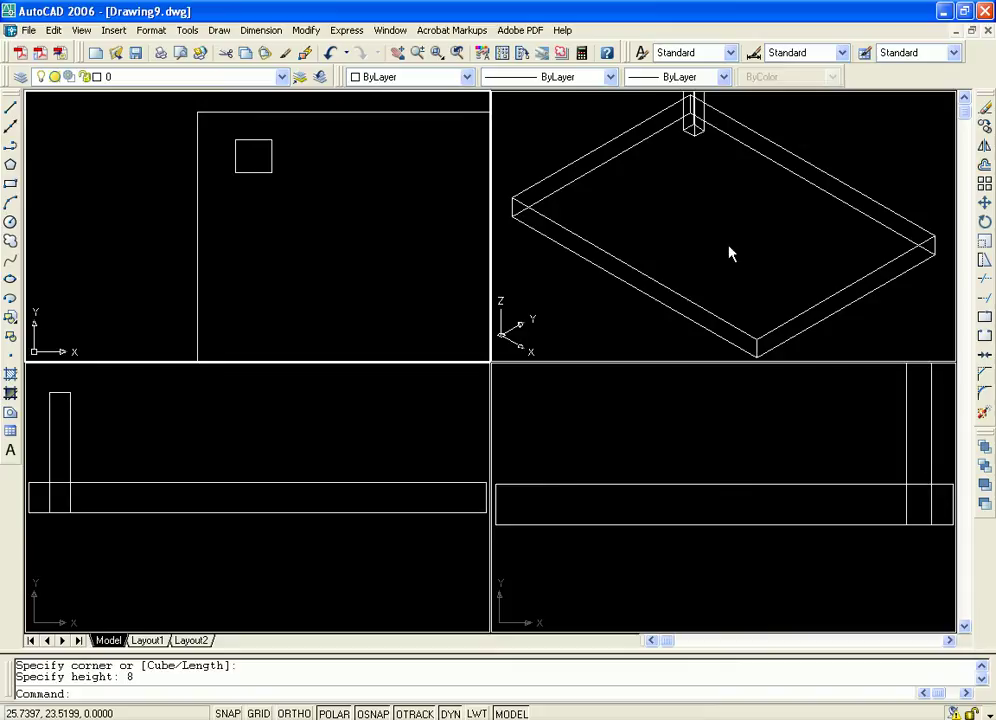
Step: In the front view, move the small box straight down by 8 units so its top meets the slab's underside
middle_drag(282, 412, 327, 413)
click(257, 424)
scroll(318, 450, down, 2)
scroll(322, 437, up, 2)
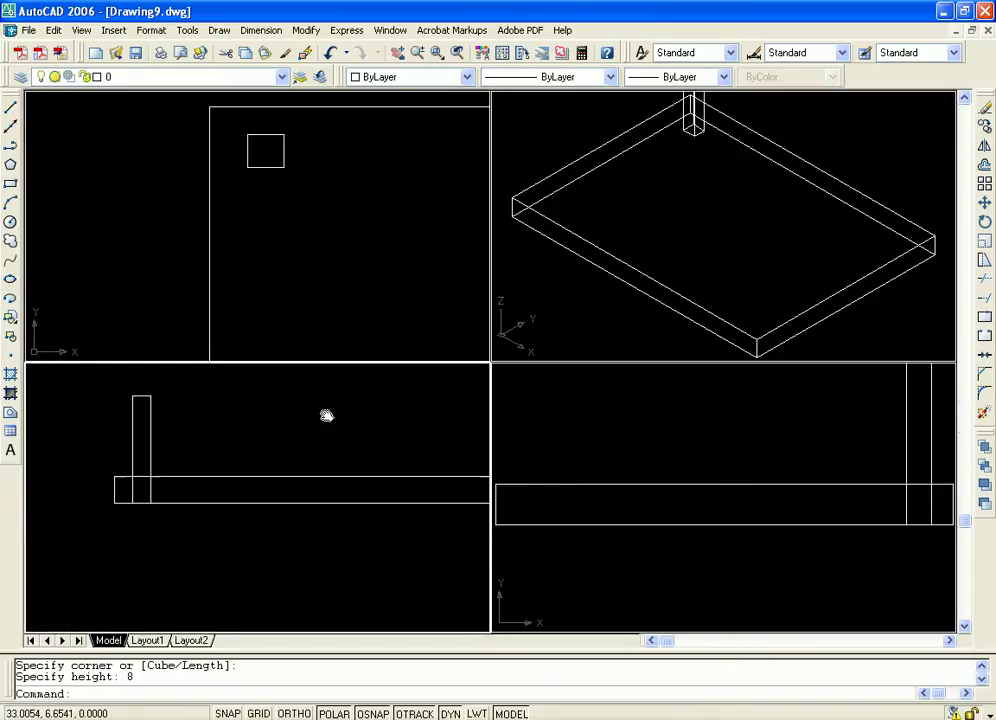
click(133, 395)
click(985, 204)
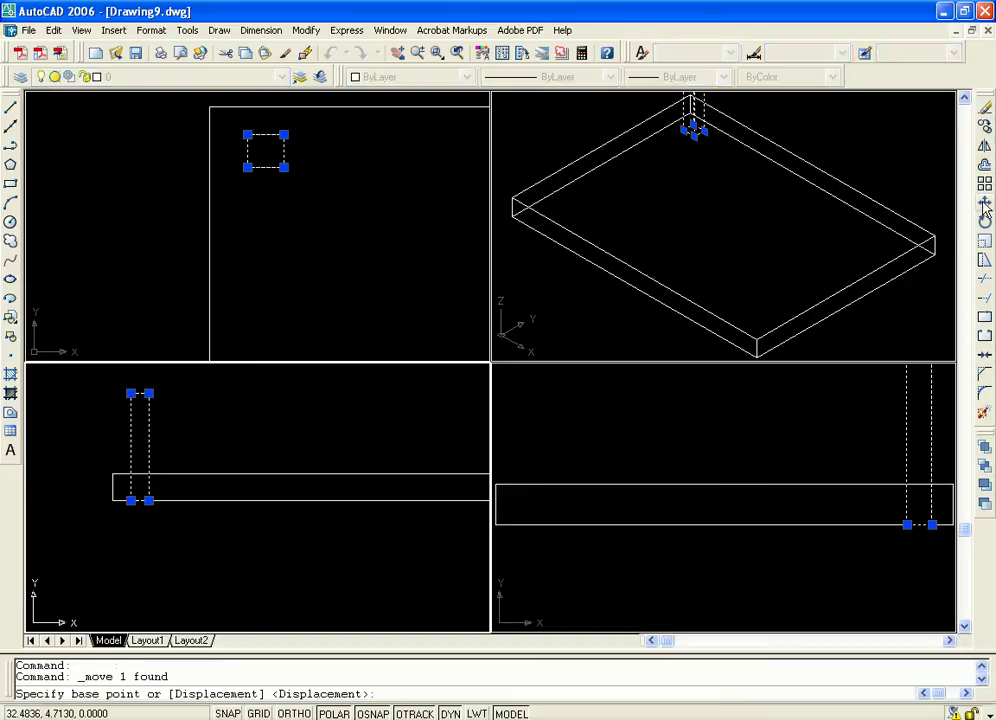
click(148, 393)
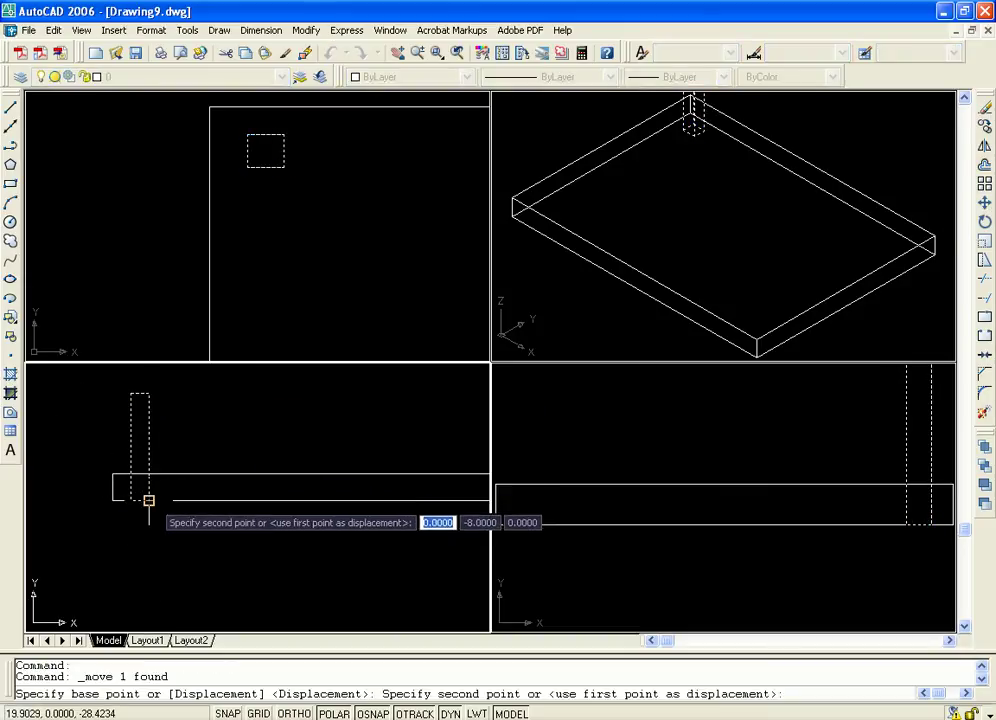
click(148, 500)
Step: Copy the leg to the other three corners of the slab in the top view, just inside the edges
middle_drag(400, 226, 278, 175)
click(392, 222)
scroll(398, 242, down, 5)
scroll(322, 213, up, 1)
scroll(287, 200, up, 2)
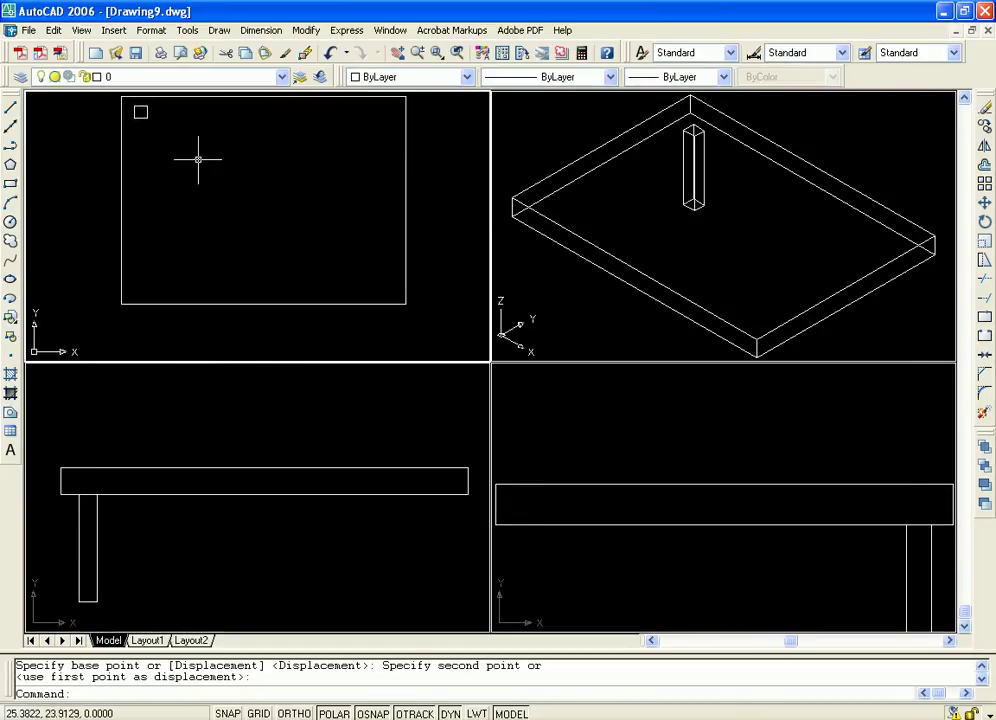
middle_drag(174, 130, 171, 140)
click(140, 118)
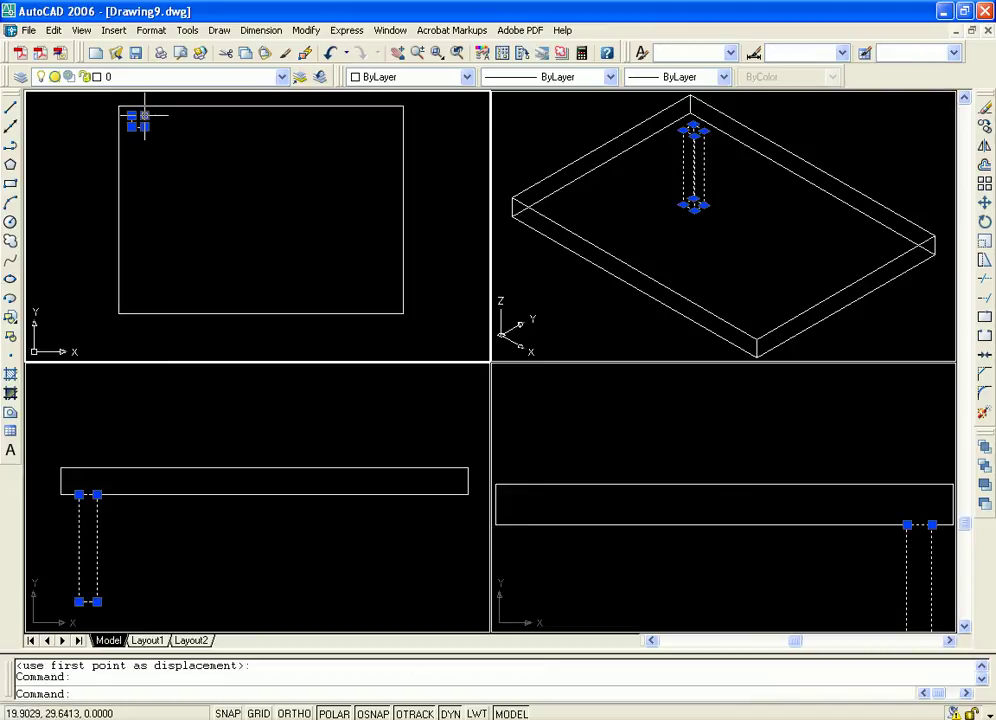
click(985, 126)
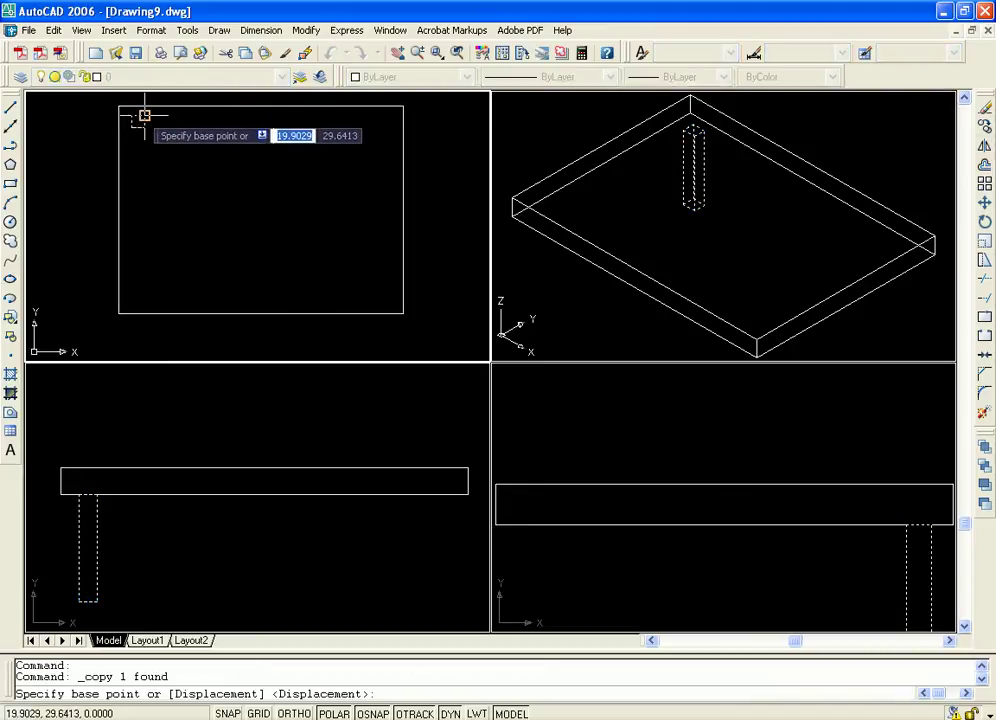
click(144, 116)
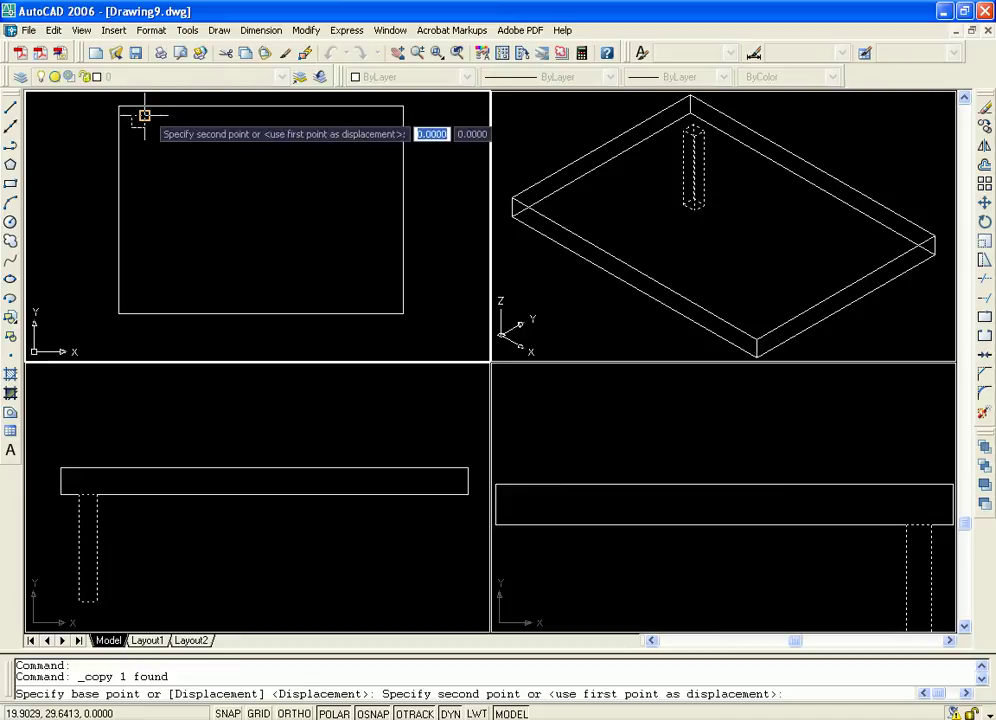
click(383, 117)
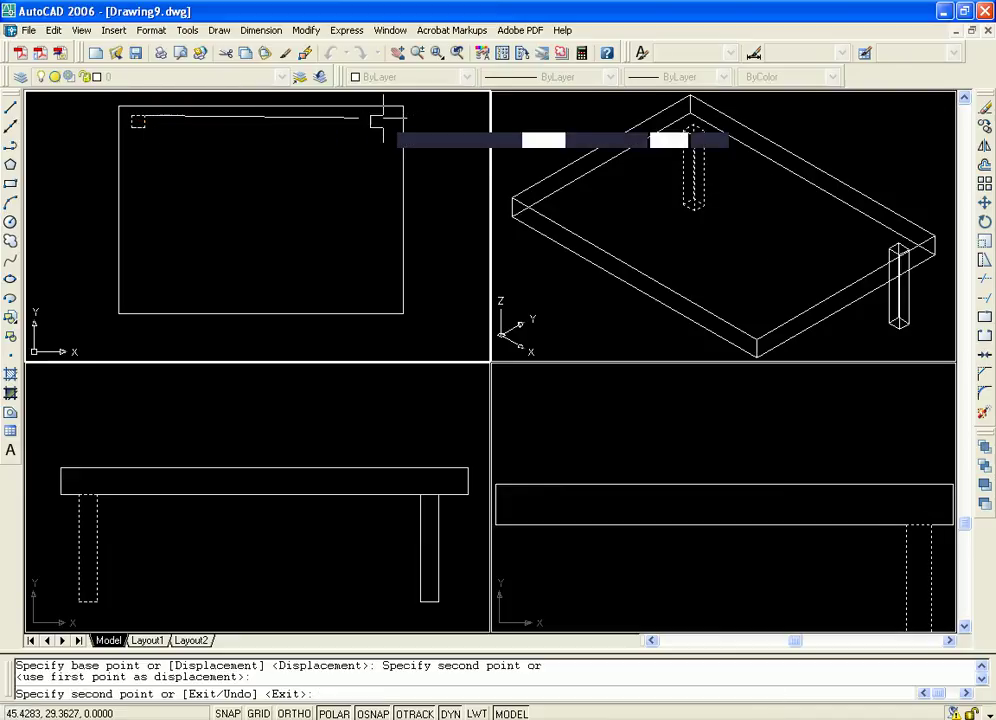
click(382, 279)
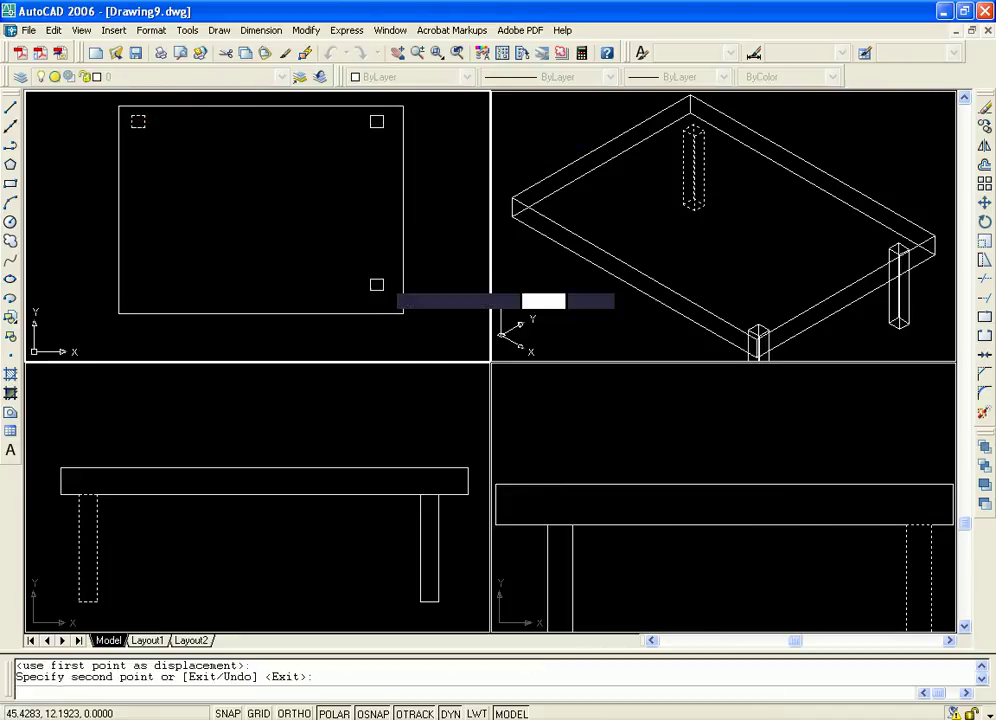
click(145, 284)
key(Escape)
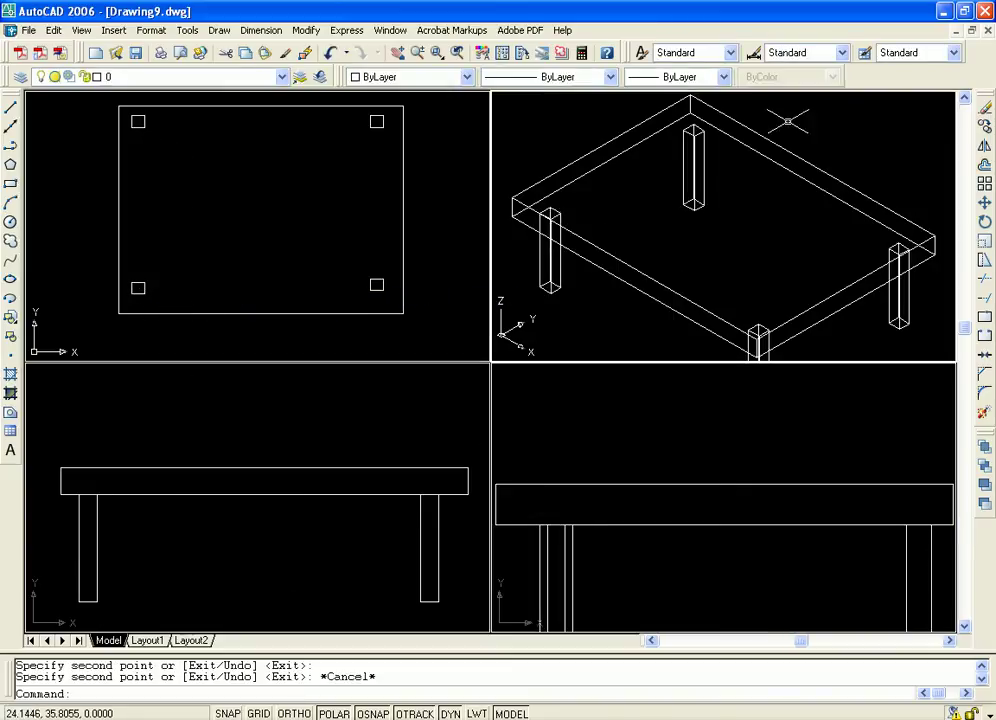
Step: Frame the whole table in the isometric viewport and shade it with the SHADE command
scroll(894, 195, down, 3)
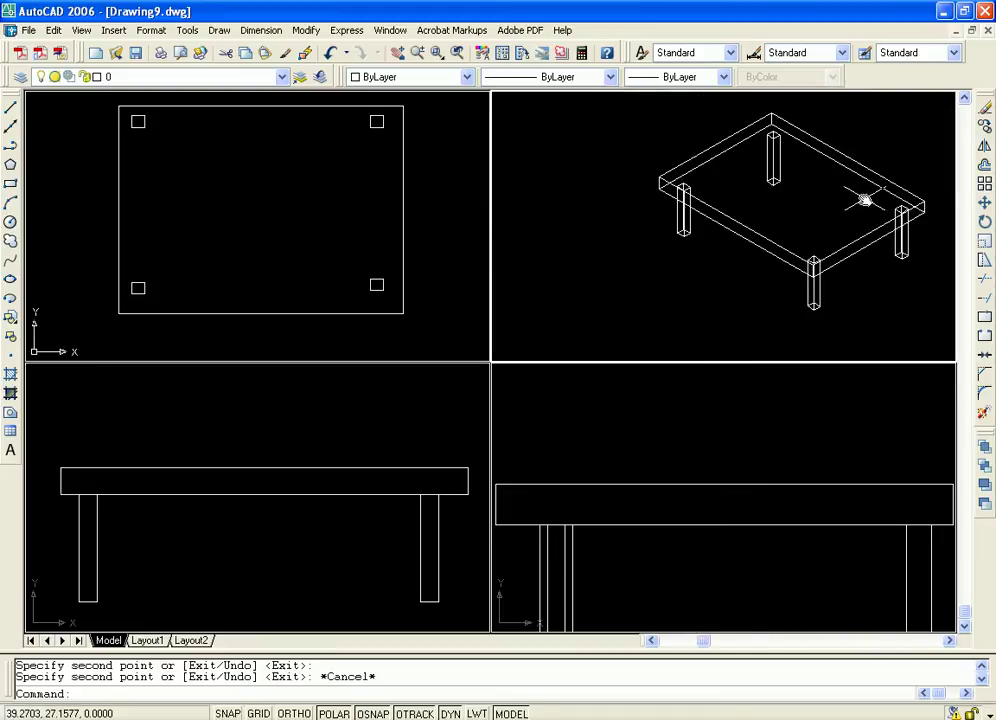
middle_drag(851, 196, 827, 223)
text(shade)
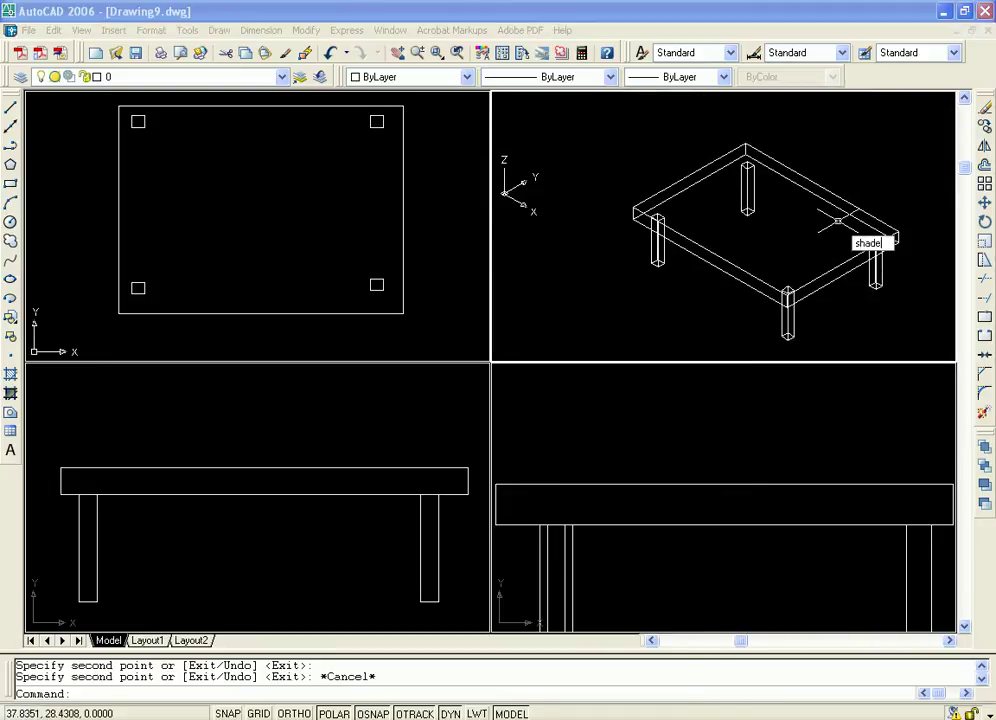
key(Return)
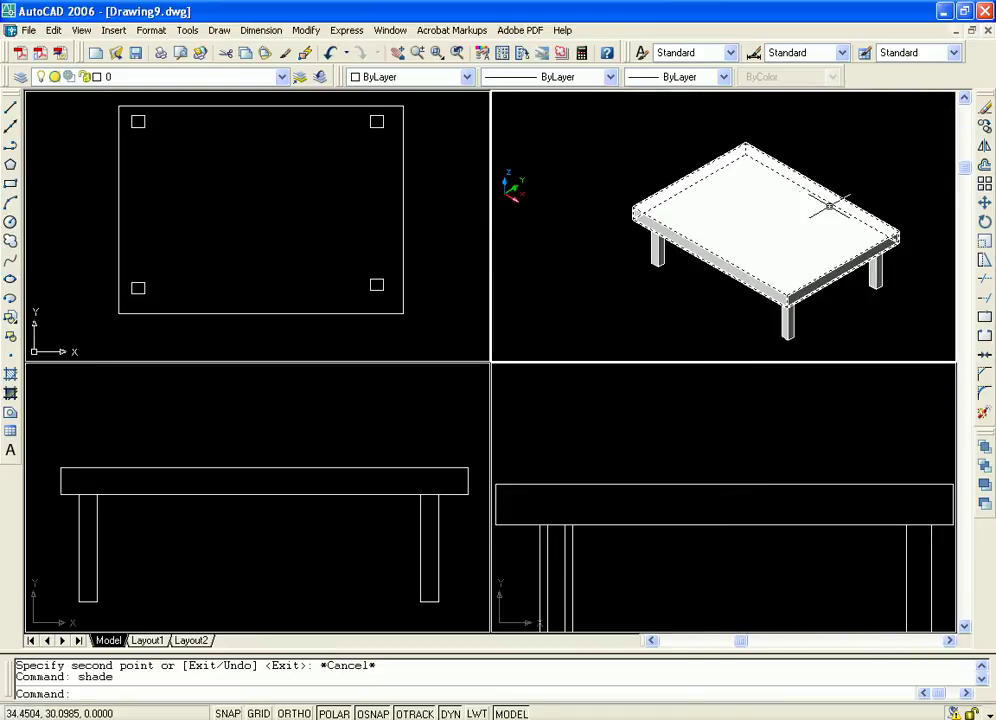
Step: Change the tabletop slab's colour to Green and clear the selection
click(822, 188)
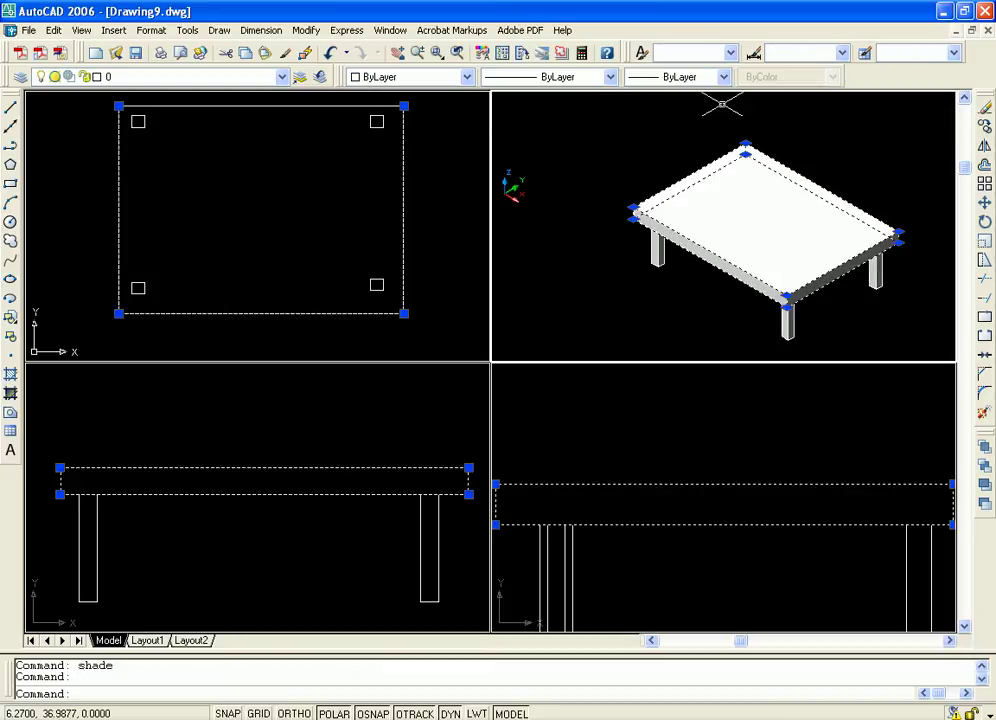
click(611, 78)
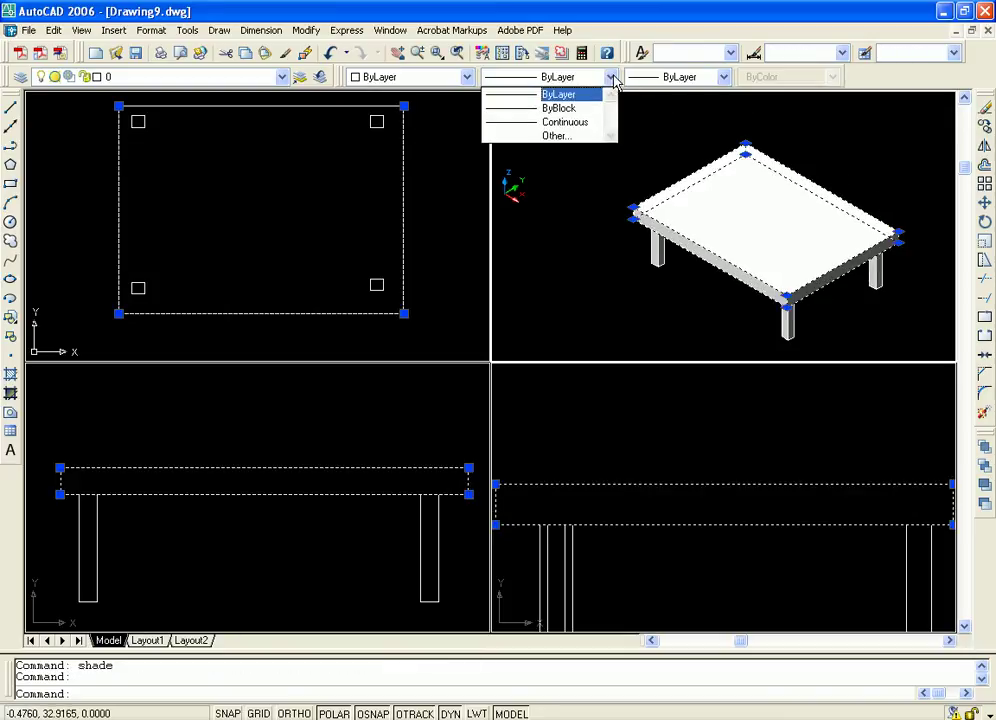
click(670, 10)
click(466, 78)
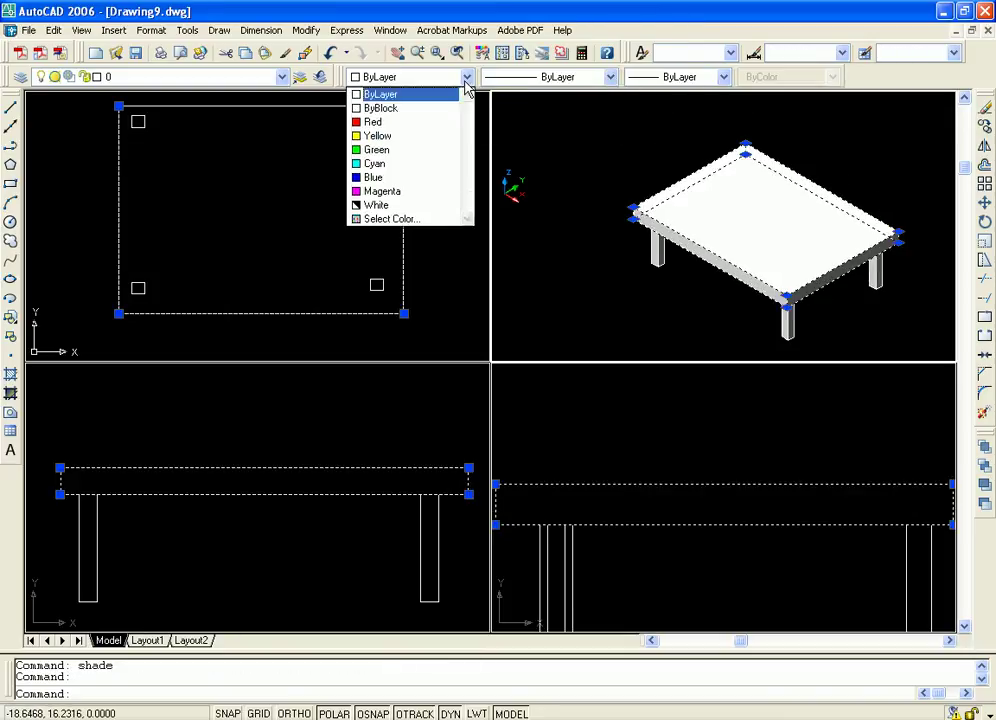
click(400, 150)
key(Escape)
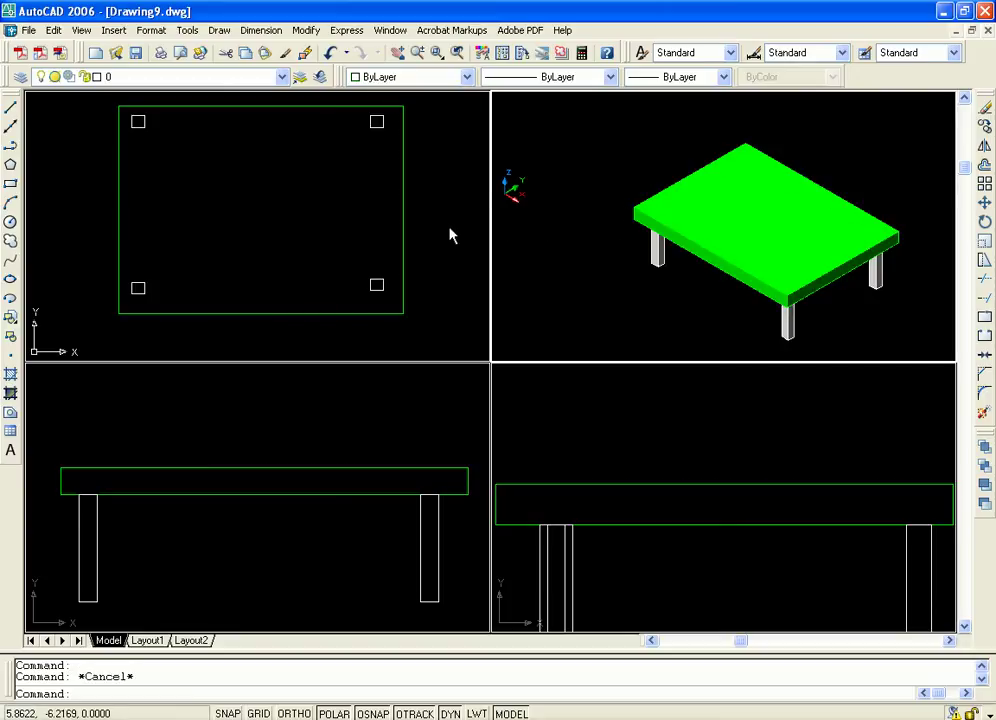
Step: Select all four table legs in the top view, change their colour to Red and clear the selection
click(333, 204)
click(118, 116)
ctrl+click(139, 121)
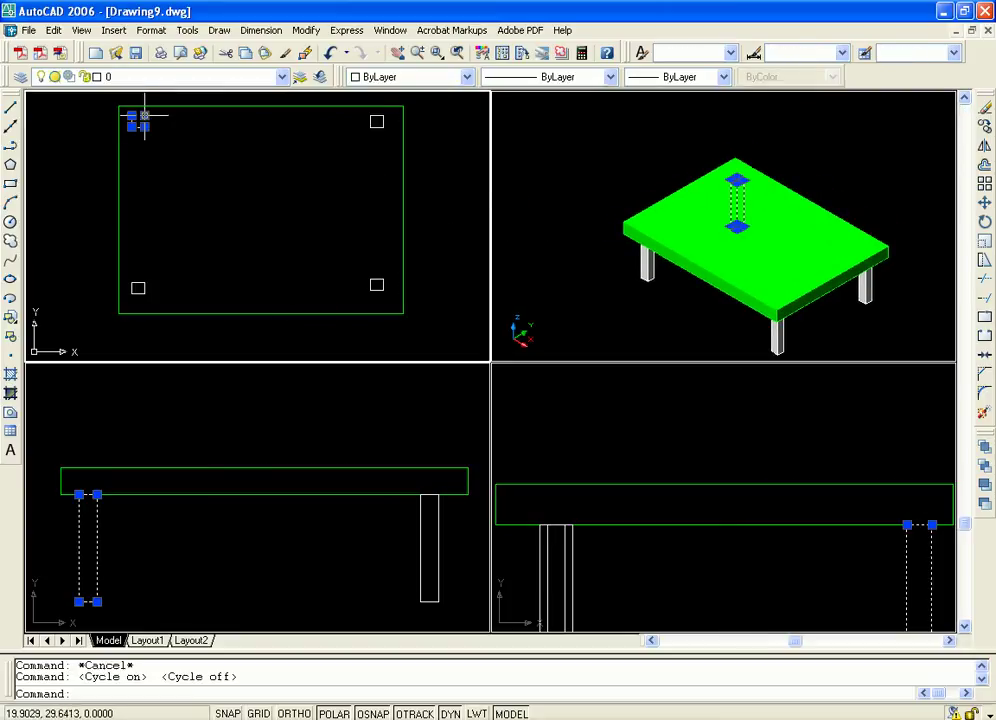
ctrl+click(144, 287)
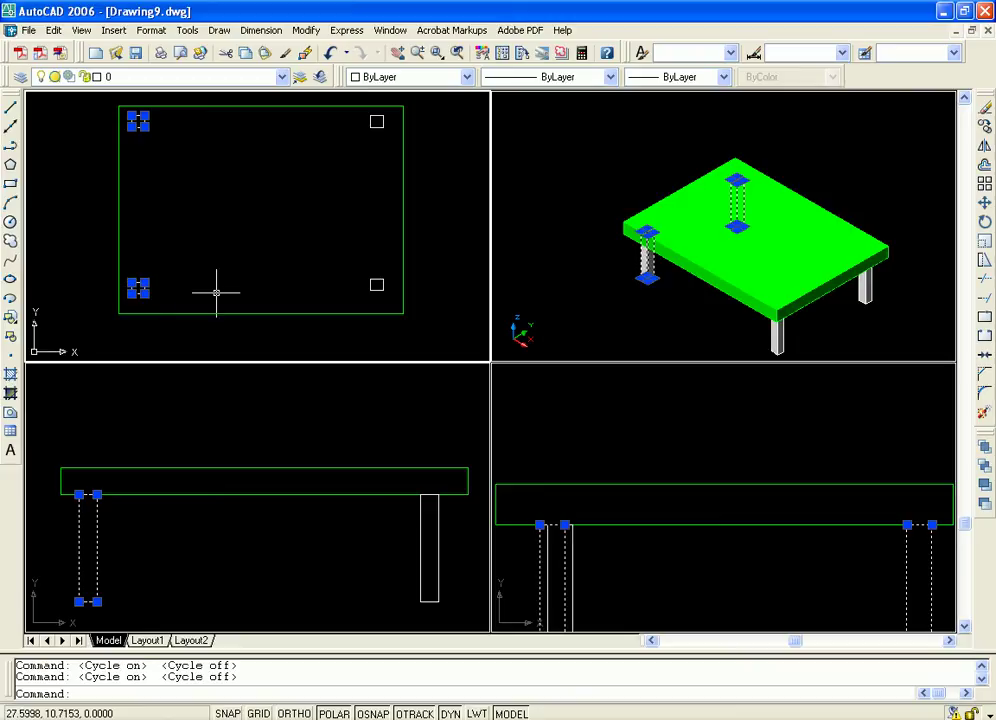
ctrl+click(376, 284)
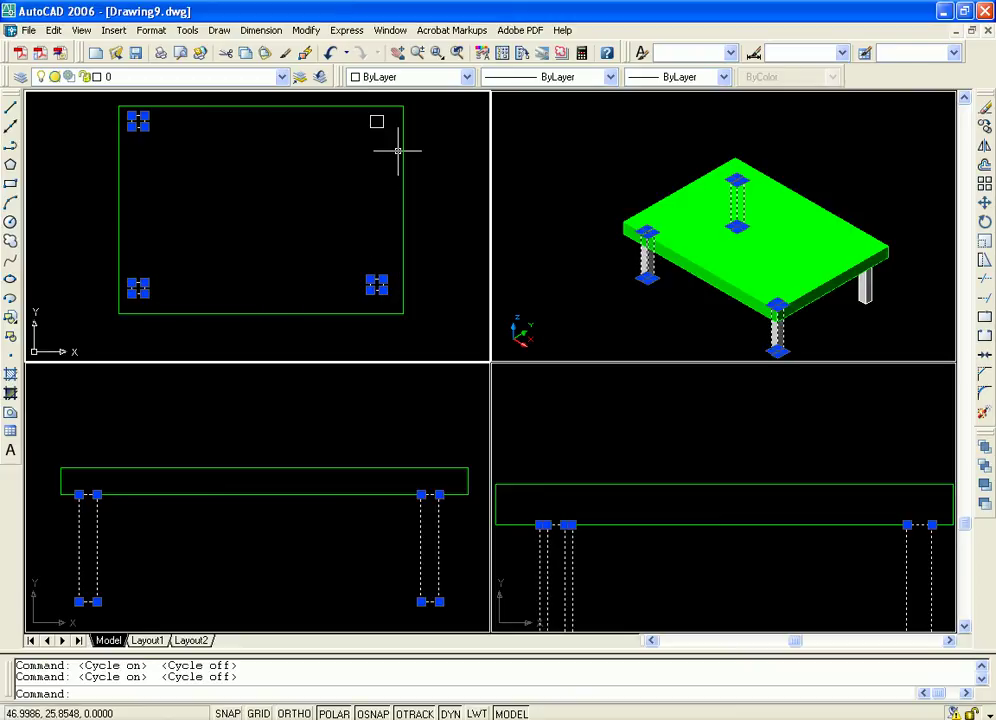
click(376, 121)
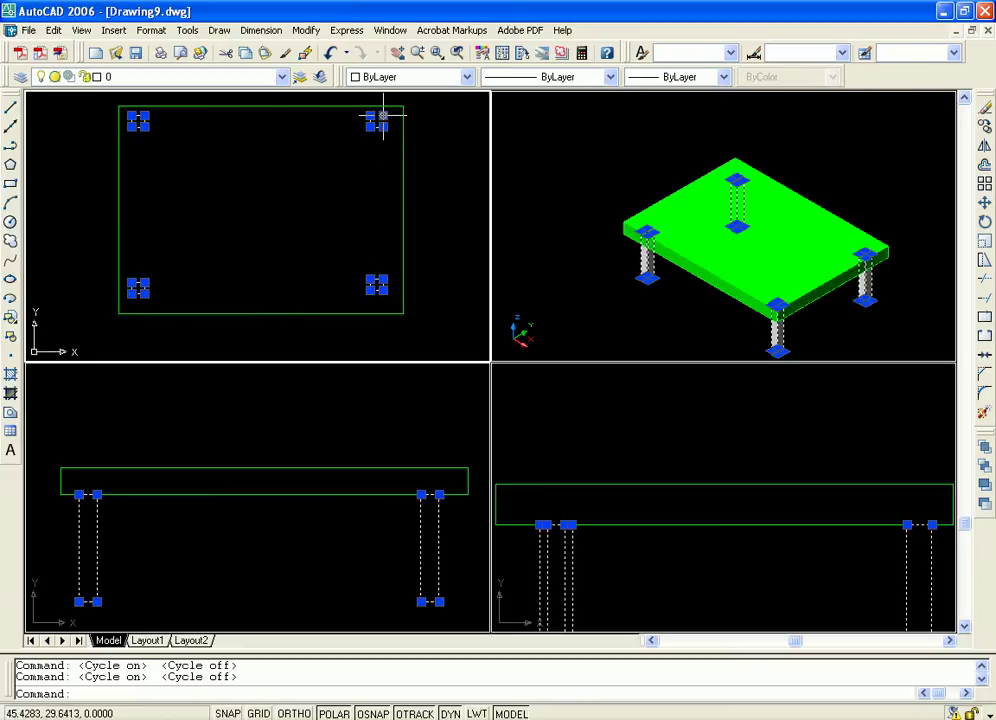
click(466, 78)
click(408, 124)
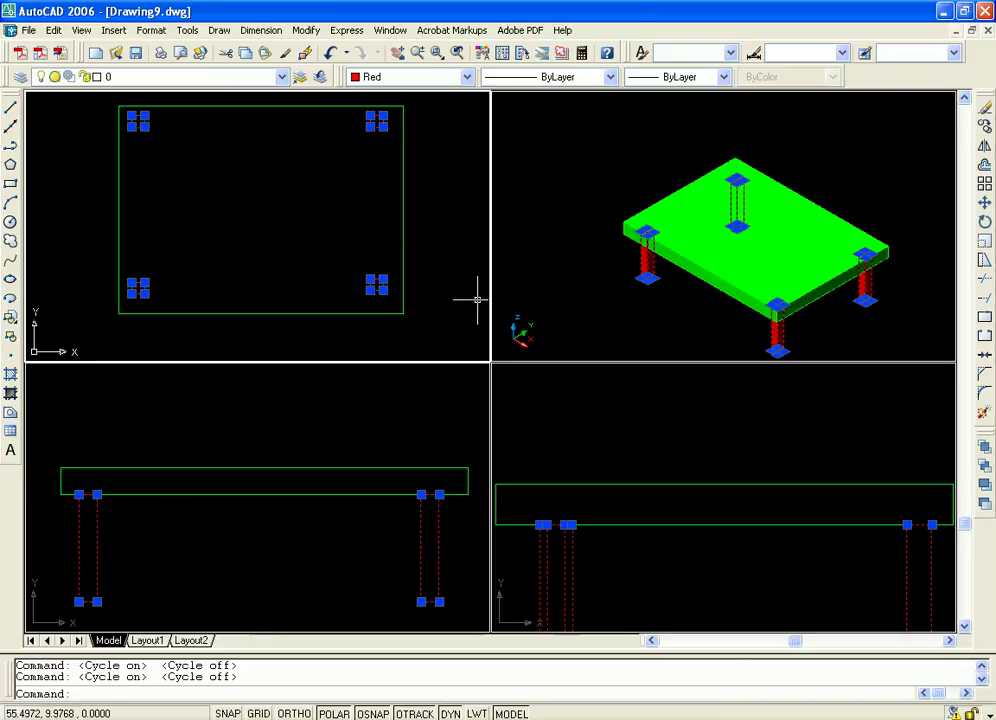
click(604, 282)
click(542, 148)
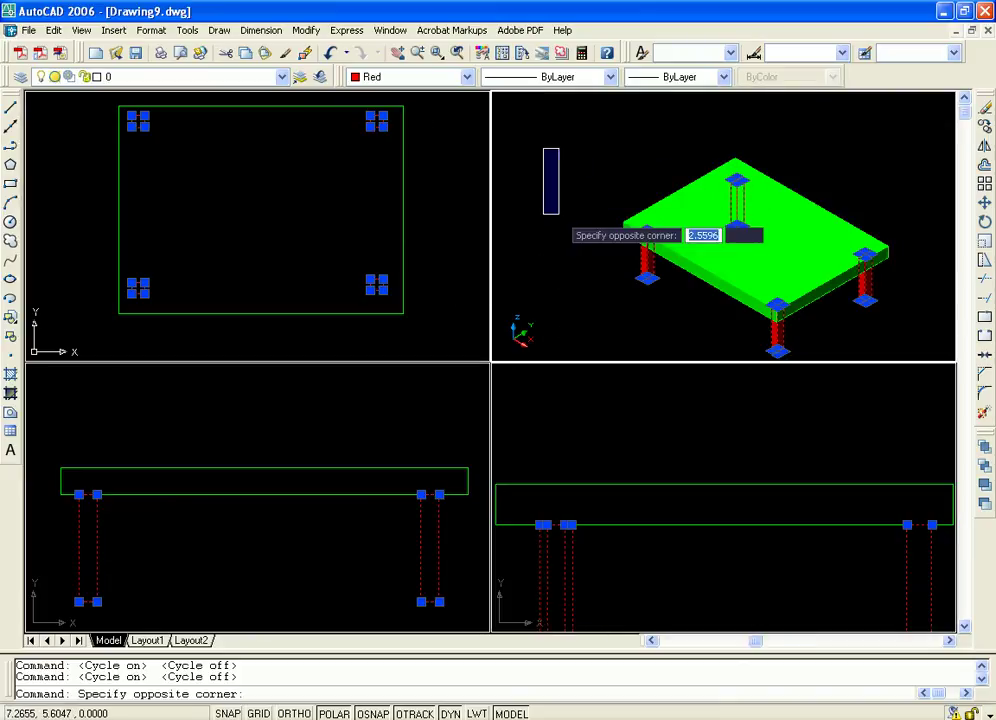
click(557, 195)
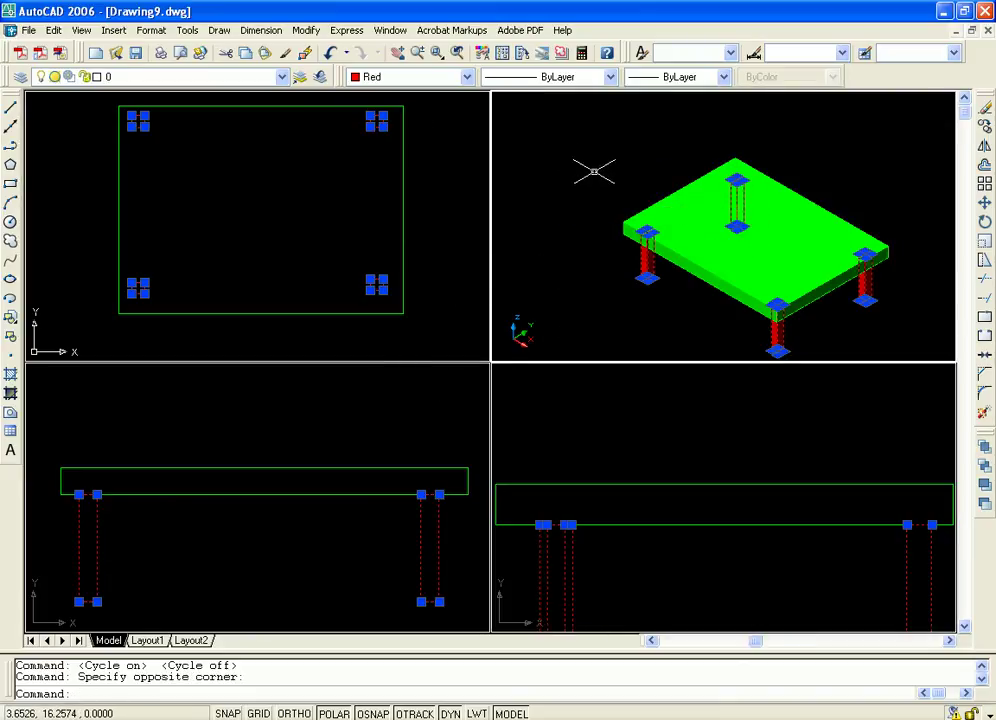
key(Escape)
Step: Orbit the shaded table in 3D until it is seen nearly from the front and slightly above, and leave the orbit mode
middle_drag(843, 205, 817, 192)
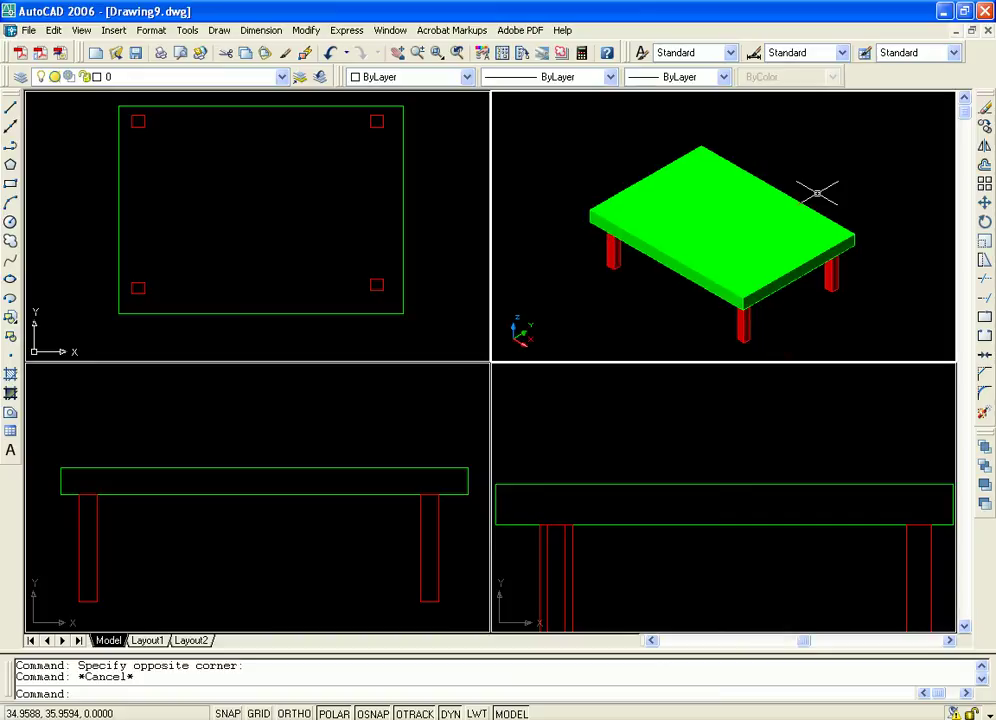
text(orbit)
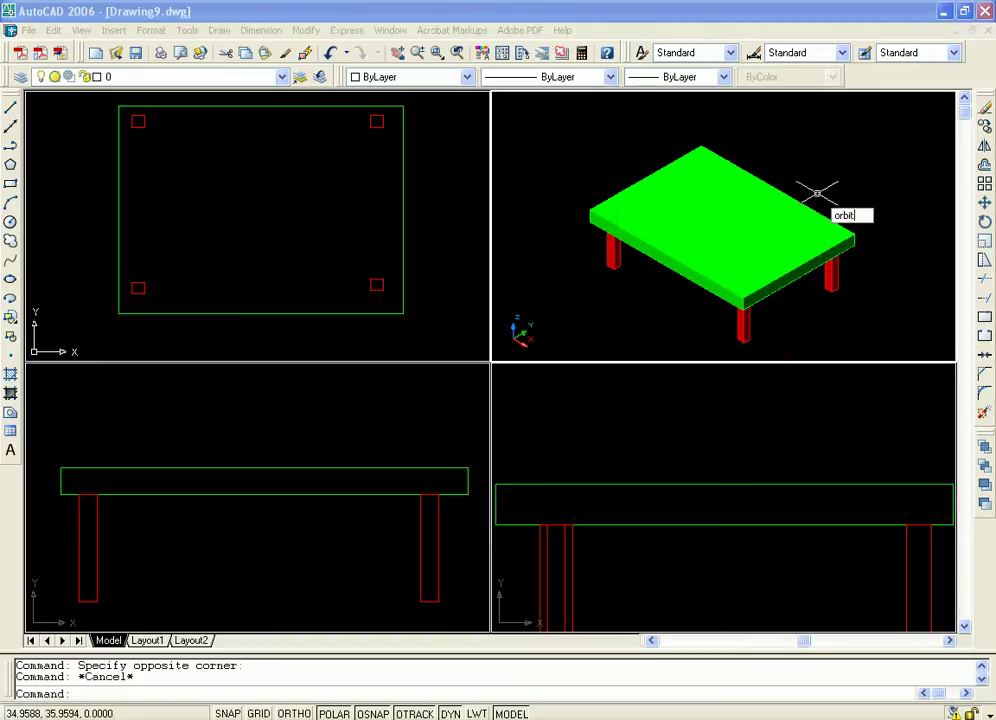
key(Return)
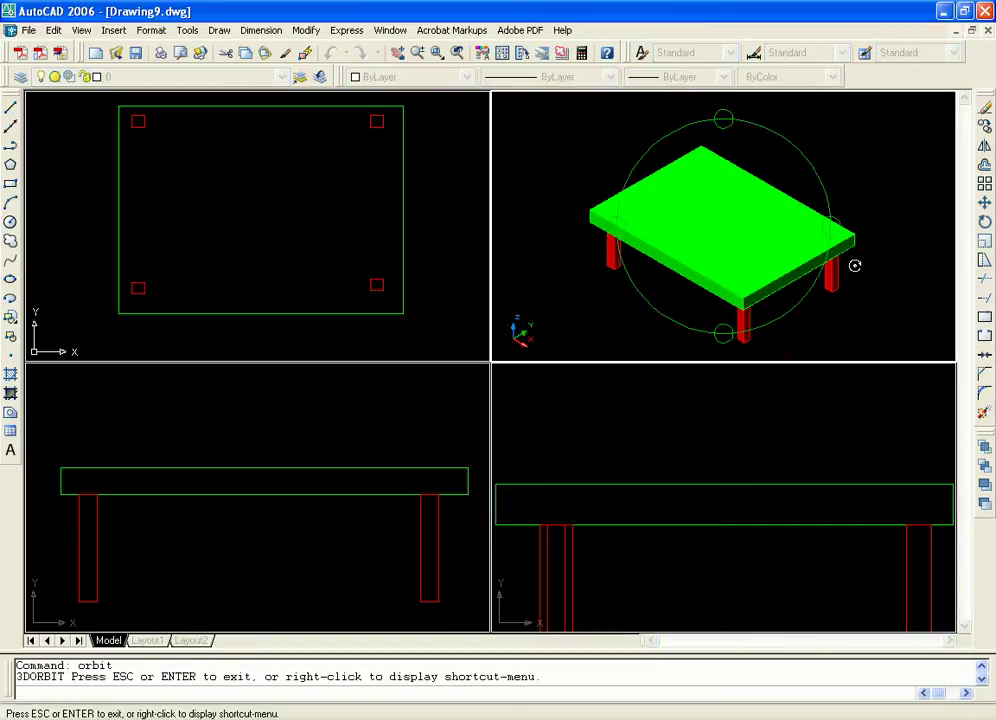
drag(727, 269, 811, 164)
drag(716, 229, 671, 160)
drag(771, 149, 785, 202)
key(Escape)
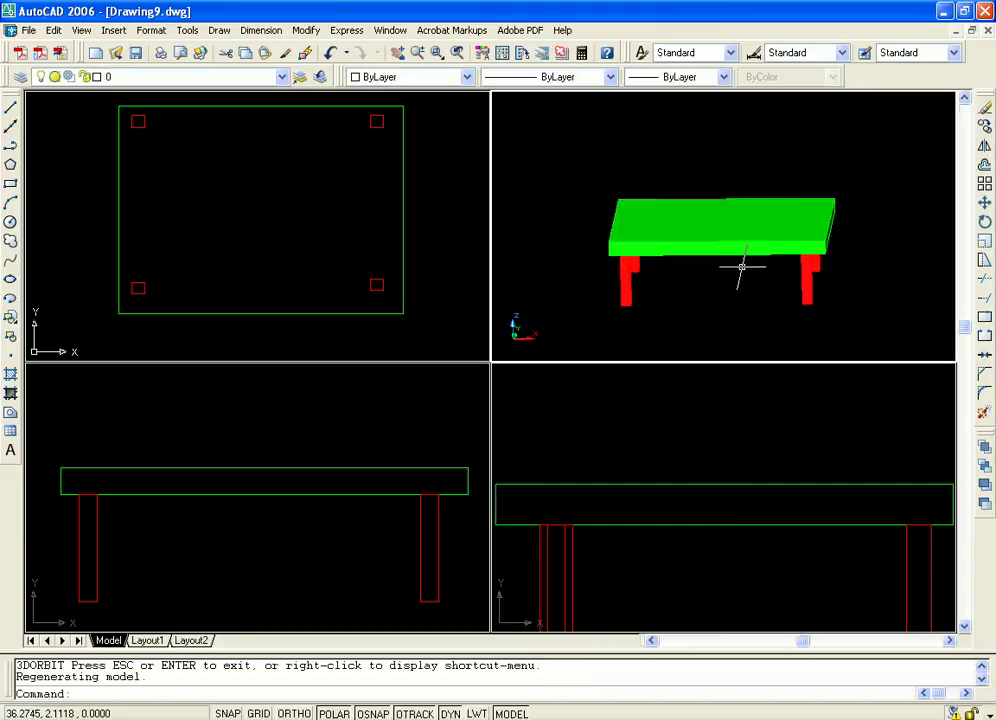
Step: Change the display to a Single viewport configuration with the 3D setup and fit the shaded table in it
click(80, 31)
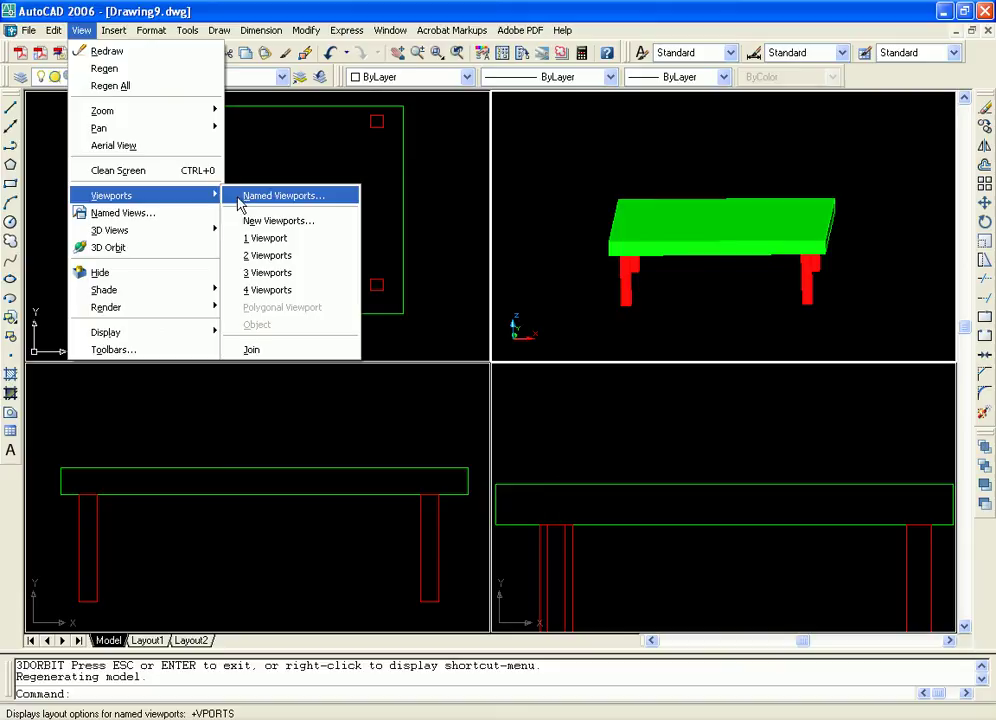
click(245, 196)
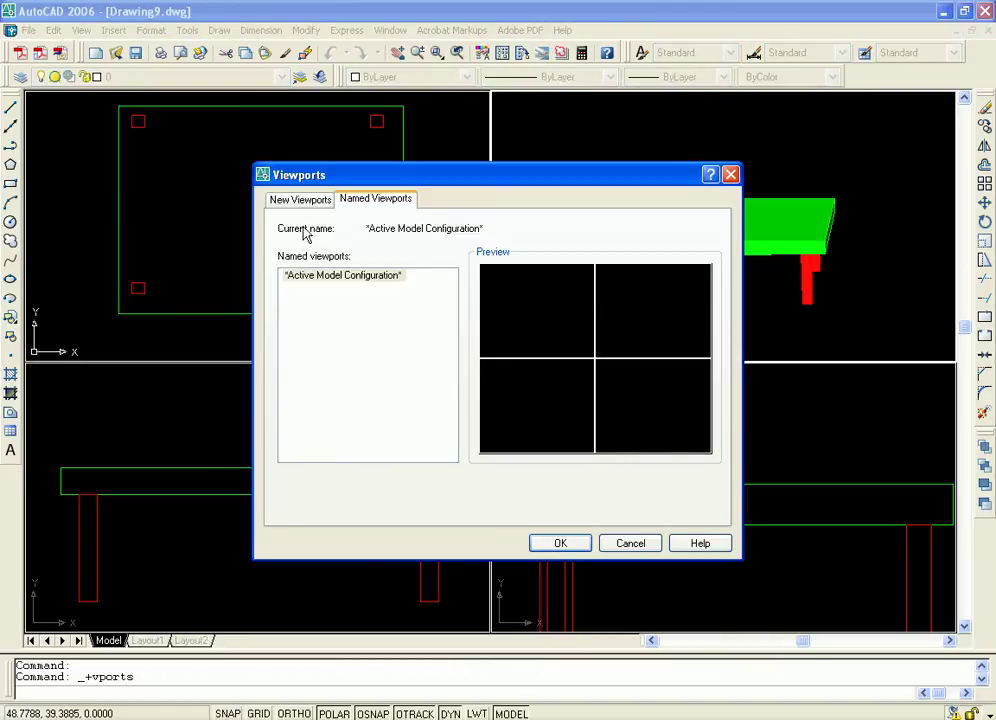
click(301, 200)
click(294, 287)
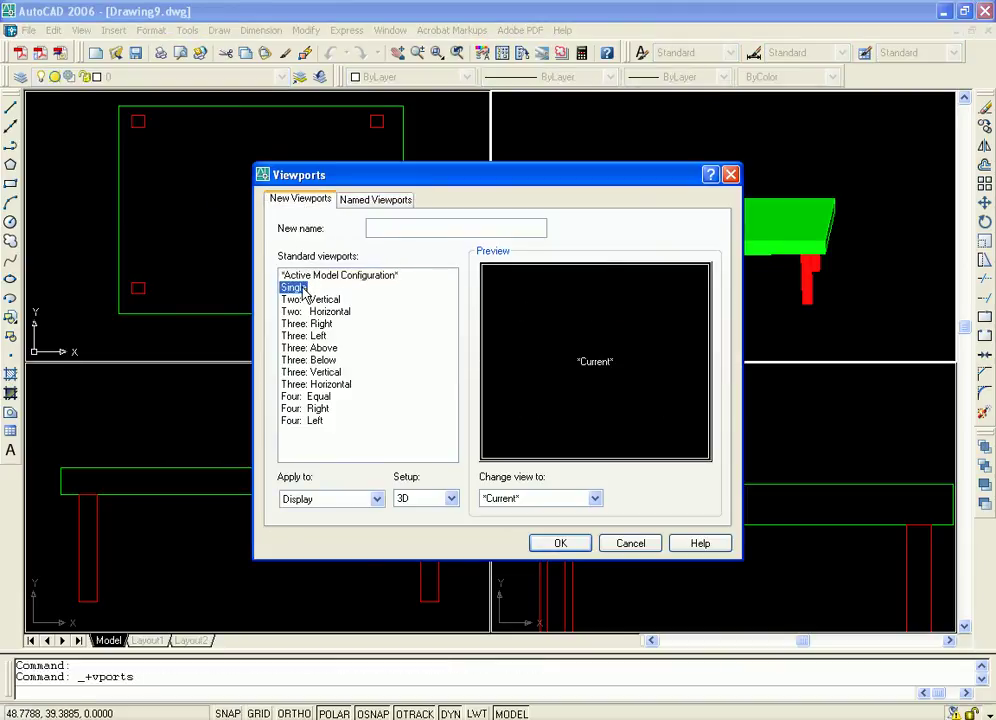
click(585, 545)
middle_drag(649, 338, 669, 322)
scroll(654, 333, up, 2)
scroll(654, 333, down, 2)
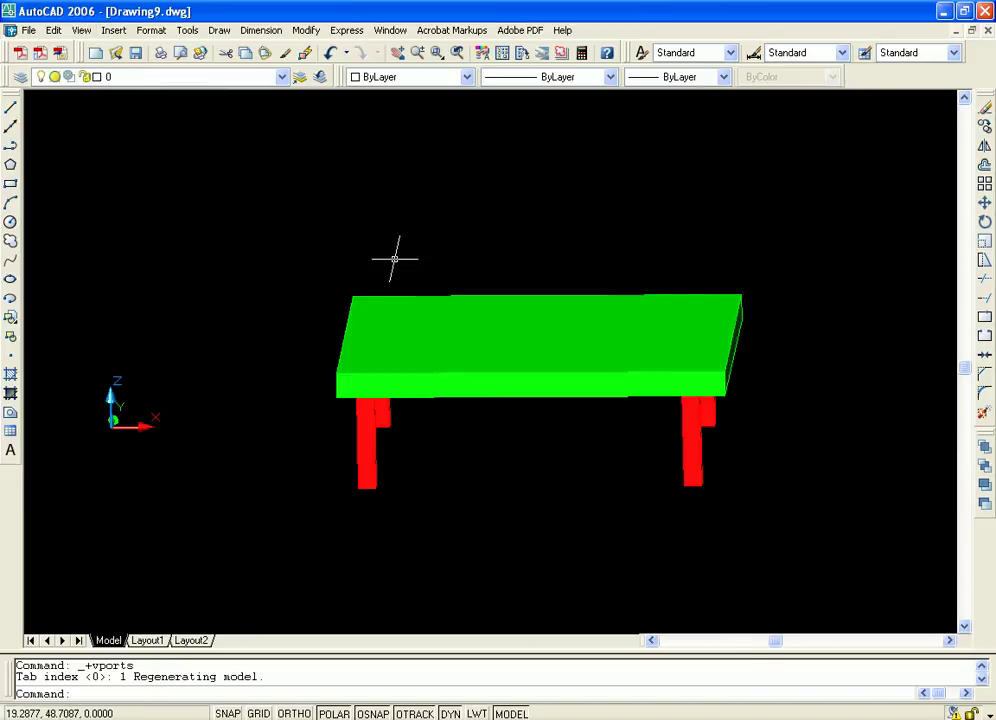
Step: Orbit the shaded table until its front-left corner faces the viewer from slightly above, leave orbit mode and enlarge the table
text(orb)
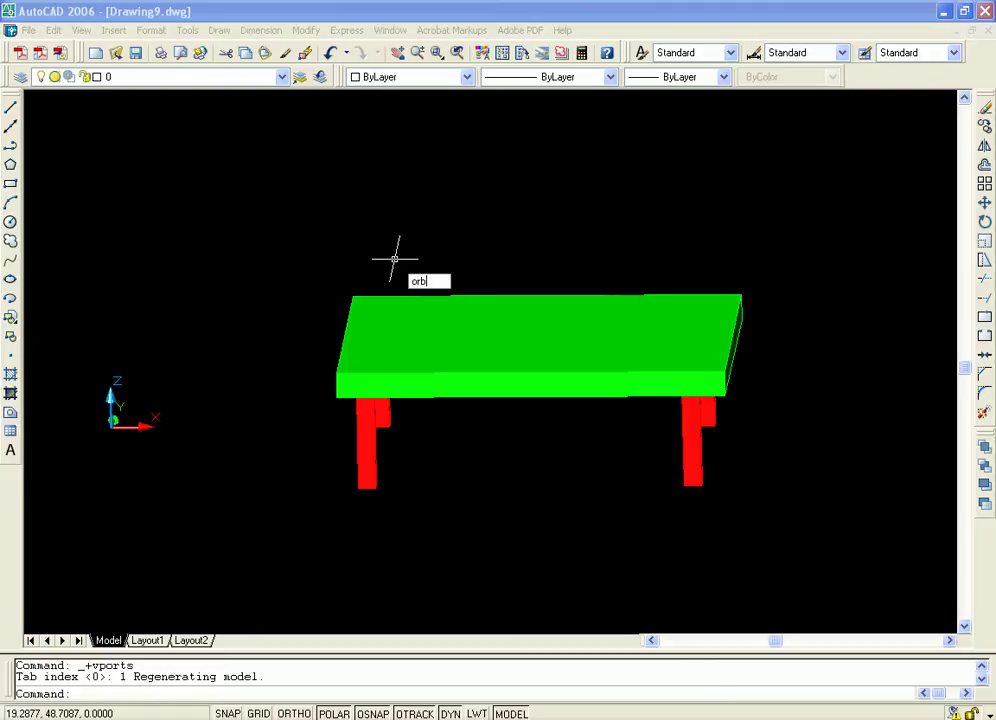
text(it)
key(Return)
drag(462, 298, 562, 385)
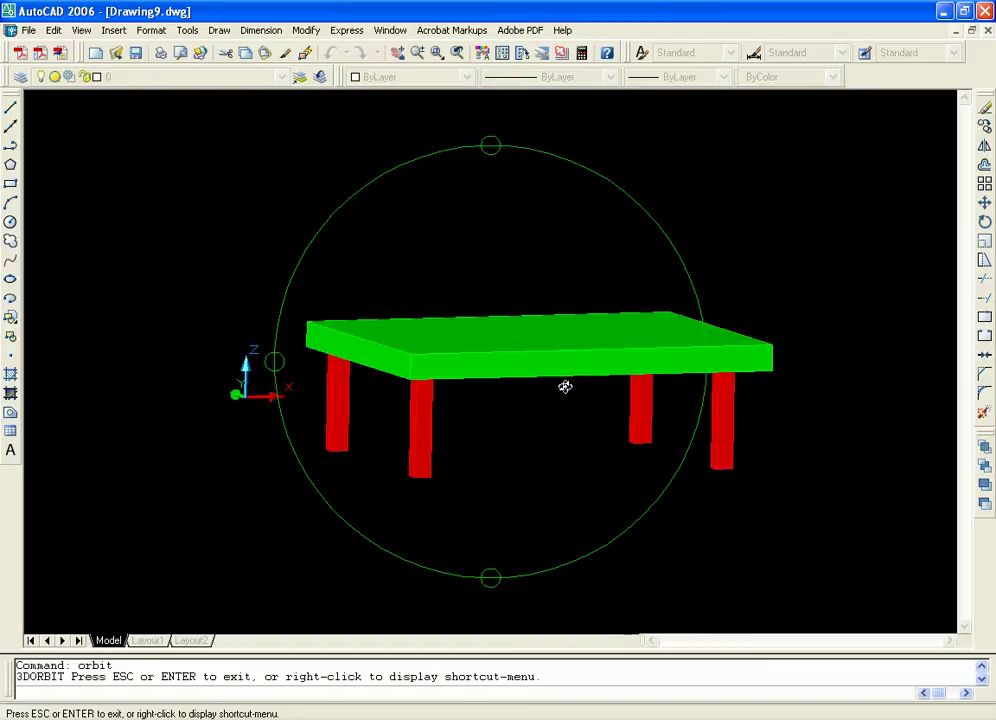
drag(393, 316, 457, 349)
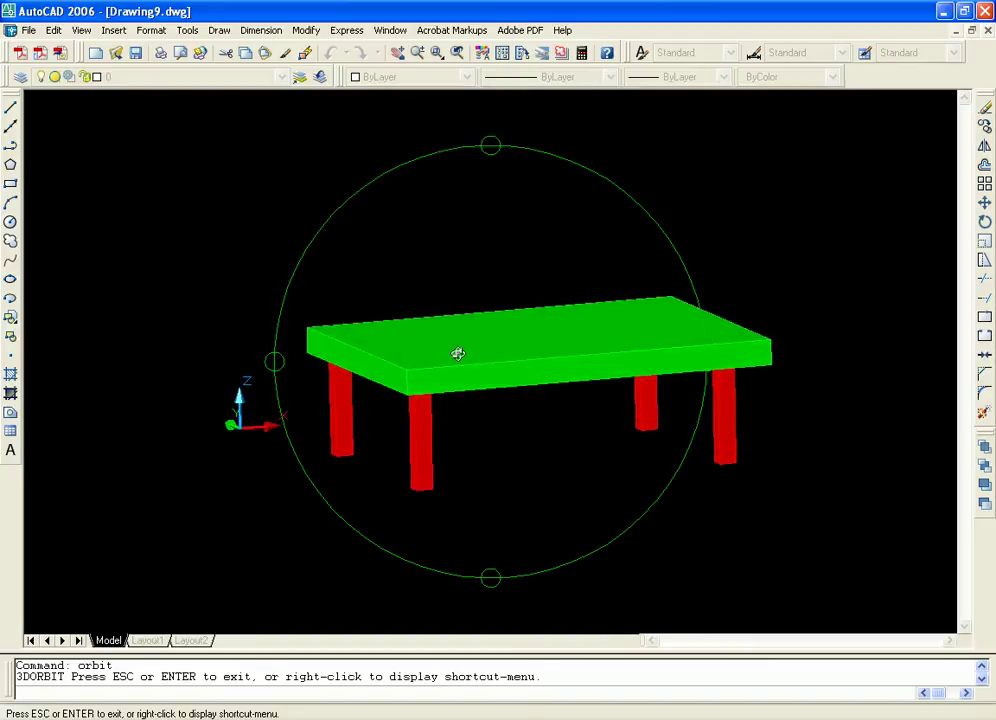
key(Escape)
mouse_move(843, 356)
middle_down()
mouse_move(810, 370)
mouse_move(846, 332)
middle_up()
scroll(806, 361, up, 2)
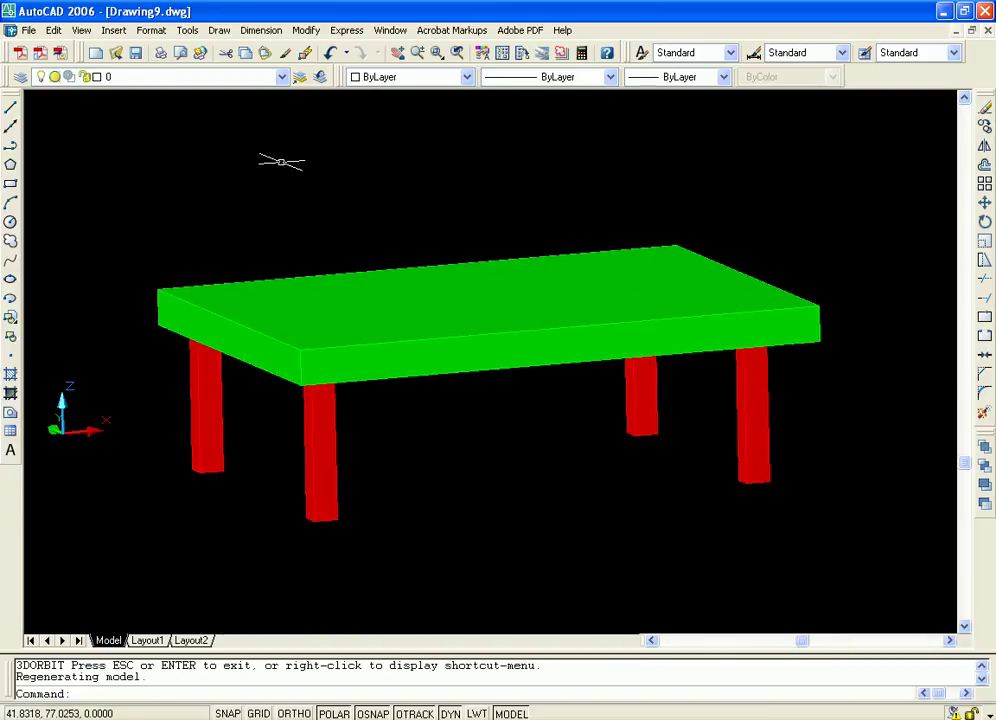
click(29, 32)
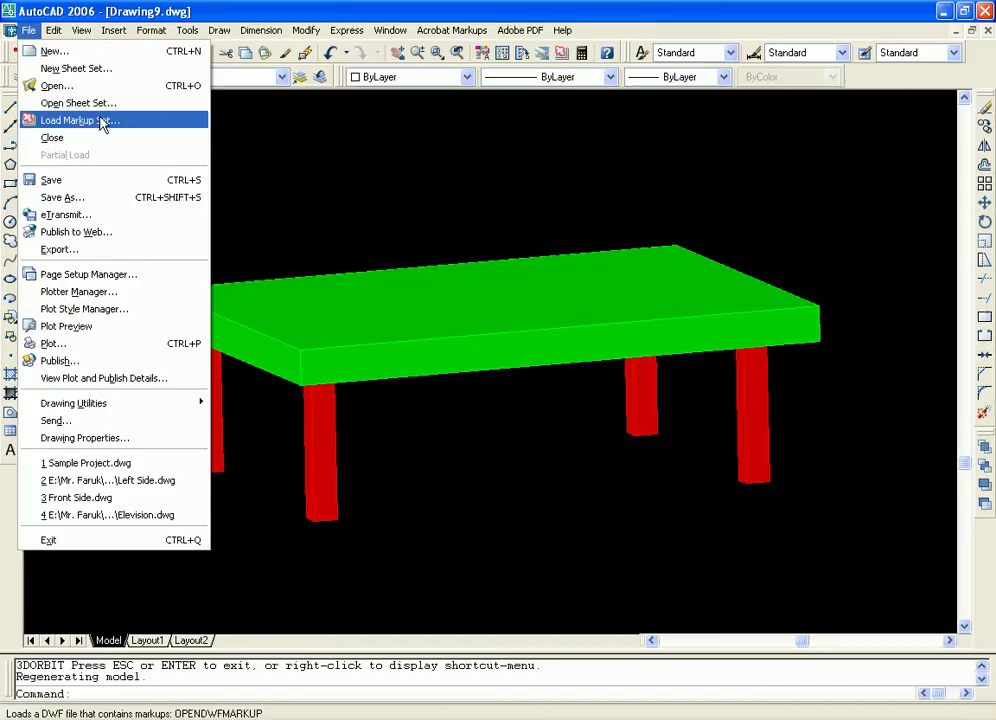
click(105, 234)
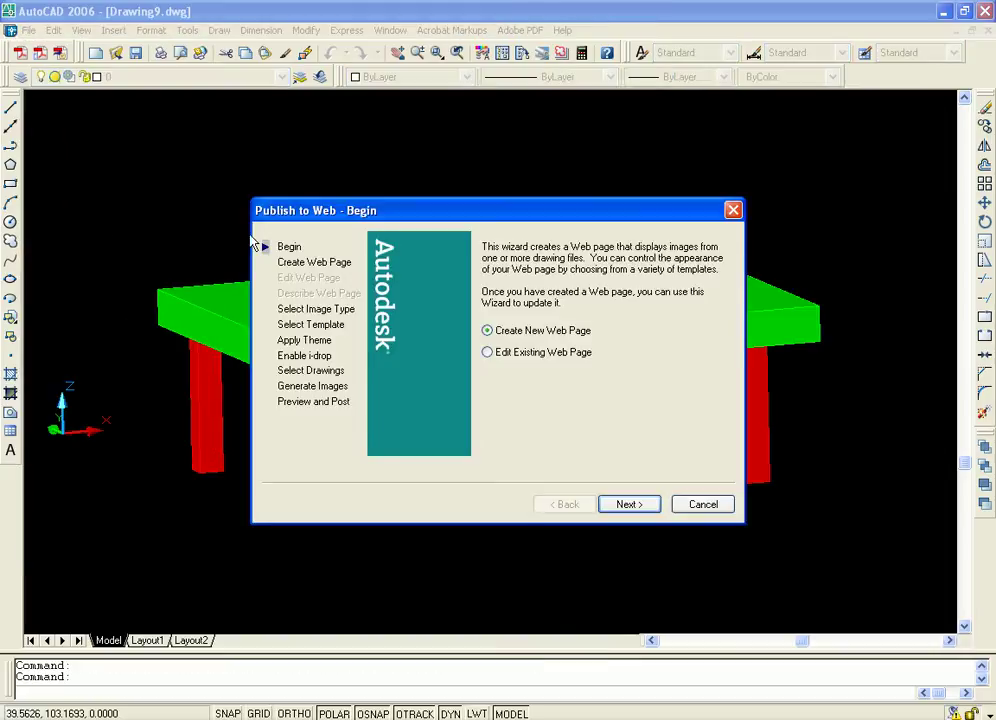
drag(440, 215, 500, 220)
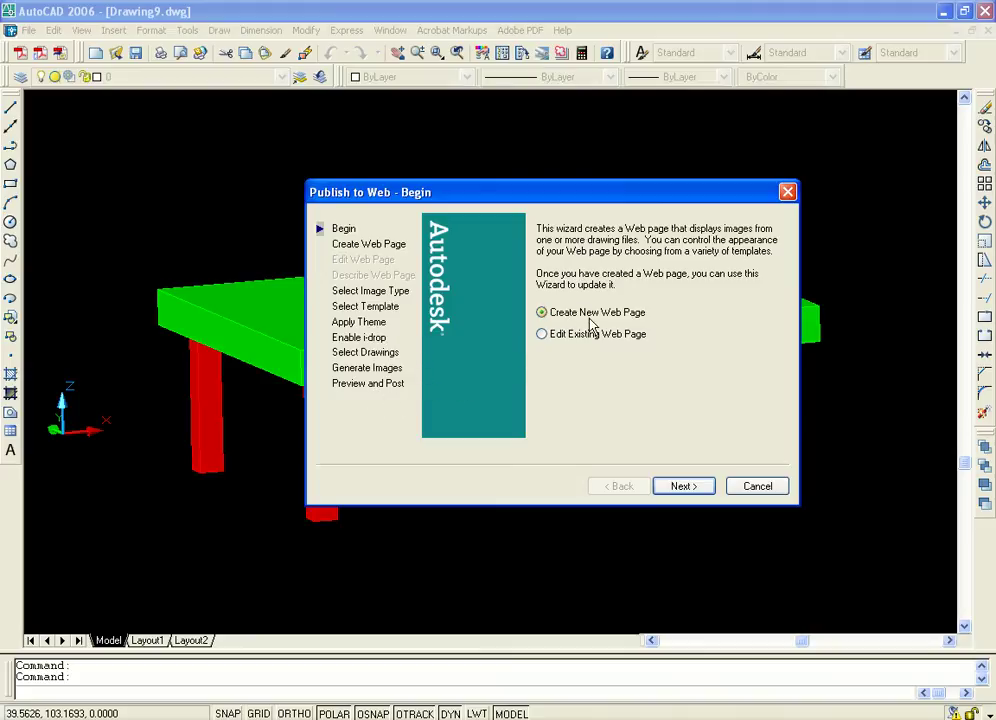
drag(662, 198, 624, 206)
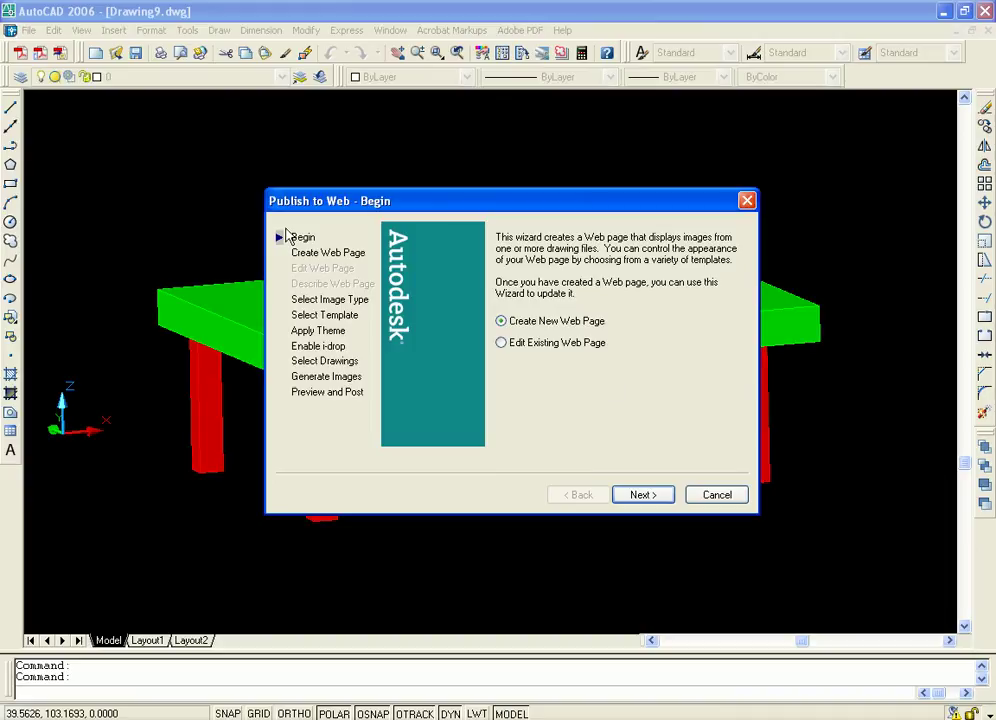
click(643, 495)
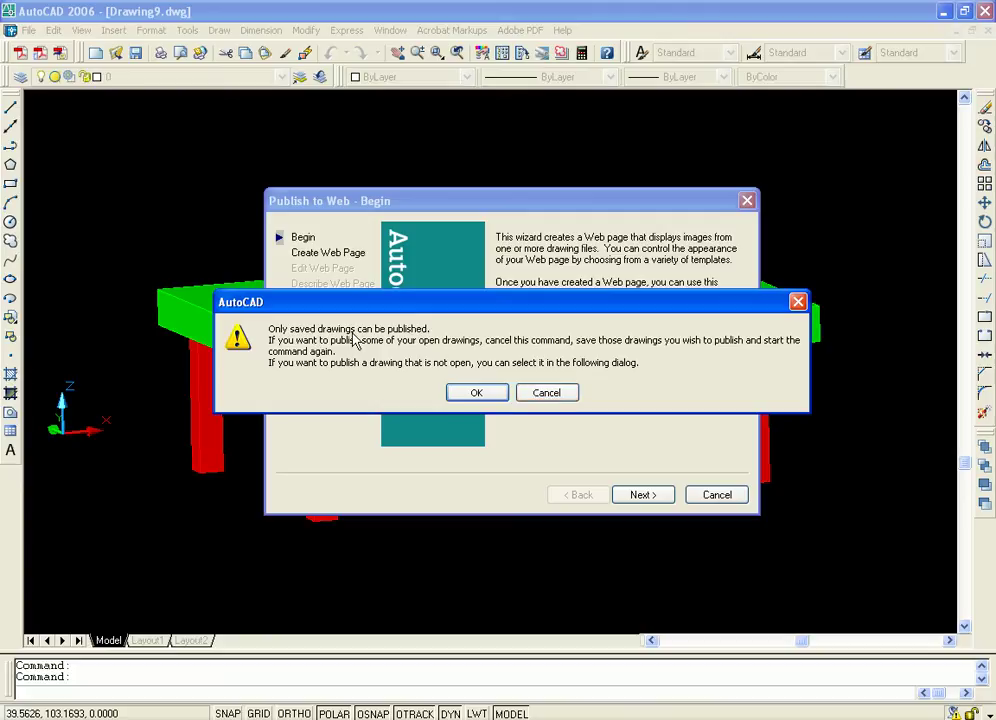
click(547, 393)
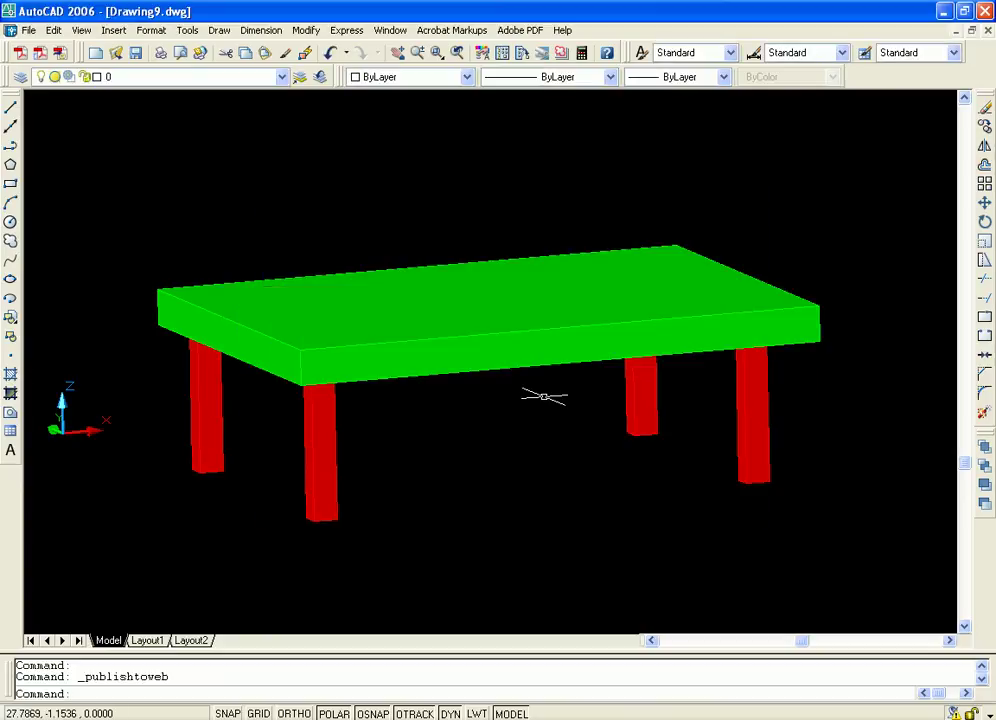
Step: Save the drawing as Table3D.dwg in the Class-06(04.11.2011) folder, in AutoCAD 2004 Drawing format
middle_drag(637, 557, 670, 547)
middle_drag(693, 479, 711, 502)
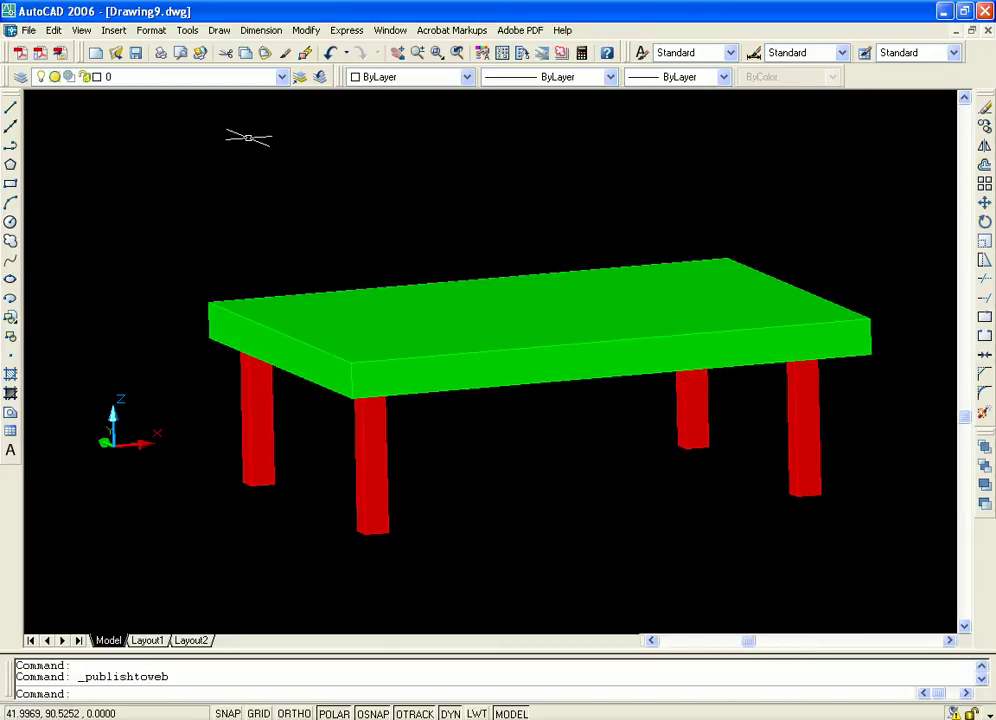
click(29, 31)
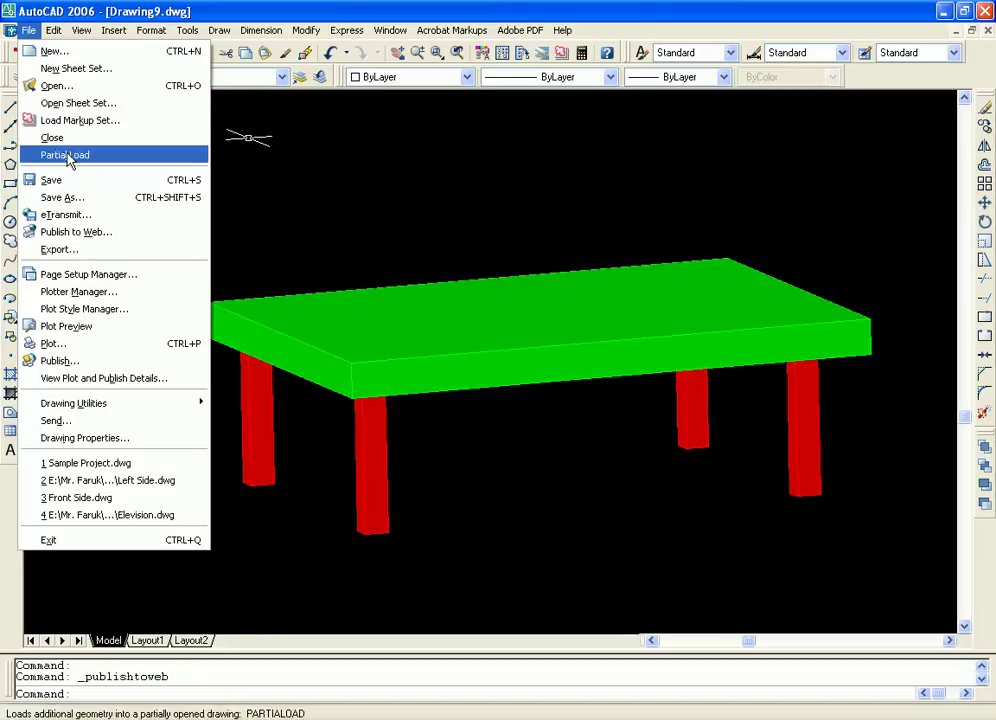
click(76, 179)
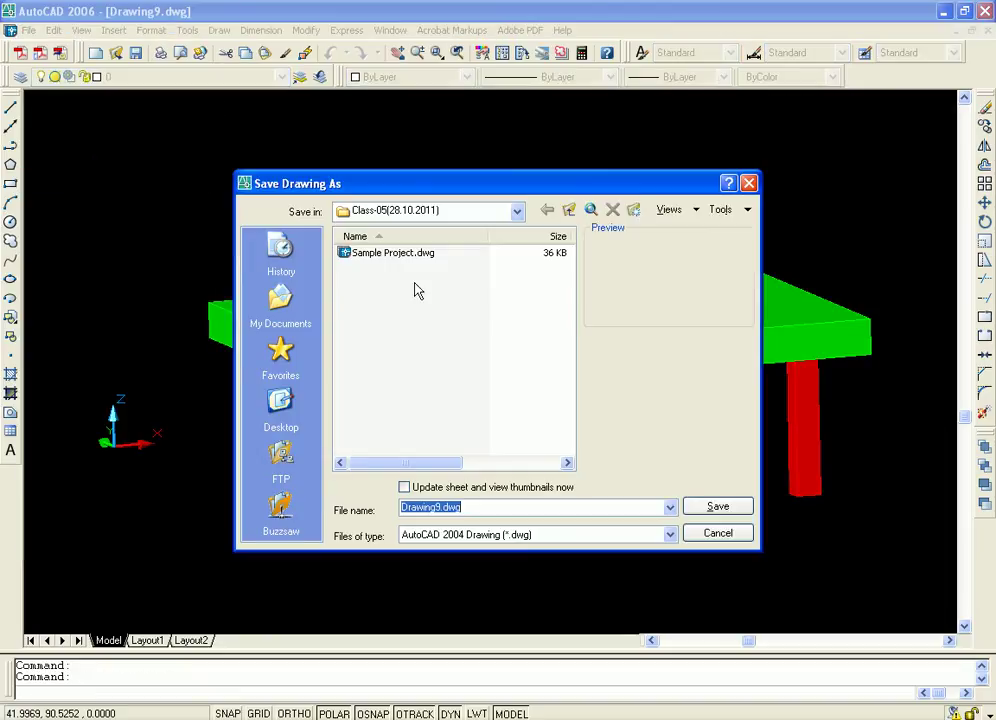
click(568, 210)
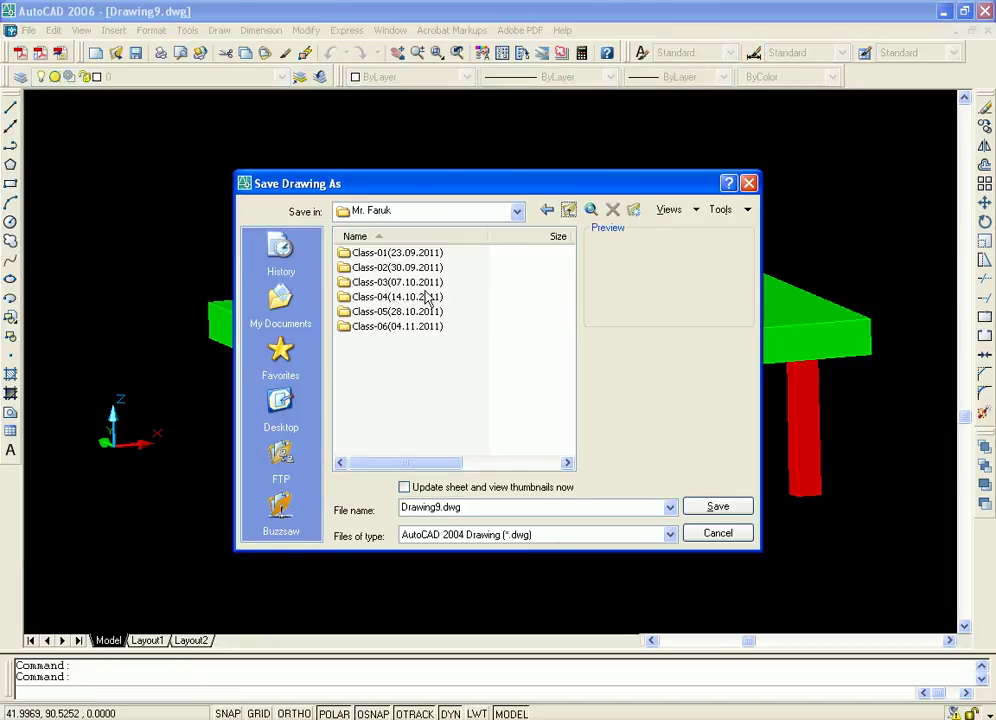
click(369, 329)
double_click(369, 329)
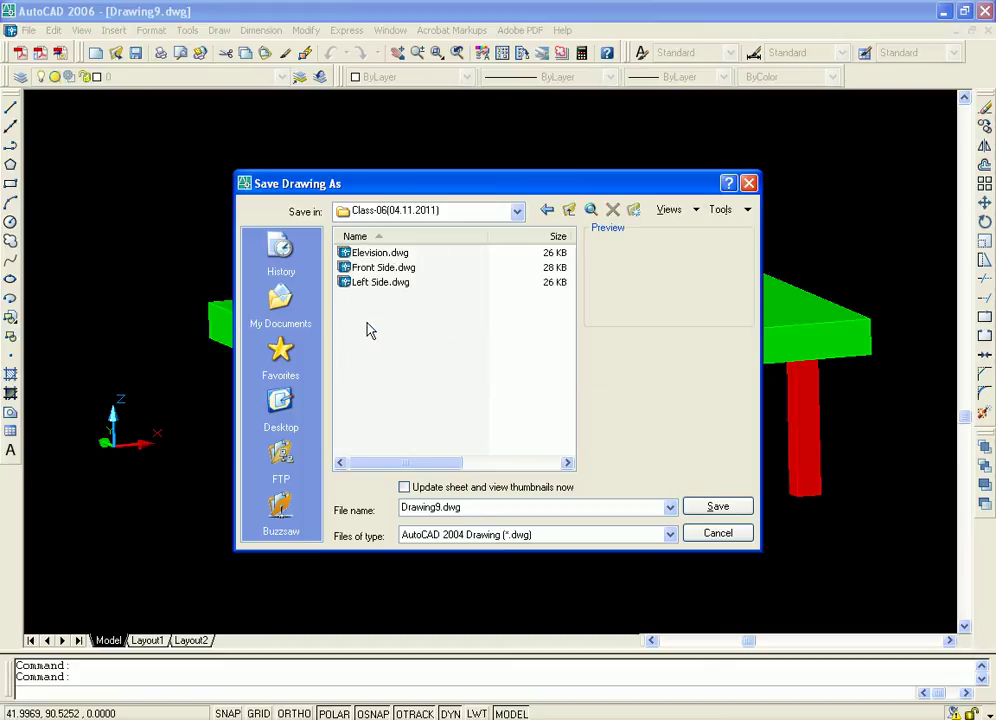
click(480, 507)
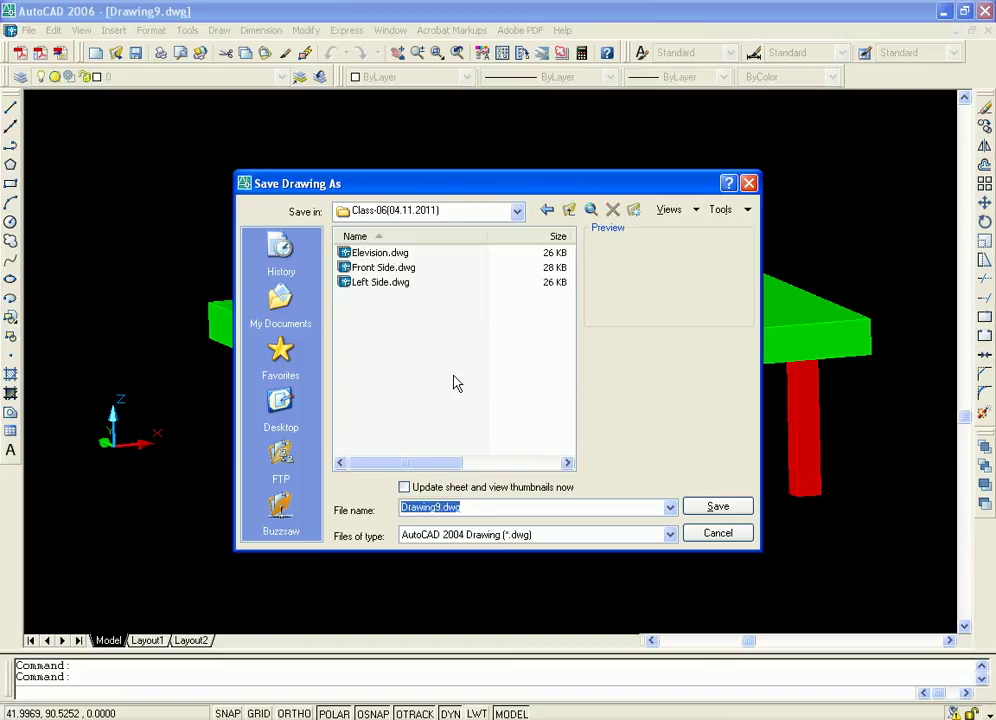
text(Ta)
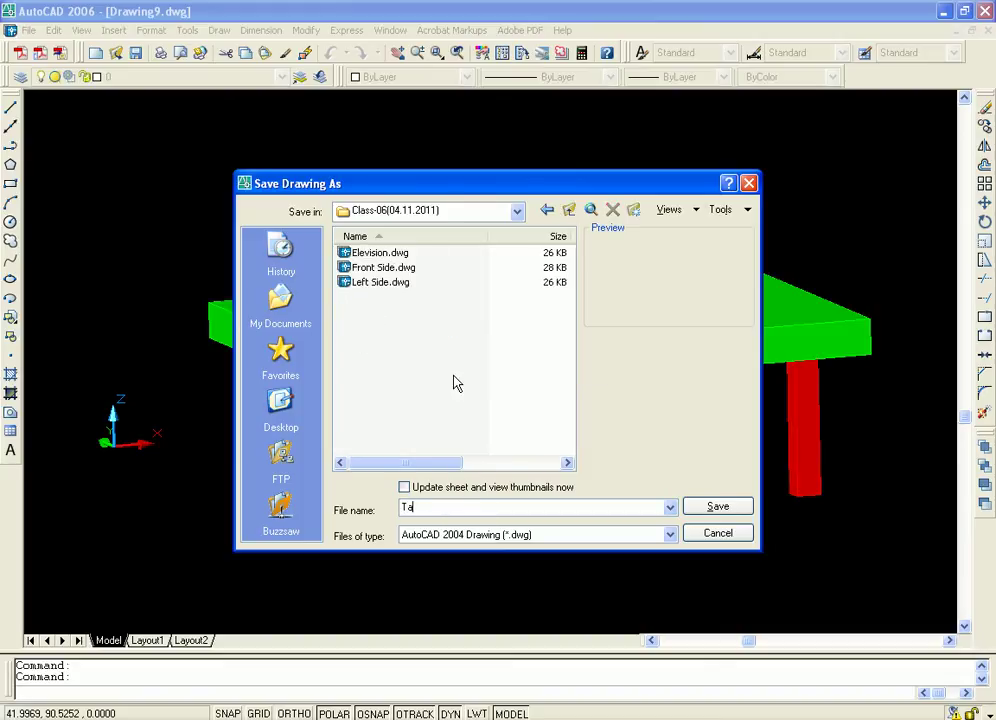
text(ble3D.dwg)
click(717, 507)
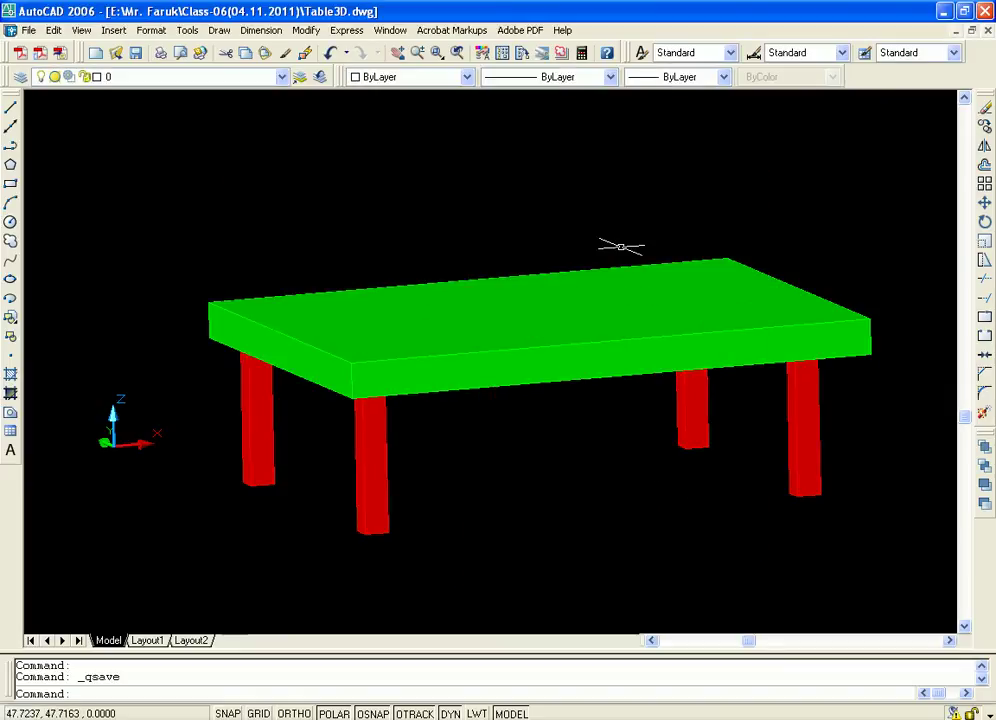
Step: Start Publish to Web with the Create New Web Page option and name the web page Test Page
click(29, 30)
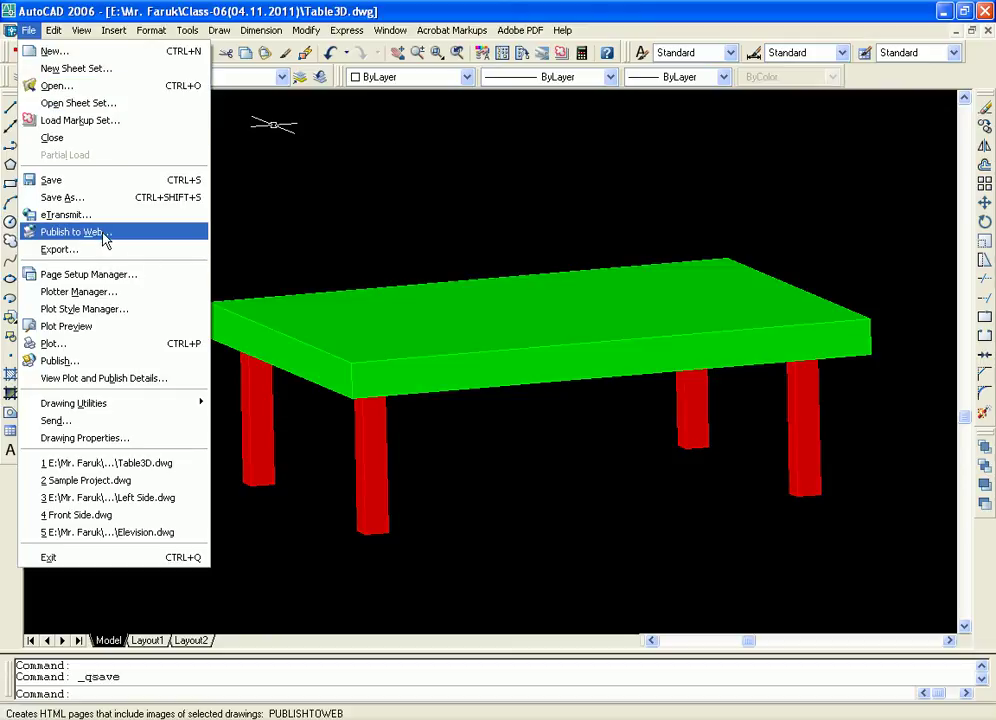
click(100, 232)
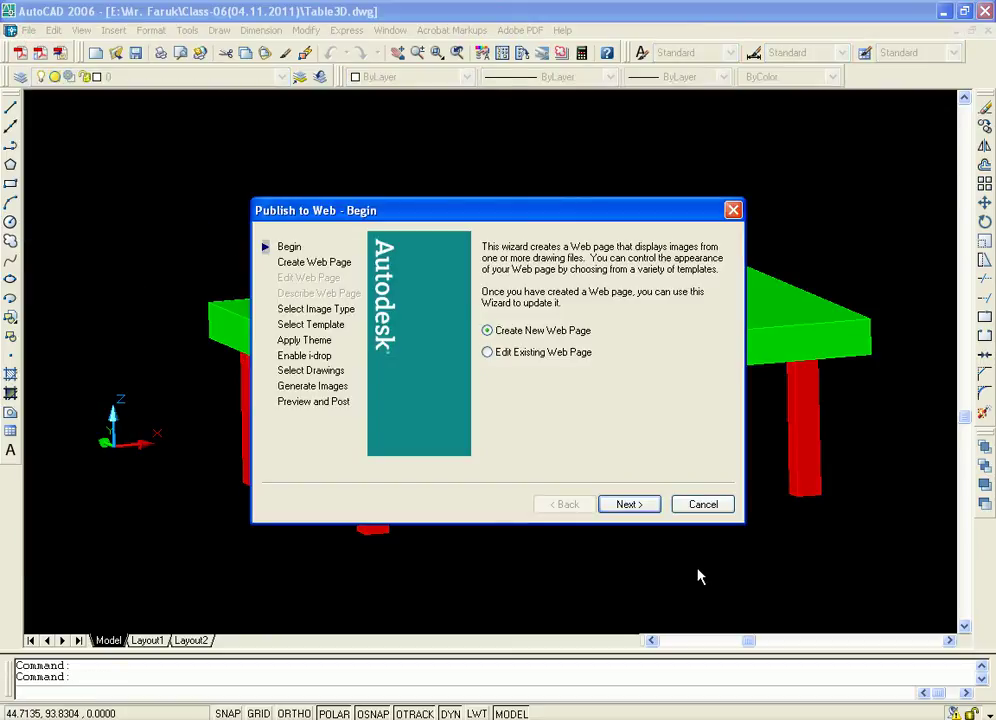
click(645, 505)
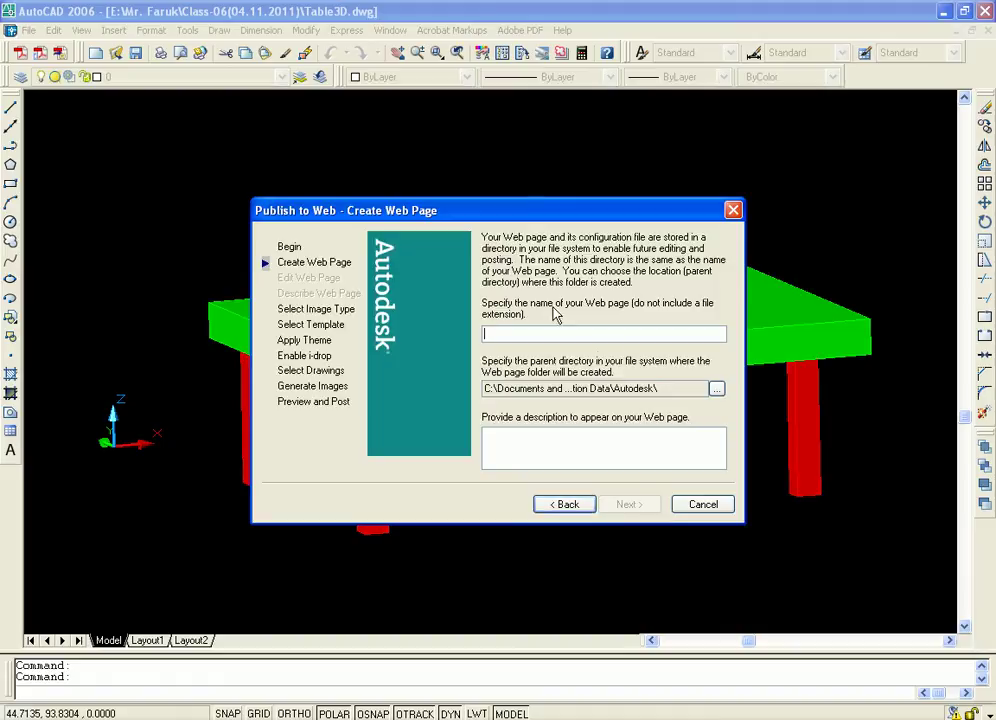
drag(563, 218, 540, 219)
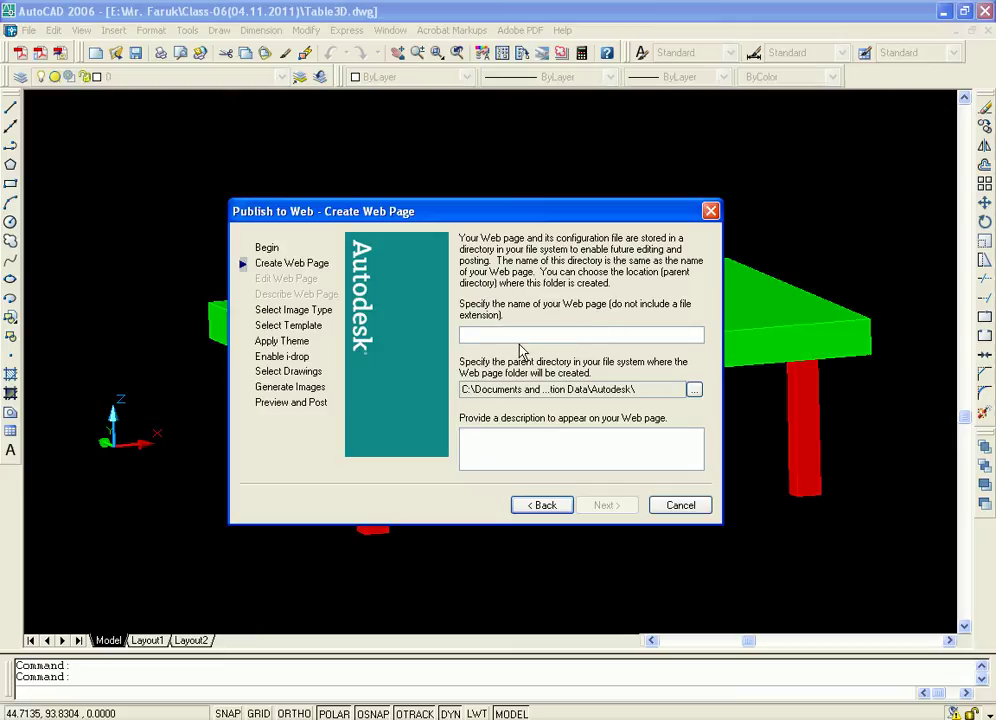
text(Main)
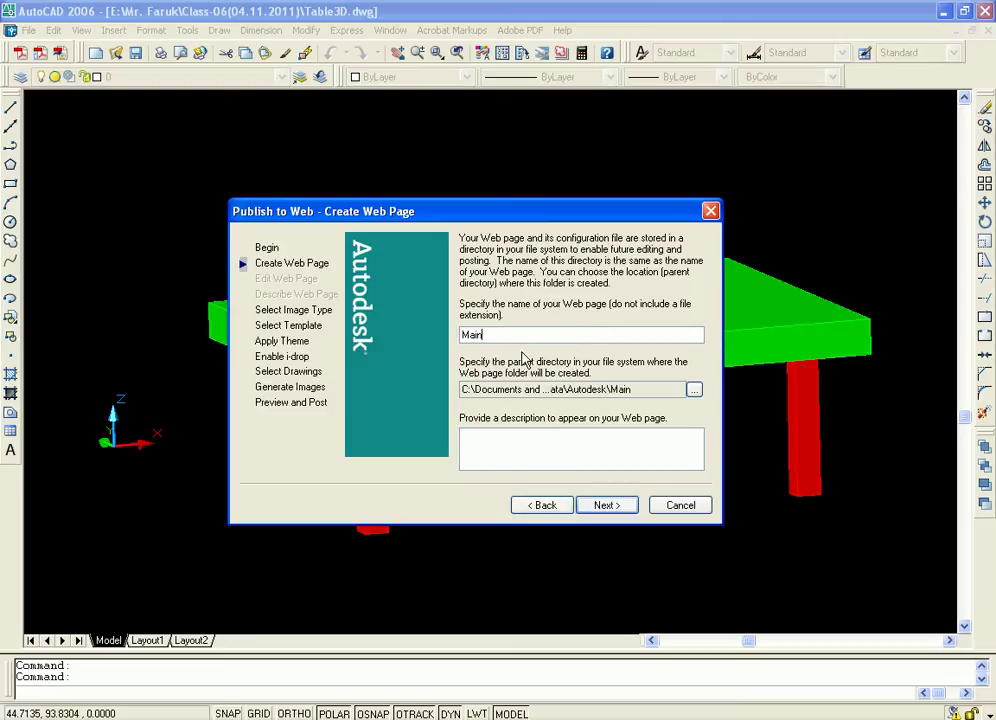
key(BackSpace)
key(BackSpace)
key(BackSpace)
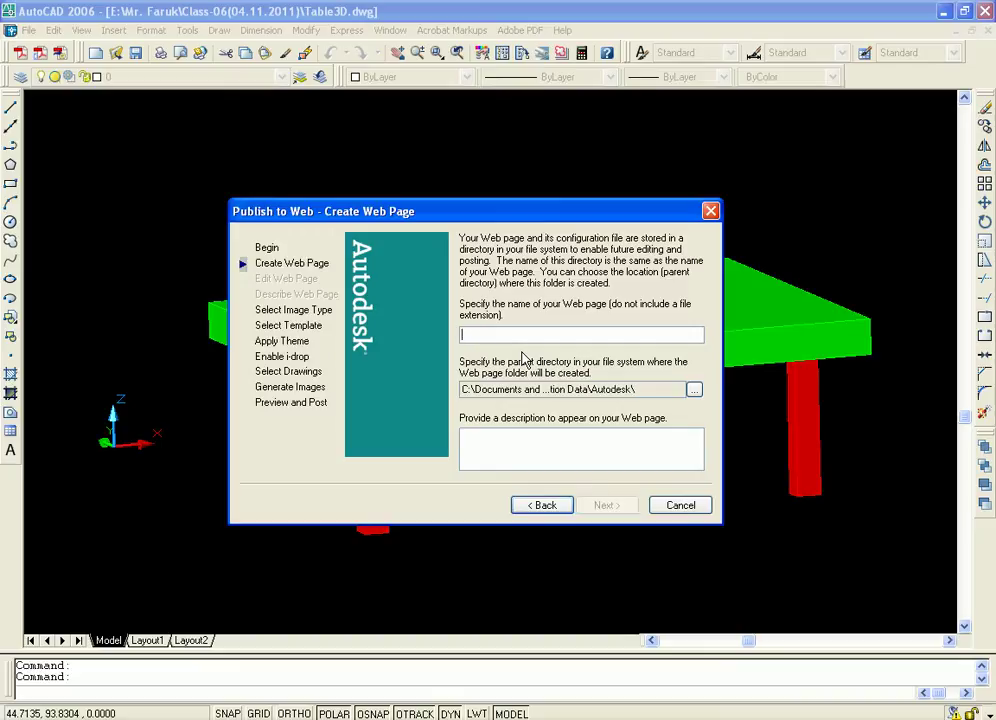
text(Test)
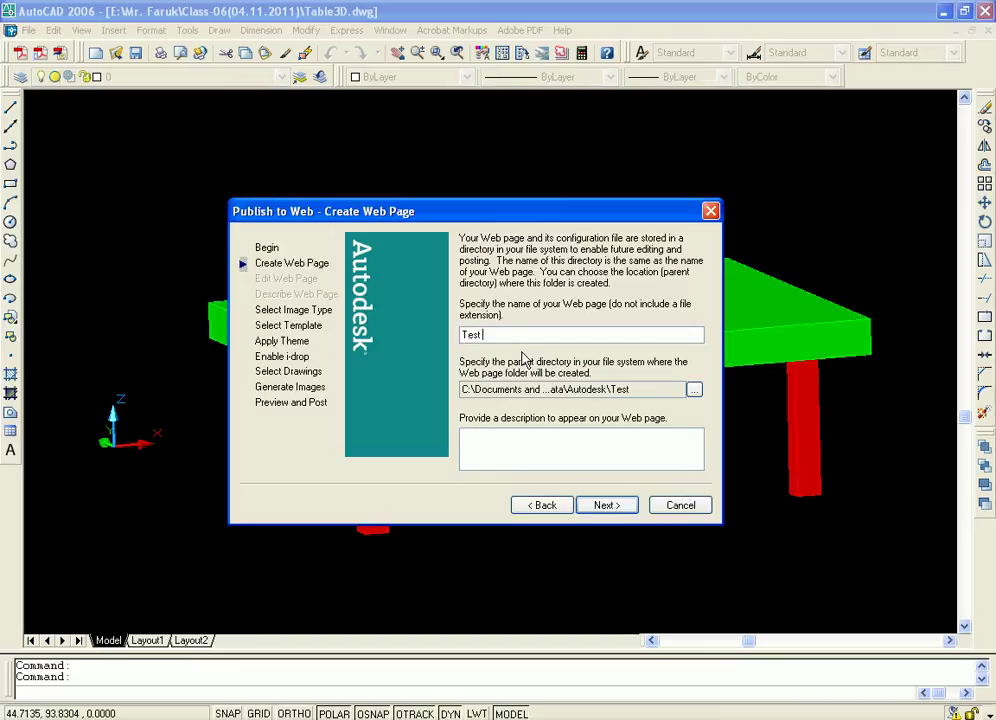
text( Page)
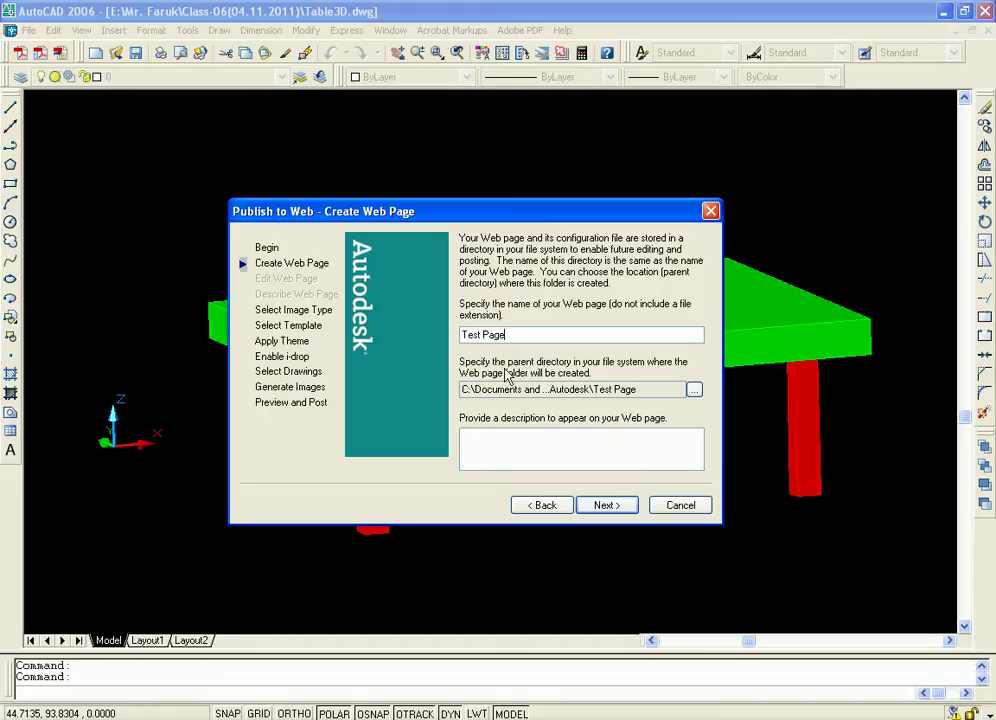
Step: Set the web page's parent directory to the Class-06(04.11.2011) folder on the STUDENT (E:) drive
click(694, 390)
click(494, 214)
click(392, 356)
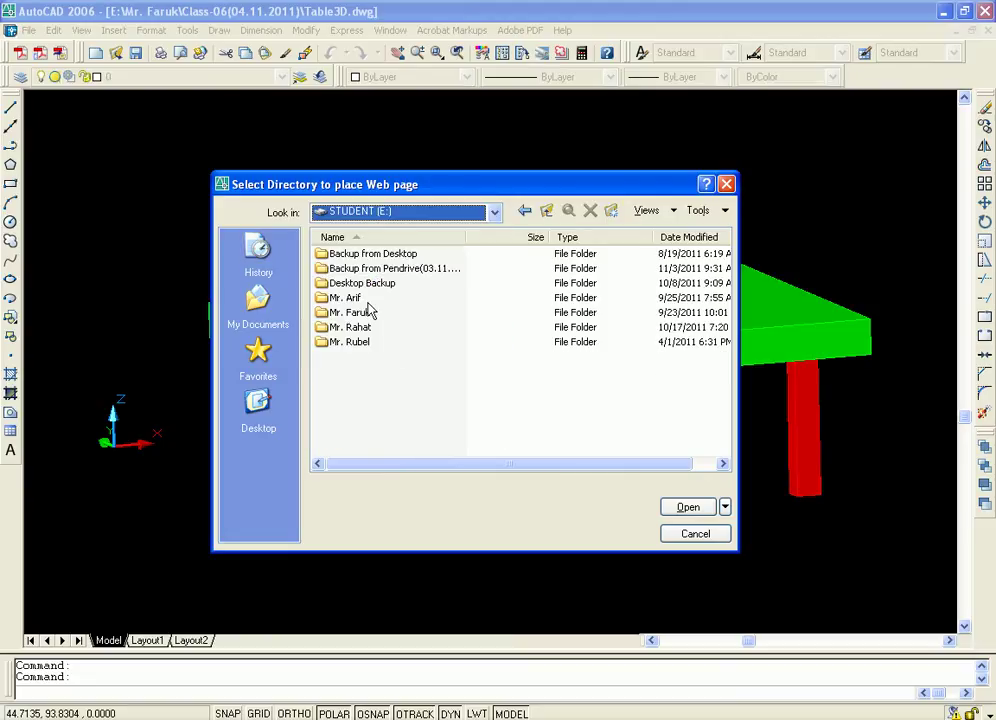
click(361, 314)
double_click(361, 316)
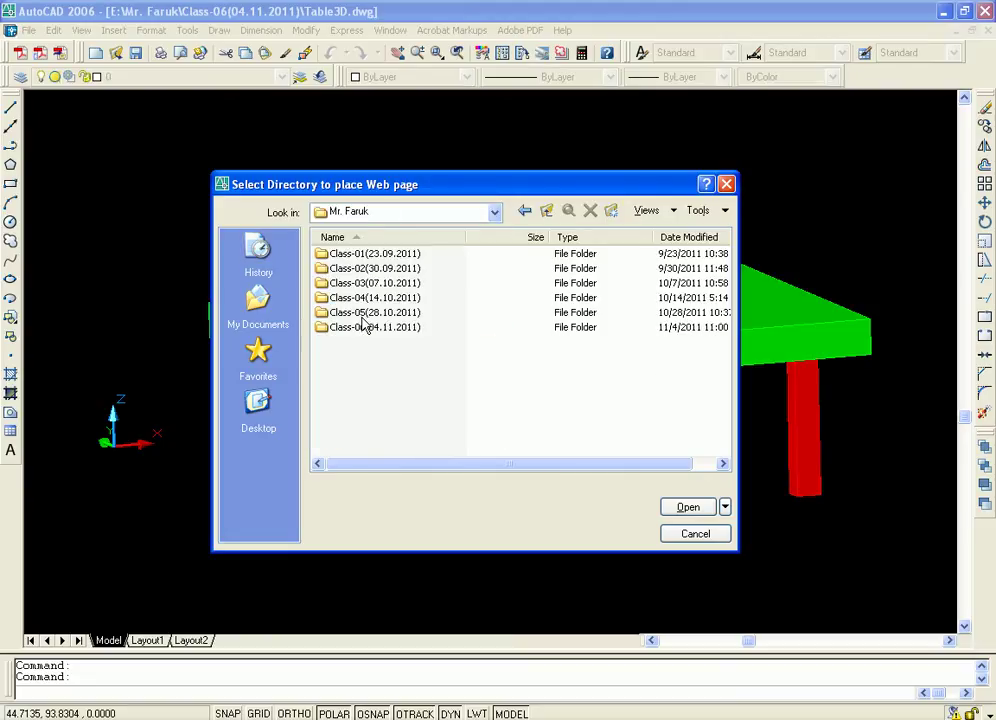
double_click(366, 326)
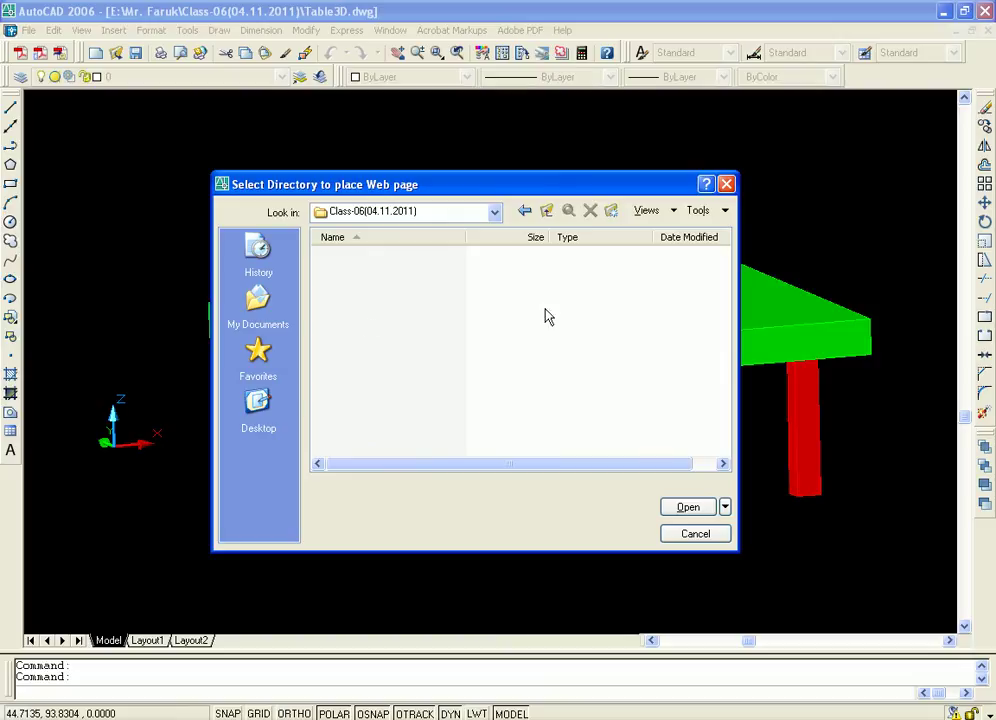
click(545, 213)
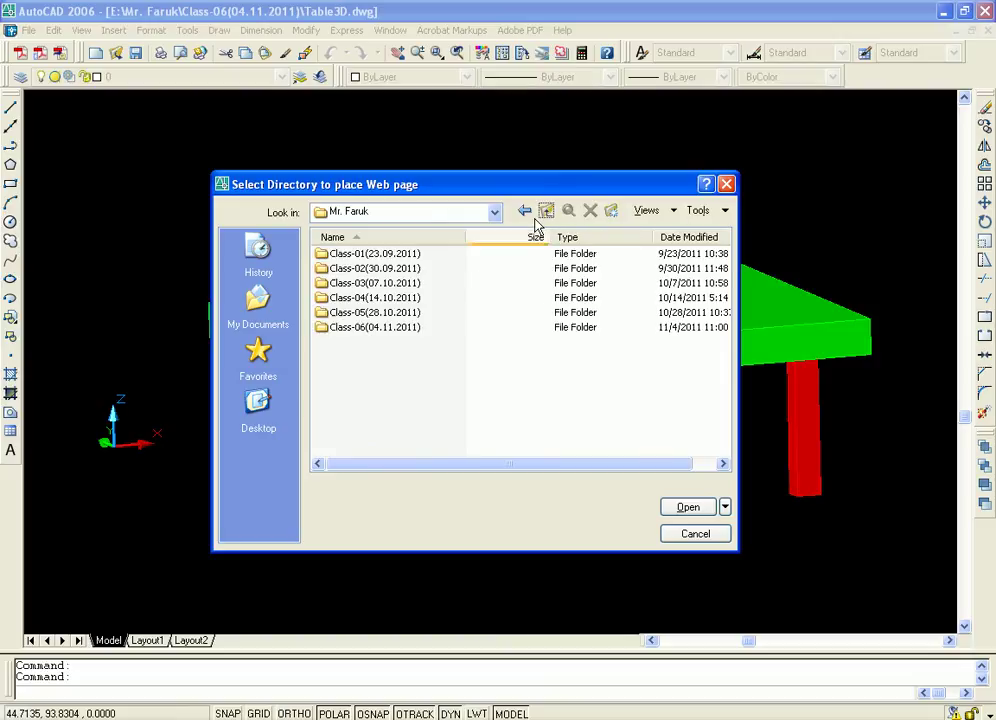
click(676, 508)
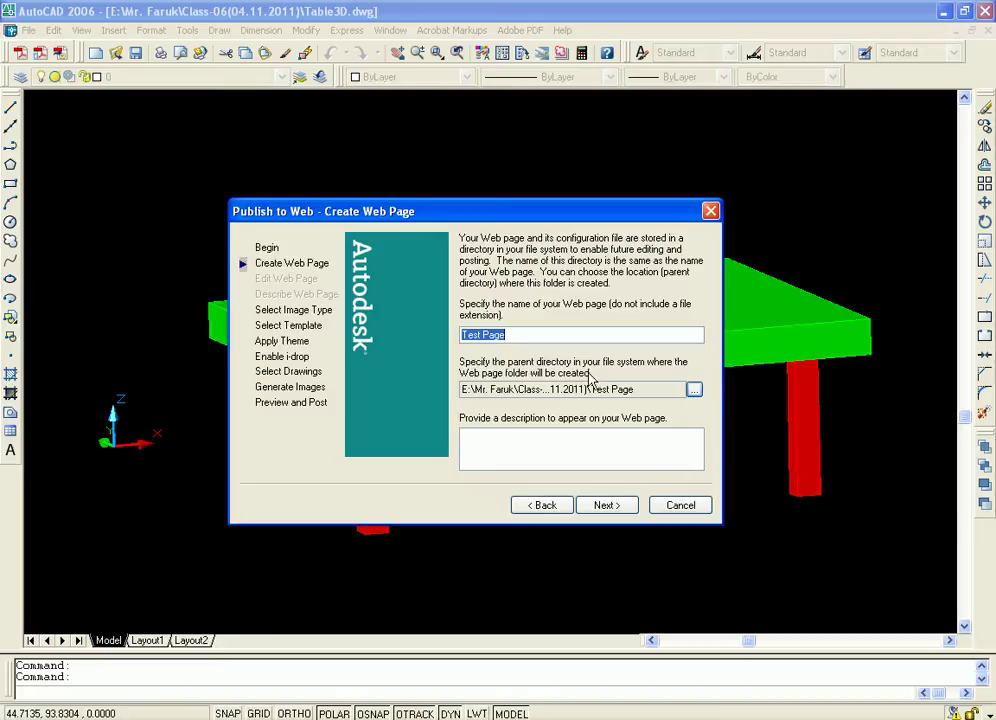
Step: Create a folder named Webpage in Class-06(04.11.2011) and set it as the web page's parent directory
click(694, 389)
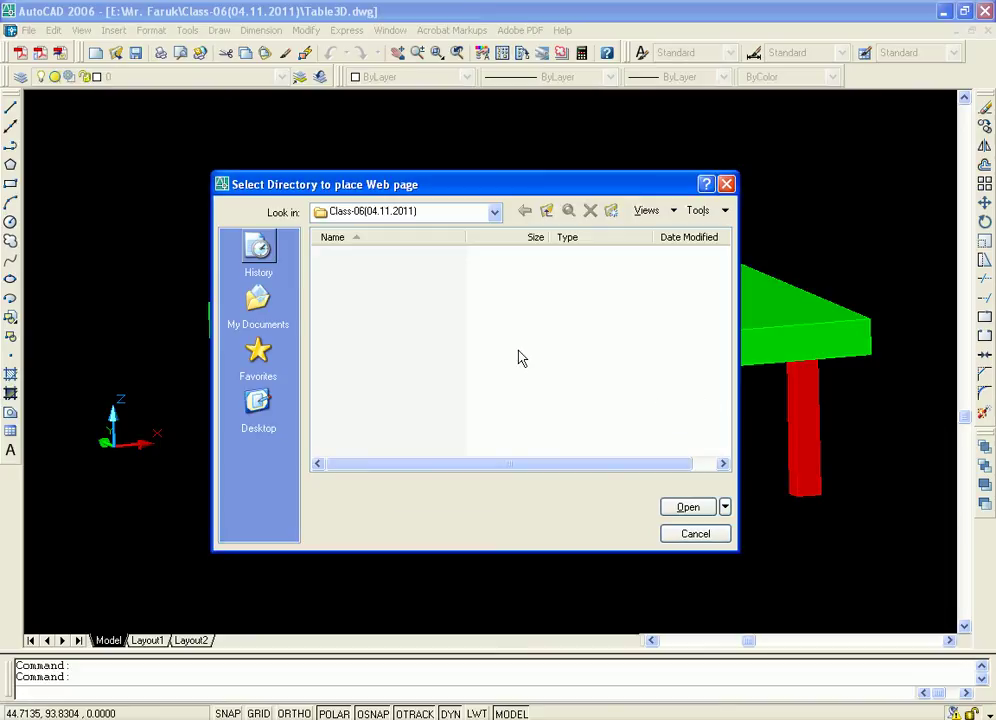
click(611, 211)
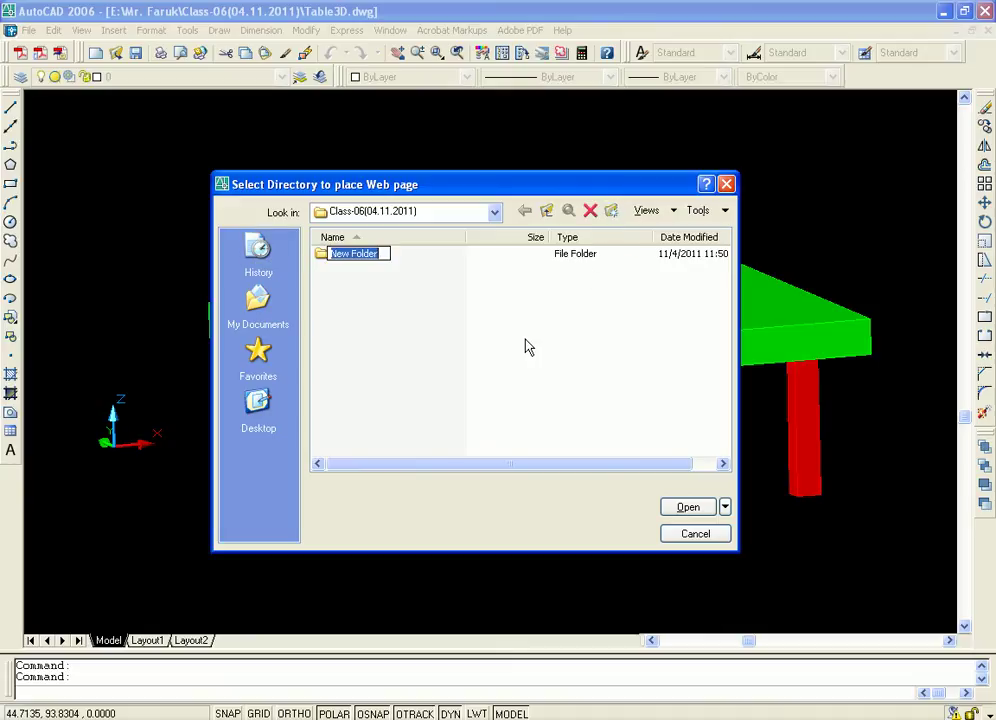
text(Webpage)
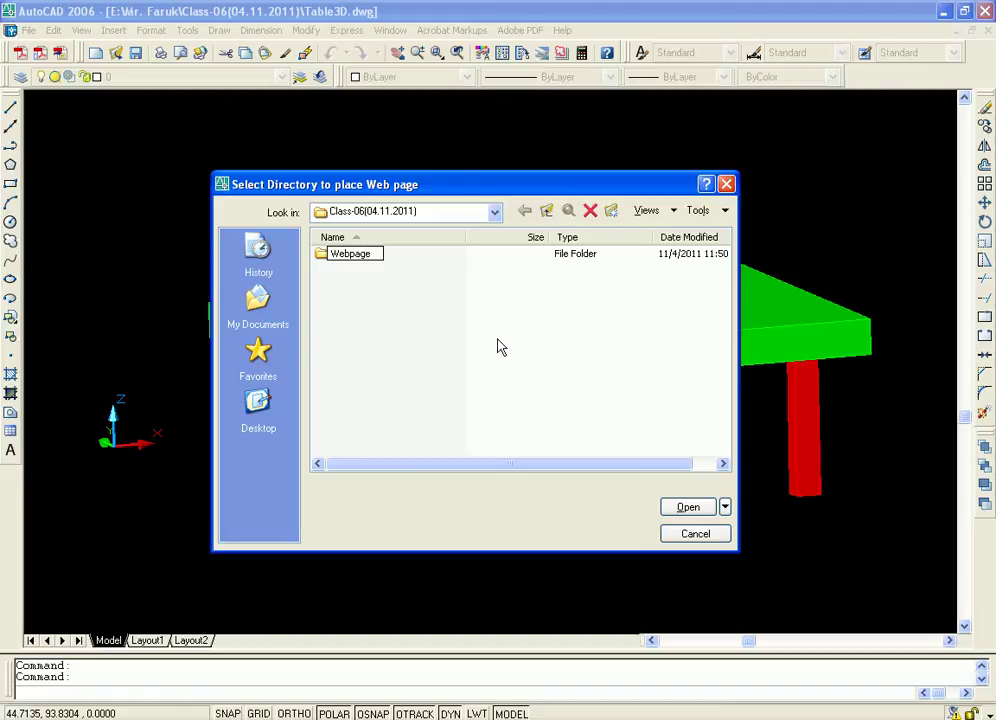
click(500, 347)
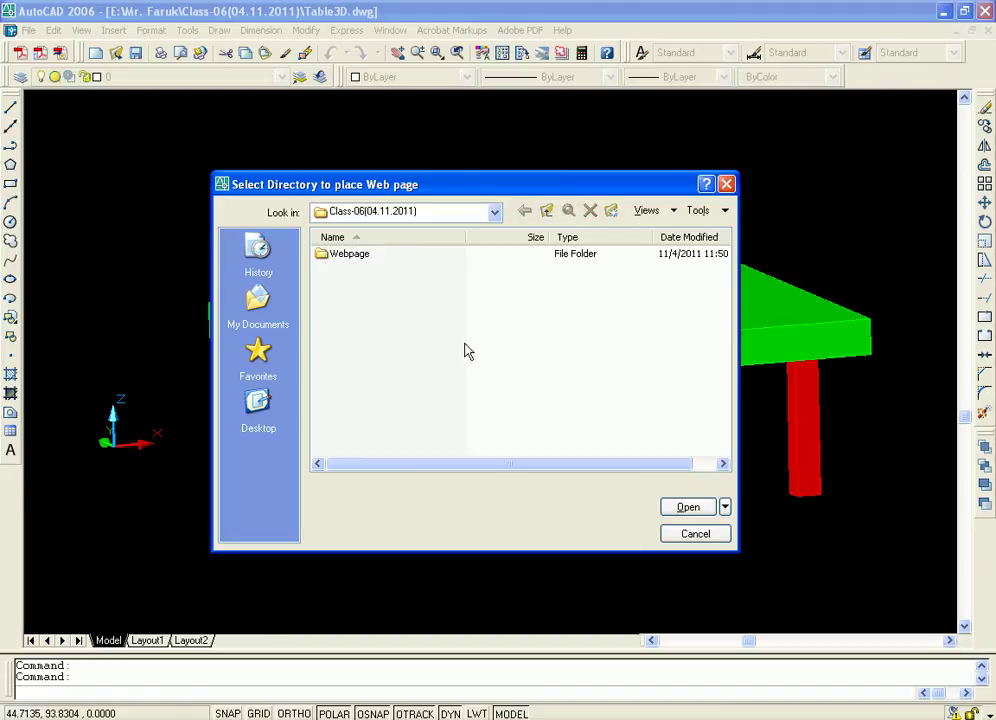
click(358, 256)
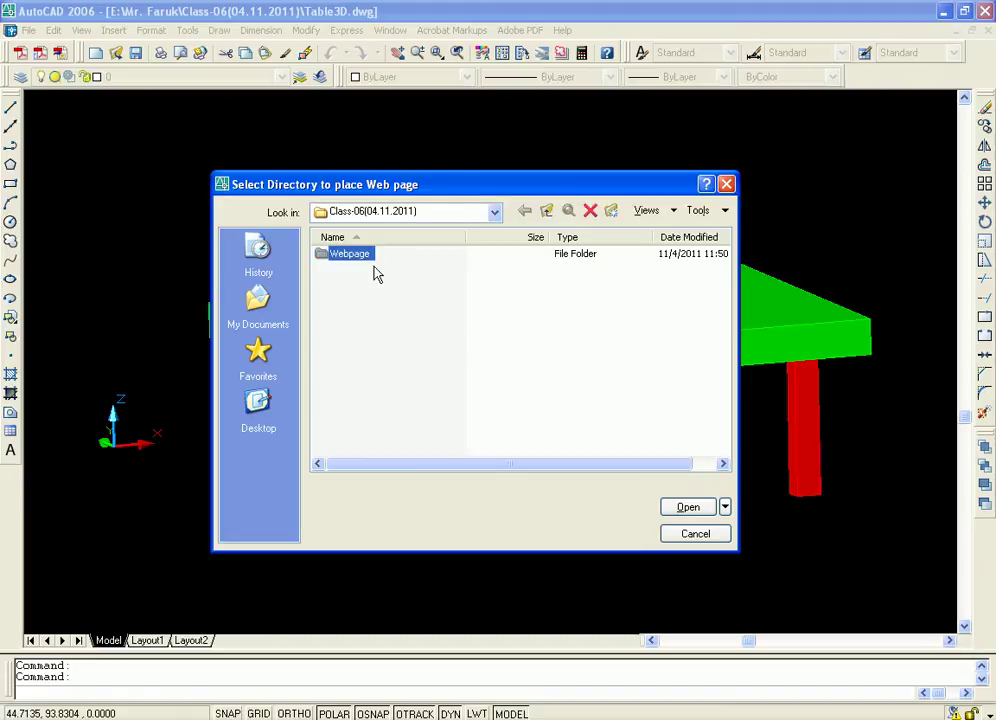
click(692, 509)
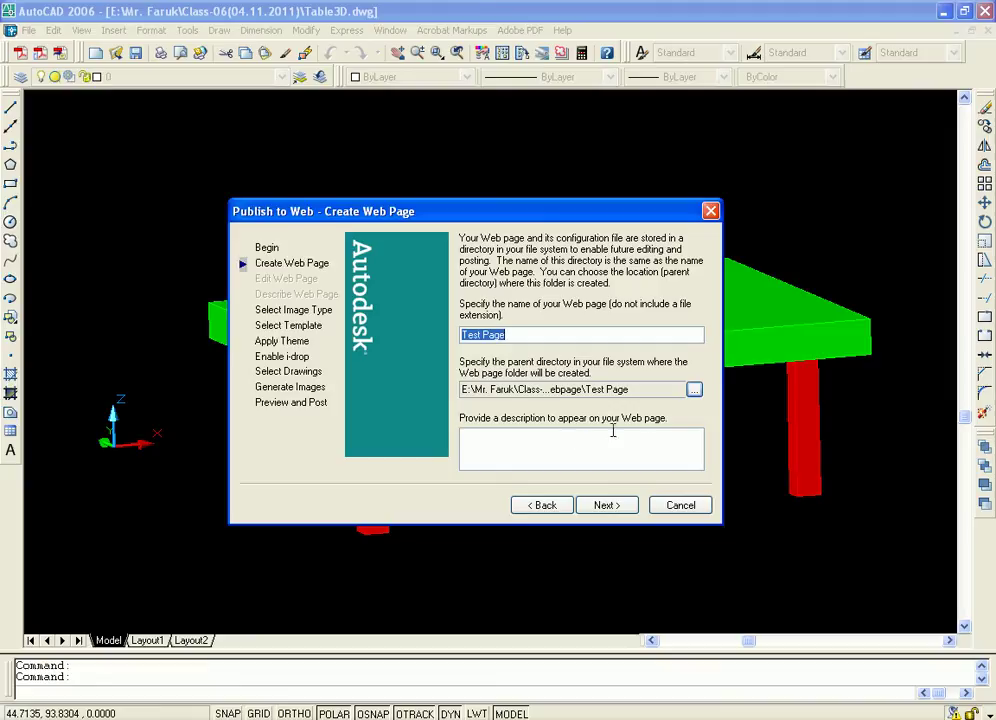
Step: Enter the web page description "We are making this web page only for testing." and continue to the image type settings
click(523, 451)
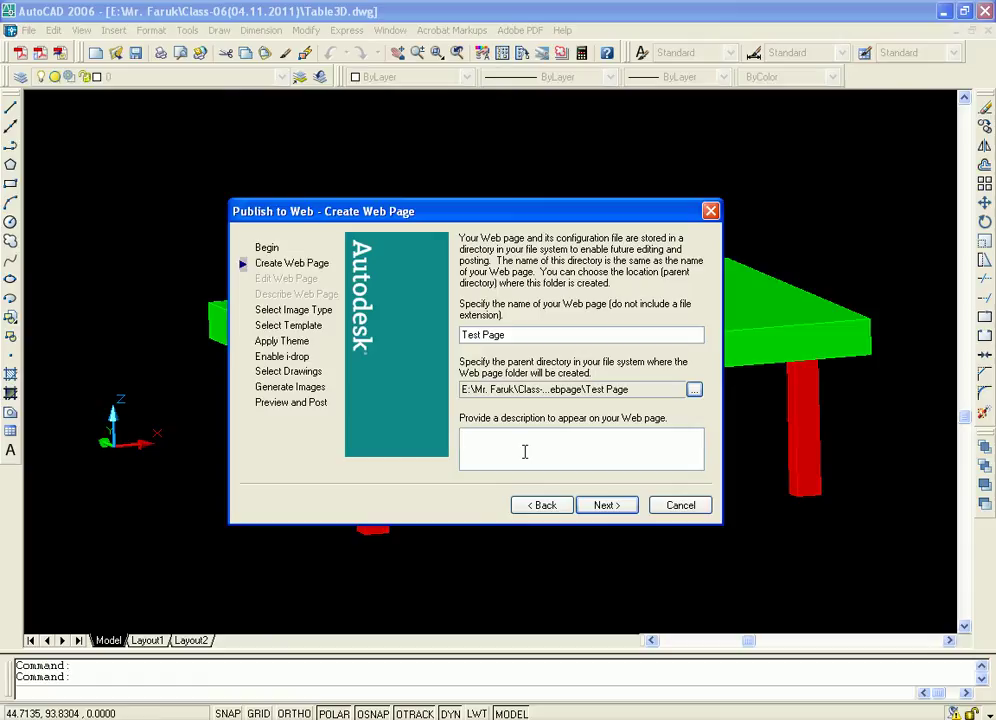
text(We are making this web page only for )
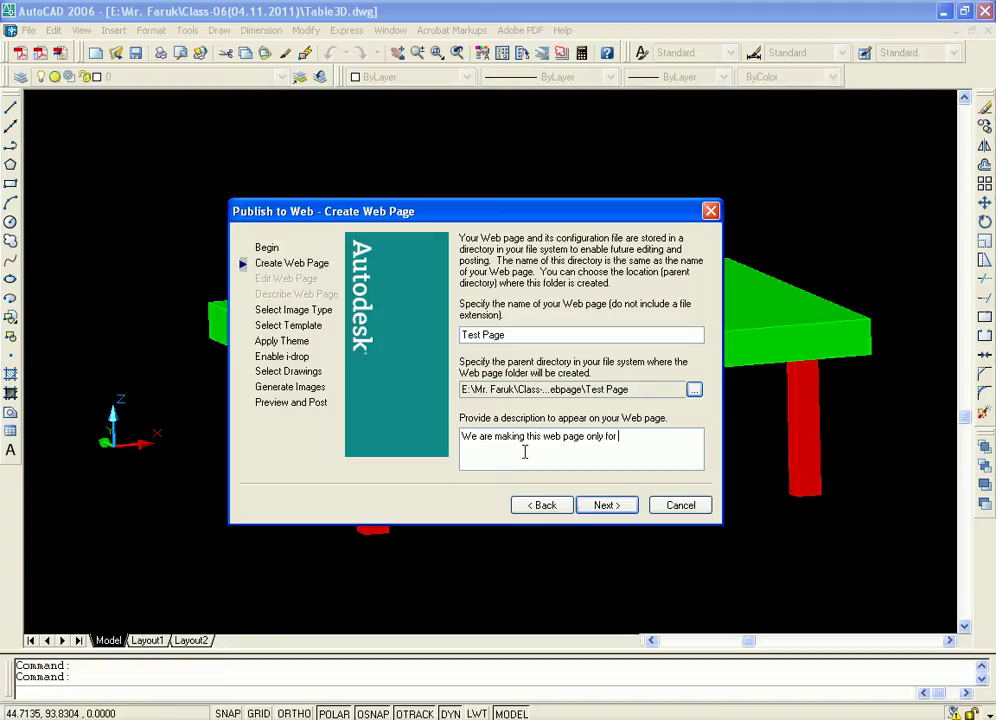
text(testing.)
click(606, 505)
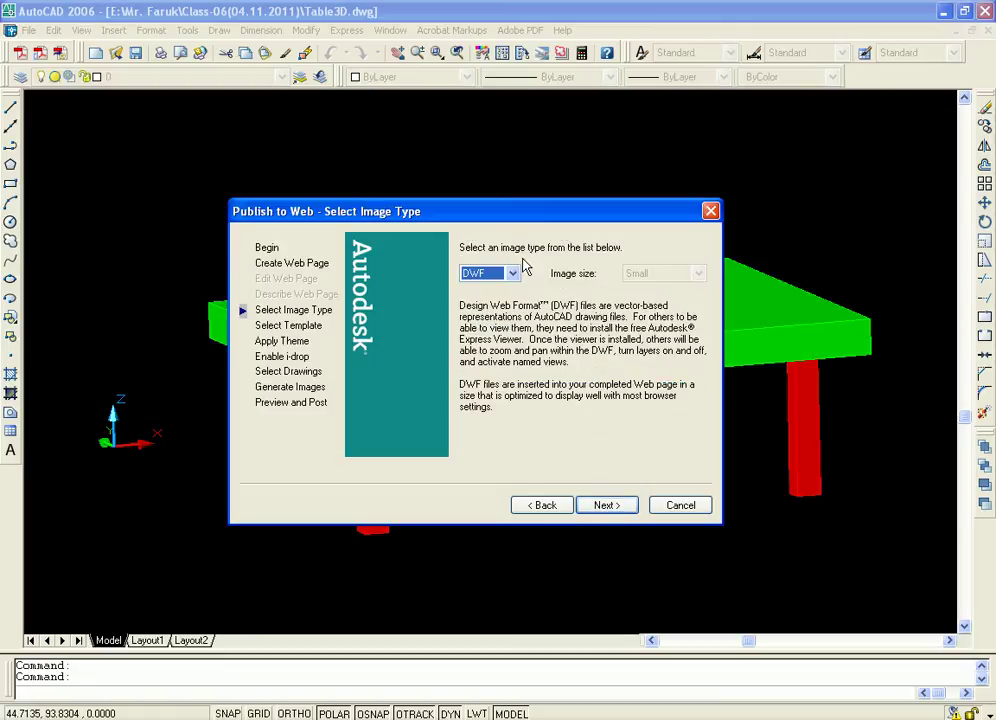
Step: Choose DWF as the web page's image type and continue to the template selection
drag(556, 222, 579, 203)
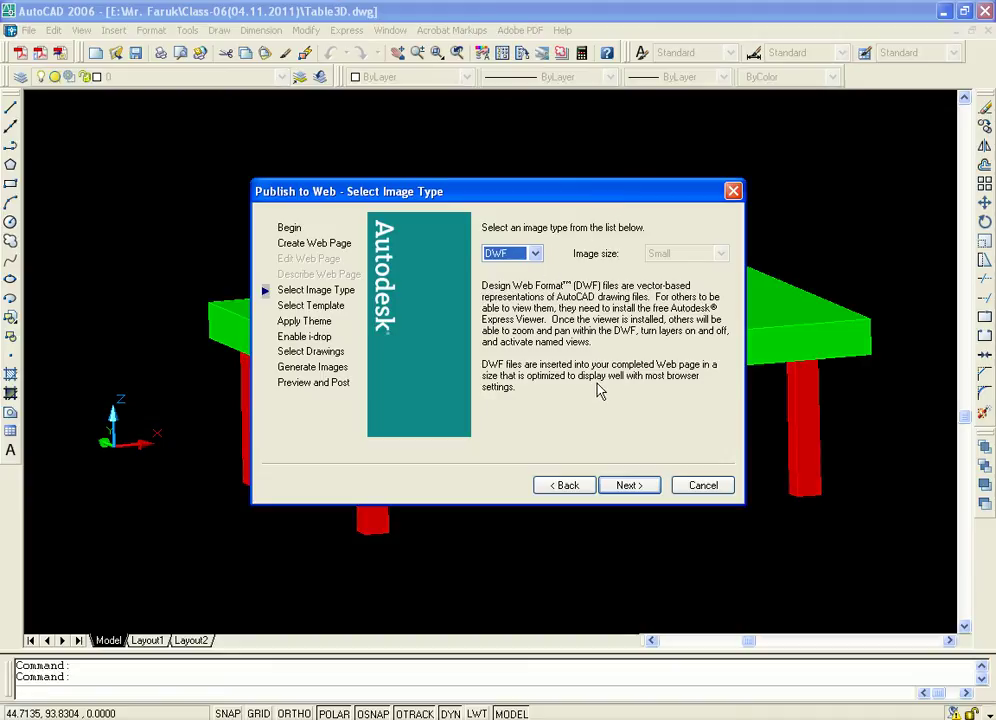
click(535, 253)
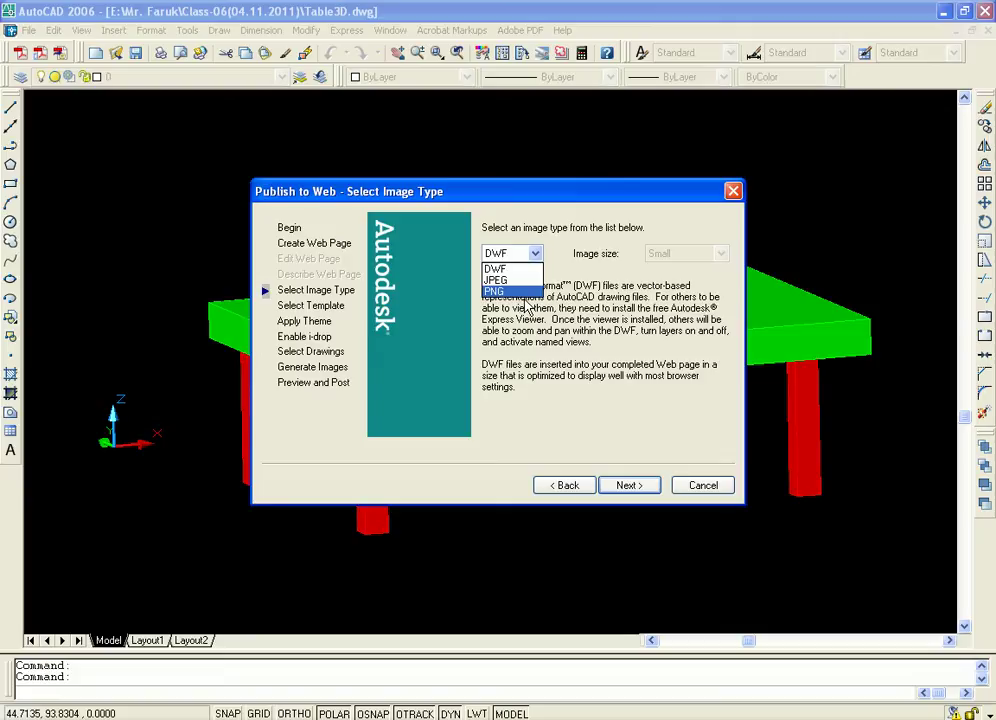
click(533, 270)
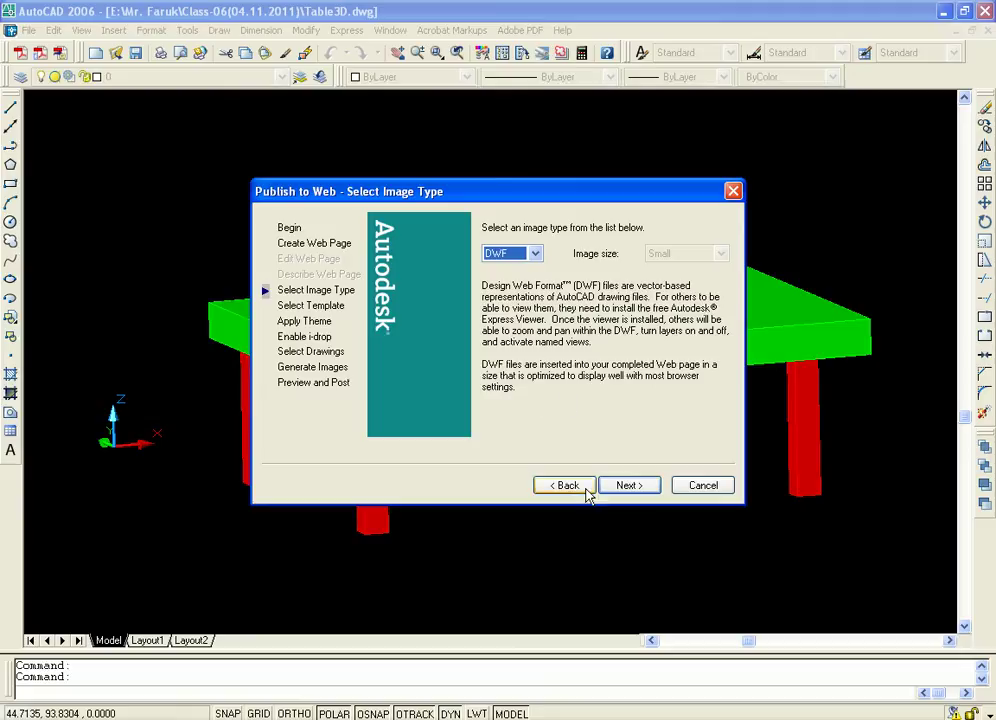
click(630, 487)
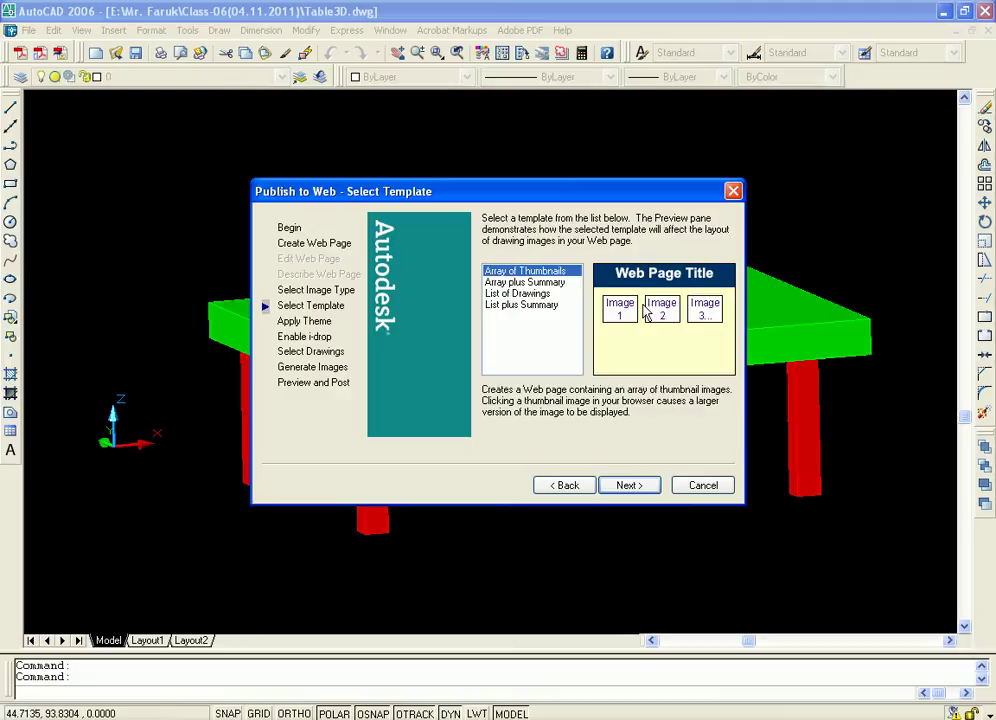
Step: Compare the page templates, choose List plus Summary and continue to the themes
click(534, 294)
key(Up)
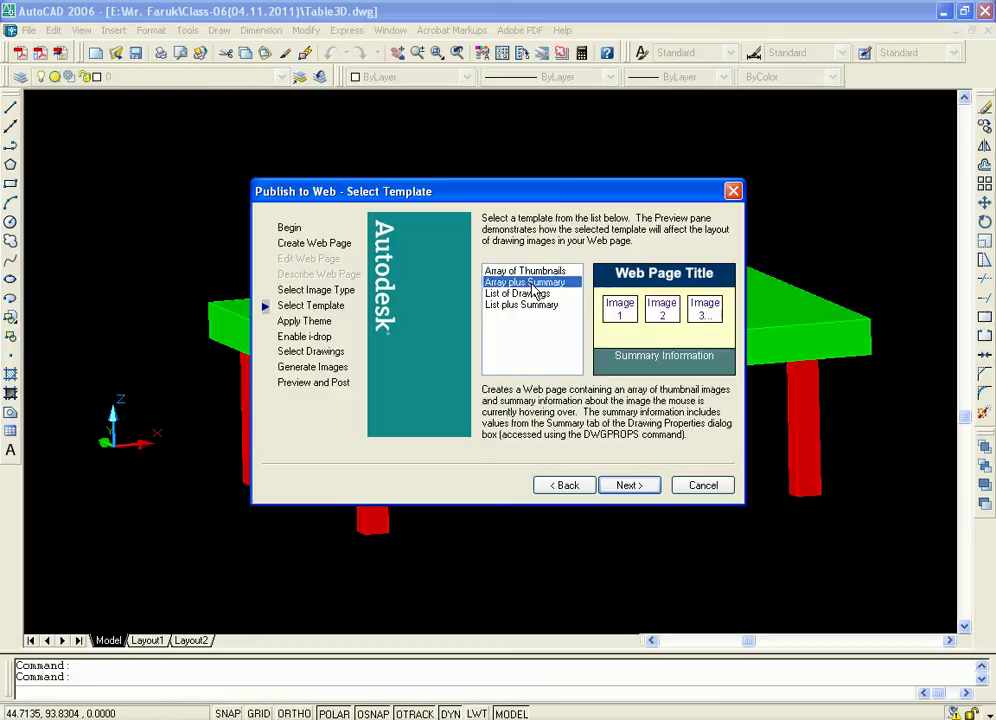
click(530, 296)
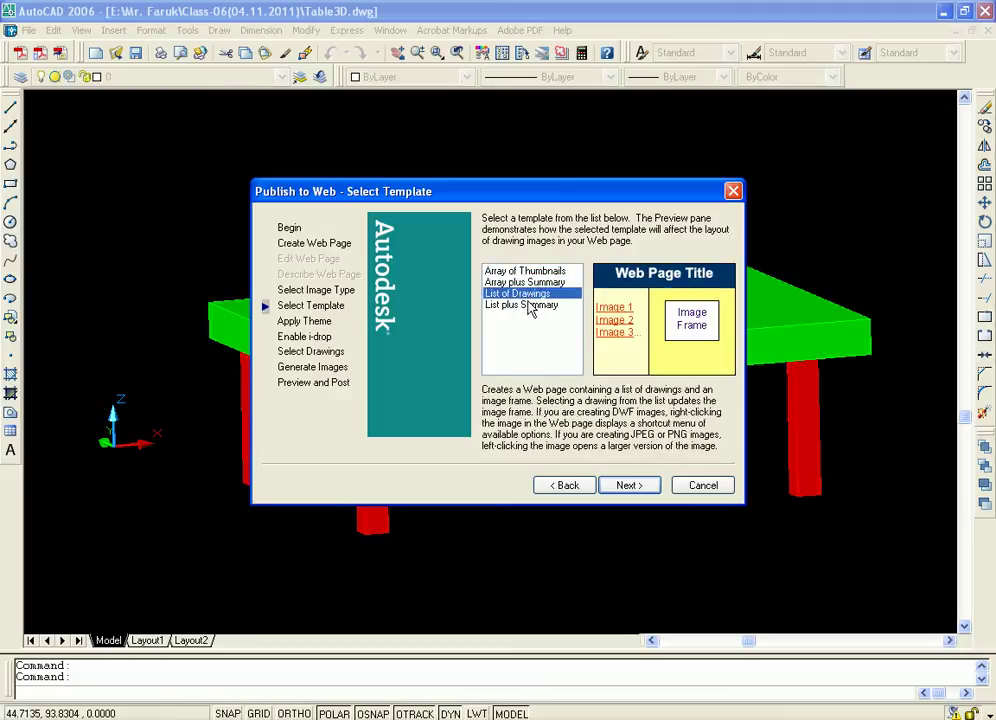
click(532, 305)
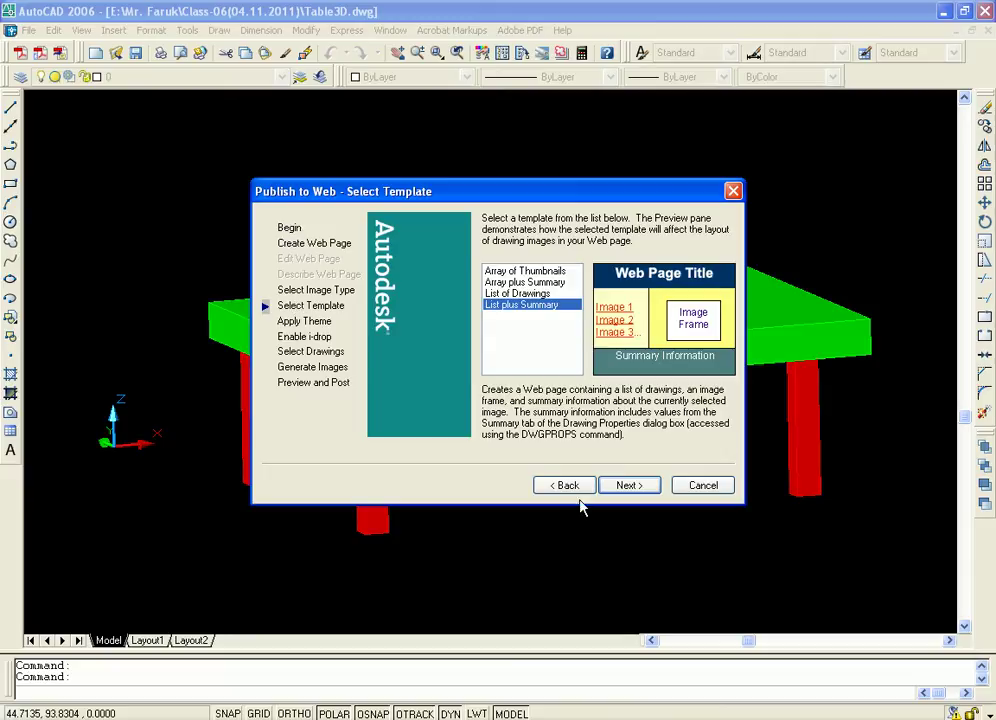
click(622, 488)
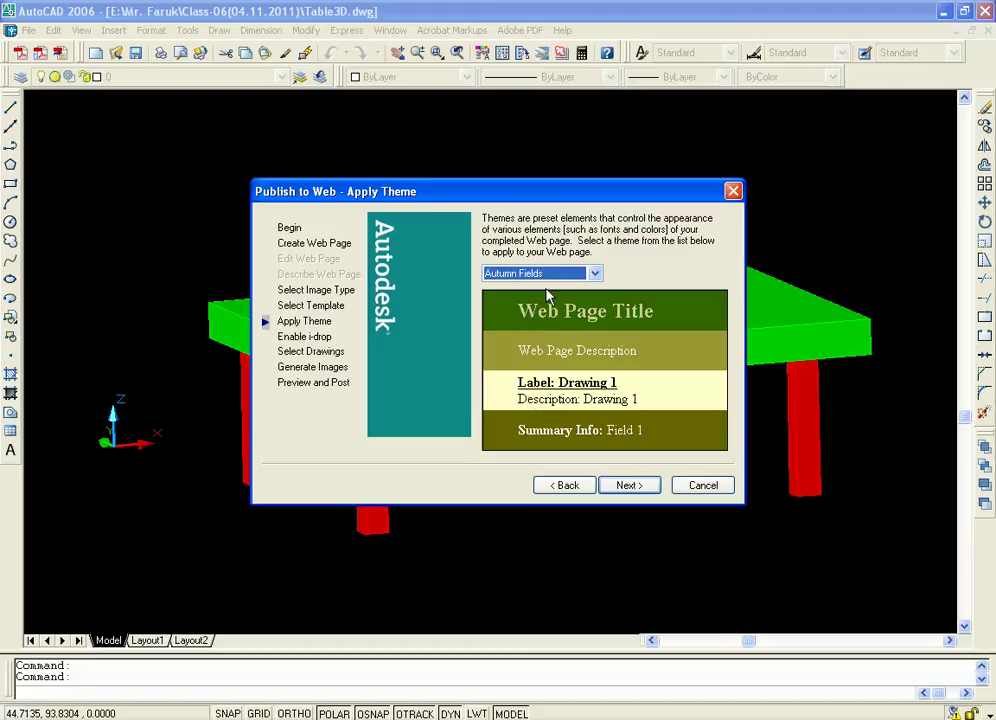
Step: Preview the Classic, Cloudy Sky, Dusky Maize, Ocean Waves, Rainy Day and Supper Club themes, then return to Classic
click(590, 276)
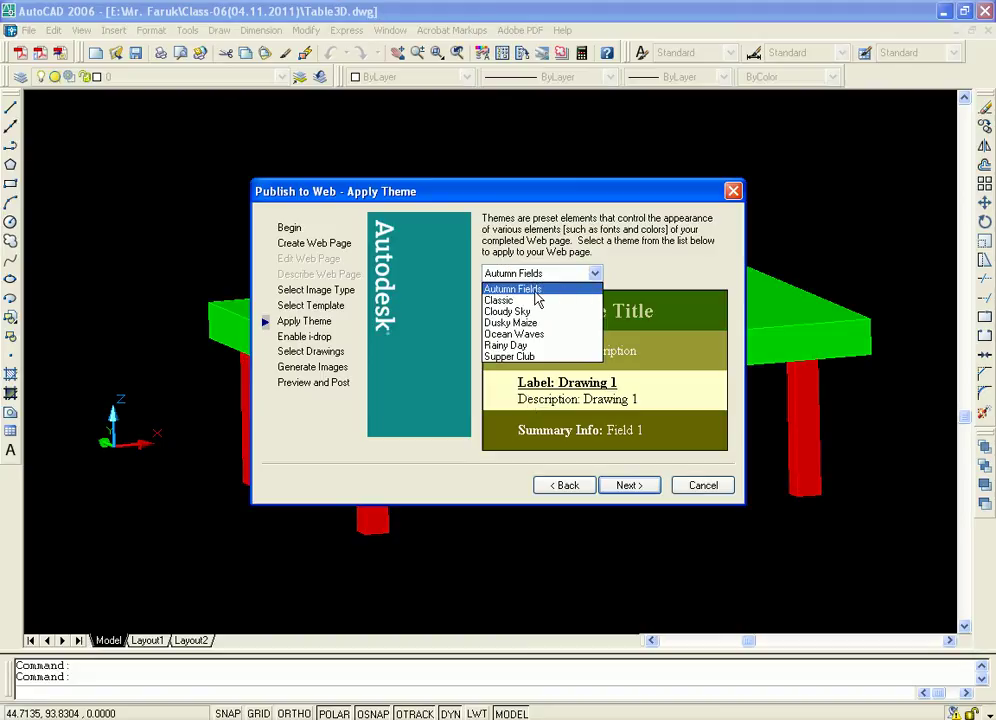
click(535, 301)
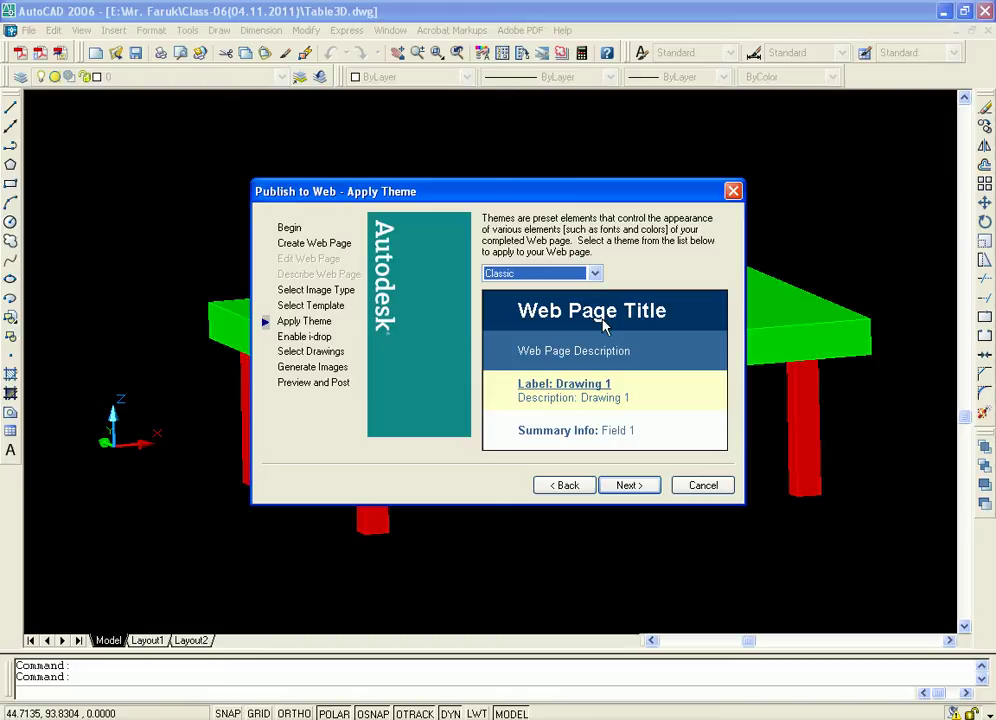
click(594, 274)
click(525, 312)
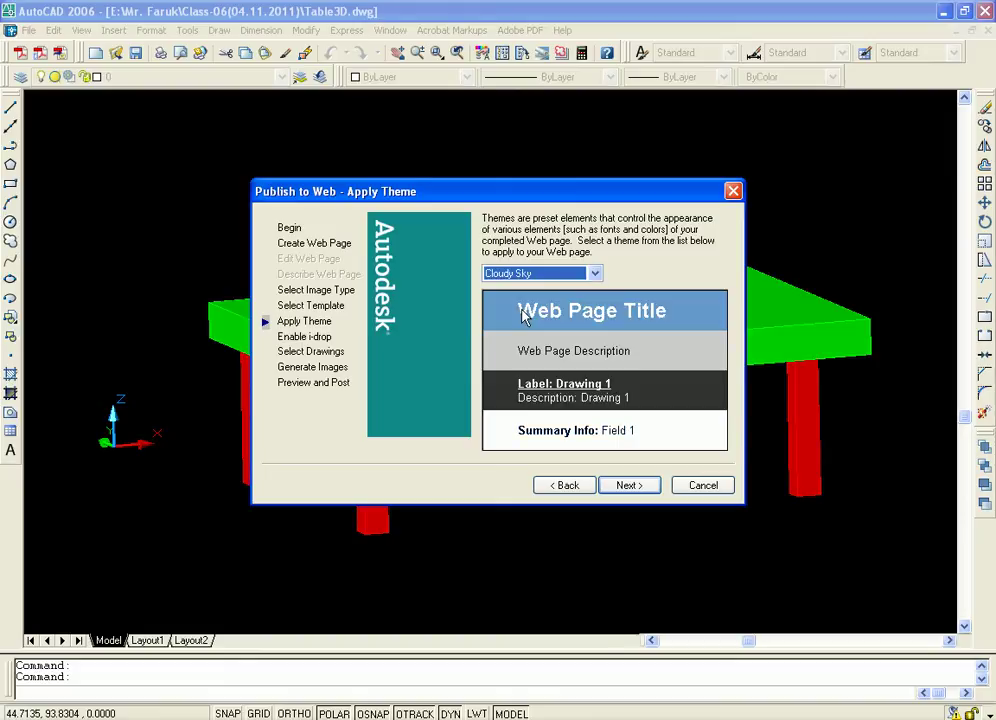
click(592, 274)
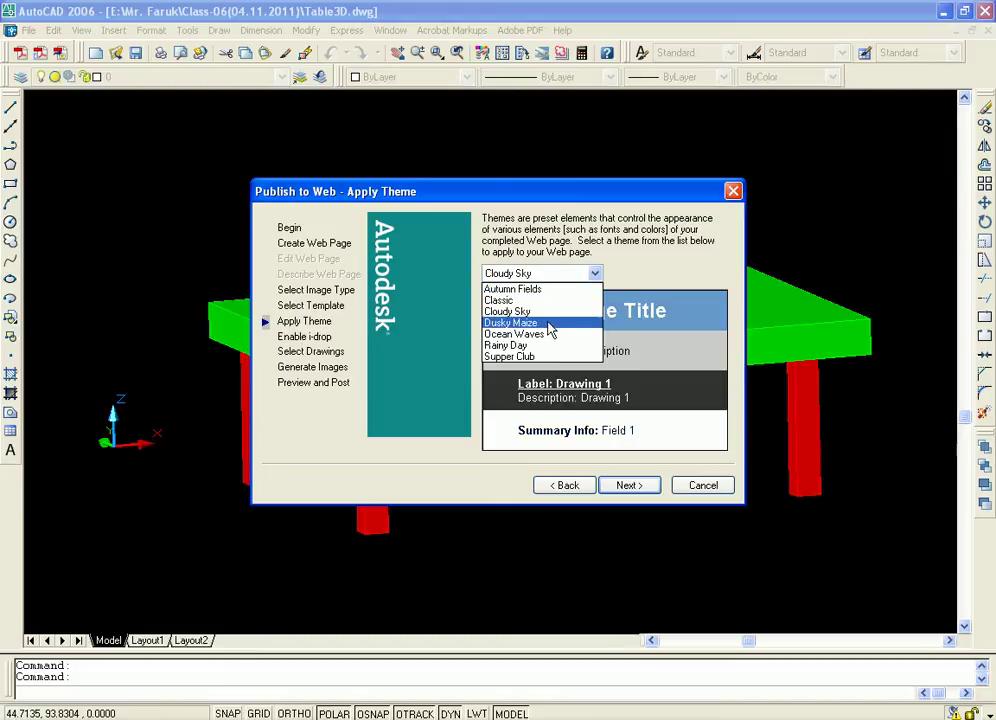
click(549, 325)
click(595, 276)
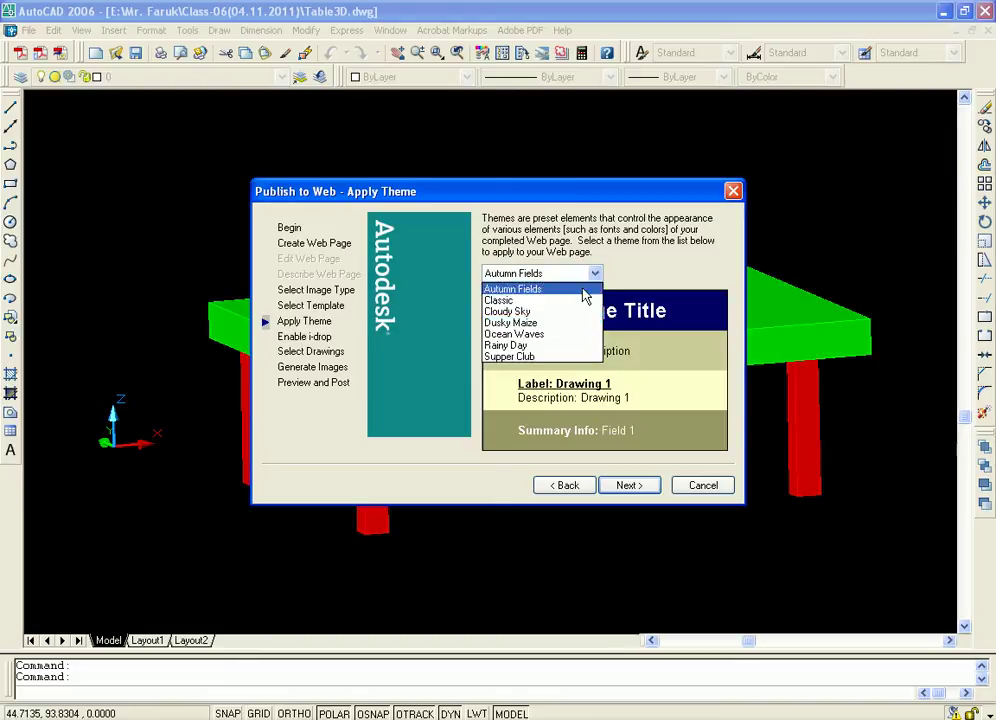
click(548, 335)
click(594, 274)
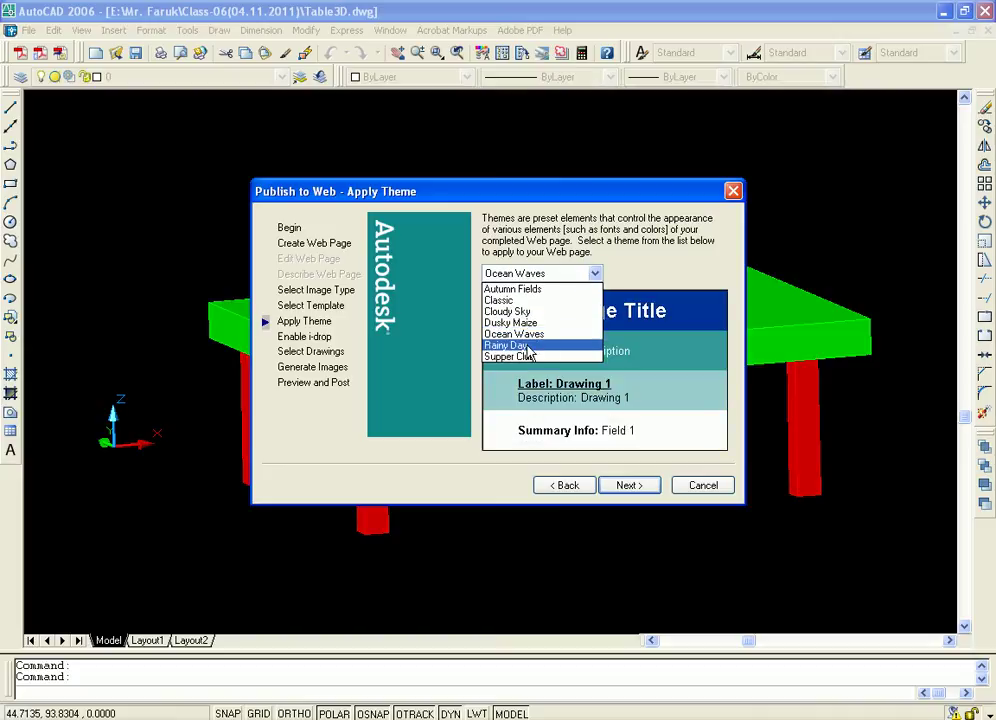
click(539, 346)
click(594, 274)
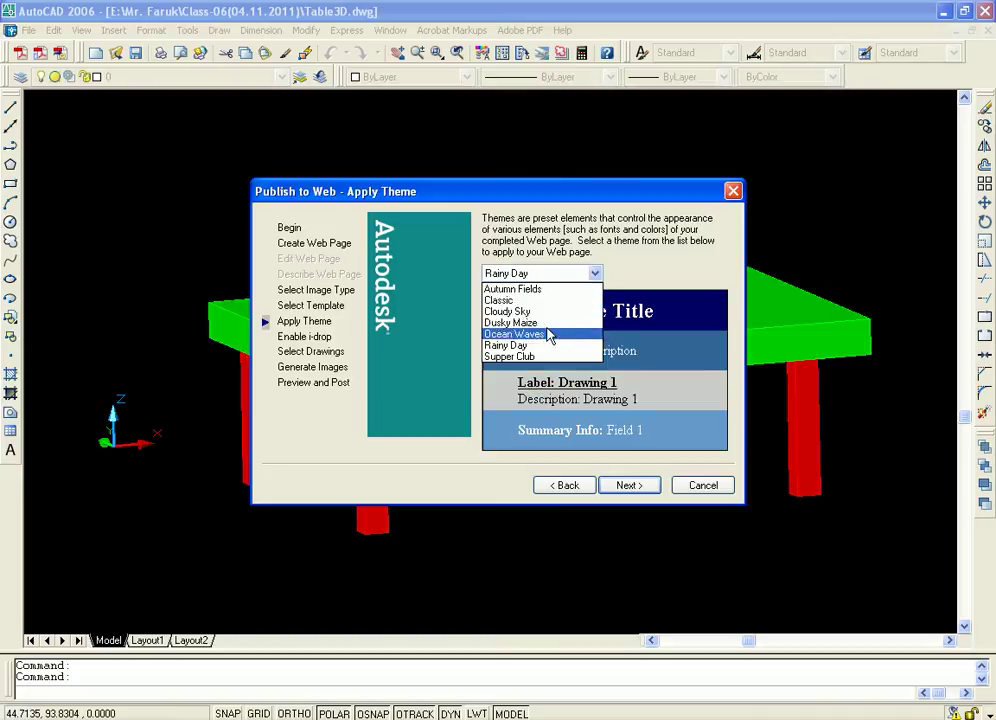
click(527, 356)
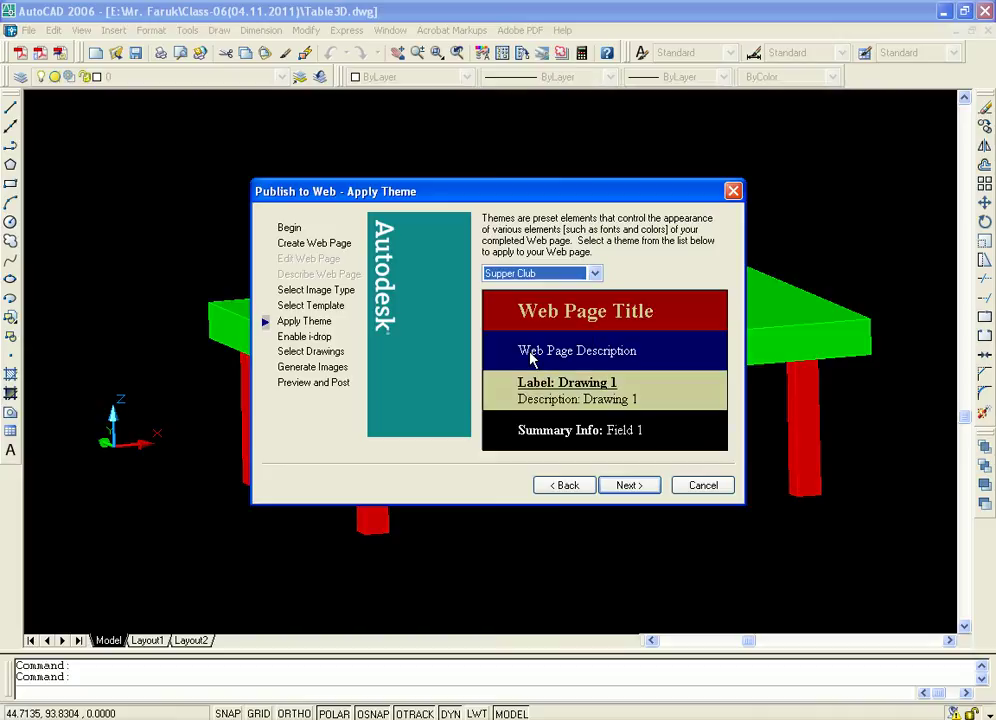
click(594, 274)
click(545, 302)
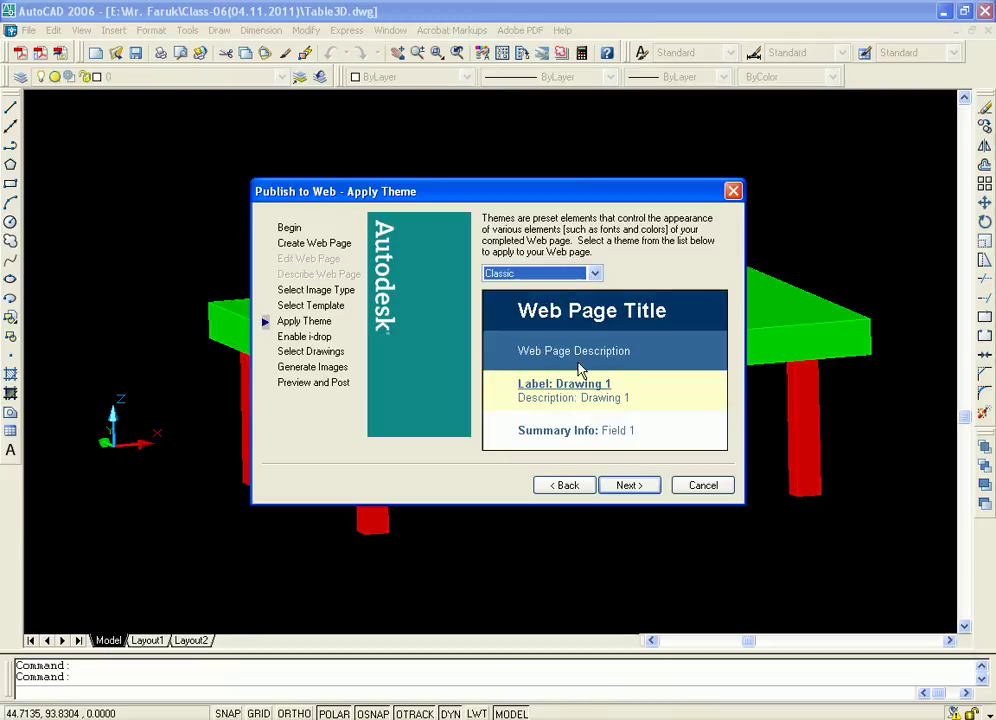
Step: Apply the Rainy Day theme, enable i-drop for the web page and continue to the drawing selection
click(594, 275)
click(521, 351)
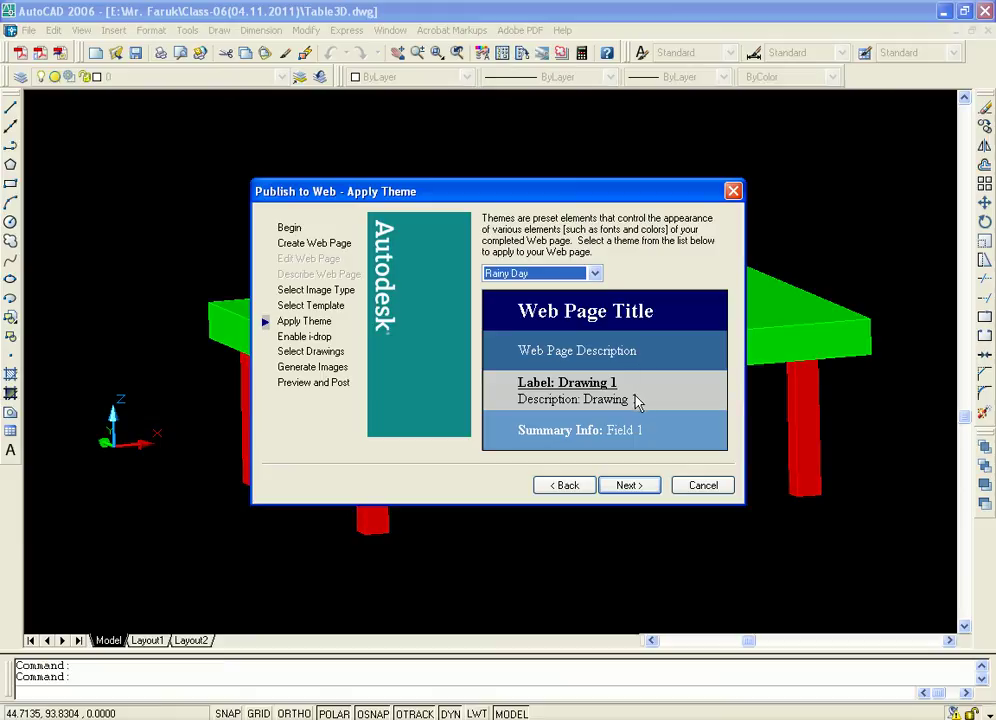
click(645, 488)
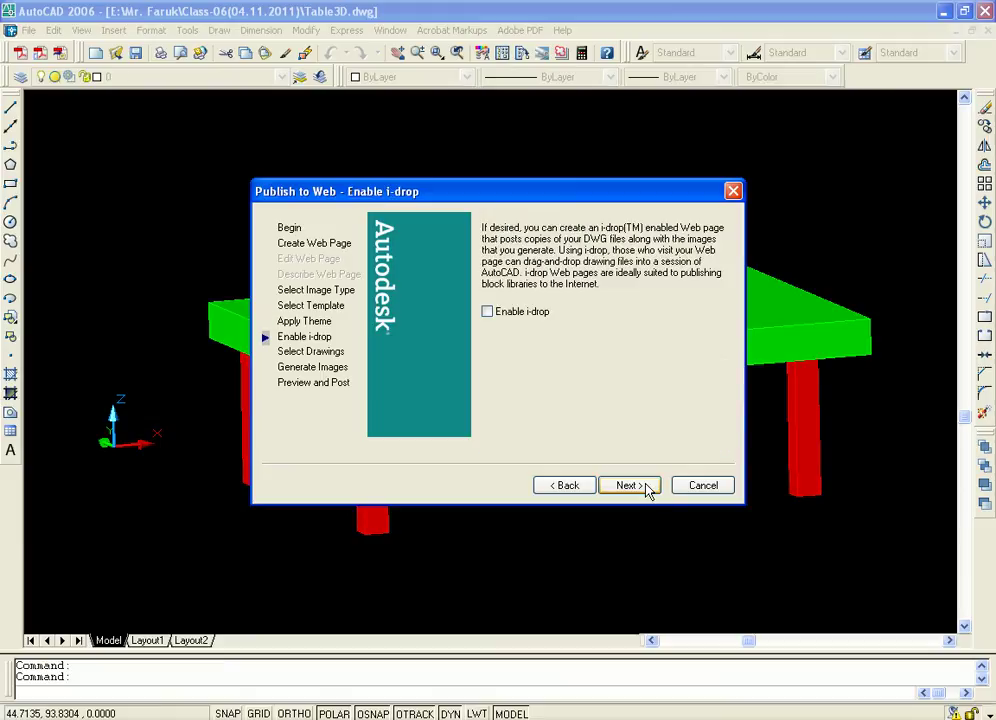
click(488, 312)
click(632, 486)
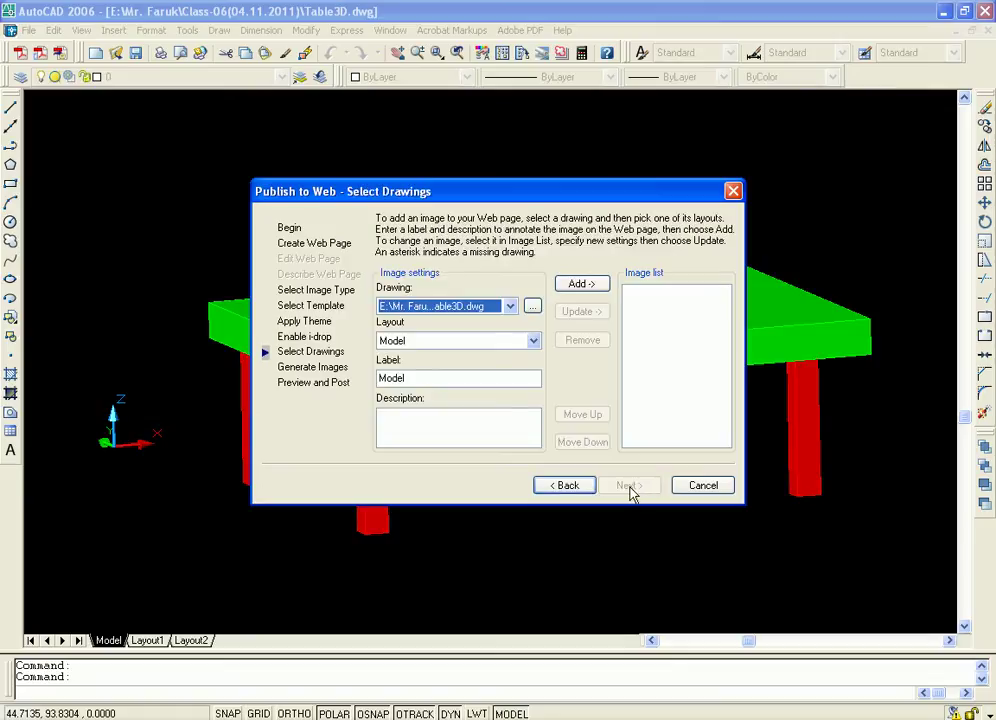
Step: Add Layout1 of Table3D.dwg to the image list with the description "In the web page we made one table."
click(527, 342)
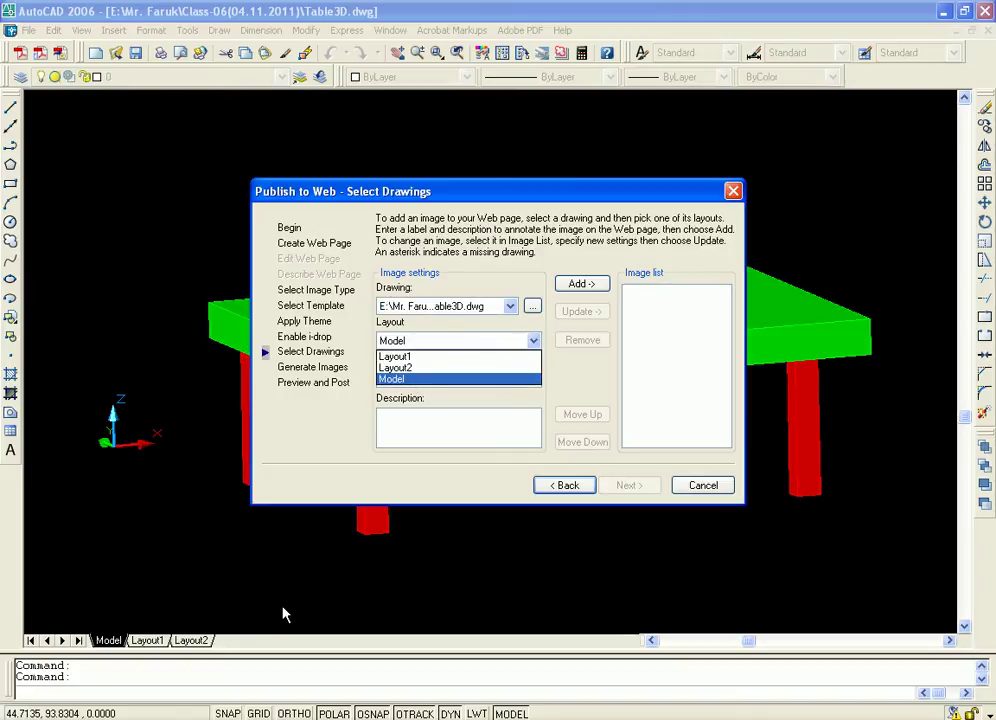
click(392, 356)
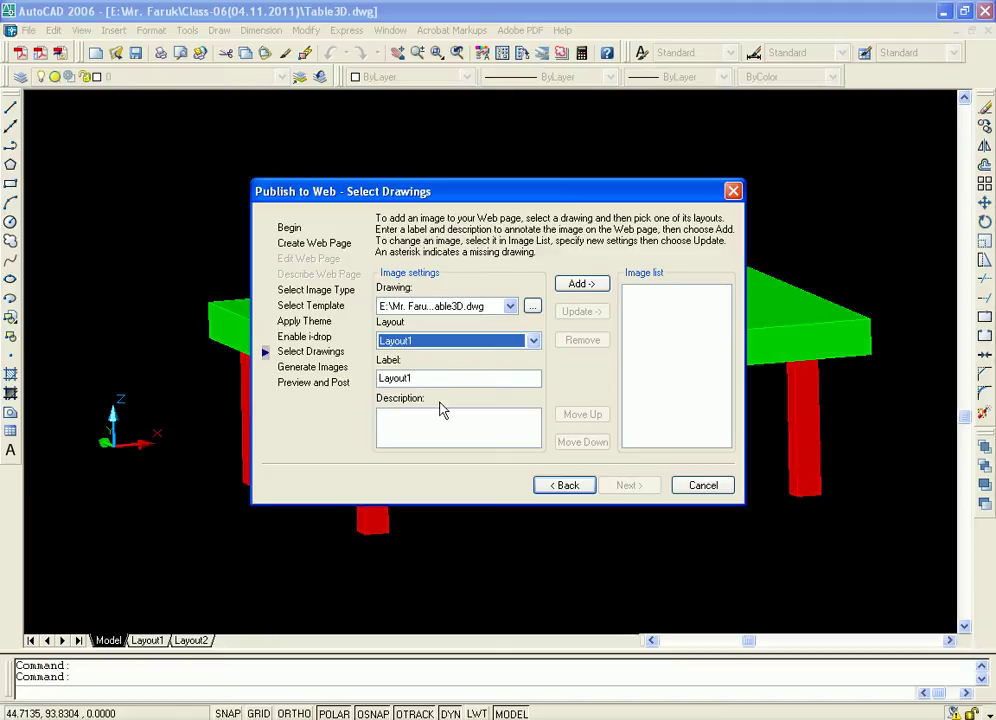
click(417, 425)
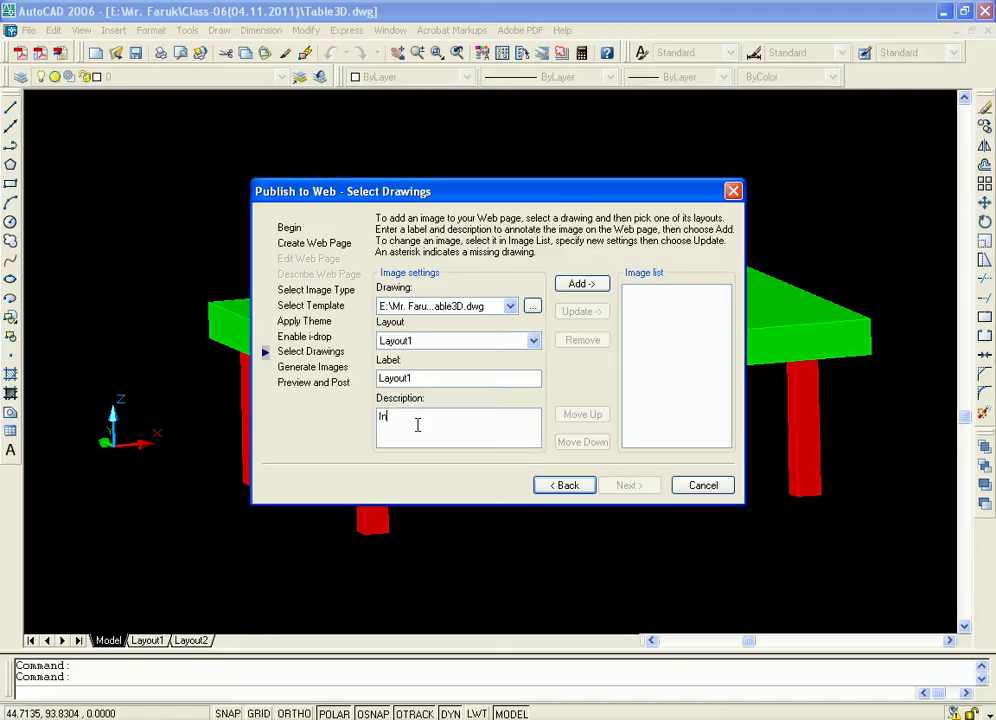
text(the web page we made one table.)
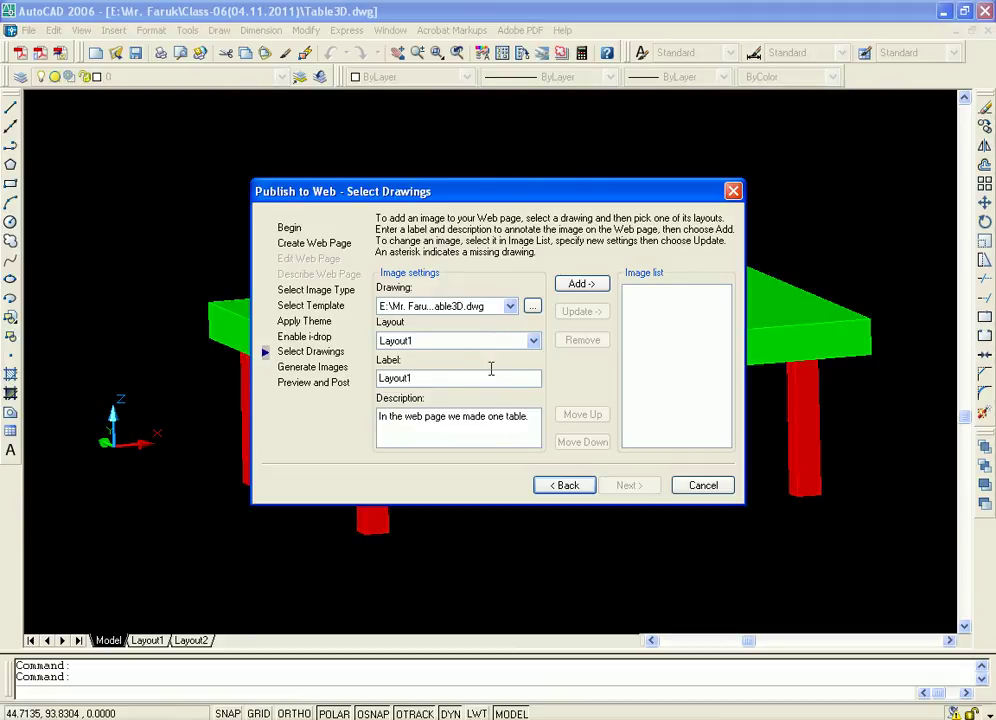
click(497, 343)
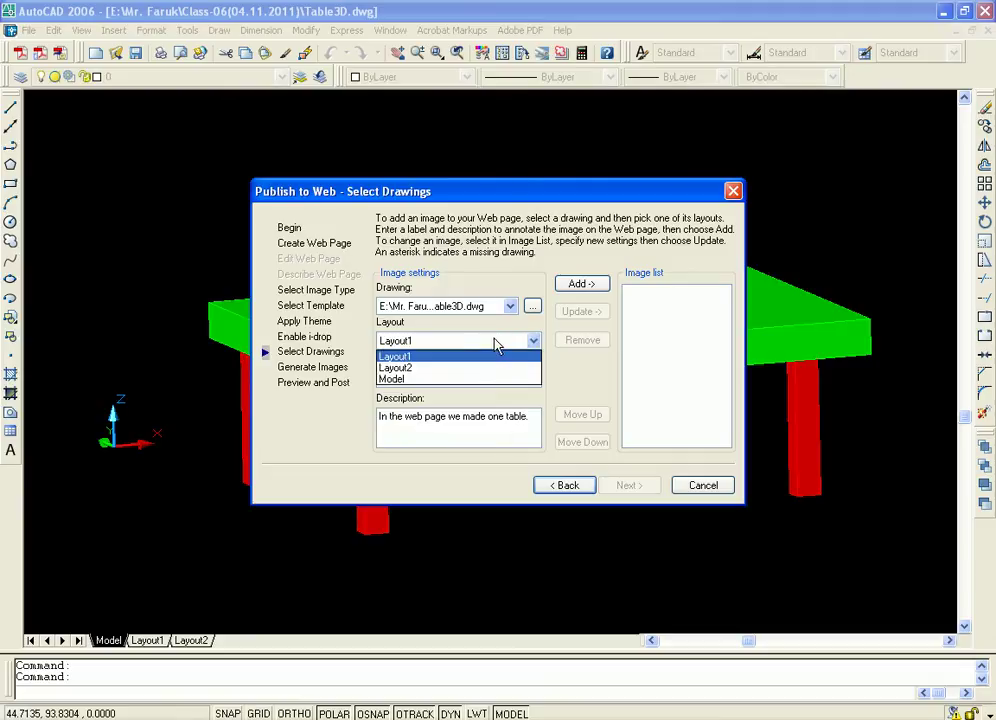
click(437, 356)
click(582, 284)
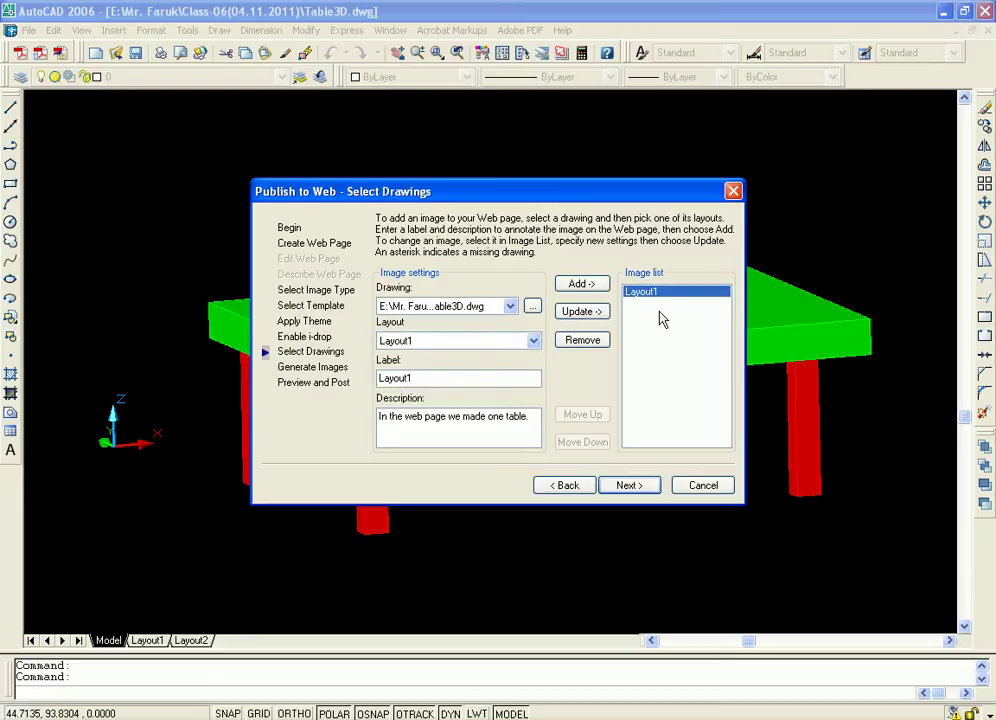
Step: Add Layout2 and Model of Table3D.dwg to the image list, removing the duplicate Layout1 entry
click(570, 287)
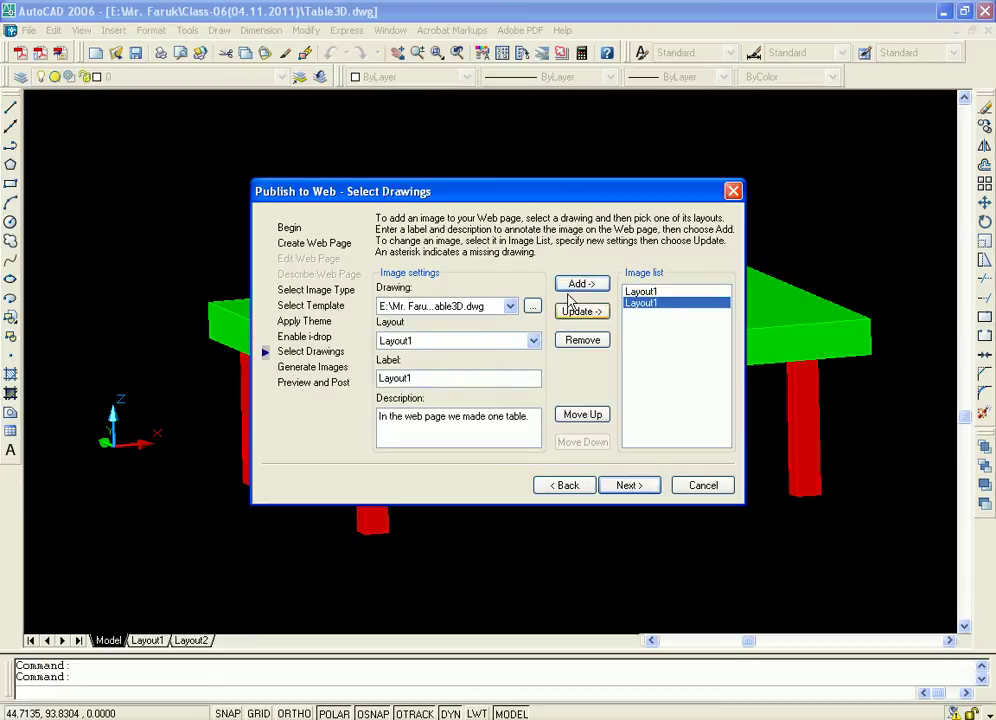
click(573, 341)
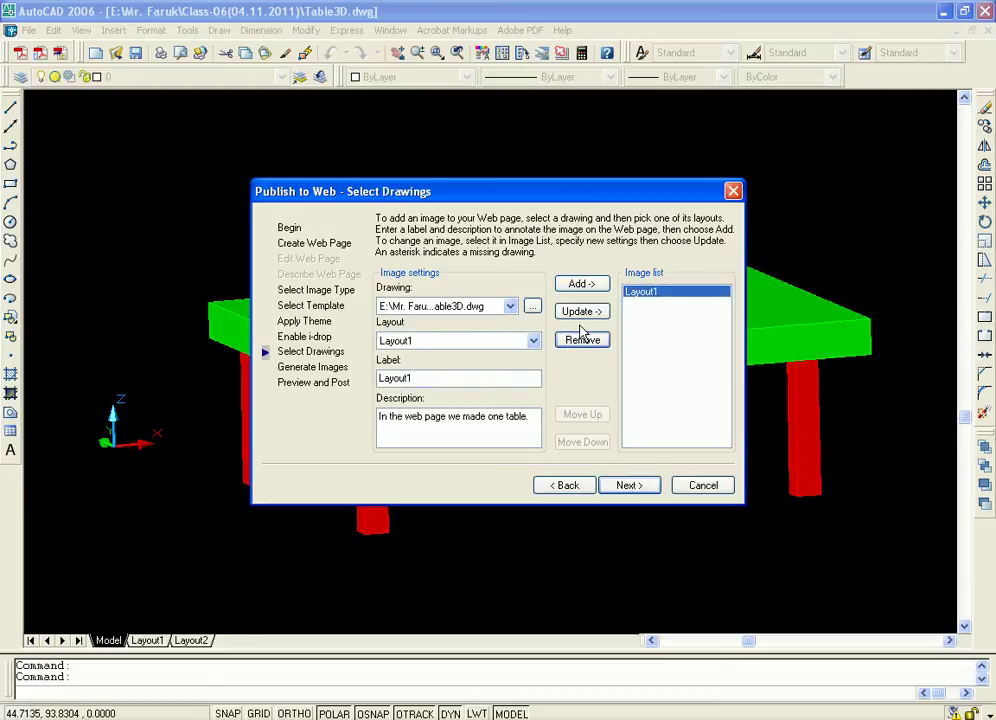
click(534, 341)
click(452, 369)
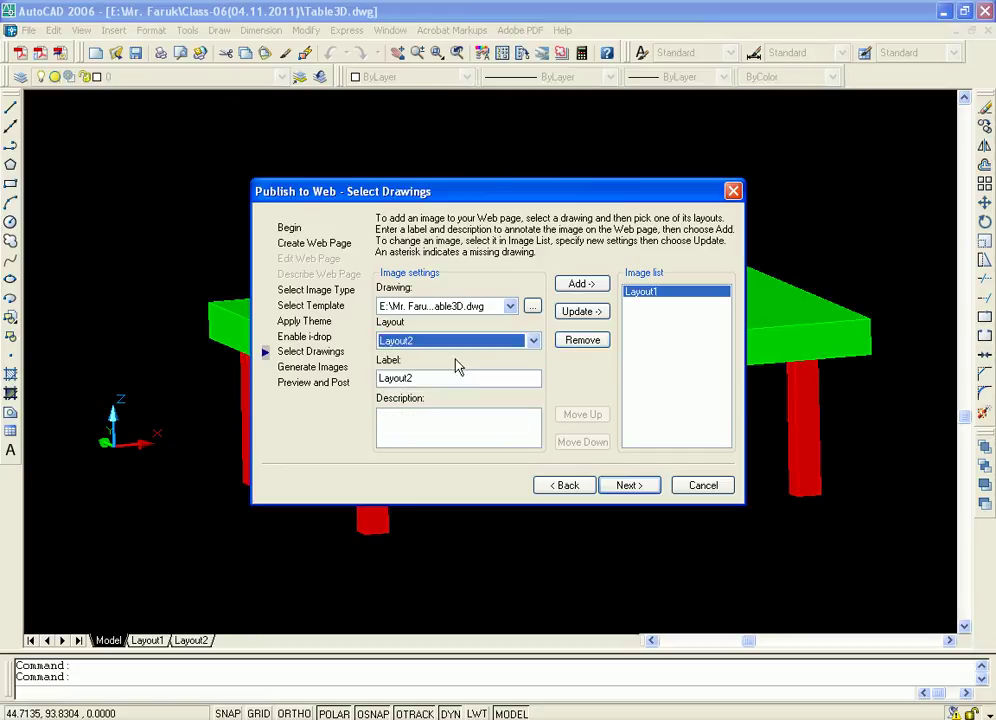
click(583, 286)
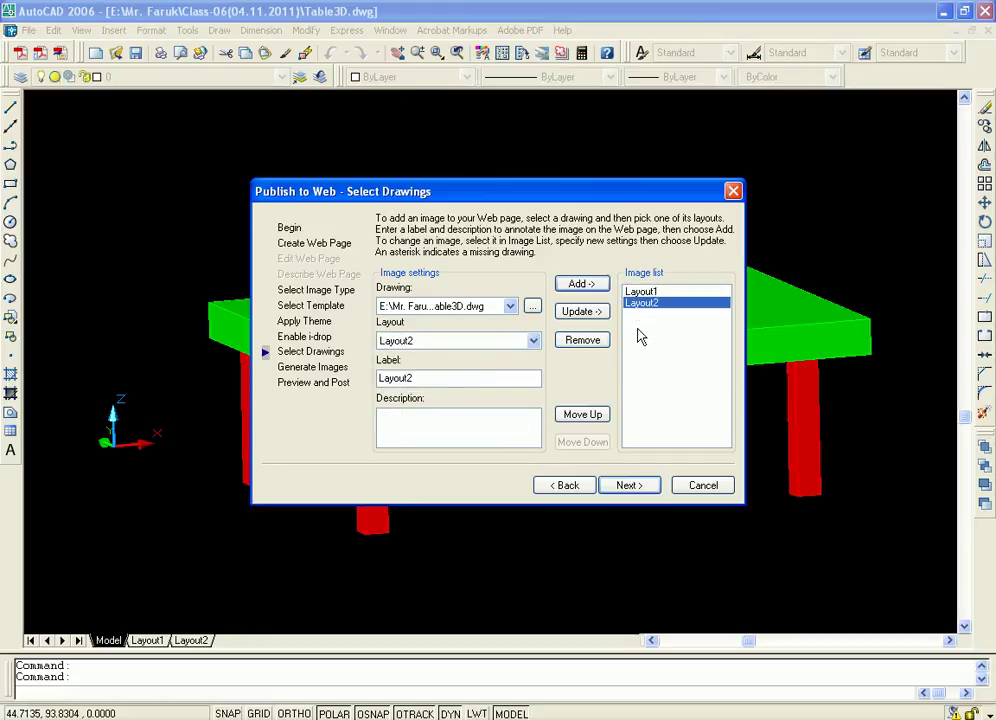
click(534, 341)
click(436, 381)
click(577, 287)
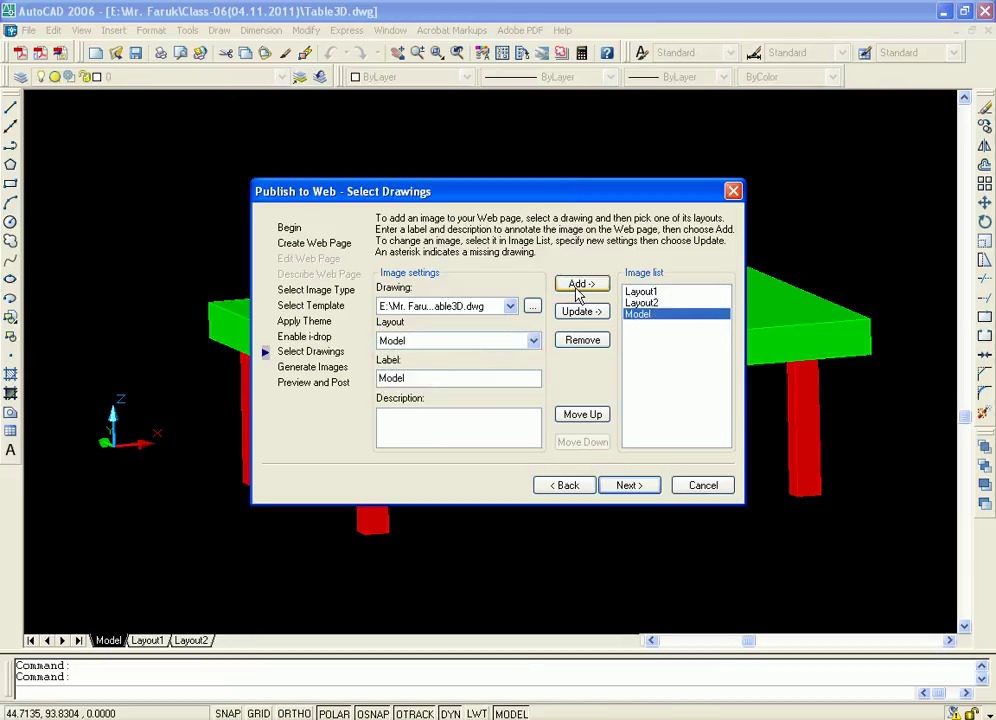
Step: Reorder the image list to Model, Layout1, Layout2
click(648, 292)
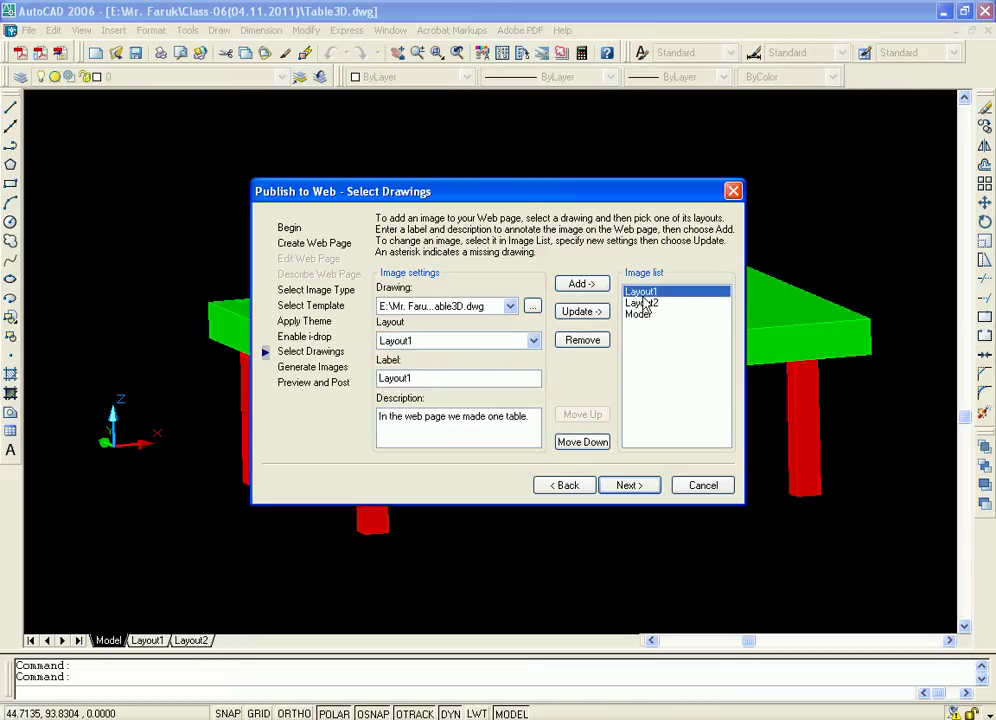
click(650, 314)
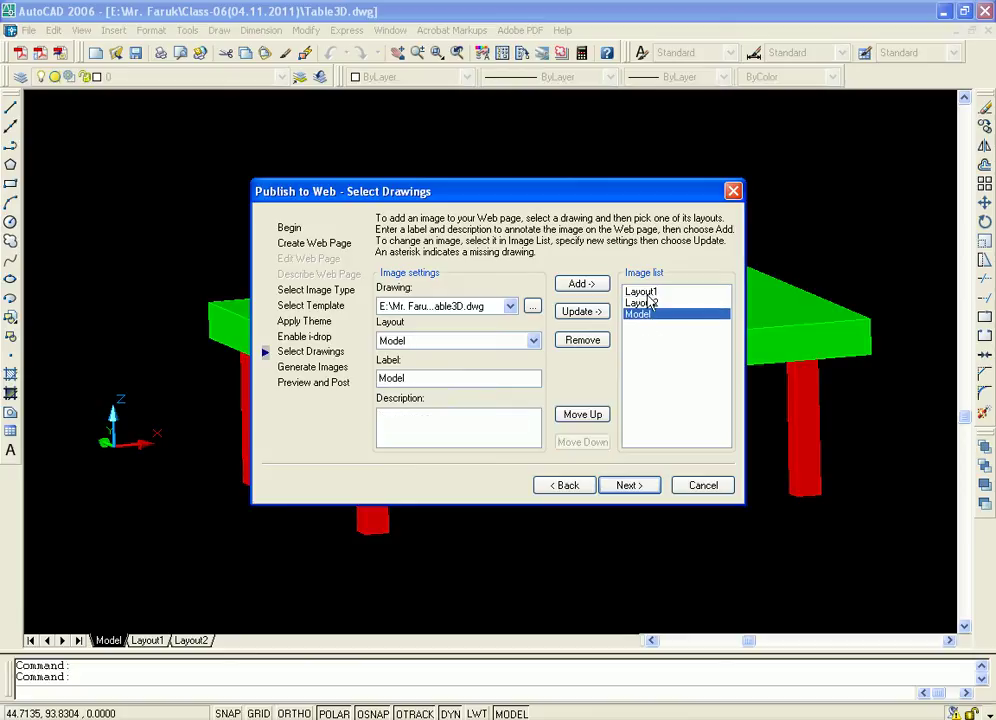
click(650, 292)
click(651, 303)
click(650, 292)
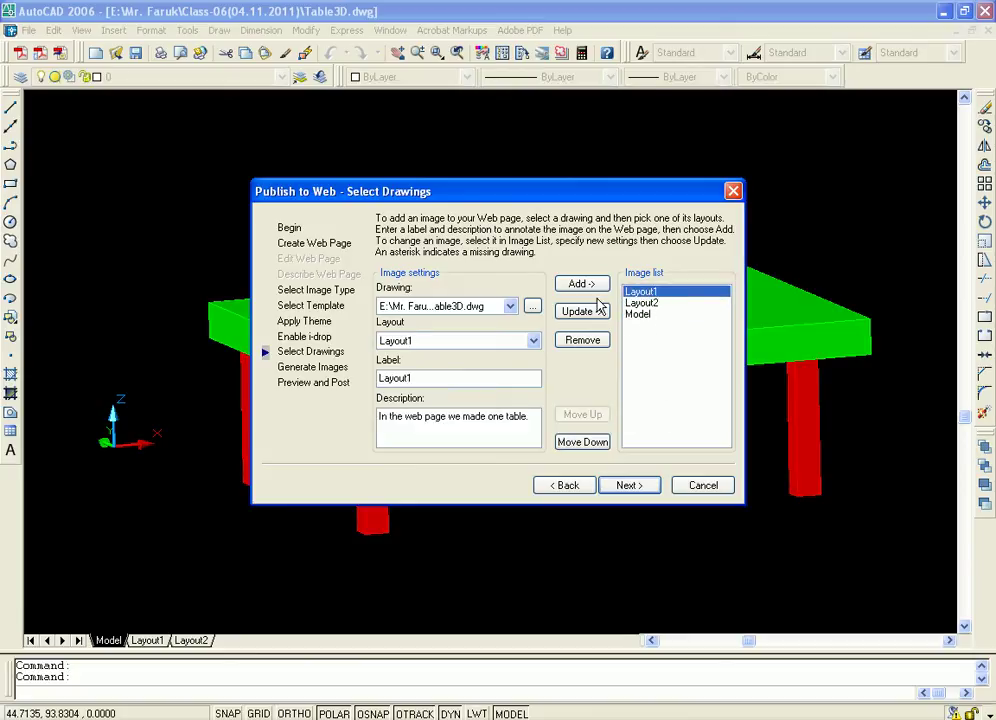
click(580, 443)
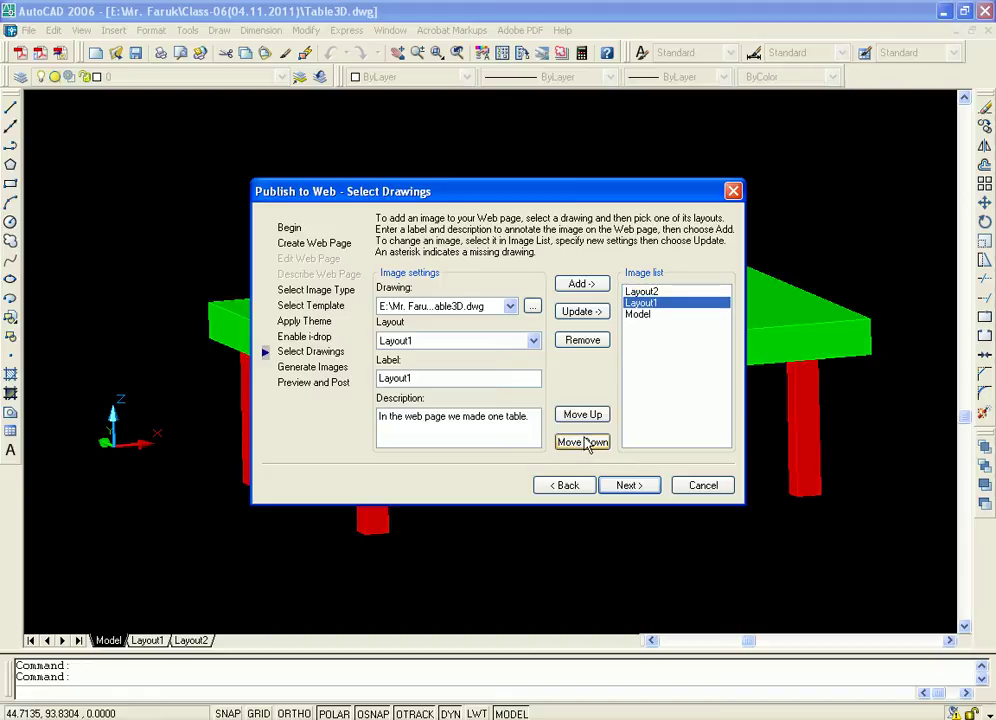
click(591, 448)
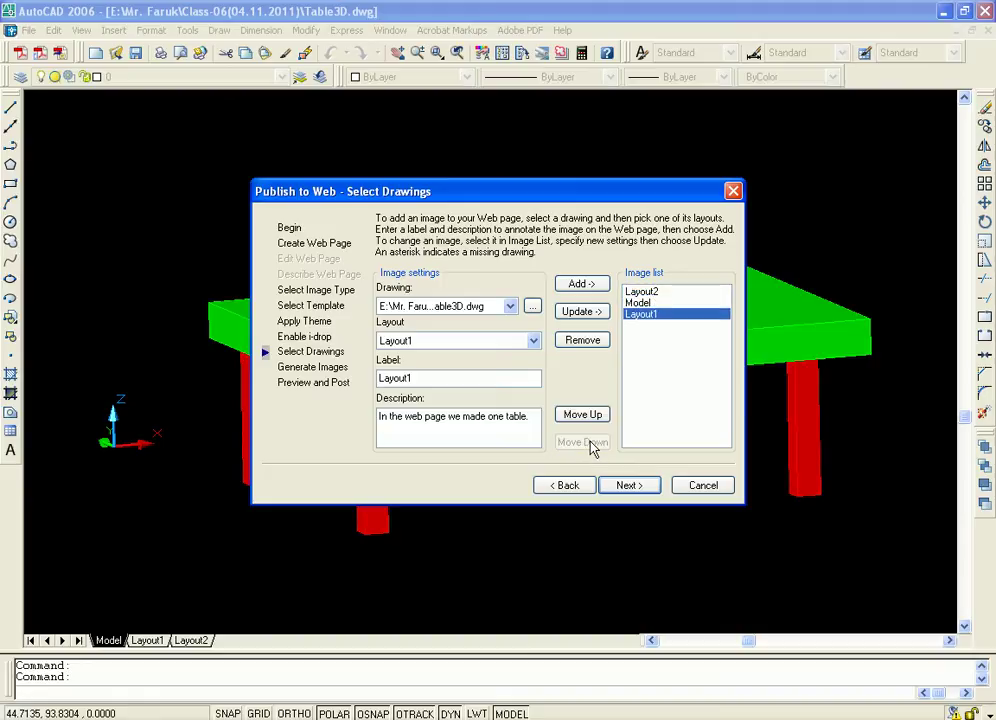
click(640, 304)
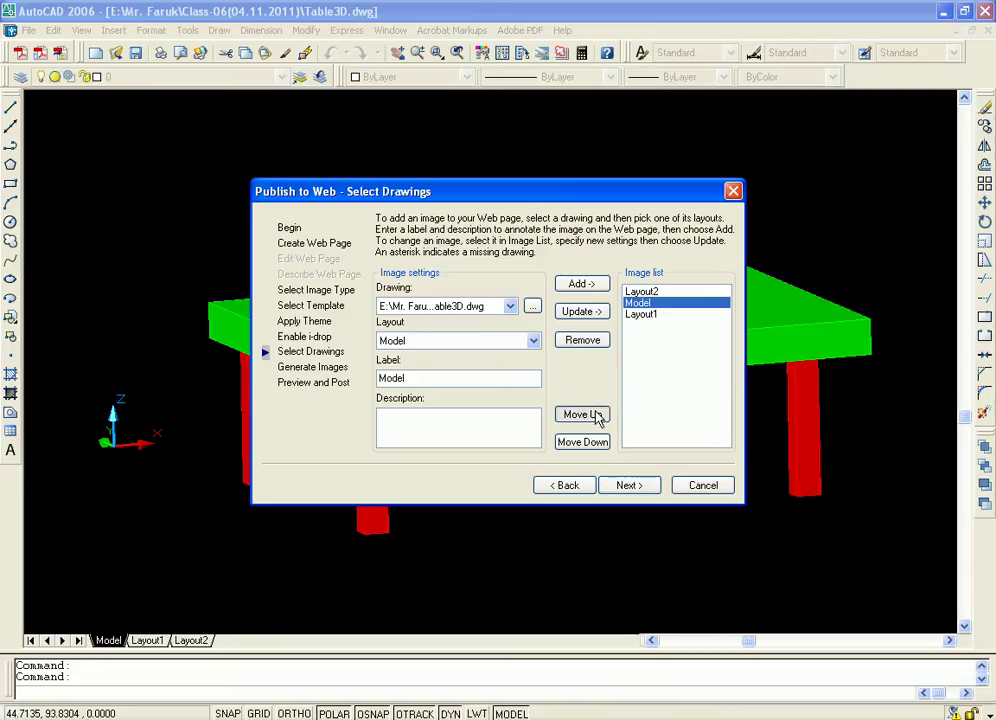
click(596, 415)
click(649, 317)
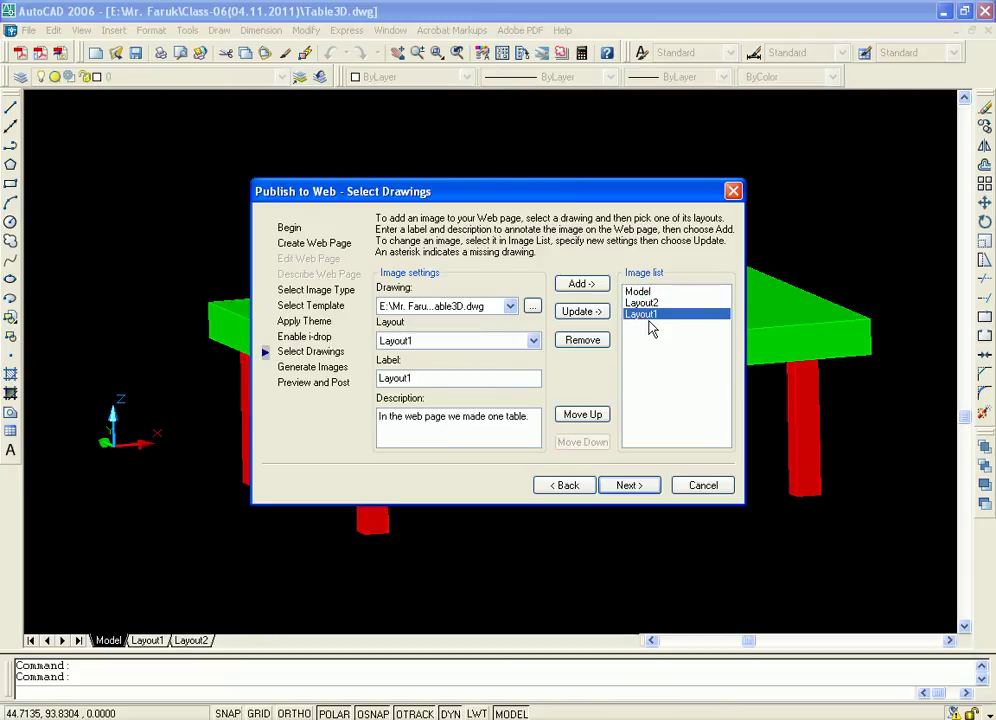
click(596, 414)
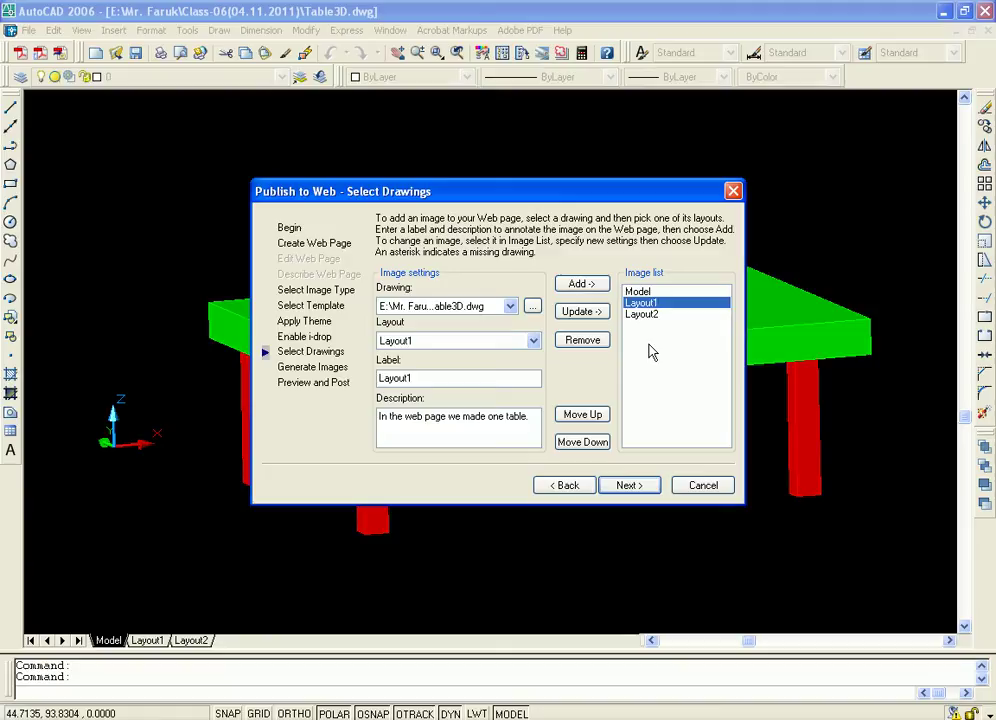
click(652, 292)
mouse_move(579, 189)
mouse_down()
mouse_move(567, 192)
mouse_move(574, 179)
mouse_up()
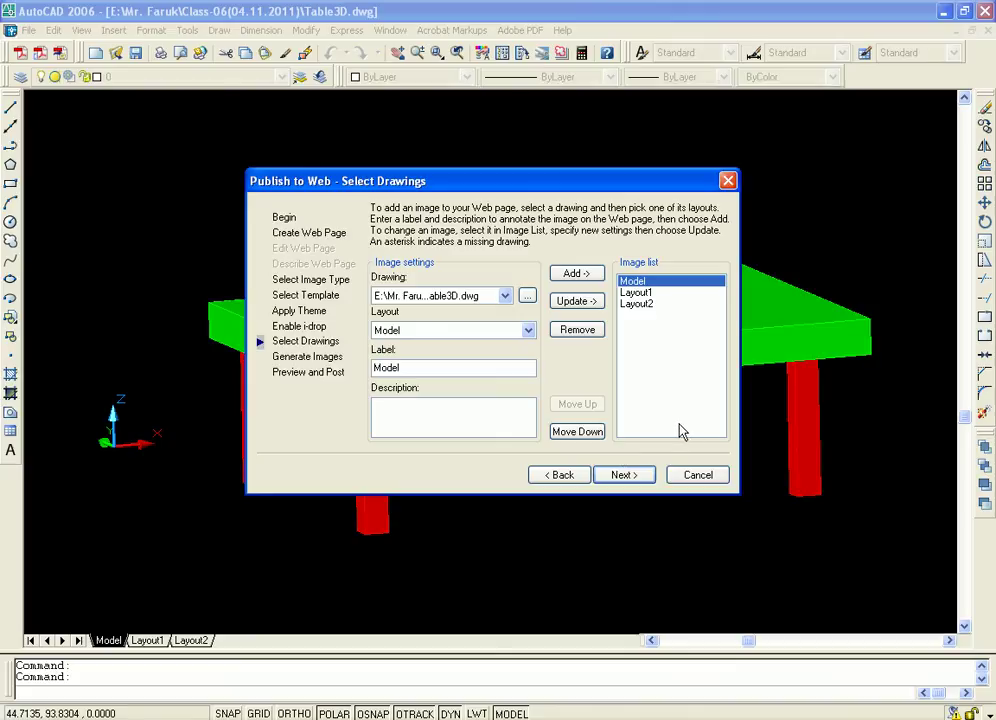
Step: Generate the web page with all images regenerated
click(643, 475)
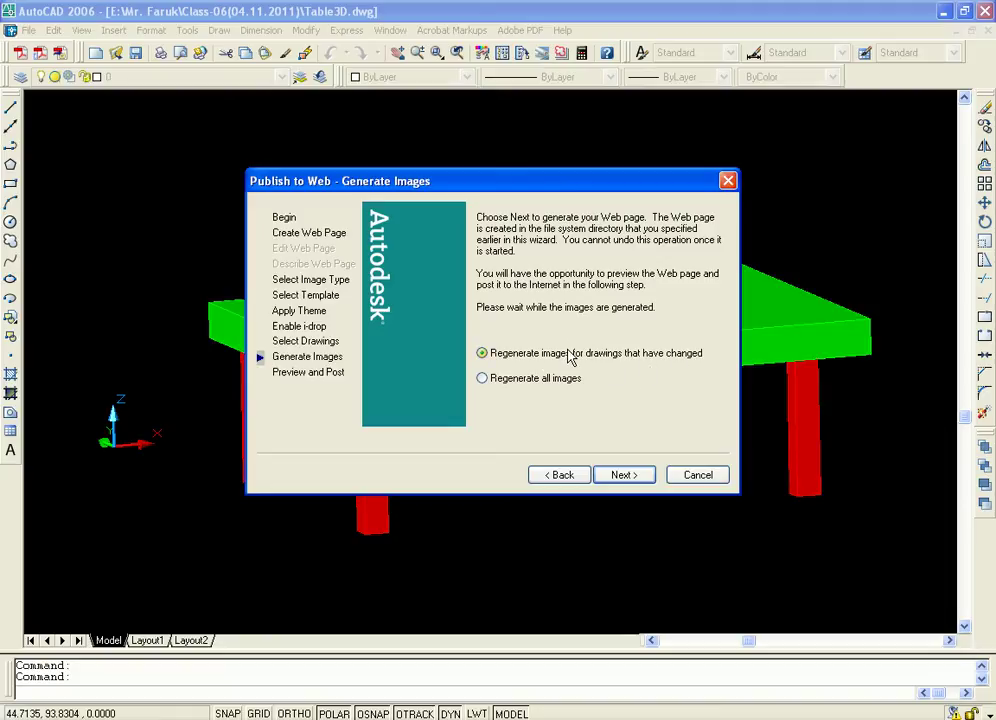
click(484, 384)
click(625, 477)
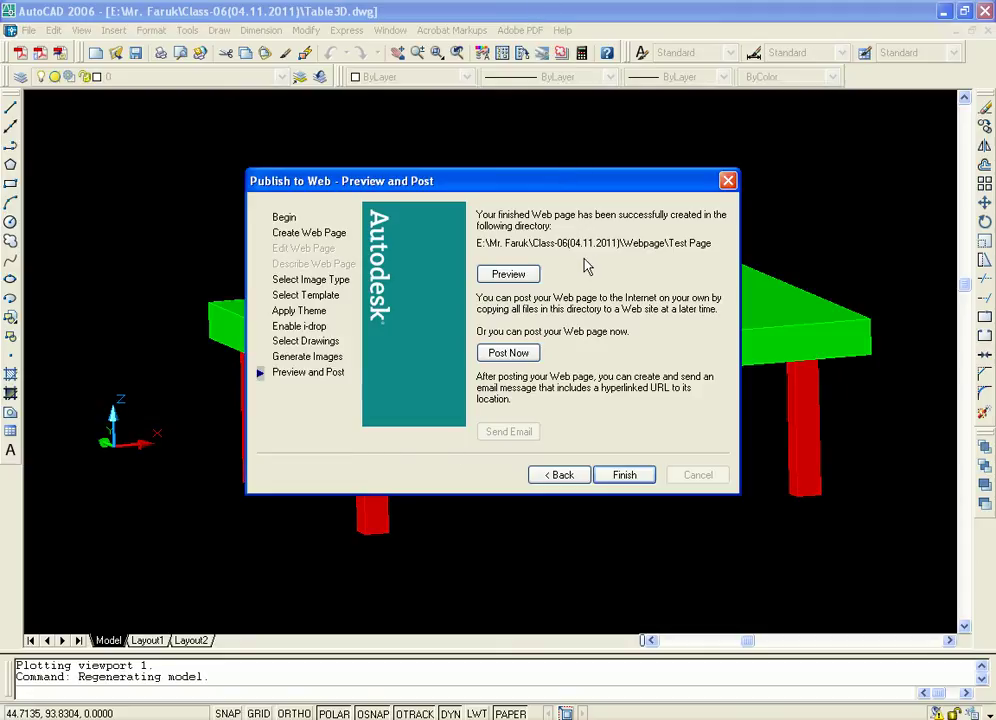
Step: Preview the finished web page and view its Model, Layout1 and Layout2 entries
click(521, 277)
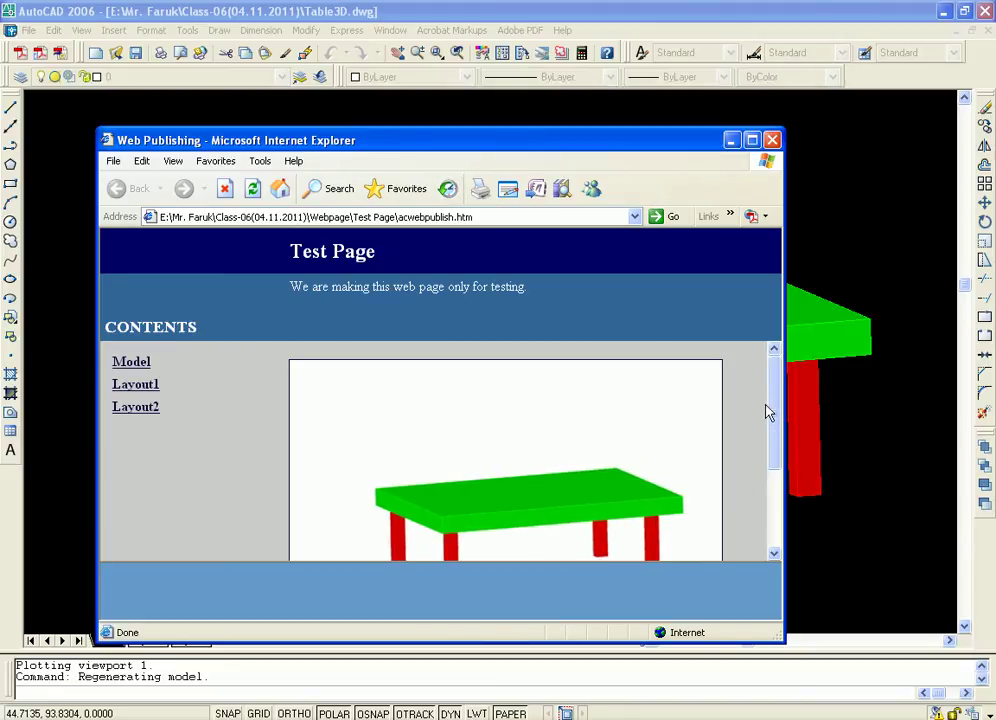
drag(778, 390, 781, 428)
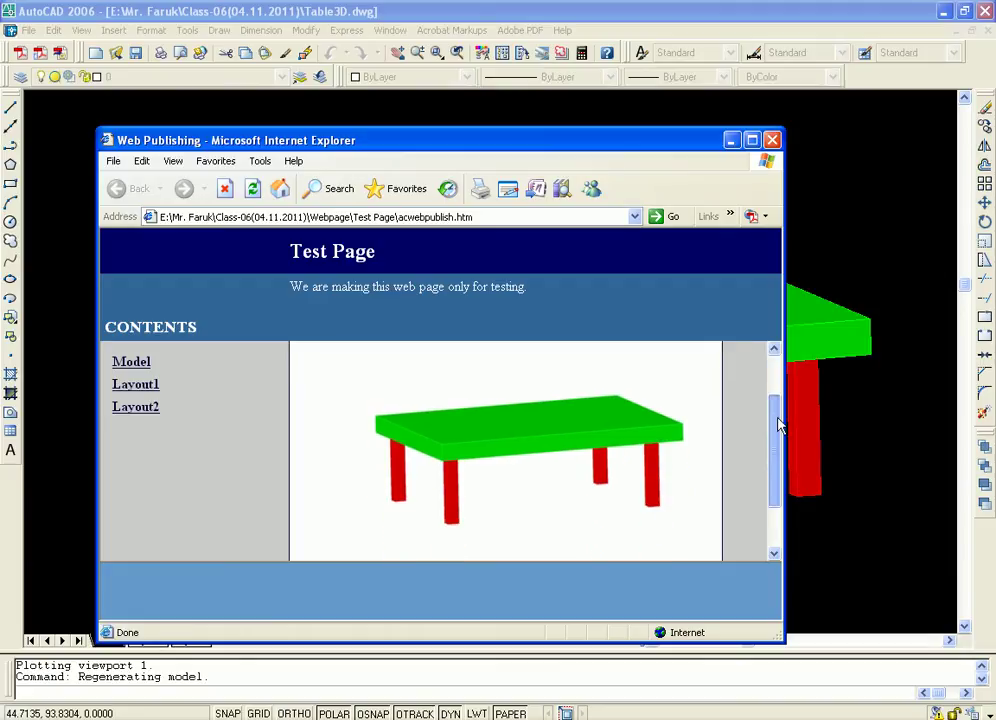
mouse_move(668, 147)
mouse_down()
mouse_move(734, 102)
mouse_move(723, 99)
mouse_up()
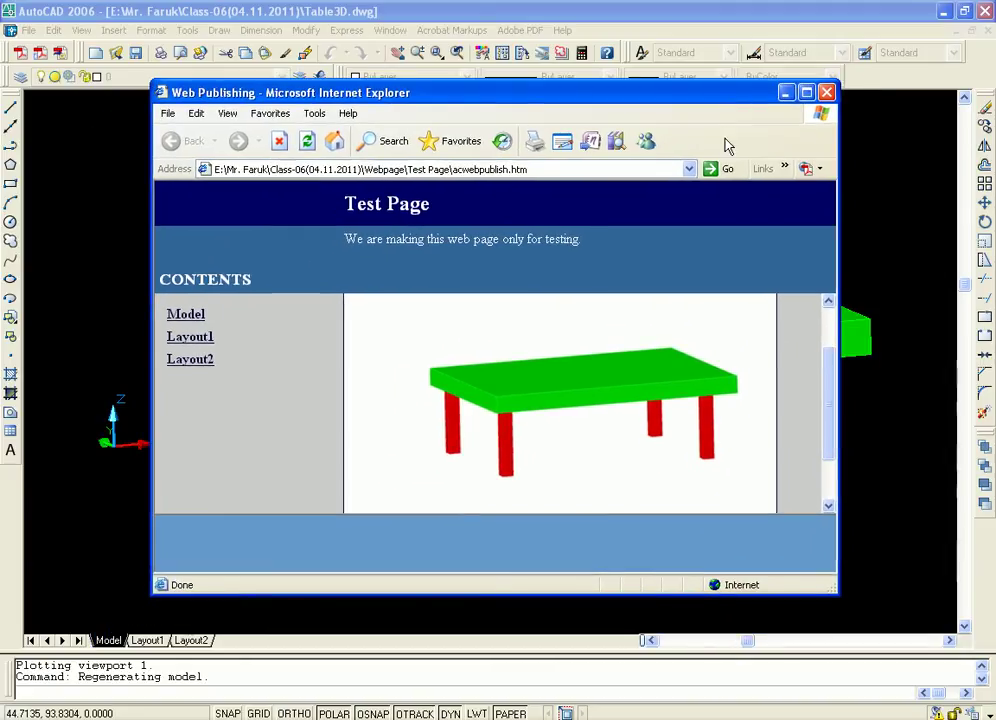
mouse_move(829, 371)
mouse_down()
mouse_move(827, 451)
mouse_move(833, 329)
mouse_move(828, 352)
mouse_up()
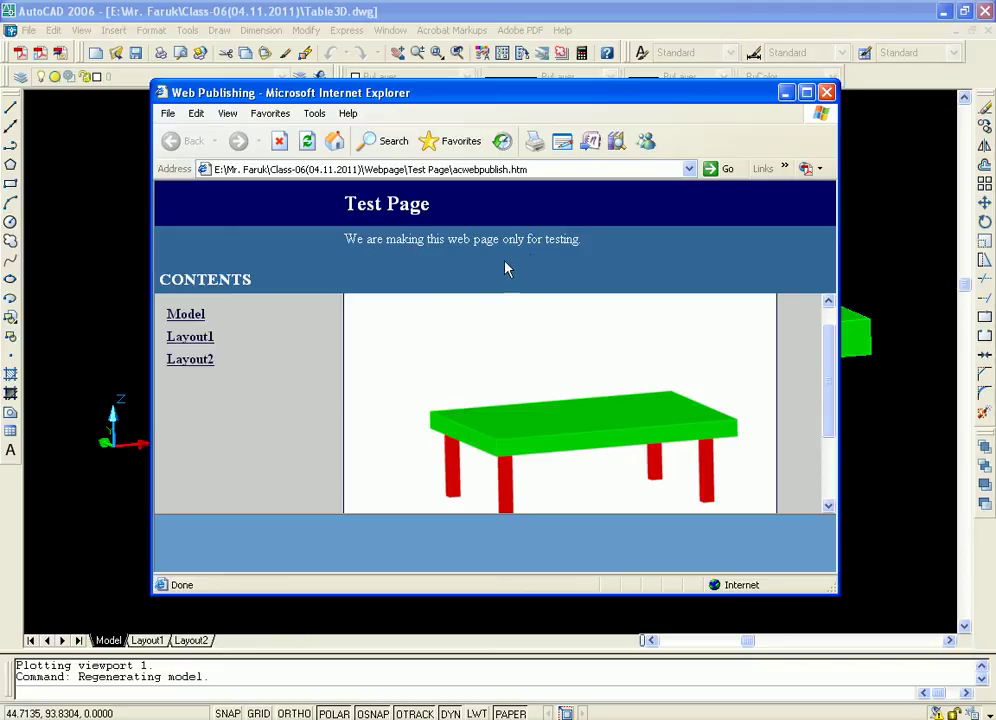
click(205, 316)
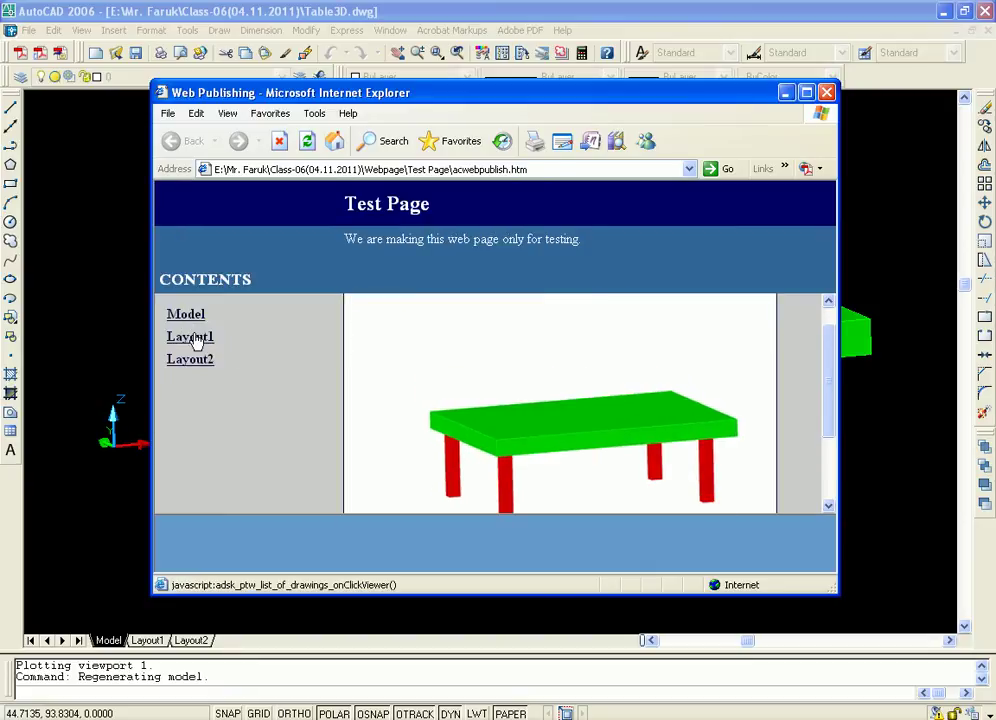
click(190, 338)
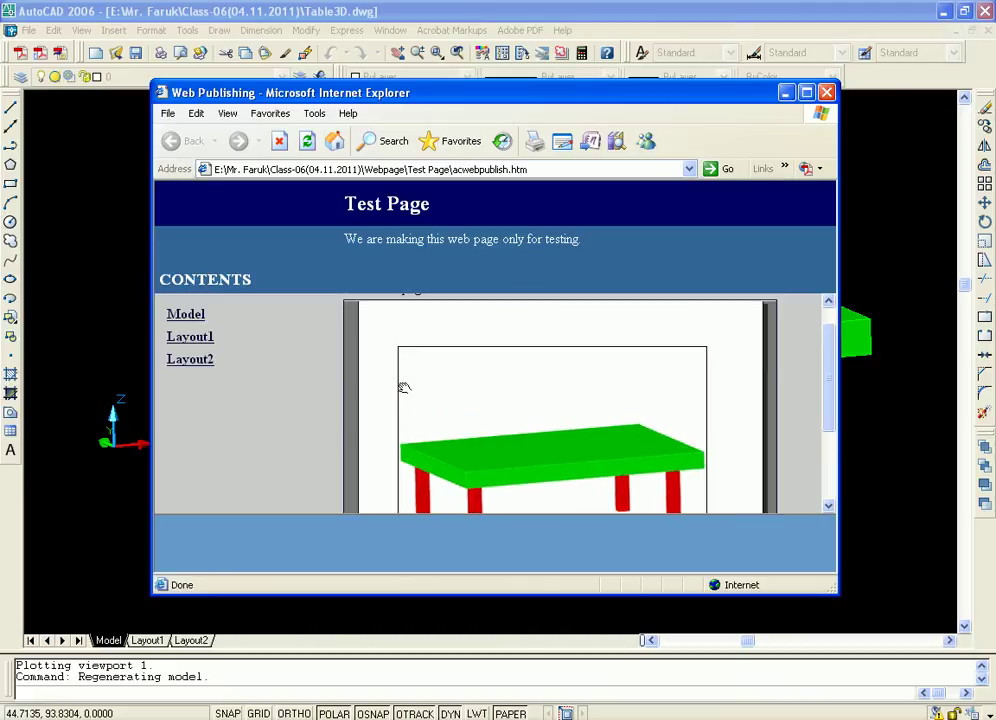
click(190, 362)
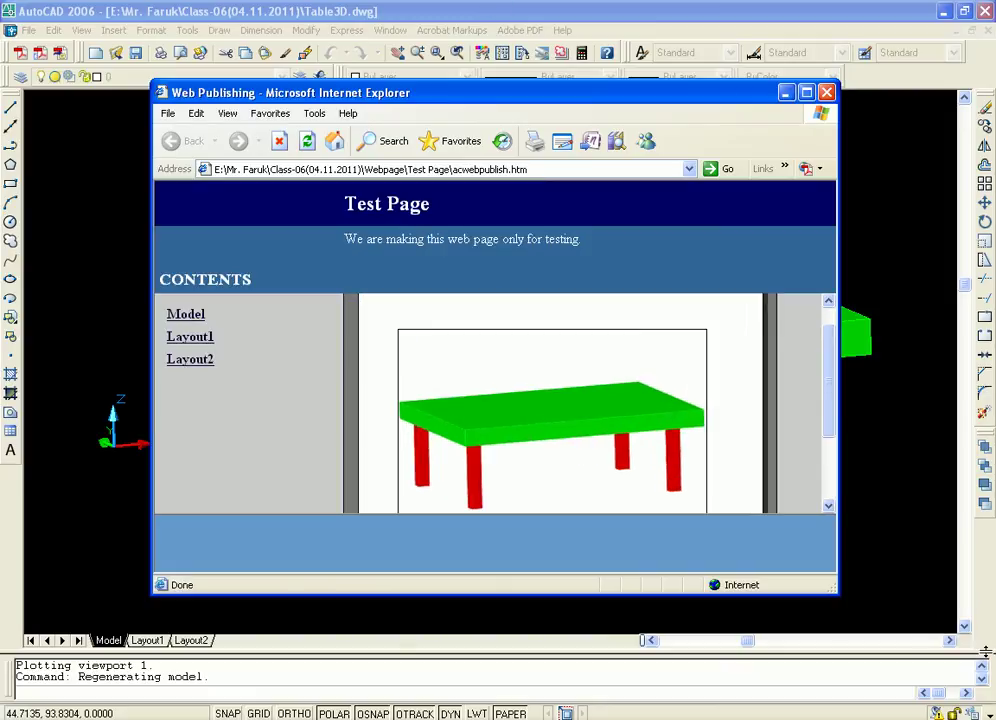
Step: Enlarge the preview browser to full screen and pan the Layout2 drawing within its frame
drag(837, 594, 914, 637)
drag(905, 392, 905, 362)
mouse_move(636, 407)
mouse_down()
mouse_move(631, 429)
mouse_move(769, 238)
mouse_up()
drag(642, 340, 705, 295)
drag(903, 343, 893, 411)
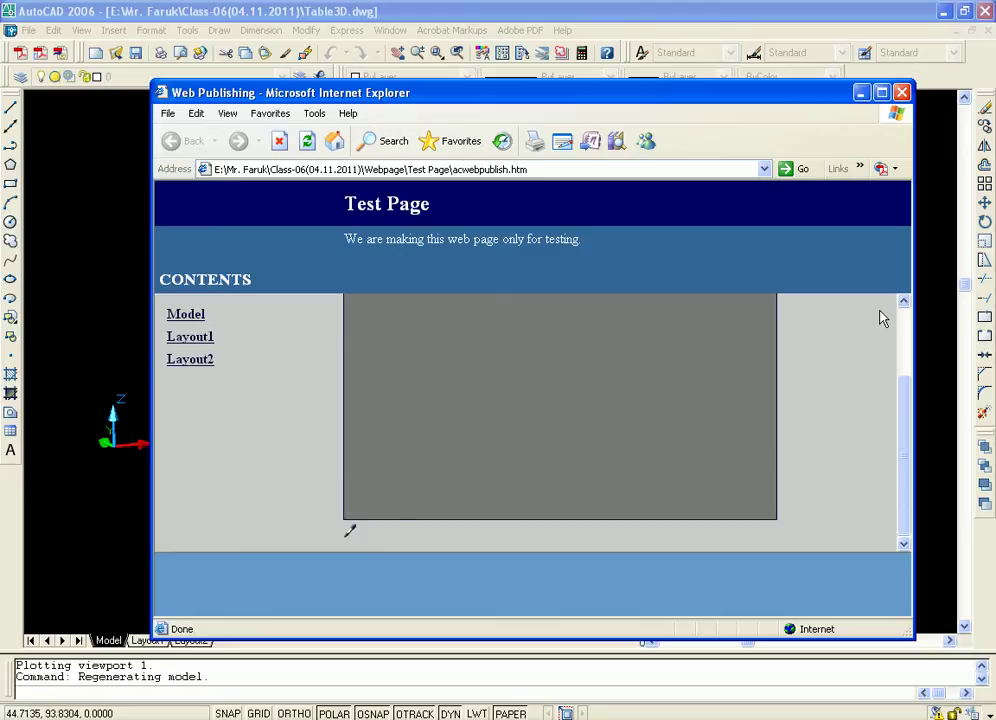
click(881, 93)
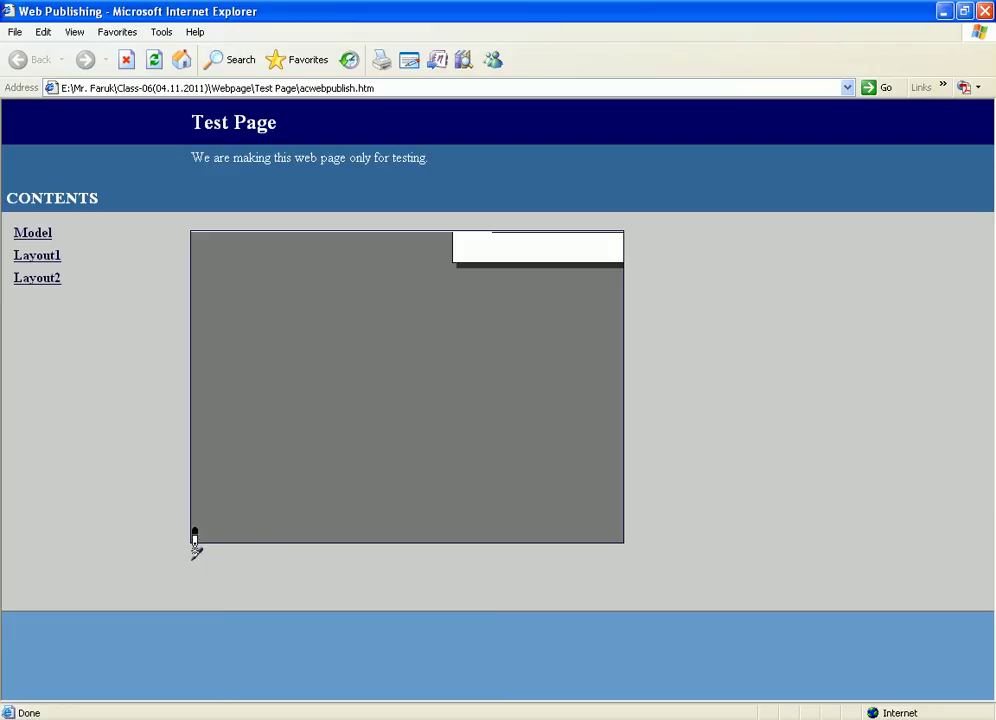
mouse_move(516, 269)
mouse_down()
mouse_move(451, 322)
mouse_move(518, 272)
mouse_up()
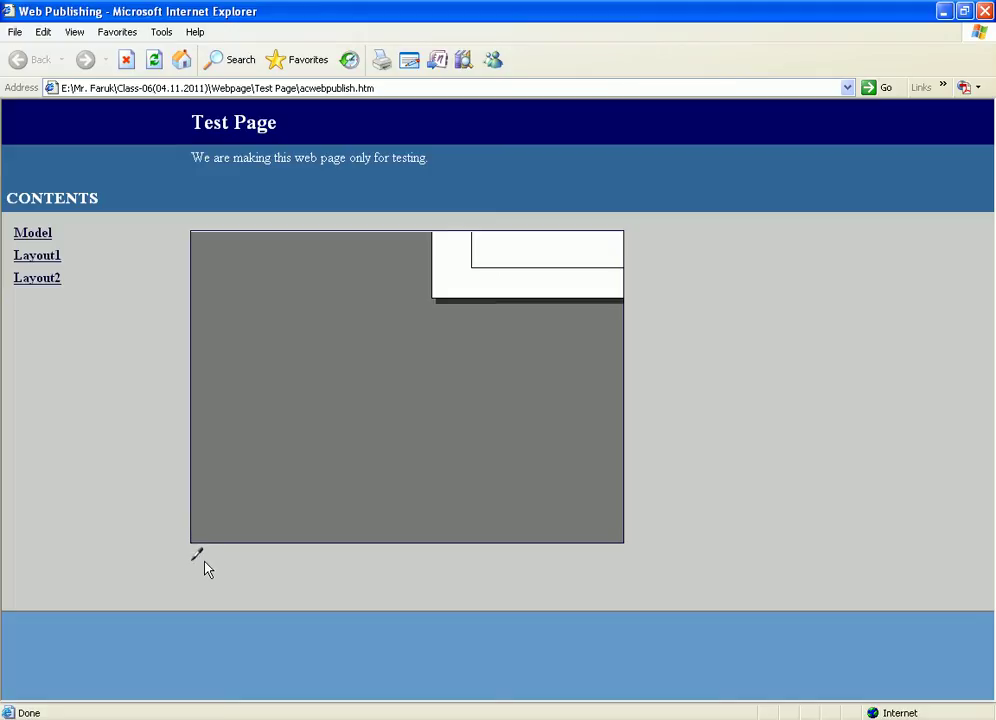
Step: Check the i-drop handle's options below the drawing, pan the reloaded table image and reload the page to reset it
right_click(199, 558)
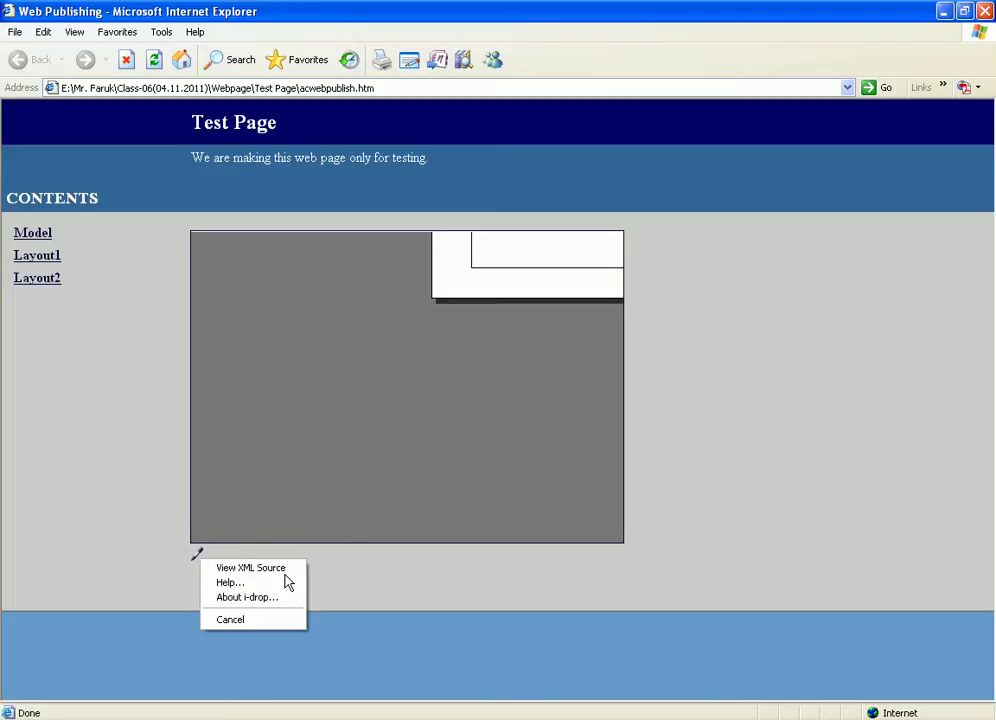
click(356, 471)
click(154, 60)
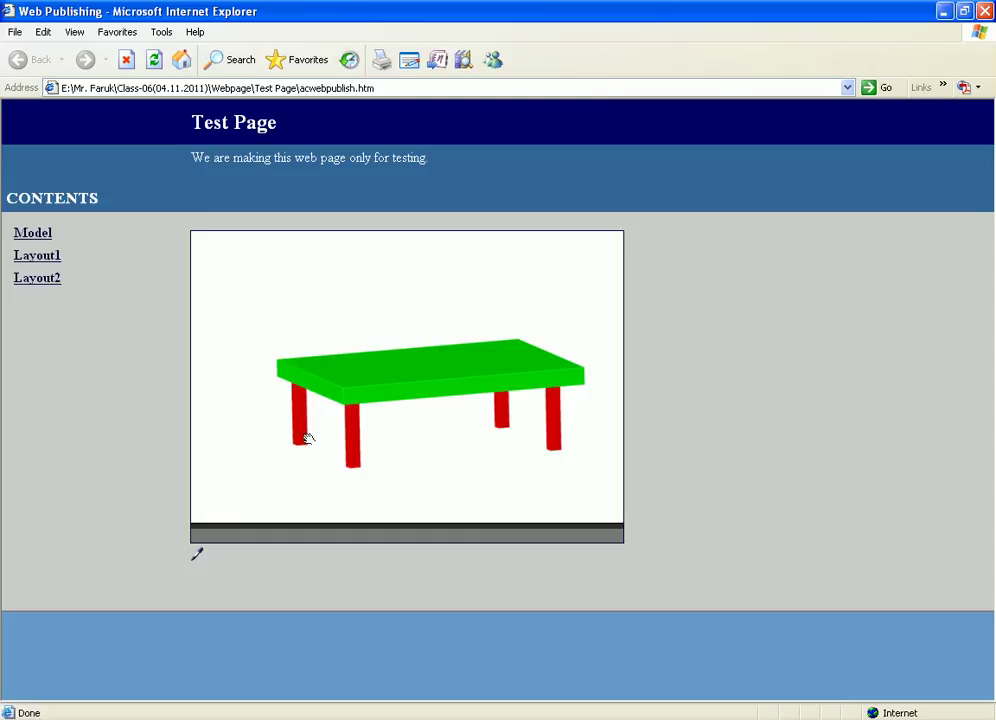
mouse_move(213, 504)
mouse_down()
mouse_move(487, 451)
mouse_move(513, 347)
mouse_move(453, 309)
mouse_move(270, 334)
mouse_move(365, 333)
mouse_move(302, 369)
mouse_move(263, 312)
mouse_move(231, 367)
mouse_move(247, 396)
mouse_move(440, 420)
mouse_up()
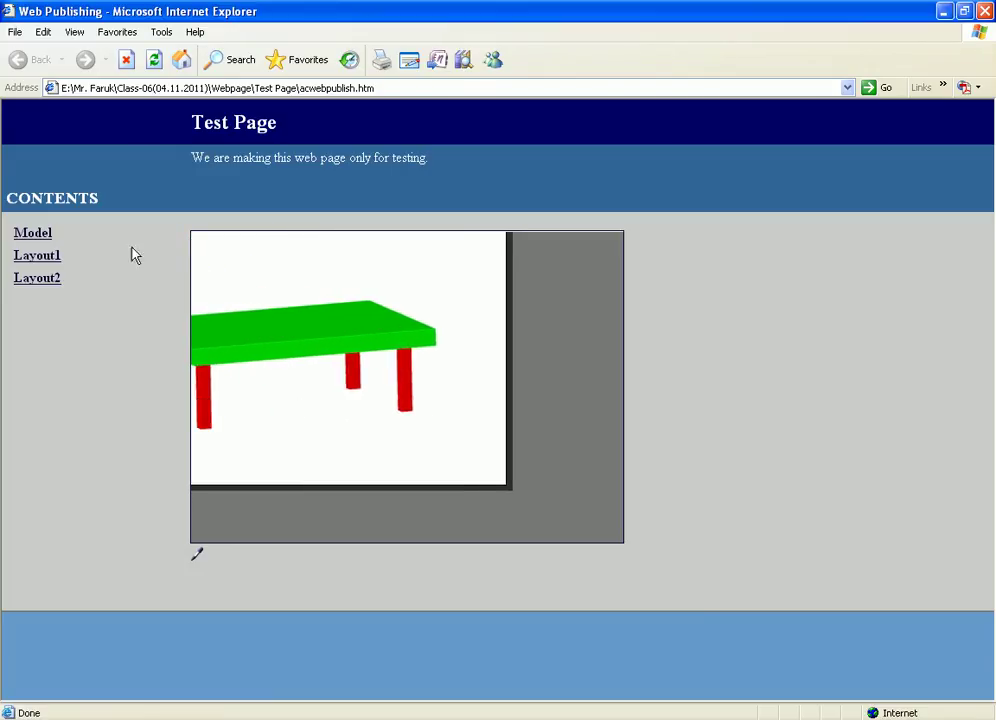
click(154, 59)
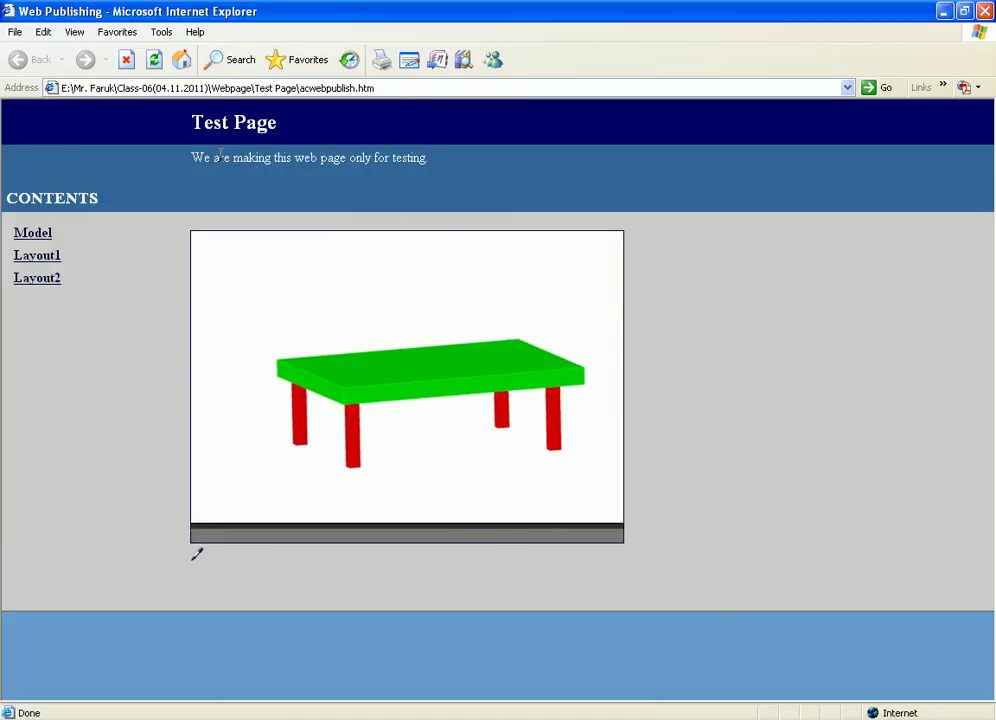
Step: Minimize the web preview, finish the Publish to Web wizard and dismiss the publish notification
click(944, 11)
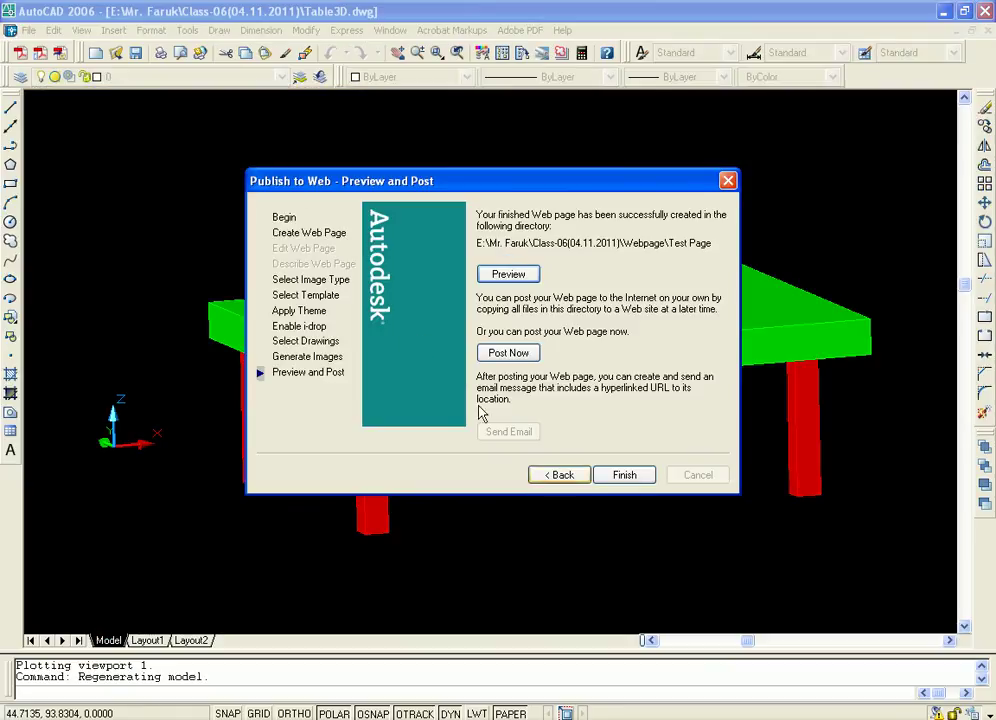
click(632, 477)
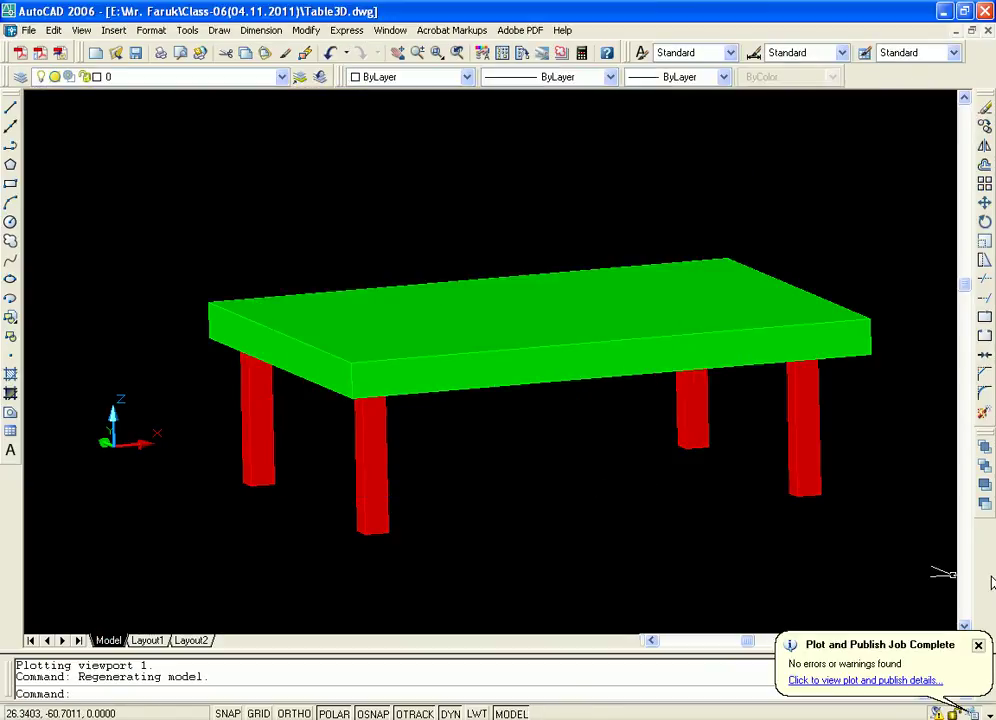
click(979, 646)
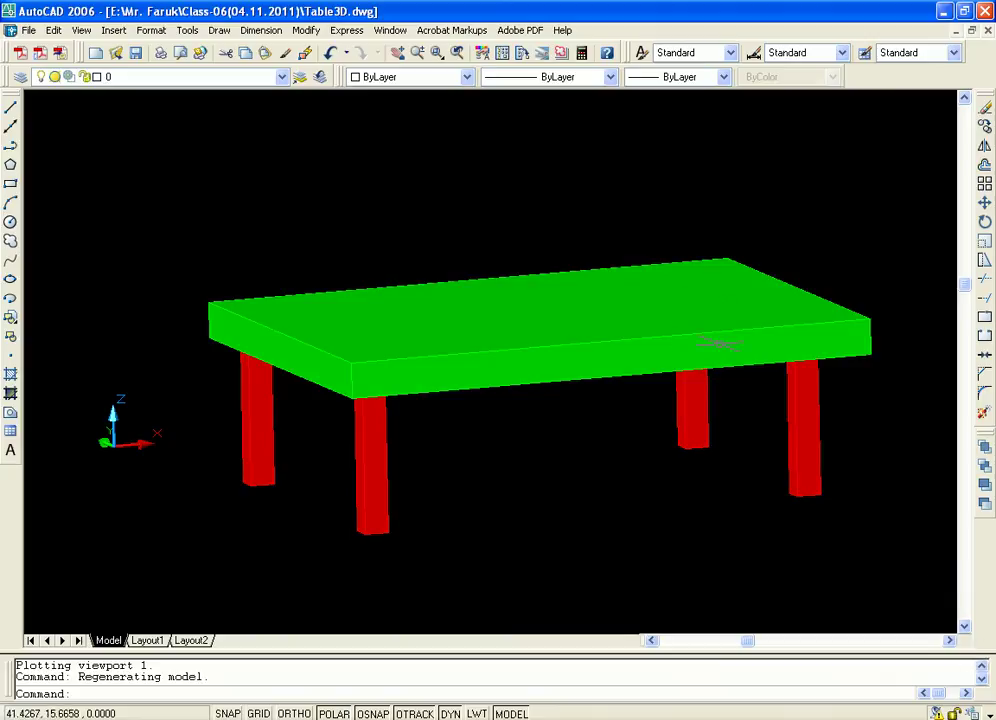
click(30, 31)
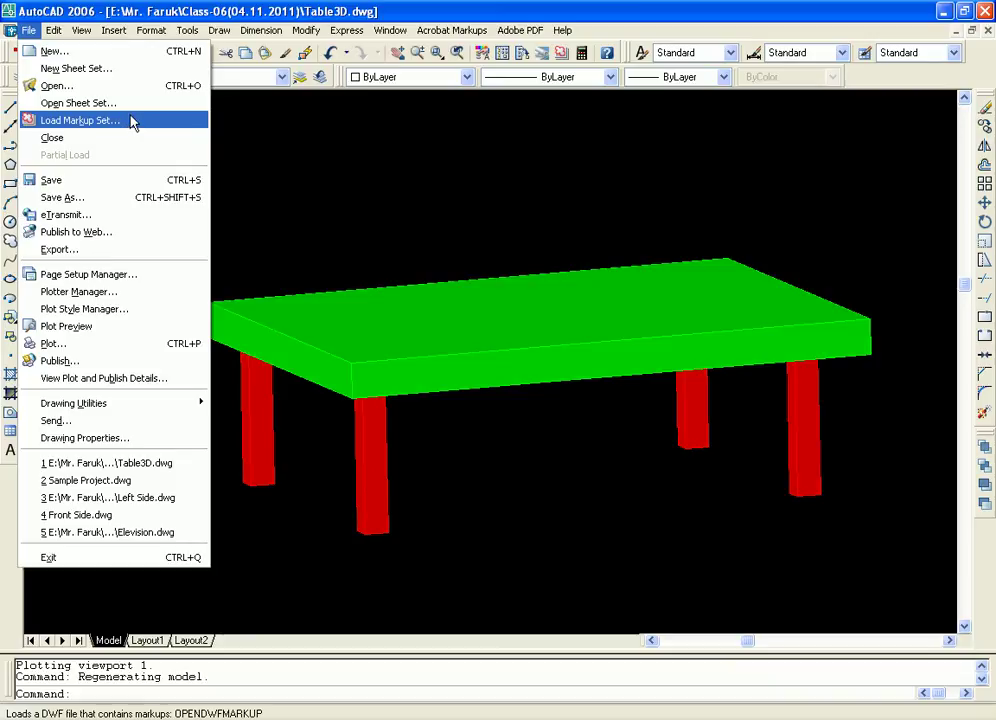
click(249, 140)
click(199, 192)
Step: Switch to the Class-06(04.11.2011) folder in Windows Explorer and open its Webpage\Test Page subfolder
key(alt+Tab)
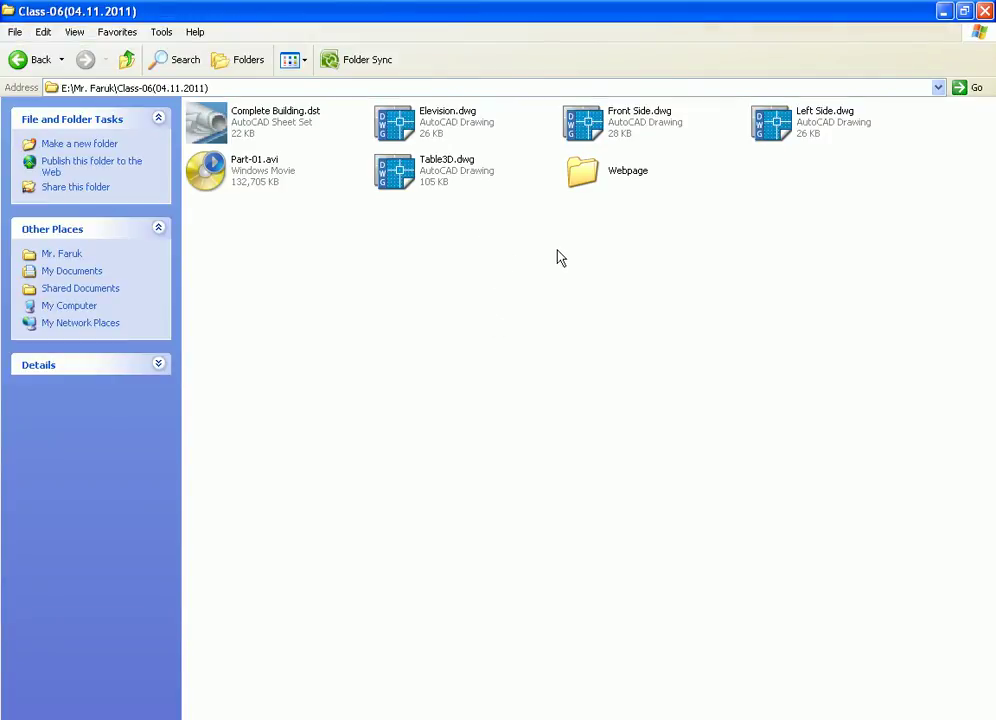
double_click(583, 178)
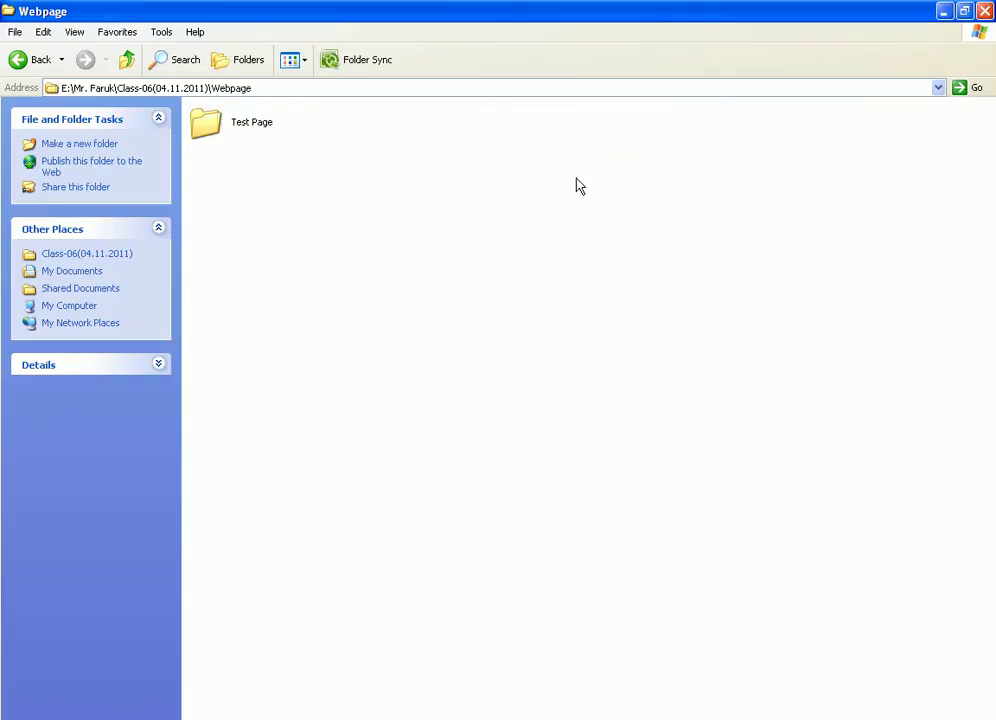
click(207, 134)
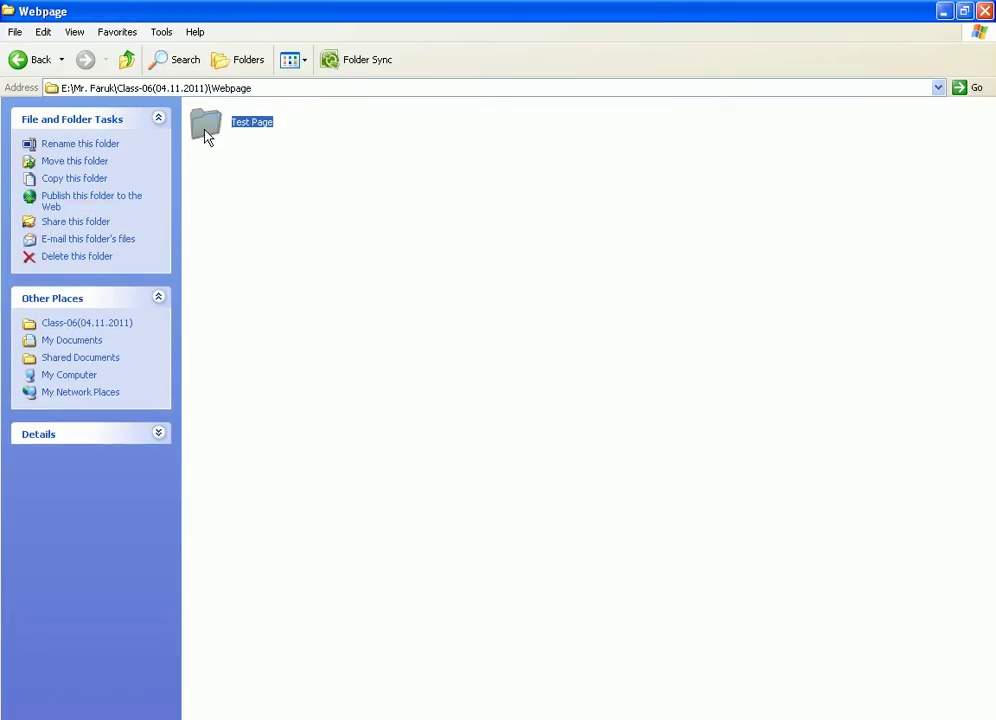
double_click(207, 134)
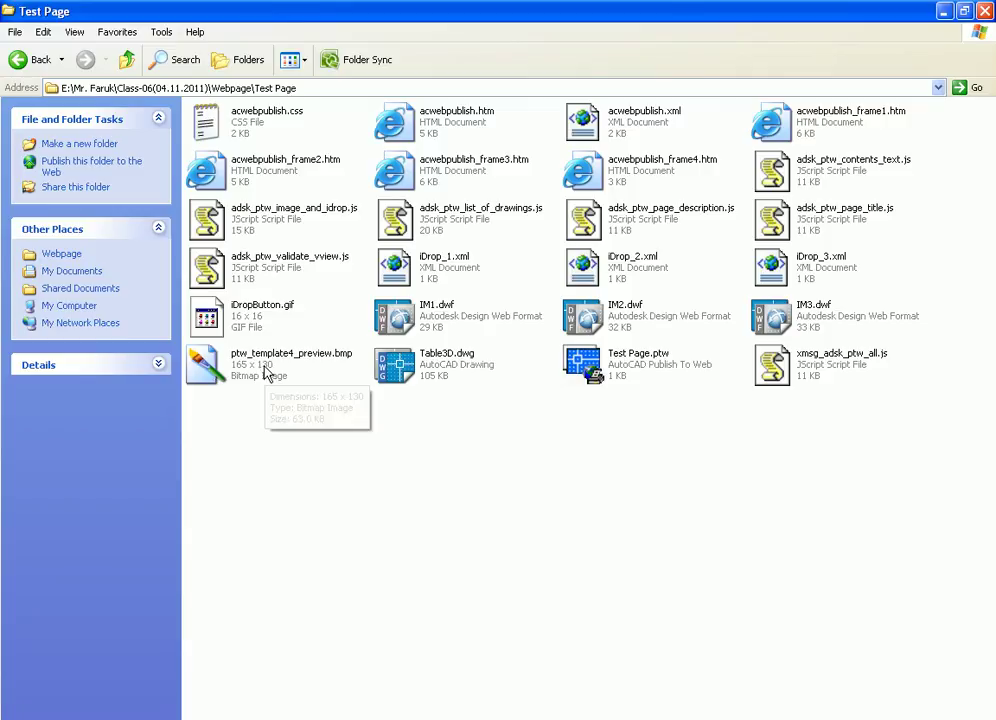
Step: Preview the image ptw_template4_preview.bmp and close the picture viewer again
click(204, 378)
right_click(204, 378)
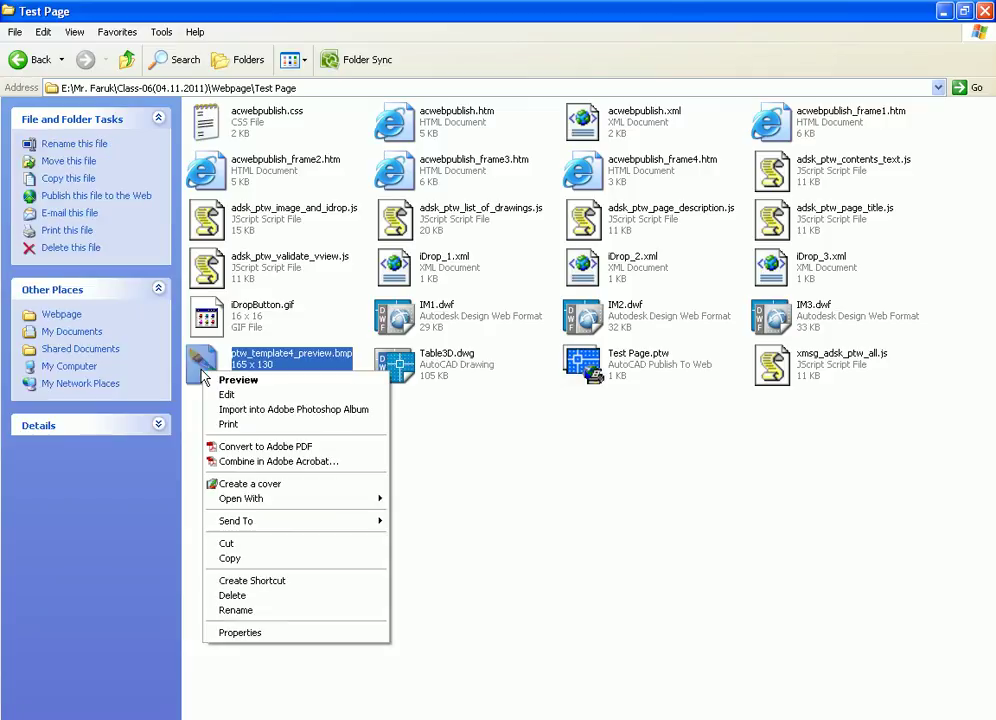
click(218, 380)
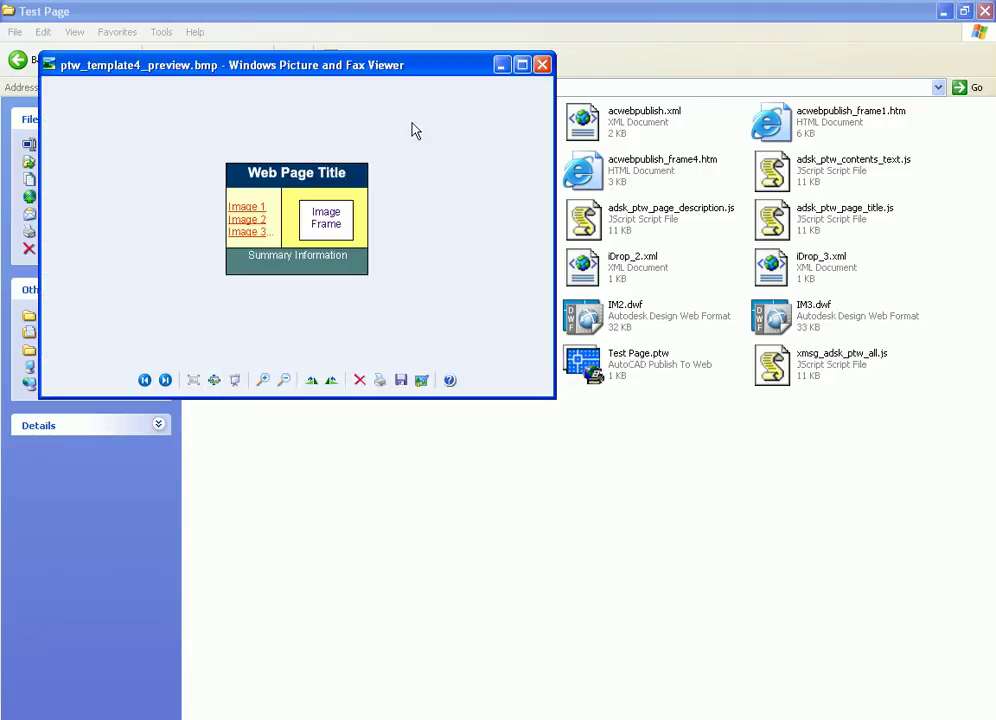
drag(450, 65, 666, 210)
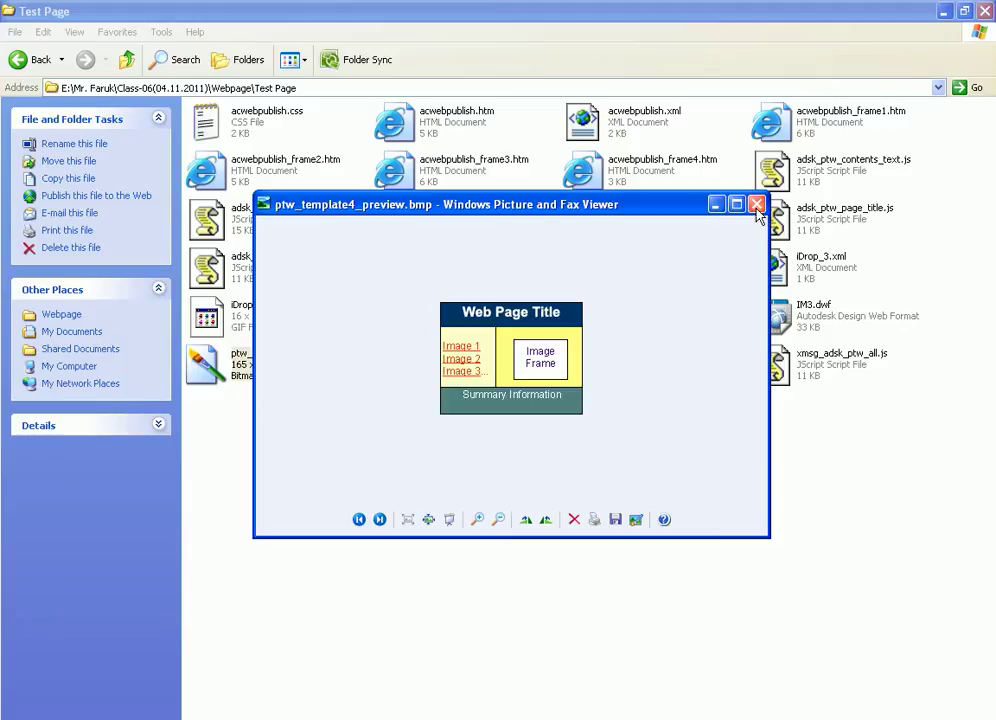
click(755, 203)
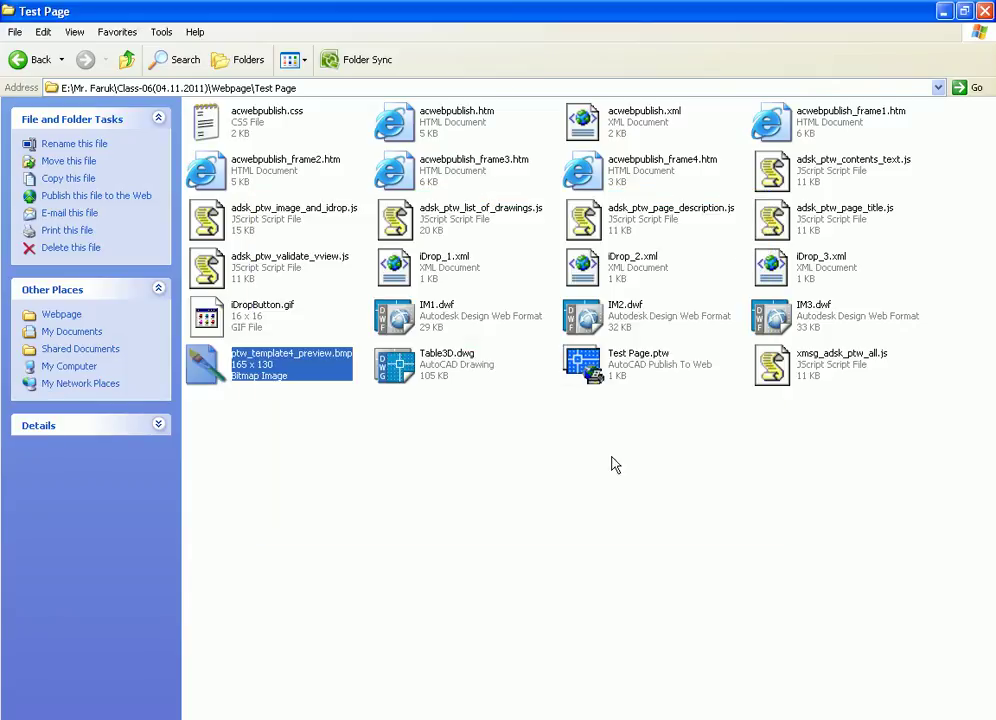
Step: Examine the published files Table3D.dwg, IM1.dwf, IM2.dwf and IM3.dwf in the Test Page folder
click(440, 367)
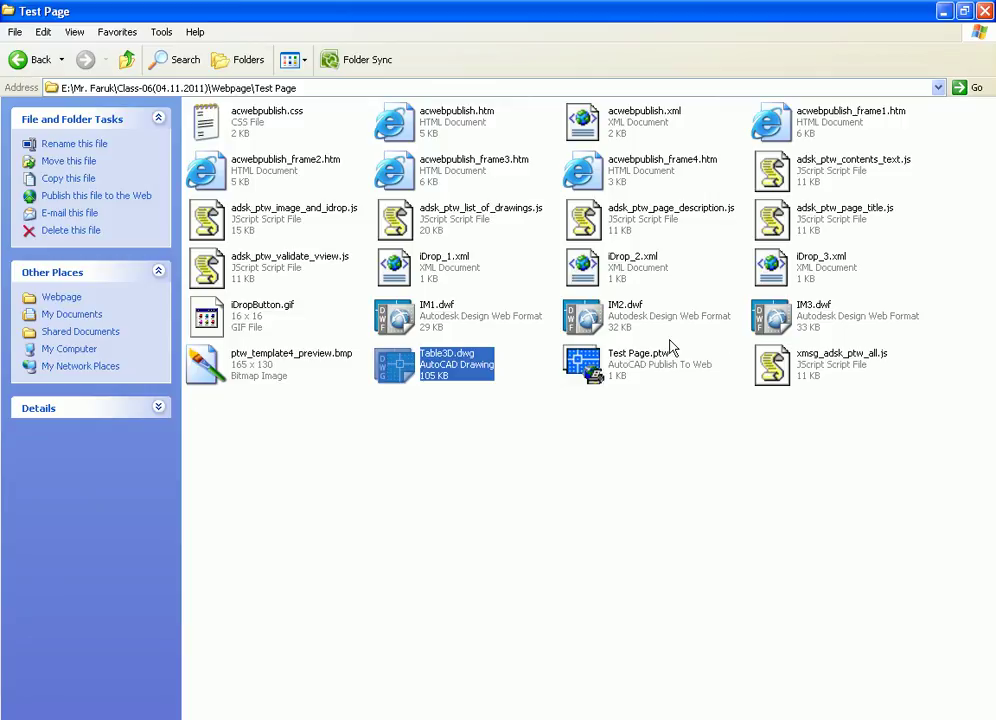
click(578, 486)
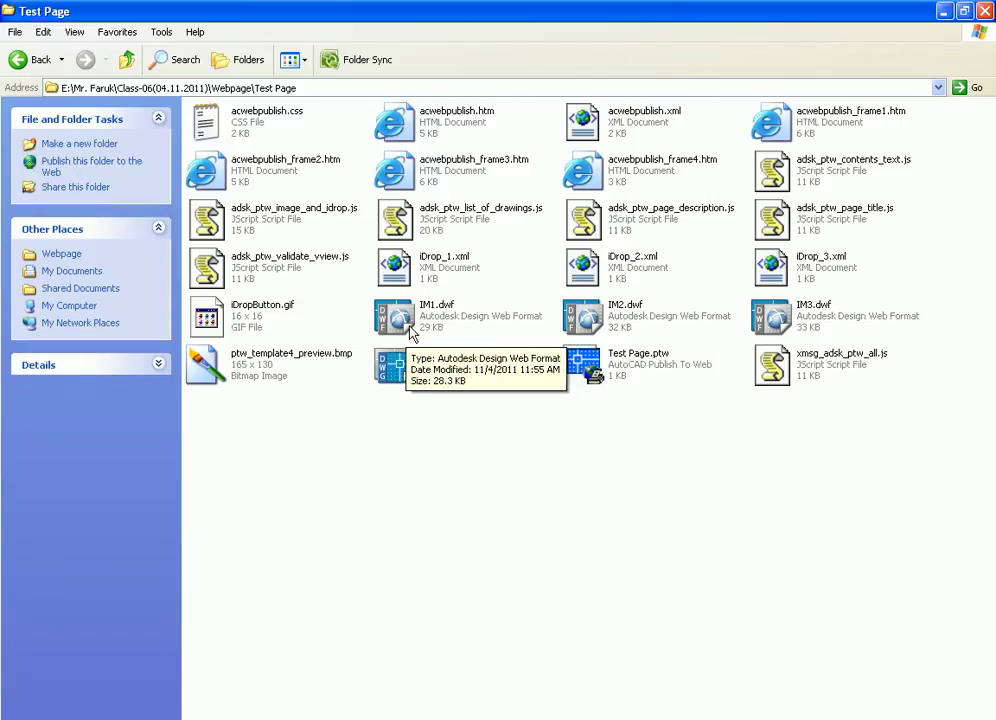
click(430, 316)
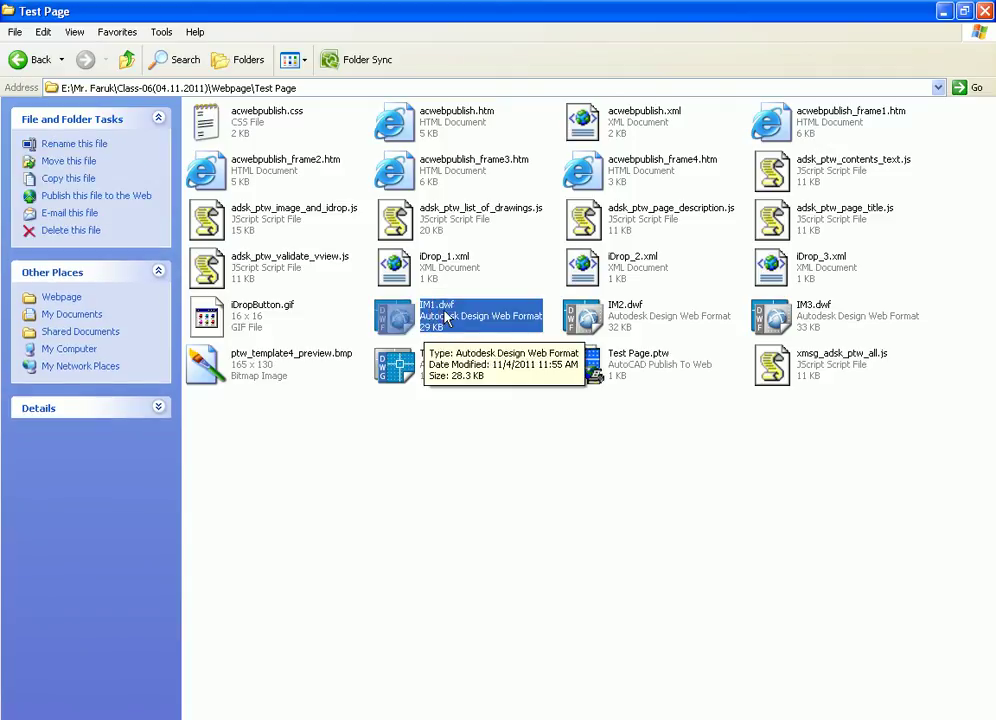
click(590, 316)
click(795, 318)
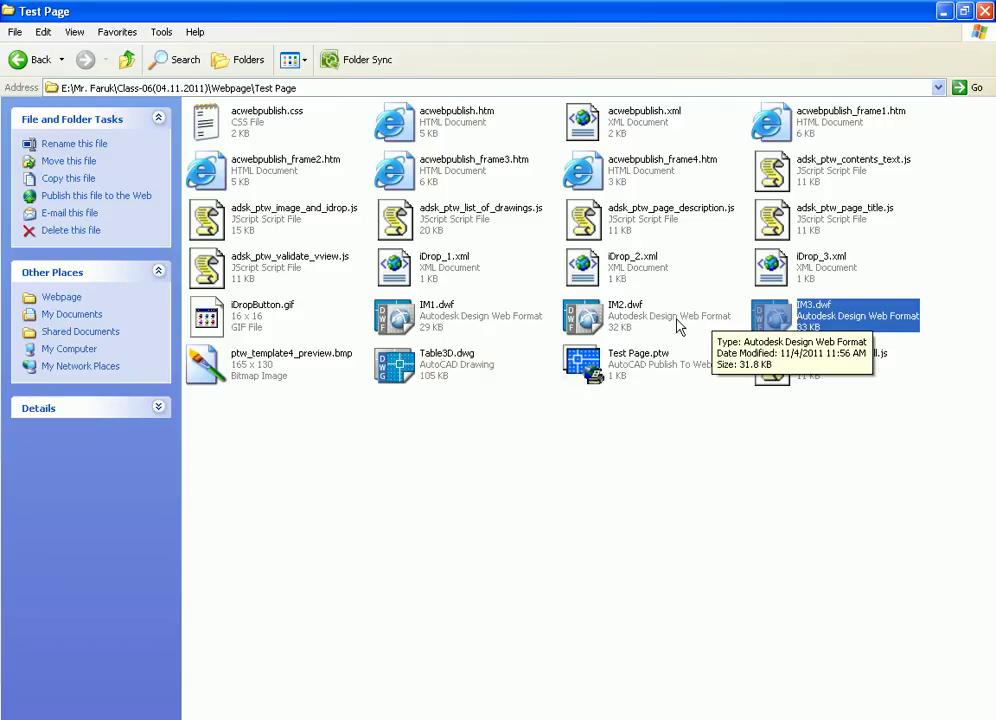
click(645, 549)
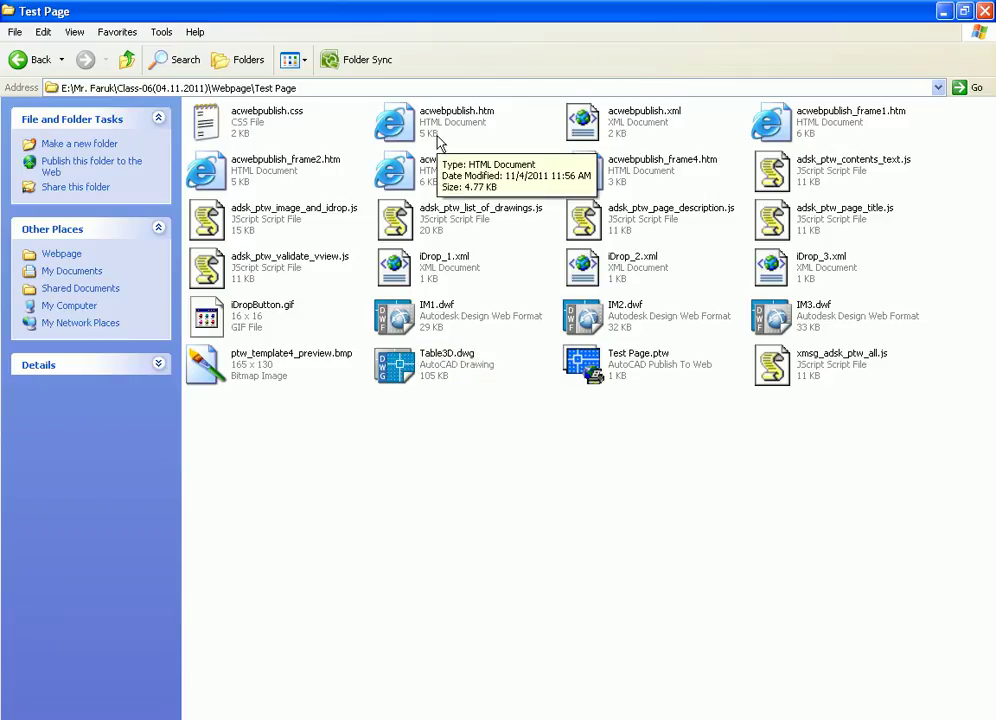
Step: Switch back to AutoCAD, start loading a markup set and set the location to look in to drive STUDENT (E:)
key(alt+Tab)
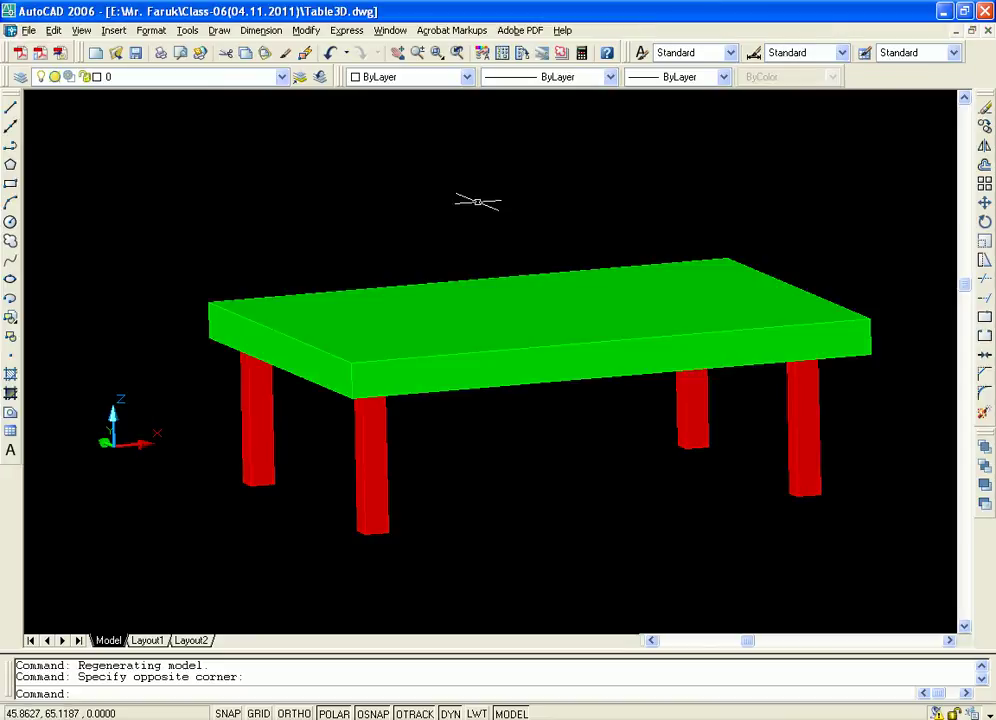
click(30, 32)
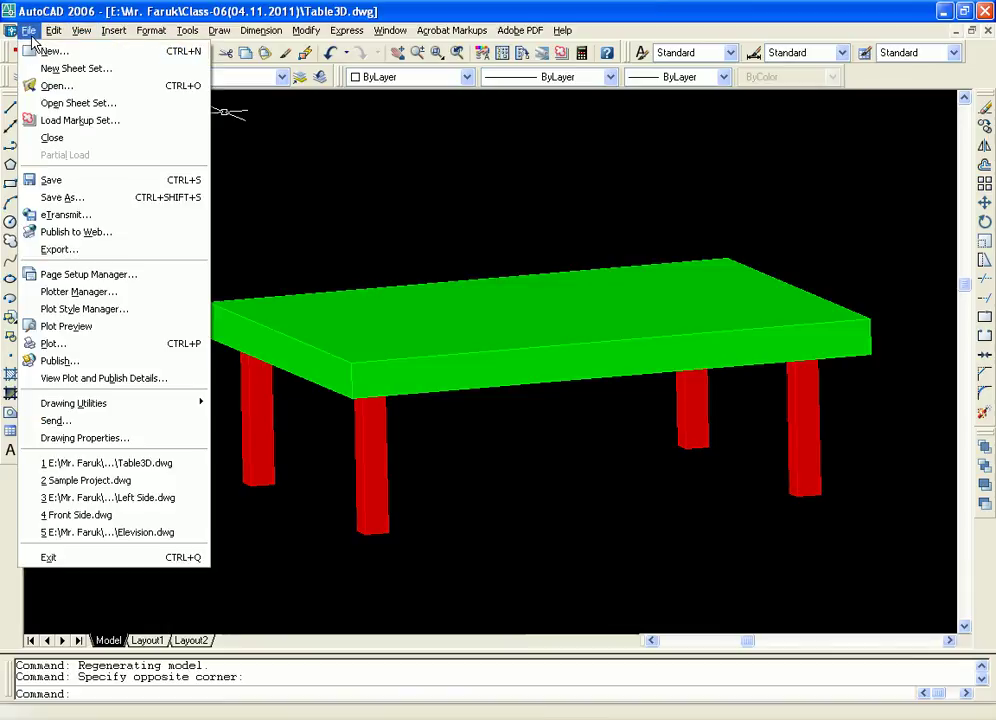
click(80, 120)
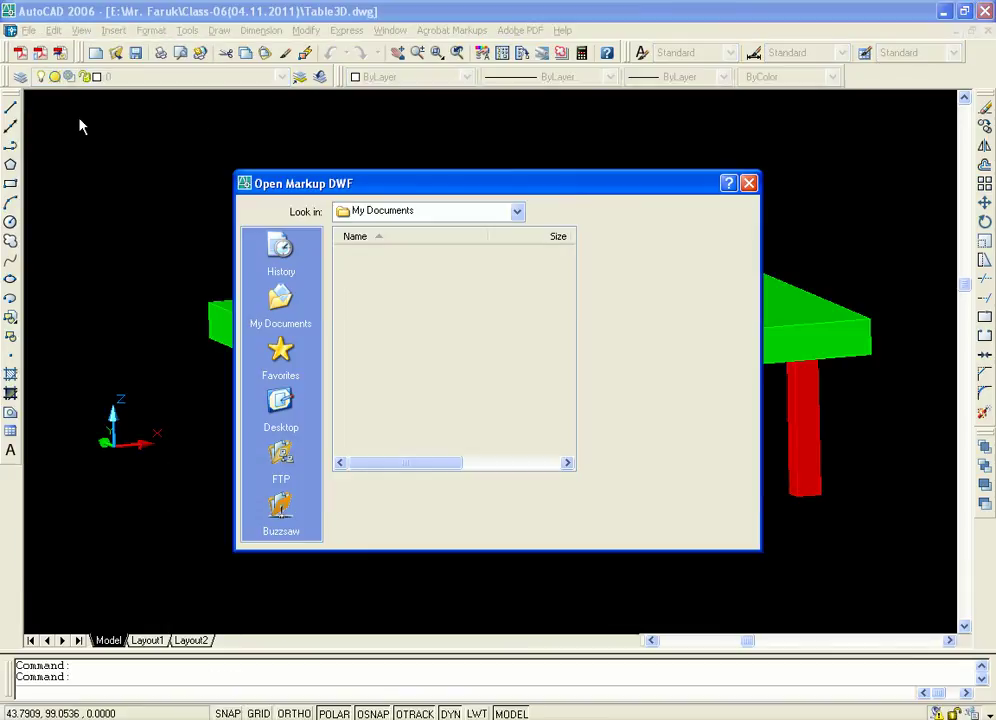
drag(391, 189, 286, 140)
click(383, 156)
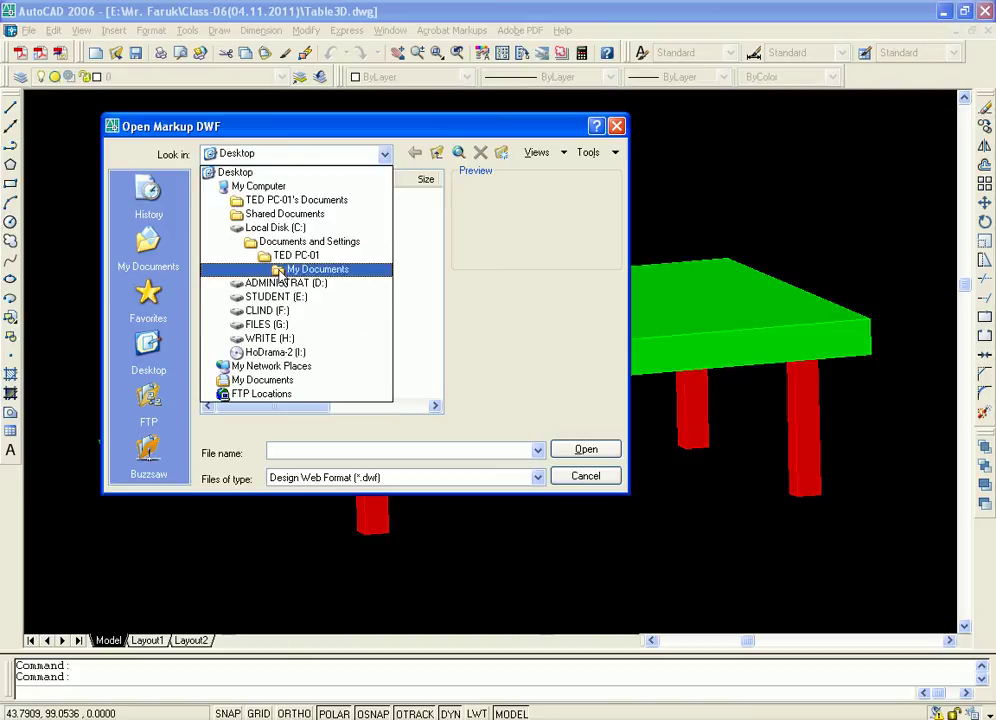
click(272, 297)
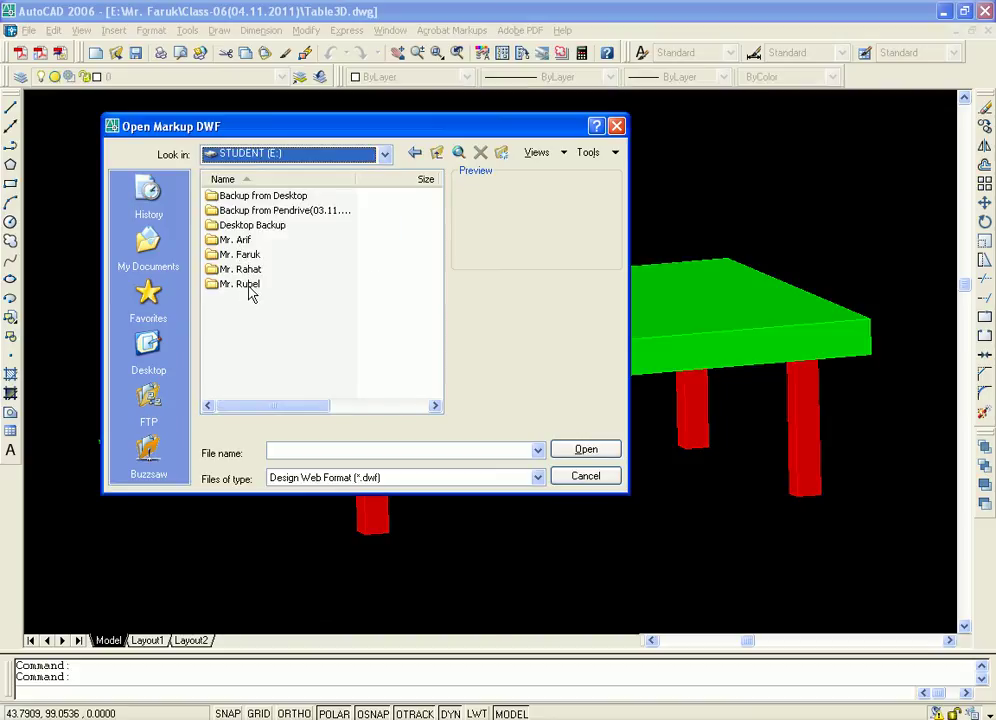
Step: Browse into the instructor's folder that holds Class-06(04.11.2011) and go to its Webpage\Test Page subfolder
double_click(248, 270)
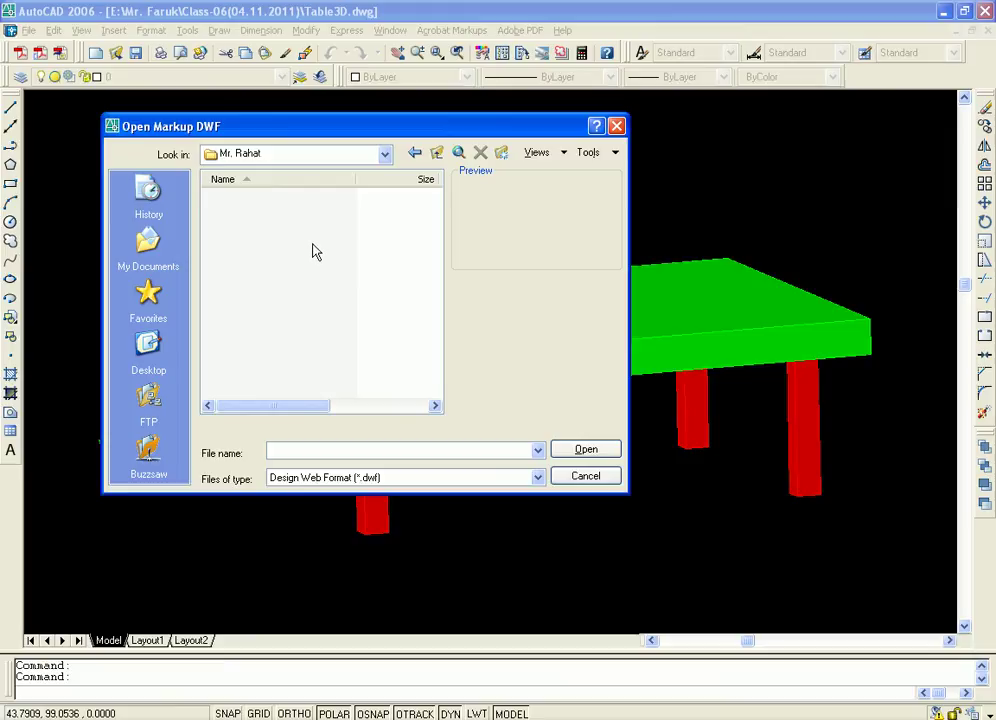
click(436, 155)
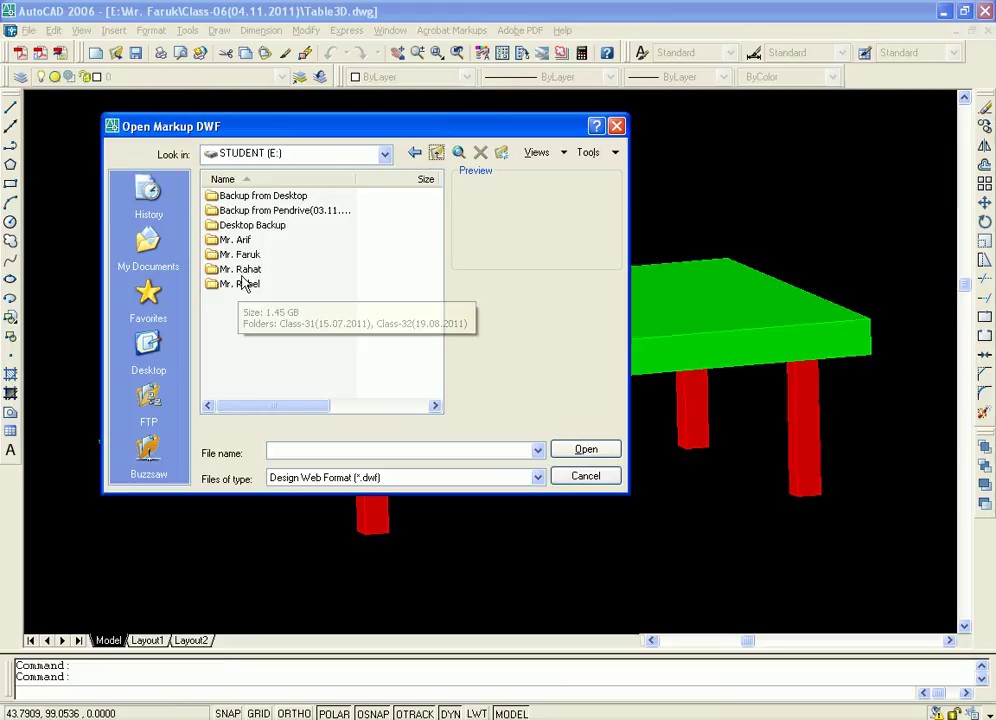
click(253, 257)
double_click(253, 257)
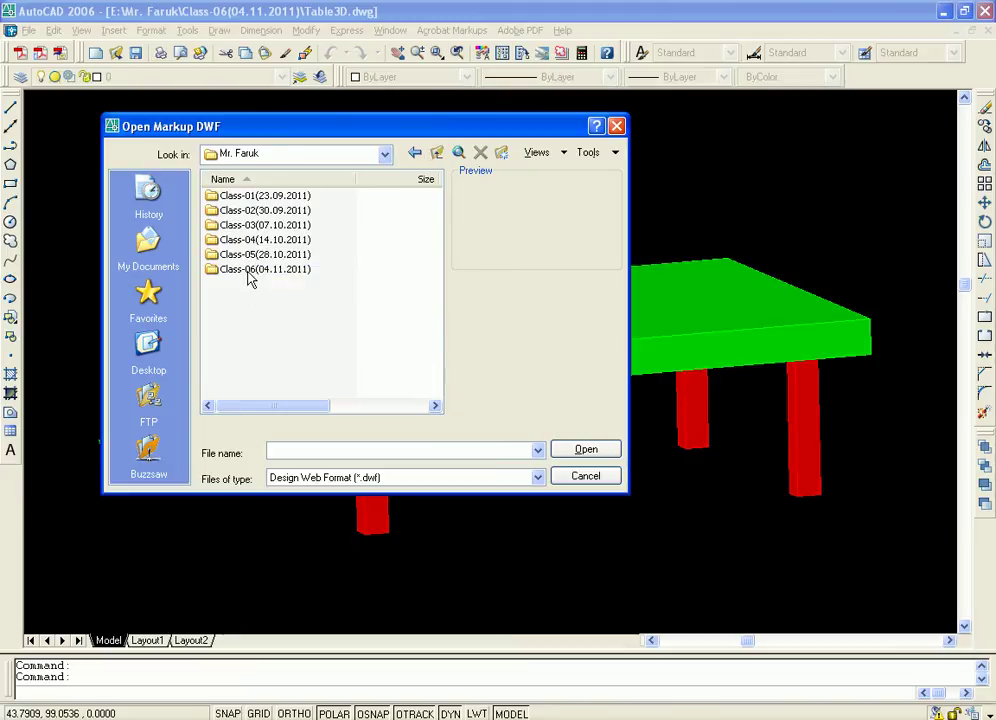
double_click(247, 268)
double_click(251, 200)
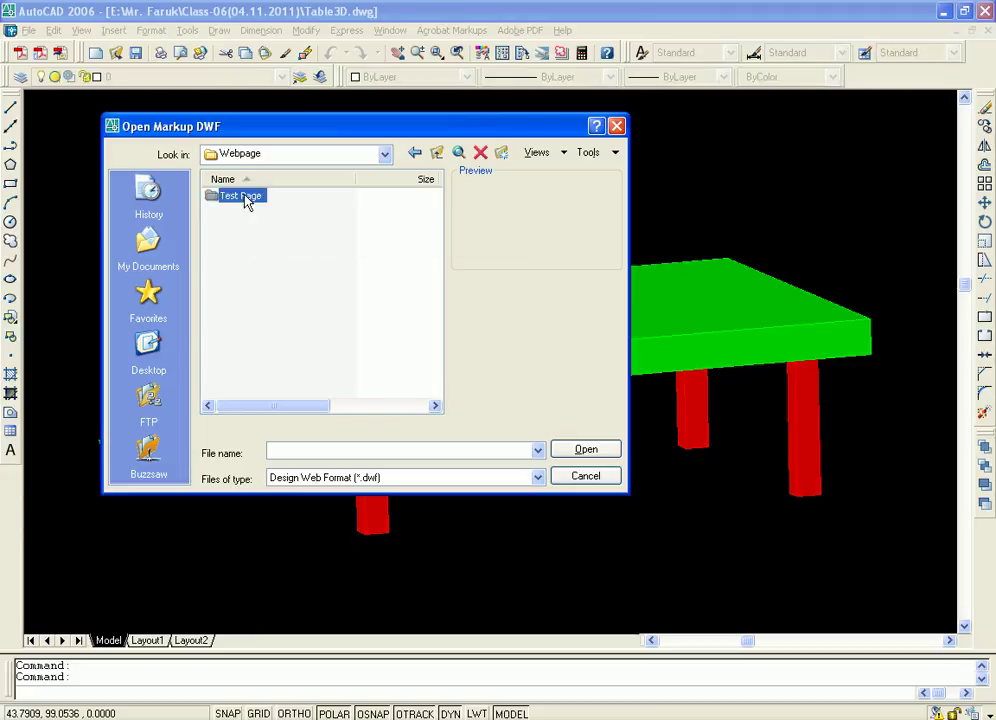
double_click(245, 197)
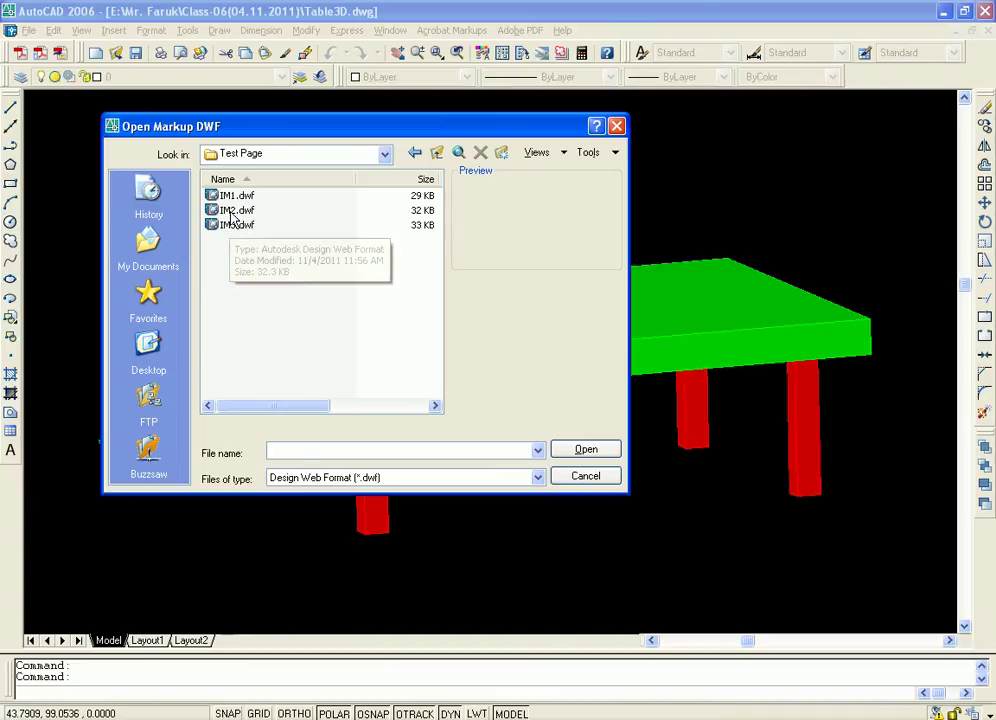
Step: Choose IM3.dwf from the Test Page folder and open it as the markup DWF
click(229, 214)
click(228, 226)
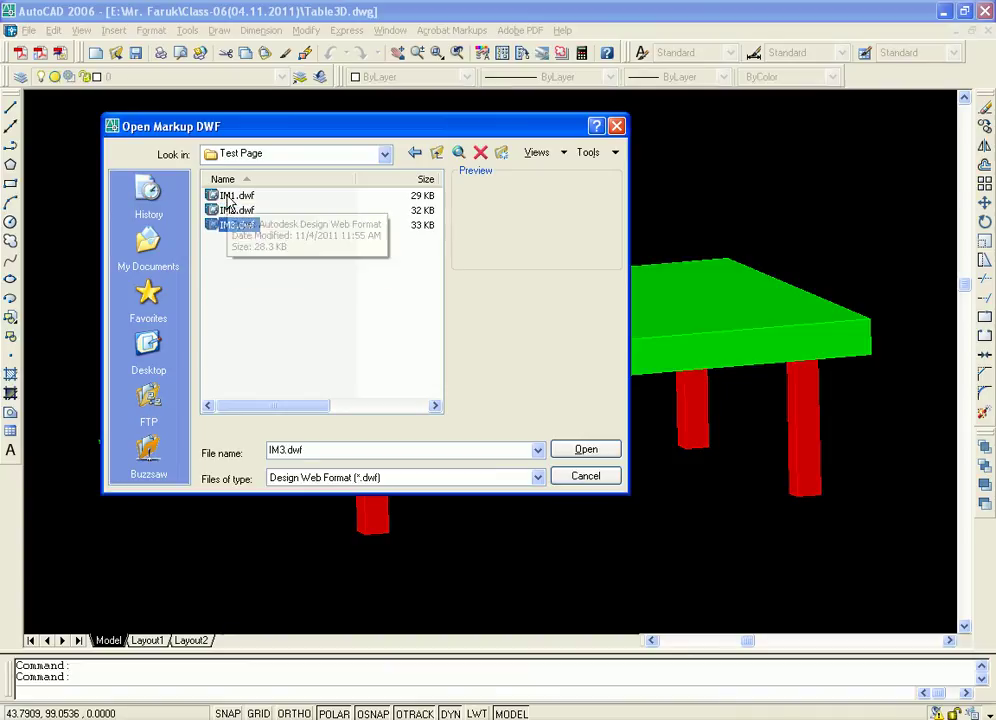
key(Up)
key(Up)
click(230, 225)
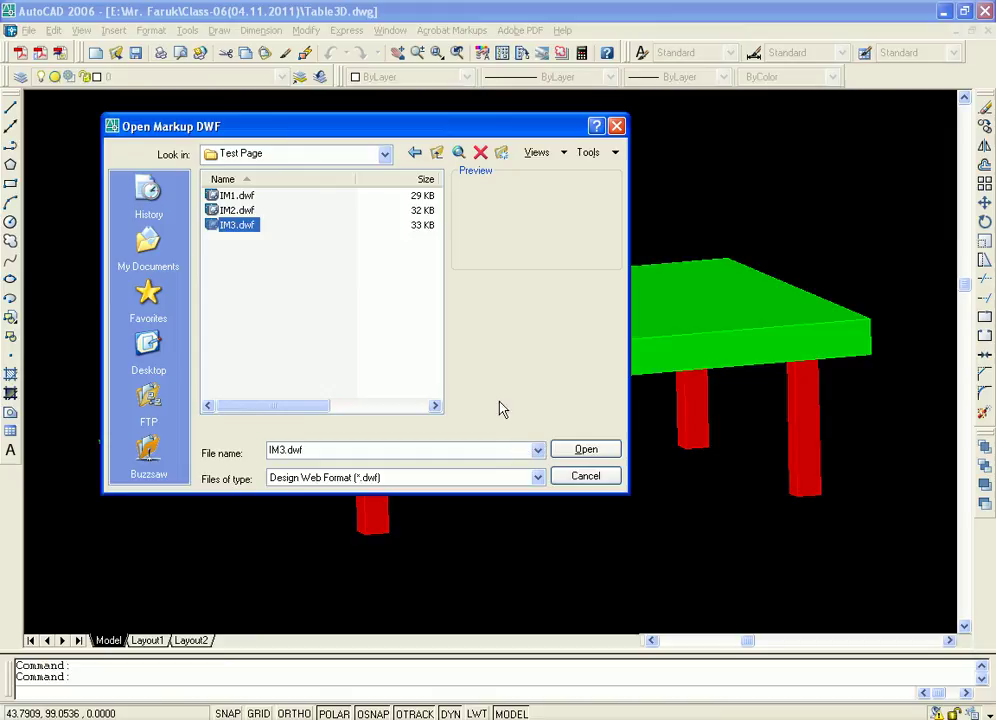
click(568, 455)
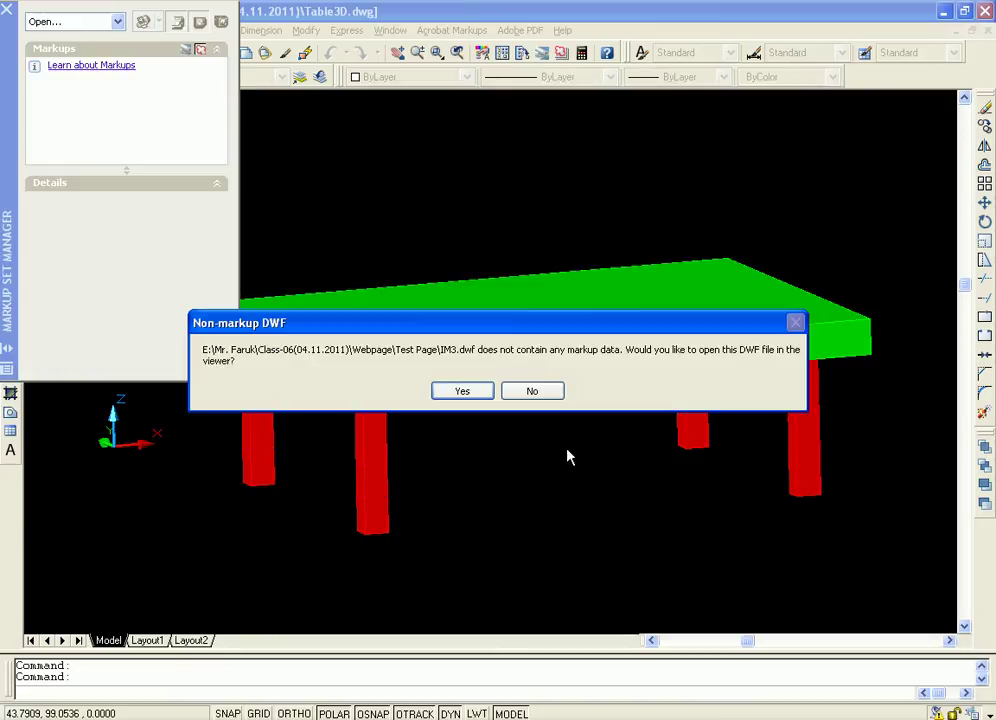
Step: Agree to open IM3.dwf in the Autodesk DWF Viewer, decline the update check and maximize the viewer window
click(462, 391)
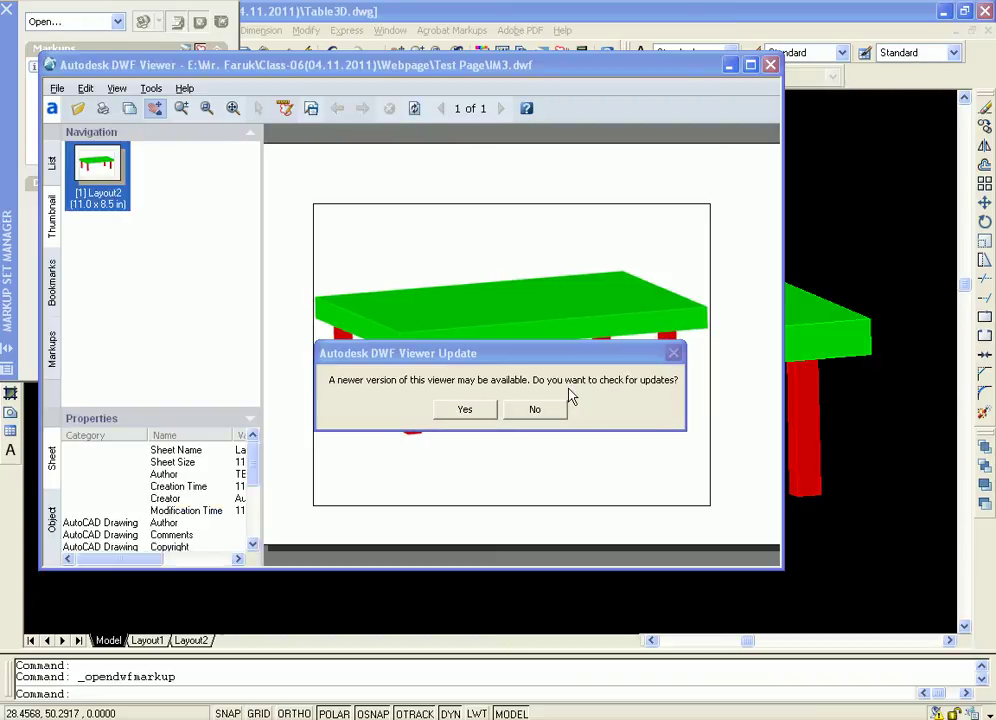
click(537, 410)
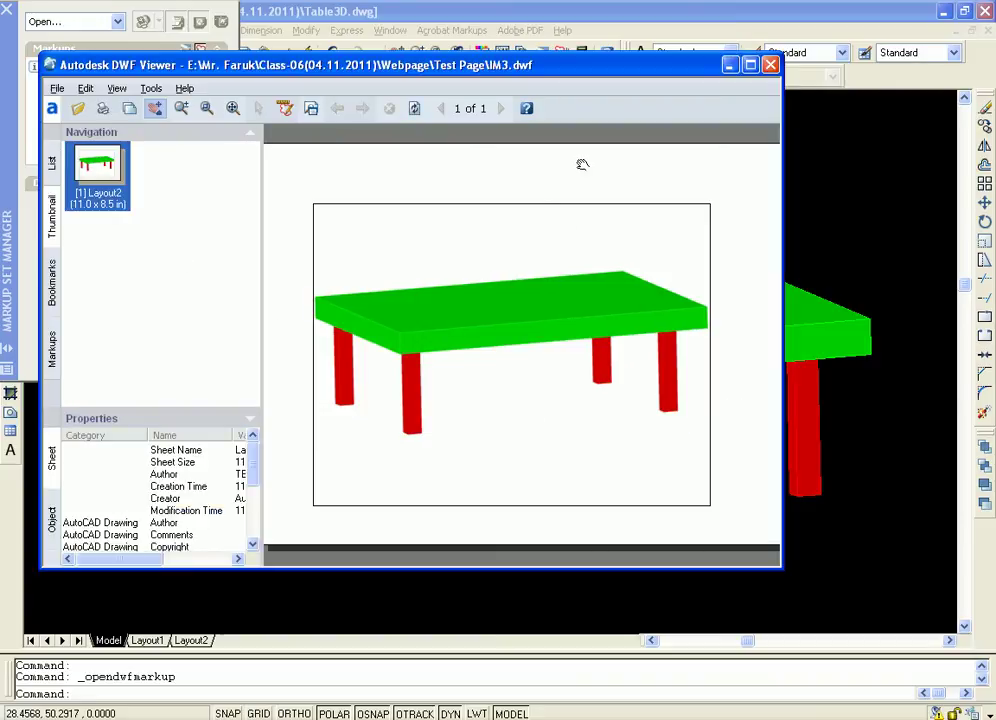
click(751, 66)
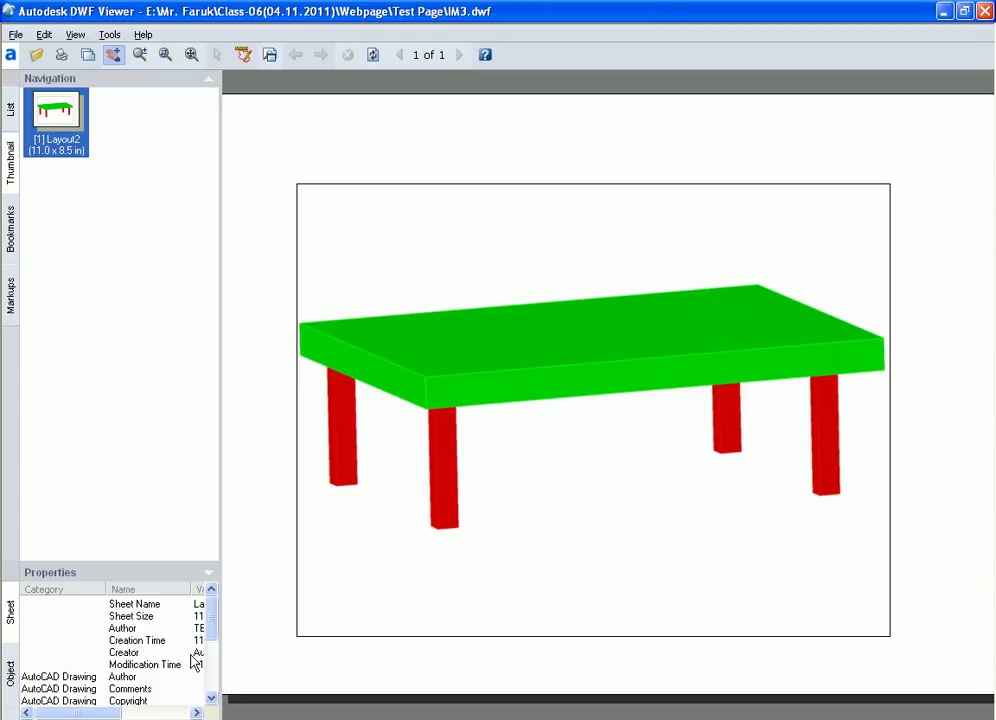
Step: Browse the installed programs to find Autodesk DWF Viewer in the Autodesk group, then dismiss the program list
key(super)
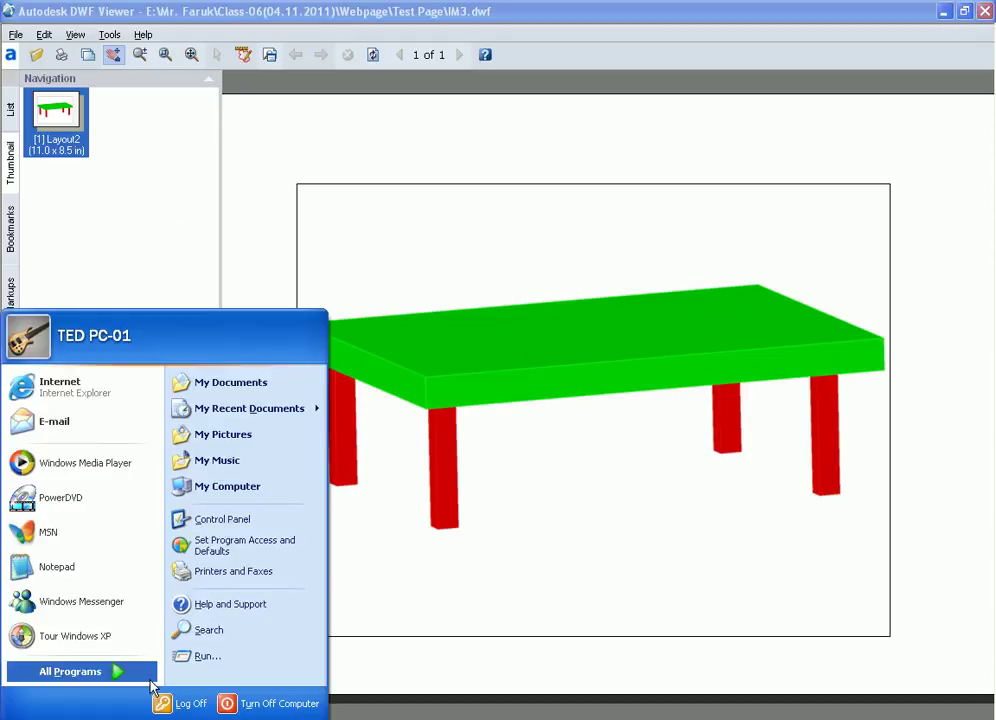
click(140, 671)
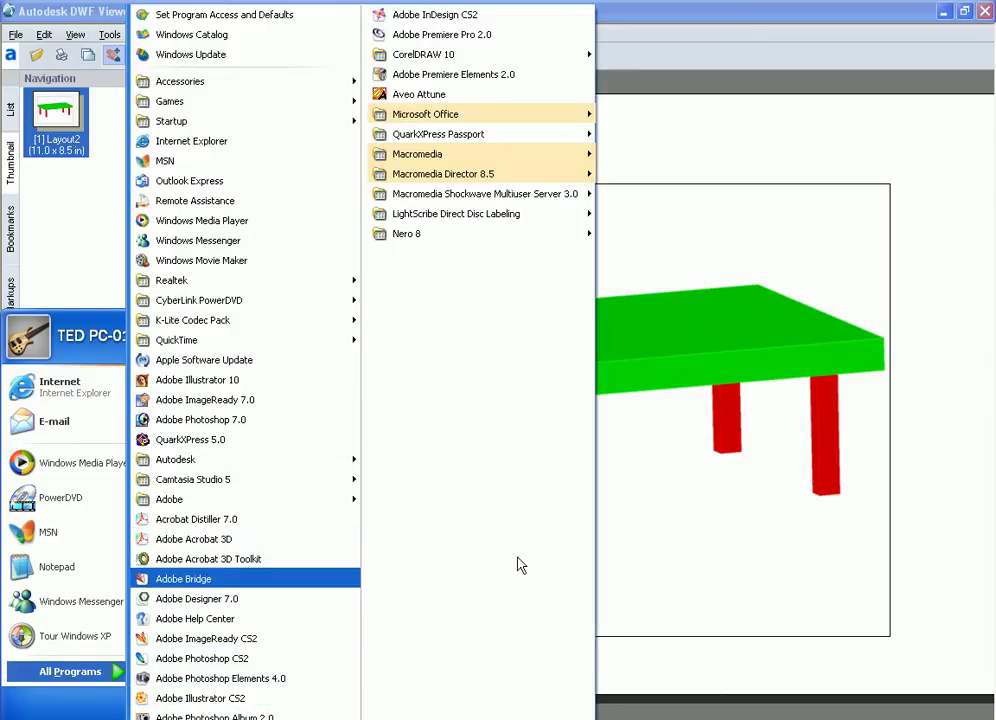
key(Down)
key(Down)
key(Down)
key(Down)
key(Down)
key(Down)
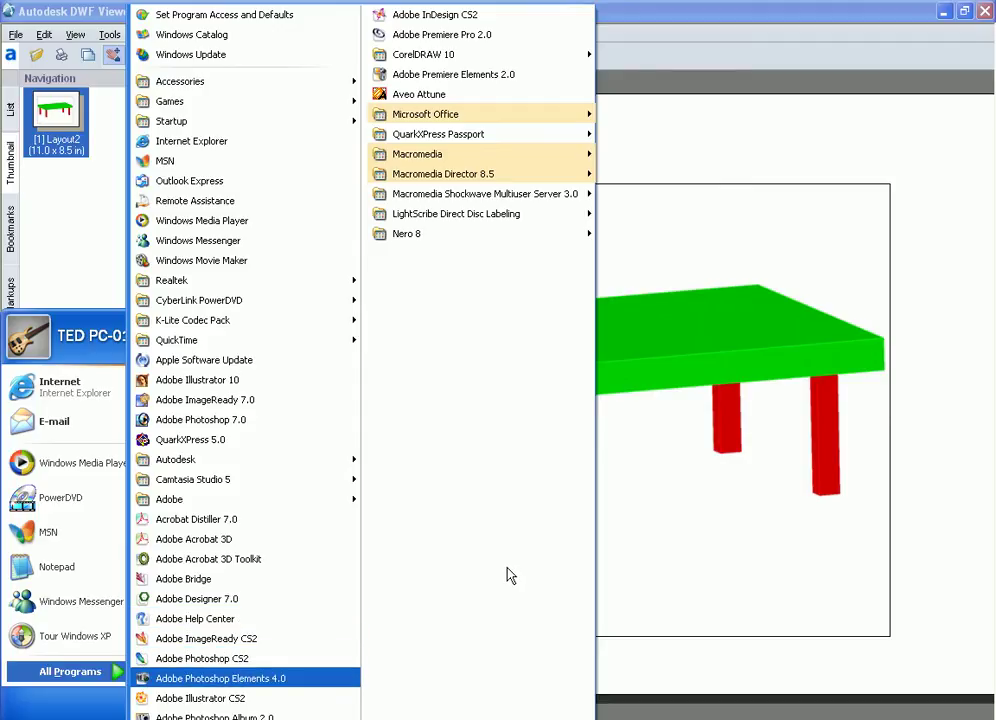
key(Right)
key(Down)
key(Down)
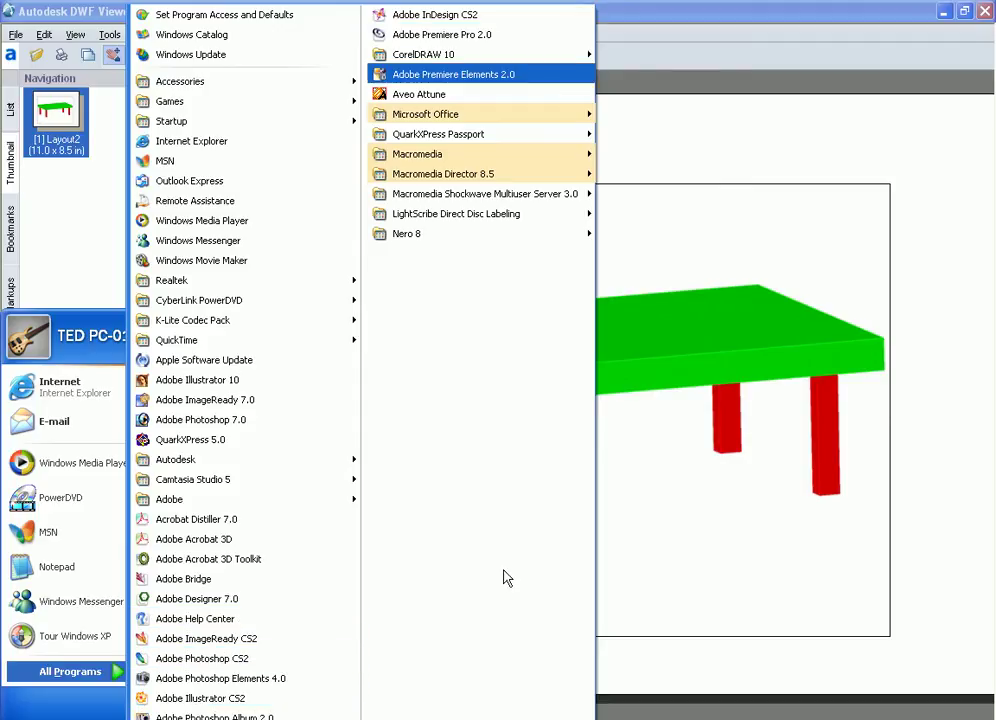
key(Left)
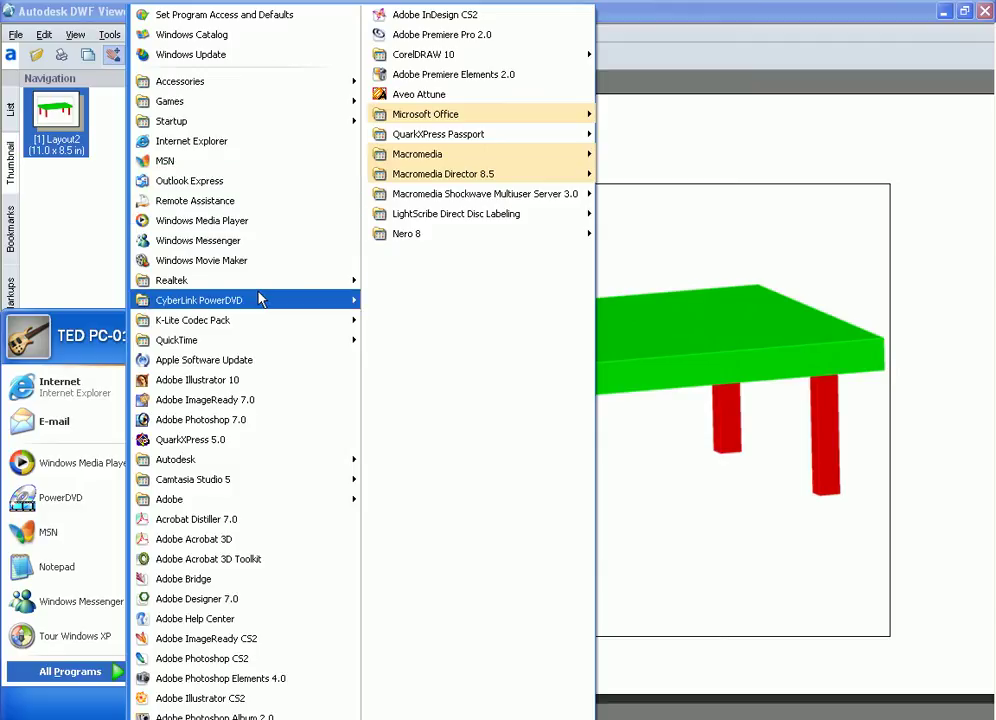
mouse_move(350, 465)
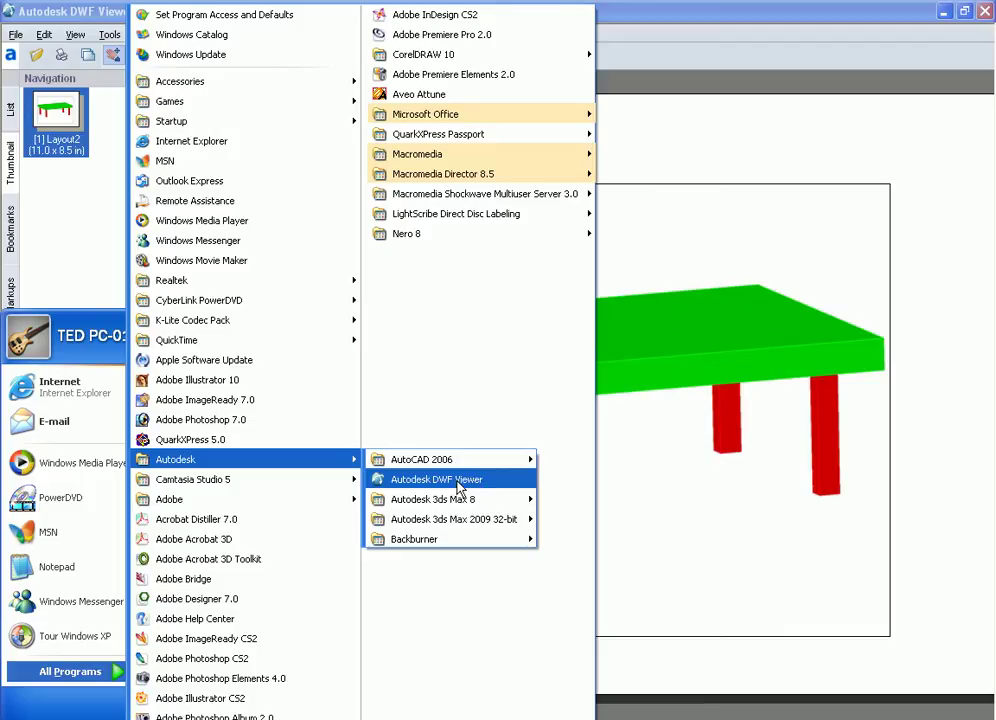
click(786, 143)
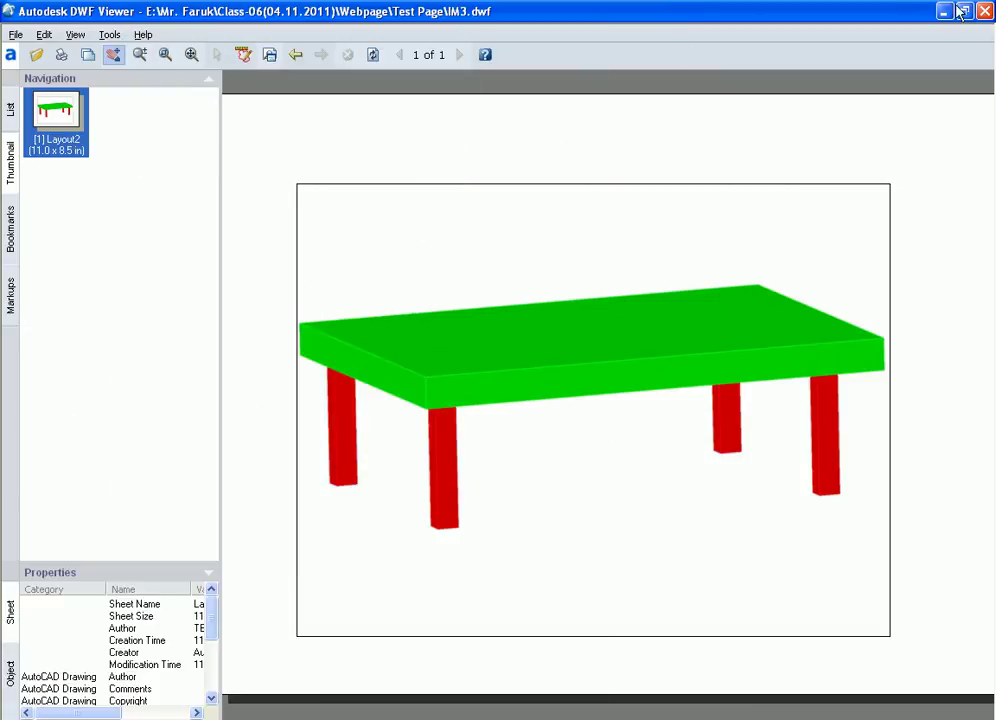
Step: Return to the Table3D.dwg drawing in AutoCAD and view the recent DWF entries offered by the Markup Set Manager
double_click(752, 12)
drag(576, 65, 861, 152)
drag(10, 45, 98, 165)
drag(91, 240, 36, 210)
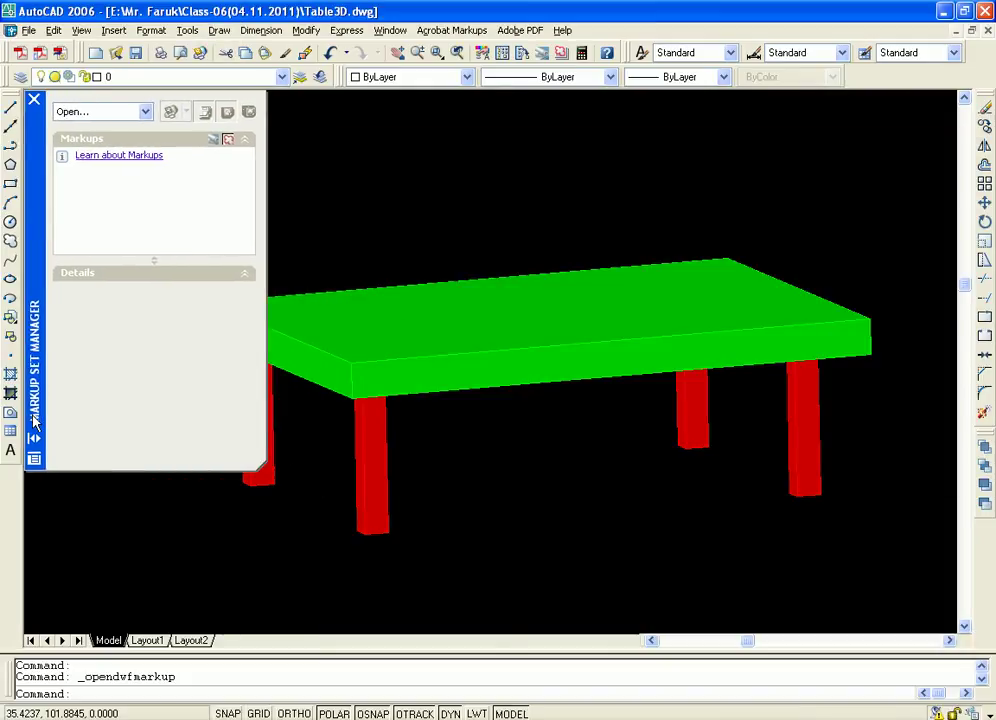
click(145, 113)
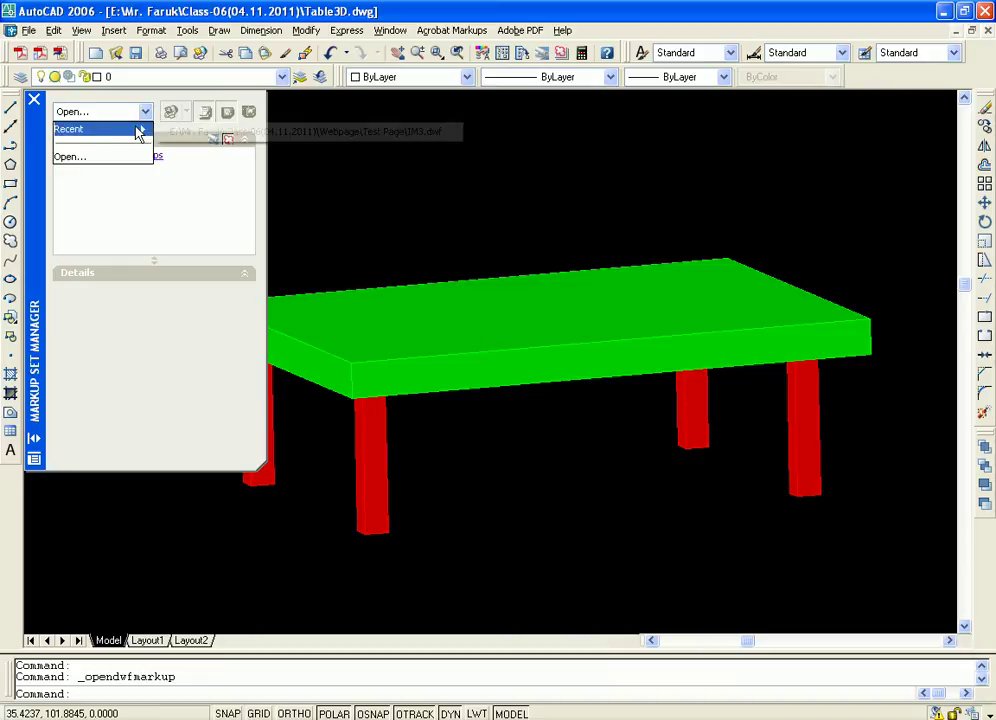
click(204, 180)
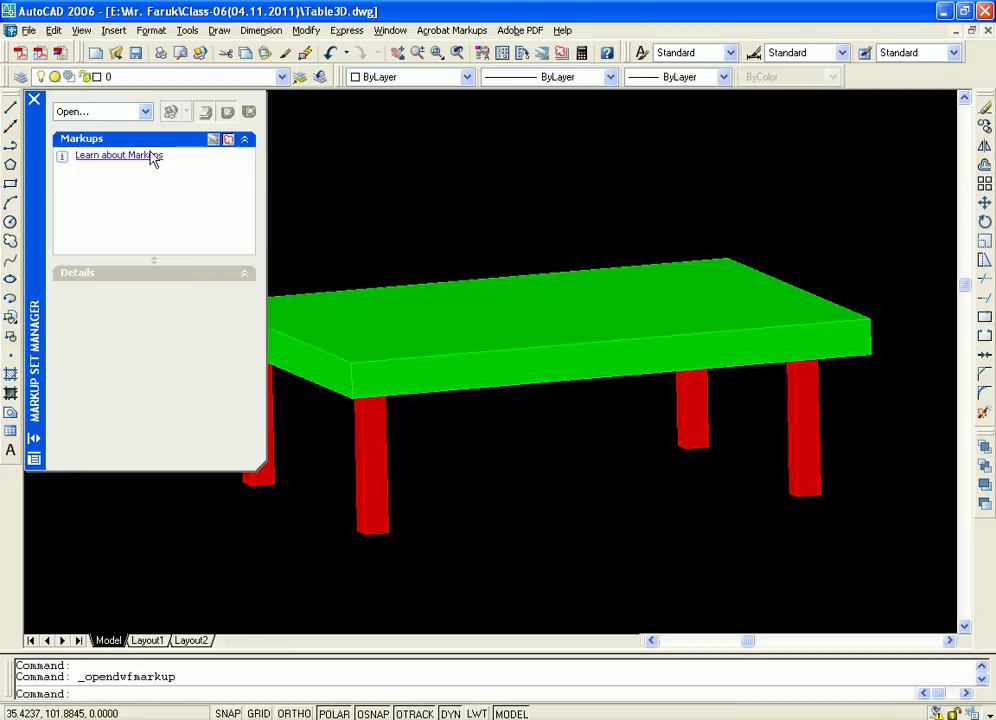
Step: Close the Markup Set Manager and display it again
click(187, 31)
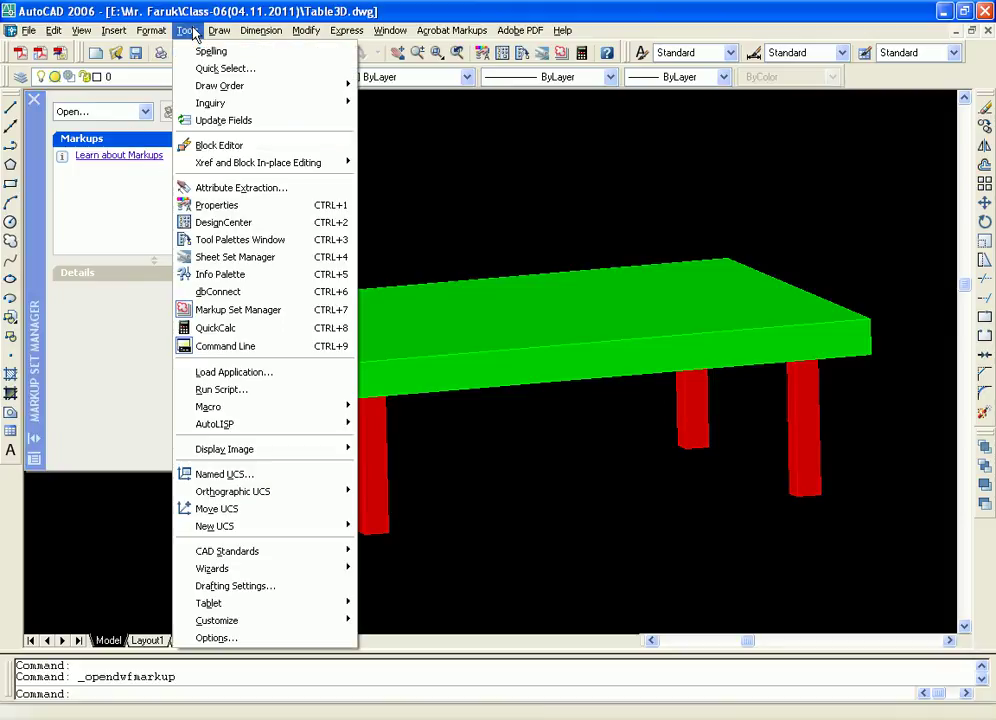
click(277, 313)
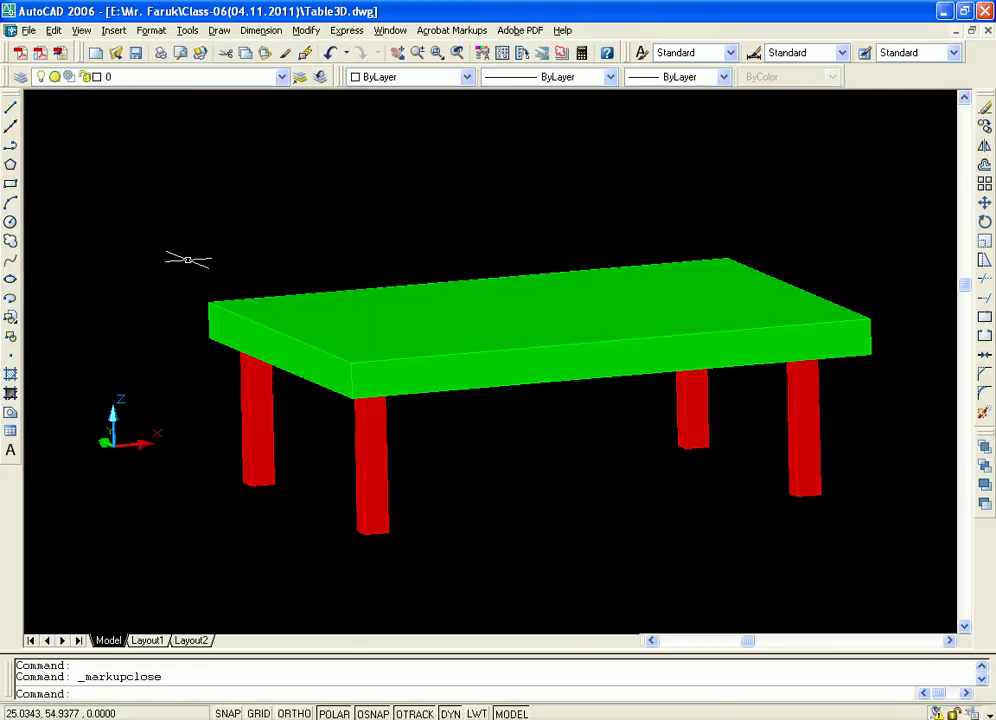
click(187, 30)
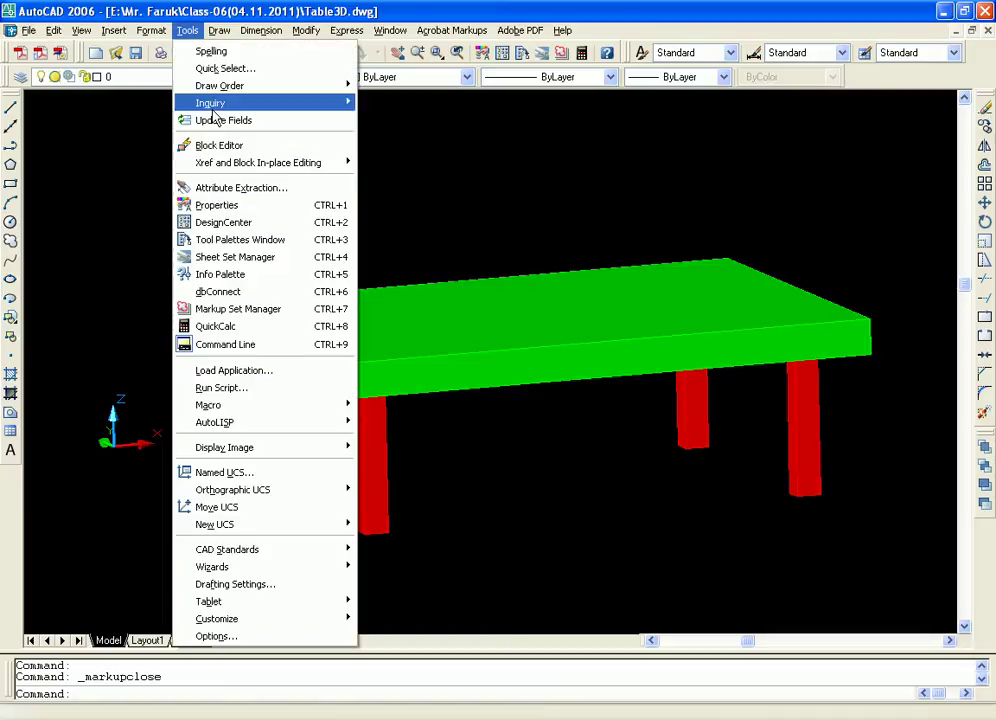
click(262, 310)
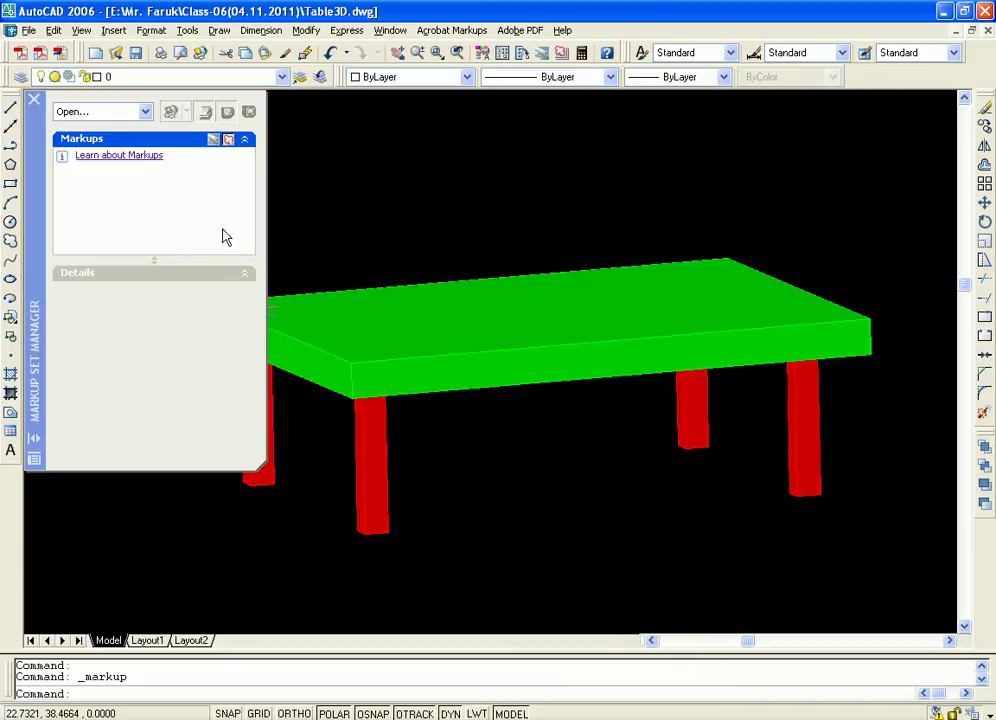
Step: Open IM3.dwf from the Test Page folder as a markup DWF through the Markup Set Manager
click(146, 112)
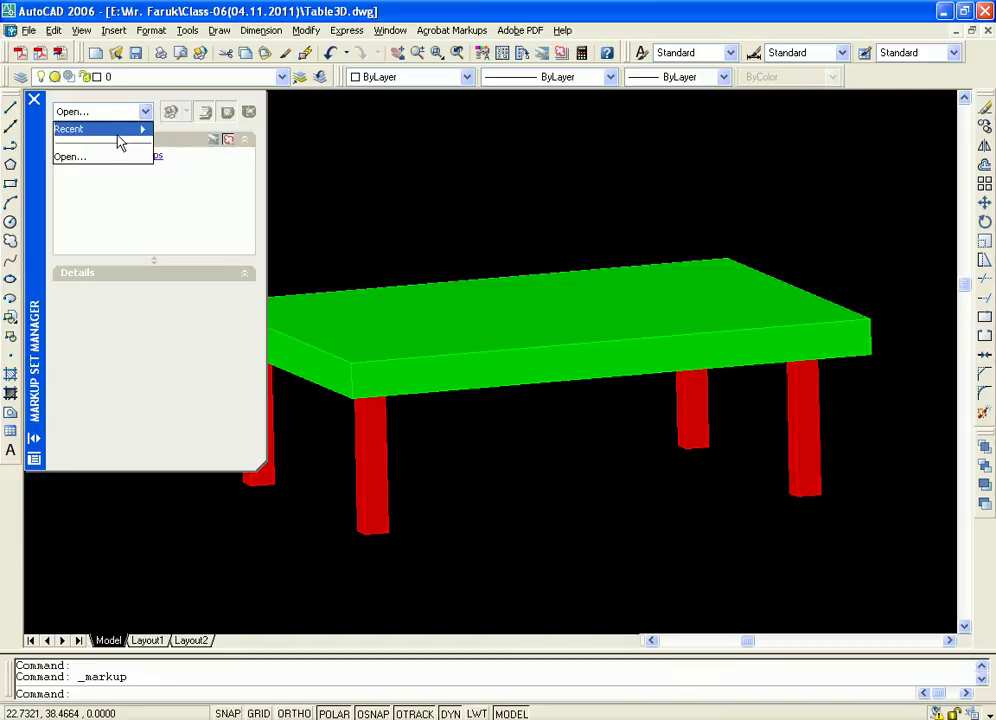
click(75, 156)
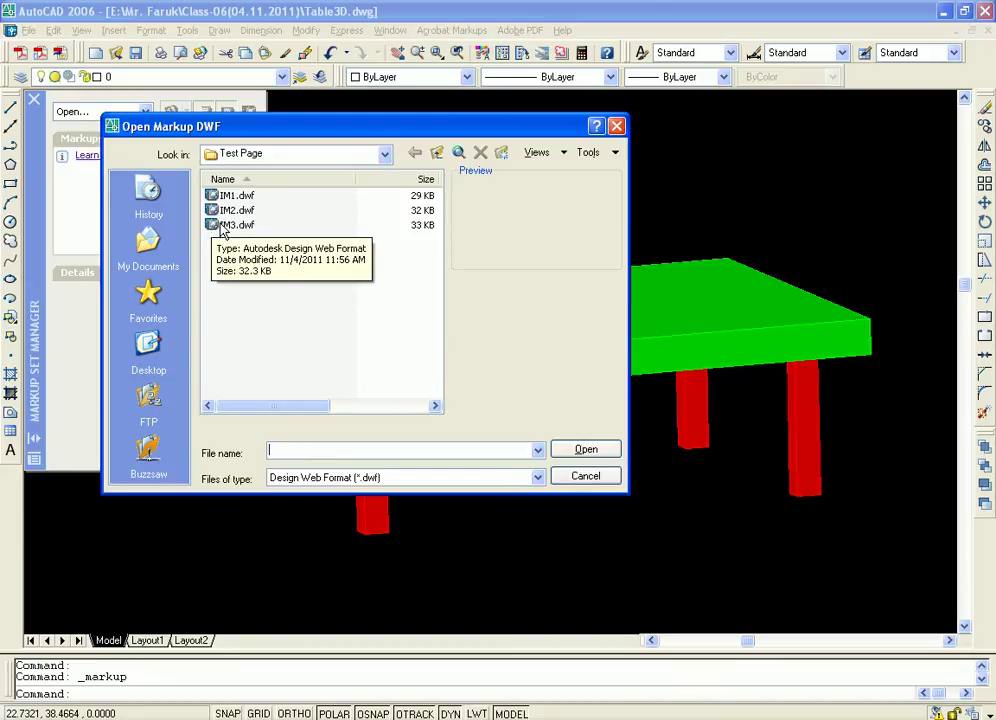
click(222, 226)
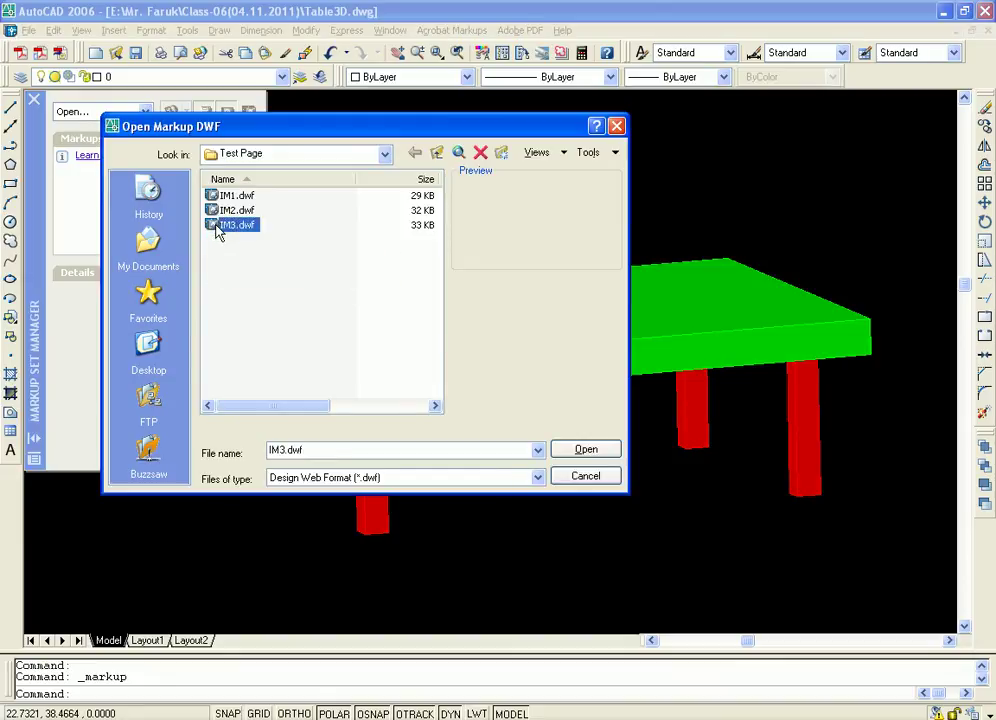
click(587, 450)
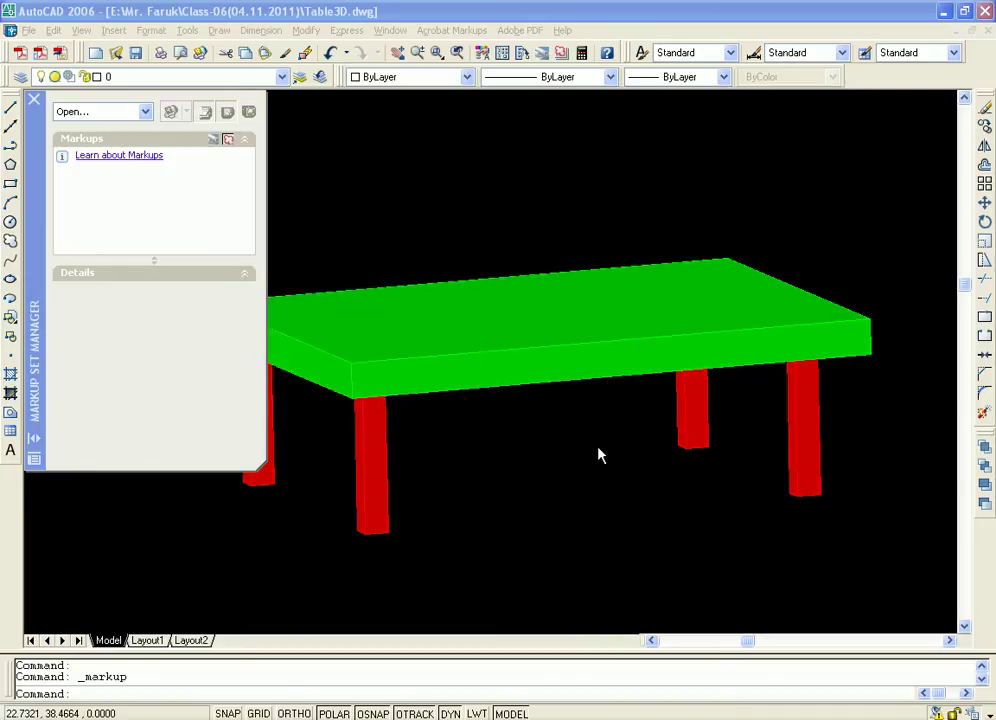
Step: Agree to view IM3.dwf in the Autodesk DWF Viewer and maximize the viewer window
click(463, 394)
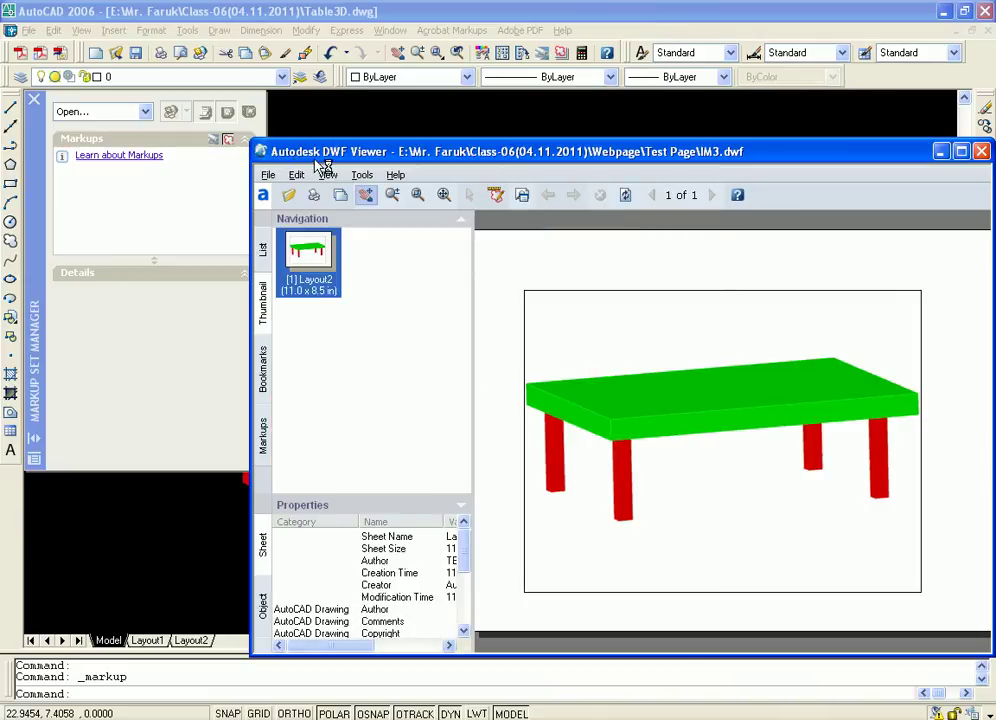
drag(783, 159, 642, 131)
click(838, 120)
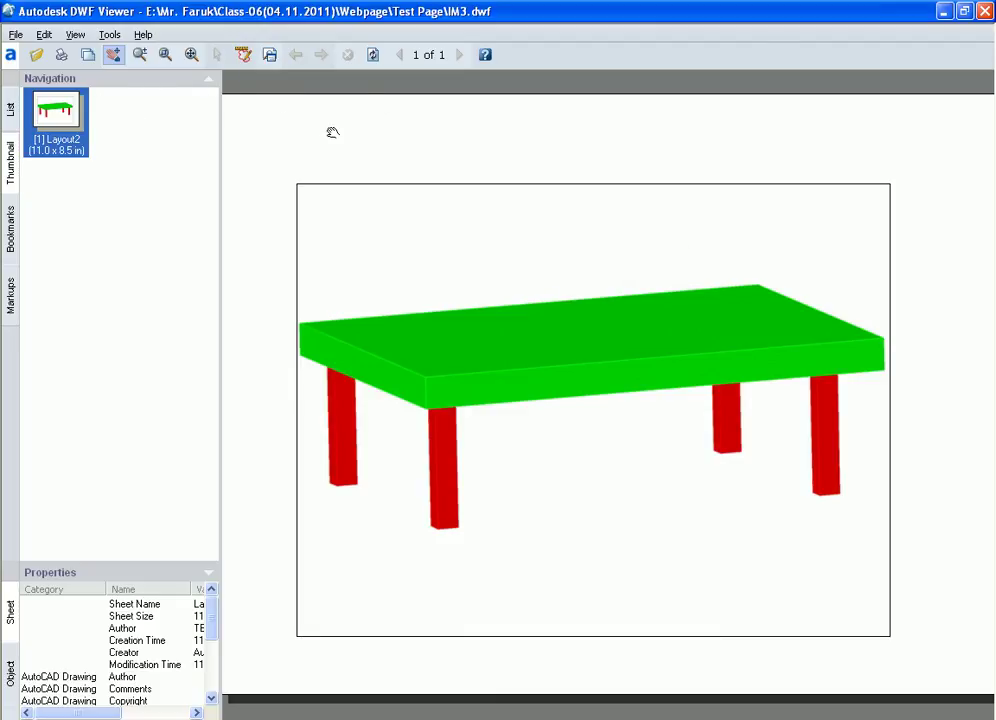
Step: Examine the Layout2 table sheet by panning, zooming and fitting it, and check the viewer's view options
mouse_move(795, 409)
mouse_down()
mouse_move(687, 231)
mouse_move(598, 460)
mouse_move(812, 411)
mouse_move(700, 400)
mouse_move(727, 378)
mouse_move(725, 391)
mouse_up()
click(140, 55)
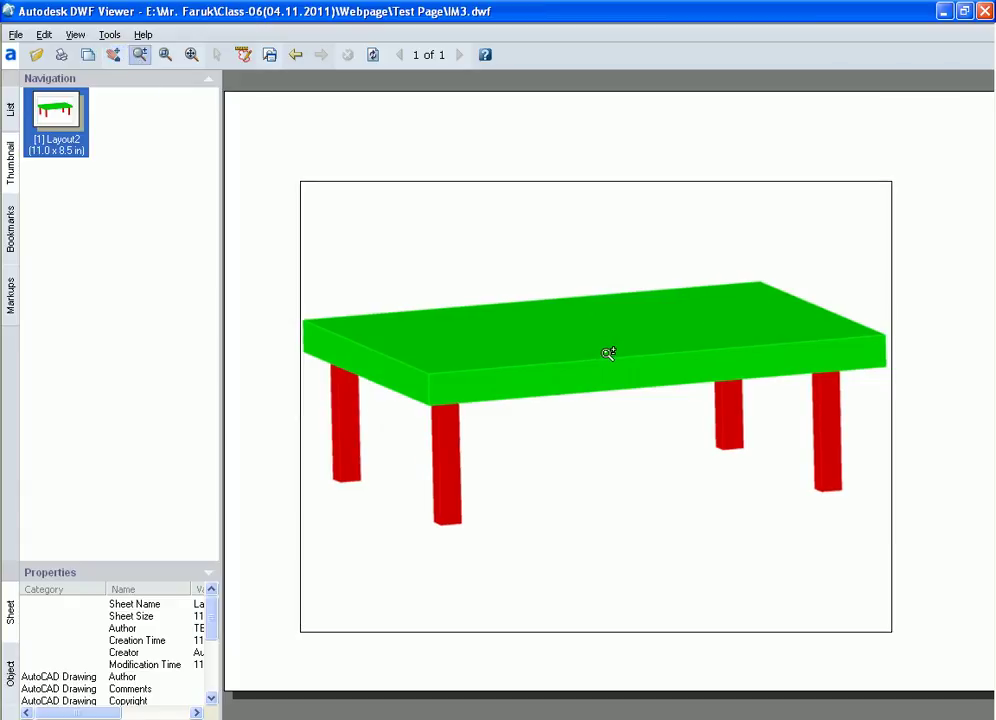
mouse_move(609, 351)
mouse_down()
mouse_move(636, 358)
mouse_move(660, 431)
mouse_move(622, 262)
mouse_move(630, 278)
mouse_move(645, 327)
mouse_move(609, 347)
mouse_move(574, 252)
mouse_up()
click(192, 54)
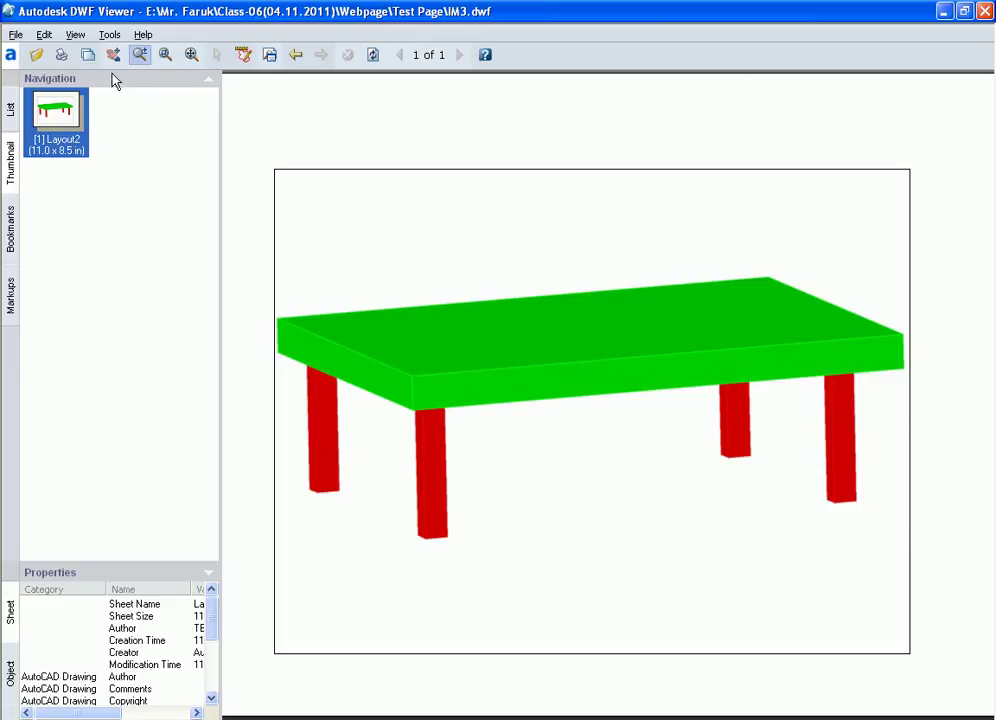
click(68, 36)
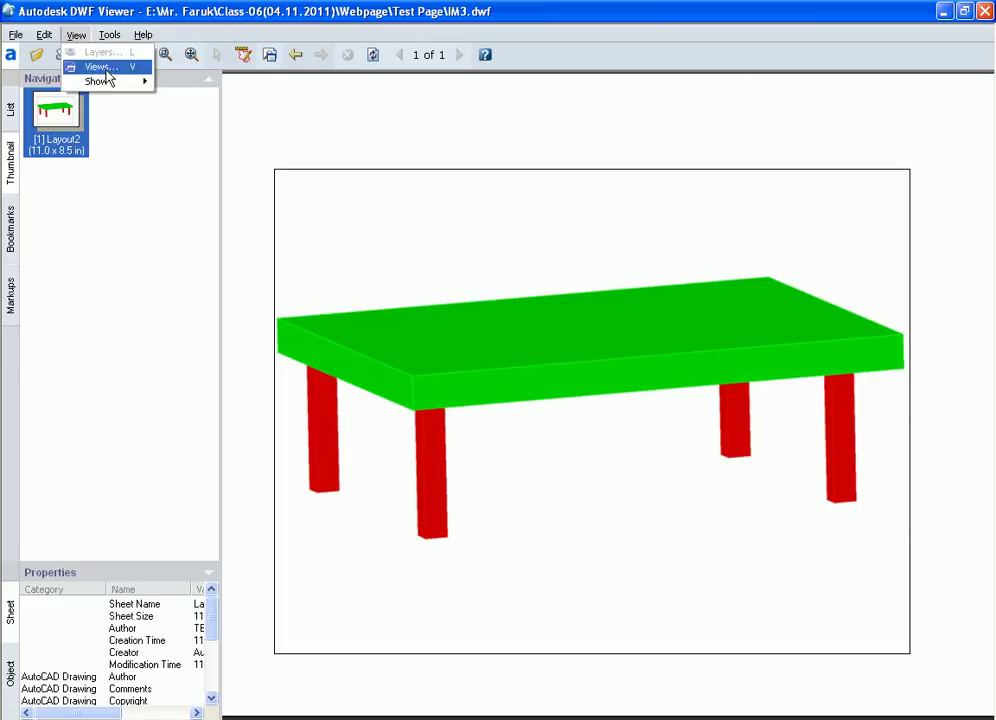
mouse_move(112, 84)
click(322, 120)
mouse_move(705, 351)
mouse_down()
mouse_move(640, 409)
mouse_move(642, 376)
mouse_up()
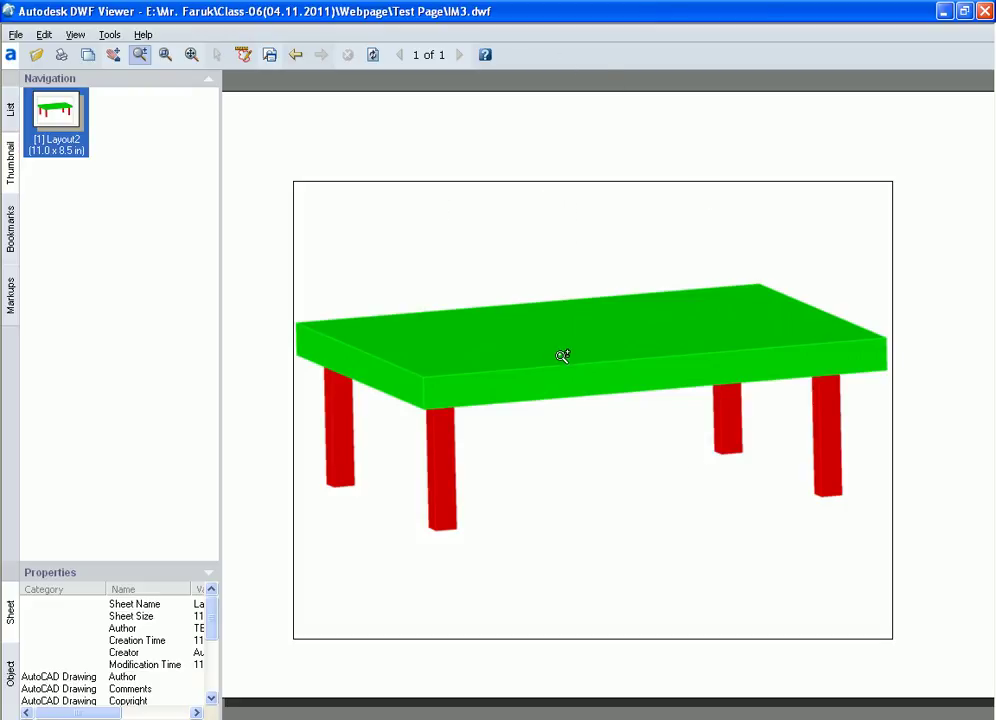
Step: Close both DWF Viewer windows showing IM3.dwf and the Markup Set Manager in AutoCAD
click(986, 11)
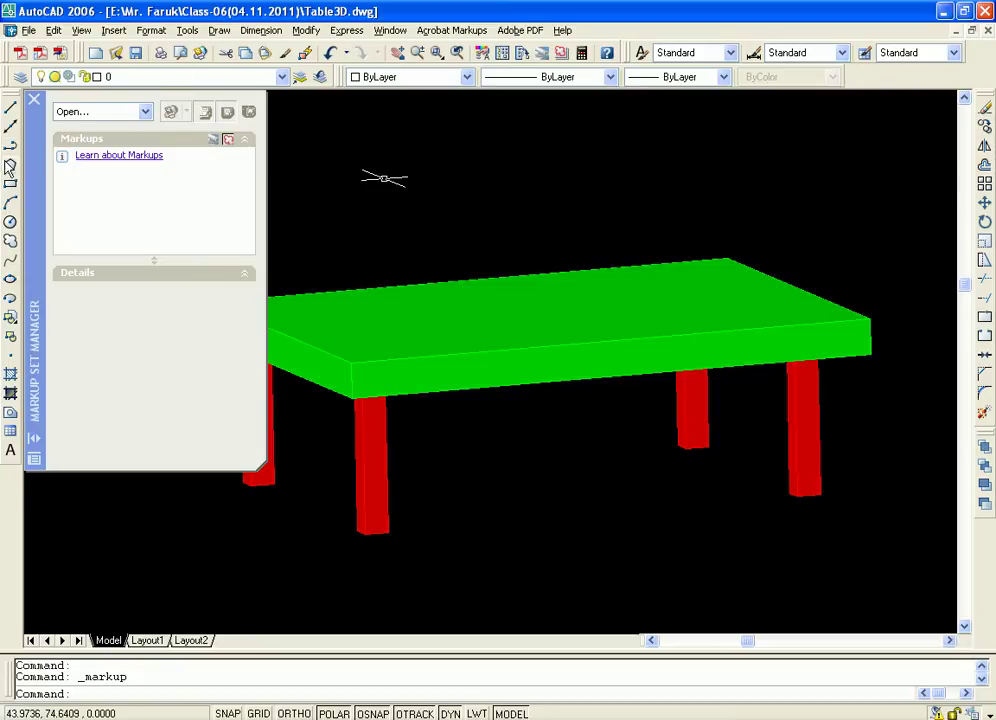
click(34, 100)
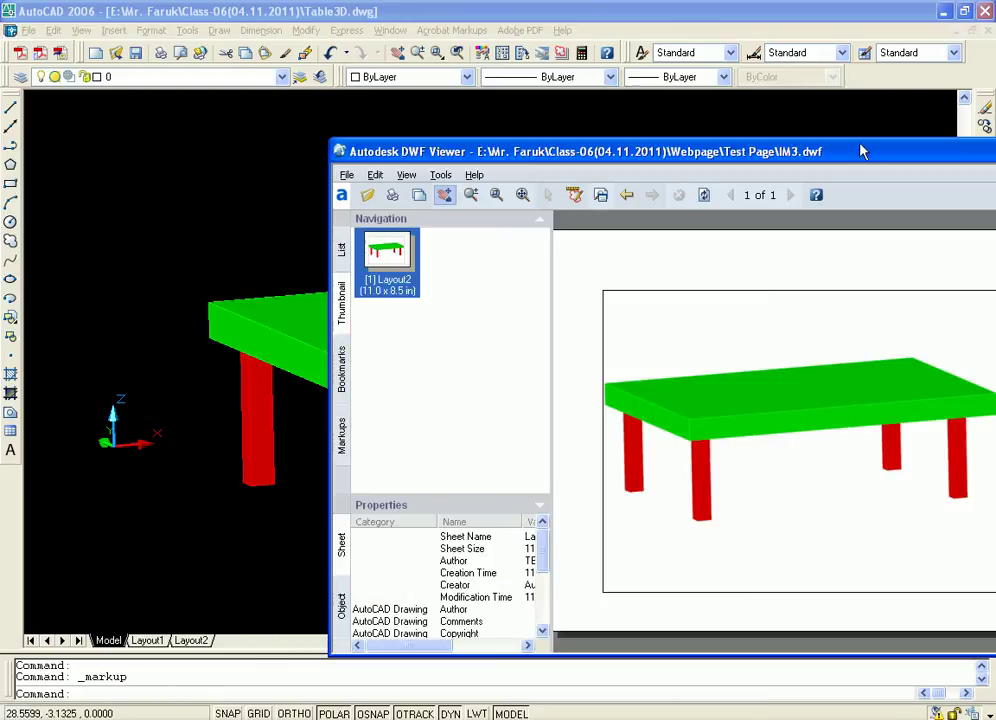
mouse_move(863, 151)
mouse_down()
mouse_move(616, 122)
mouse_move(623, 110)
mouse_up()
click(814, 104)
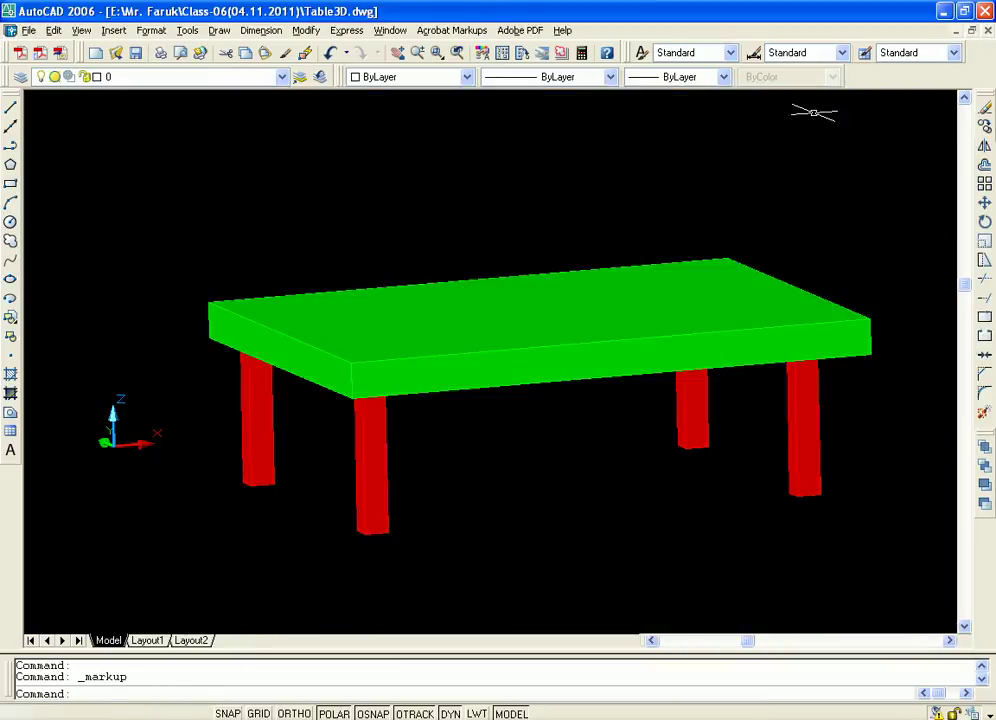
Step: Minimize AutoCAD, start Autodesk DWF Viewer from the installed Autodesk programs and maximize its window
click(946, 11)
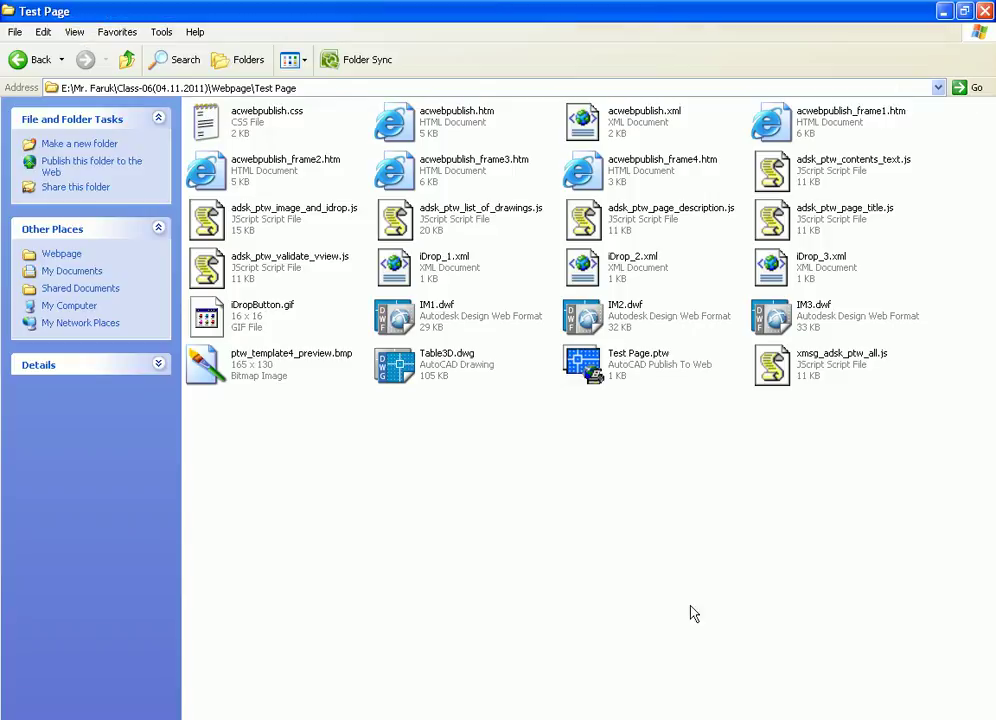
right_click(628, 716)
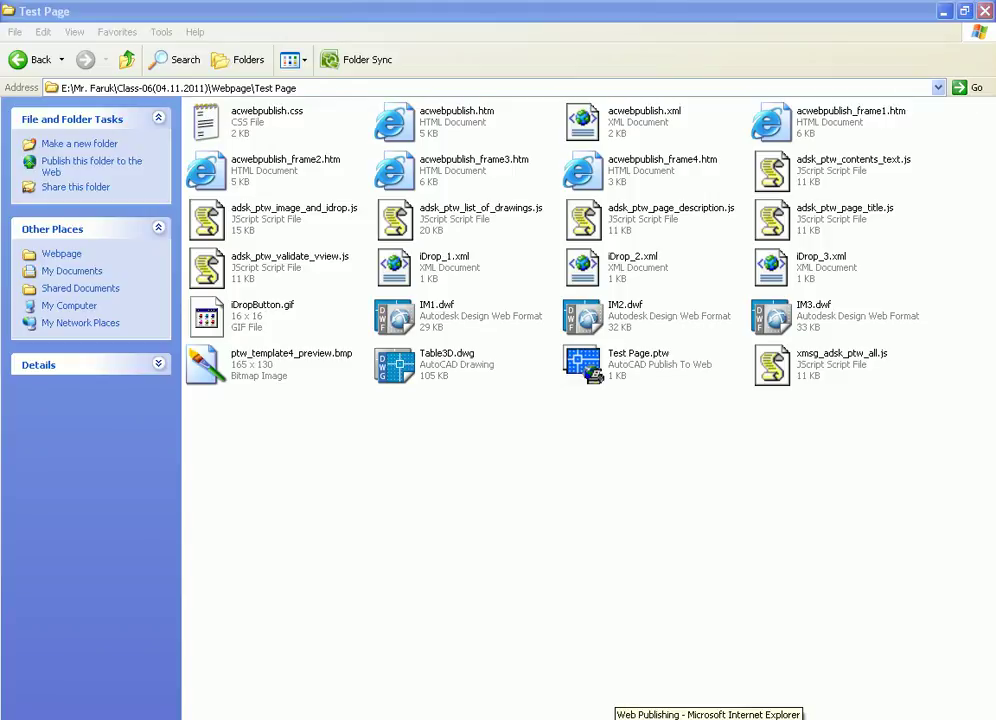
key(Escape)
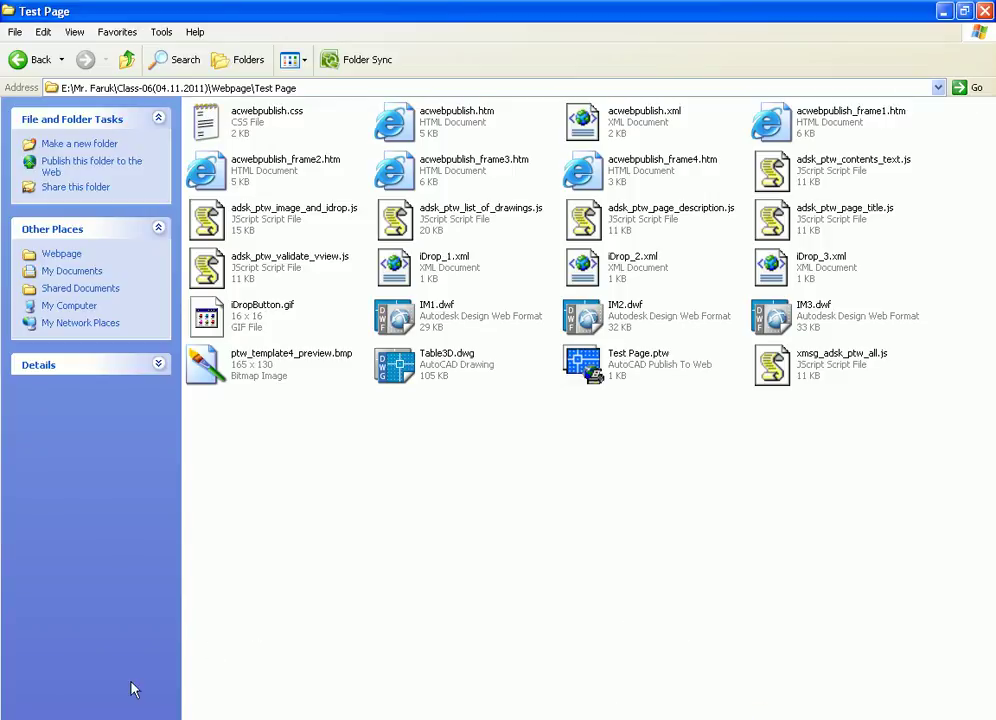
key(super)
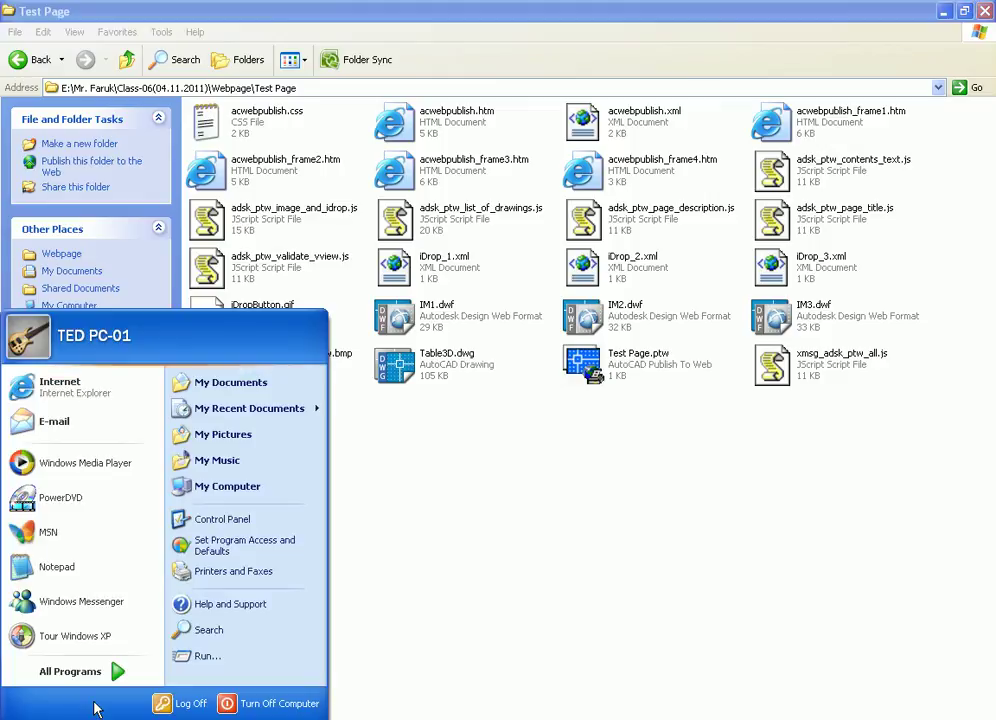
click(110, 672)
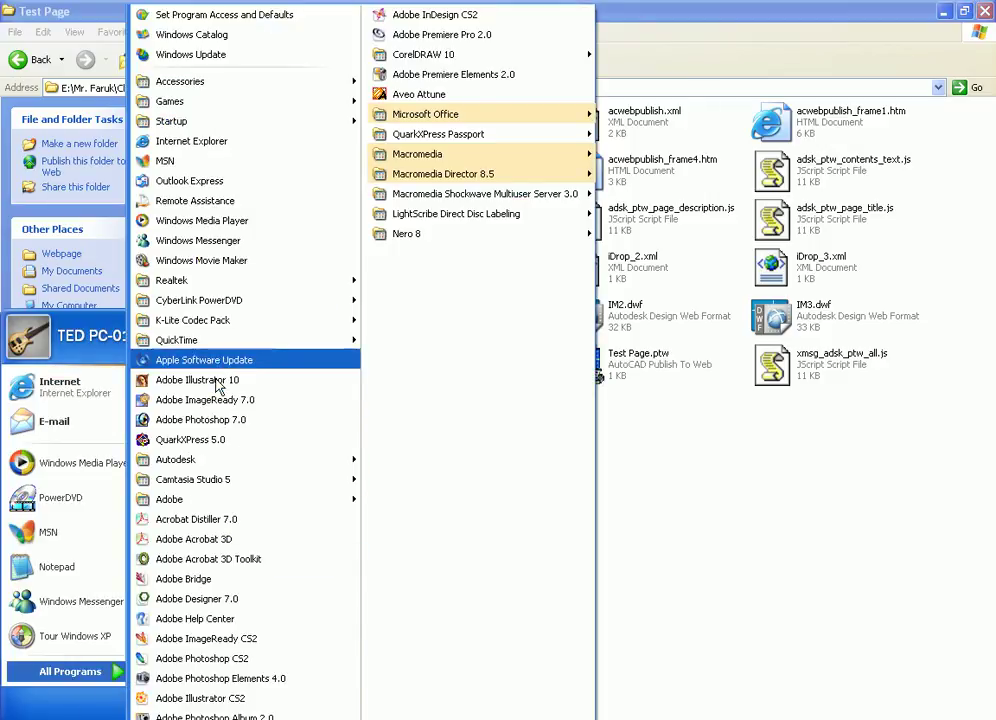
mouse_move(273, 460)
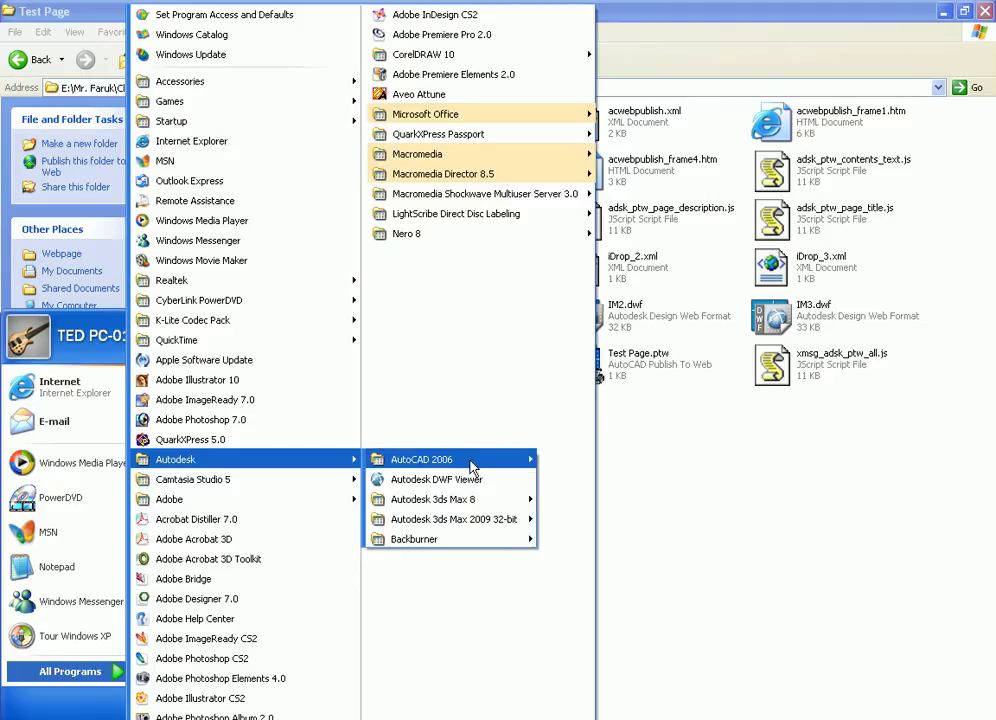
mouse_move(475, 467)
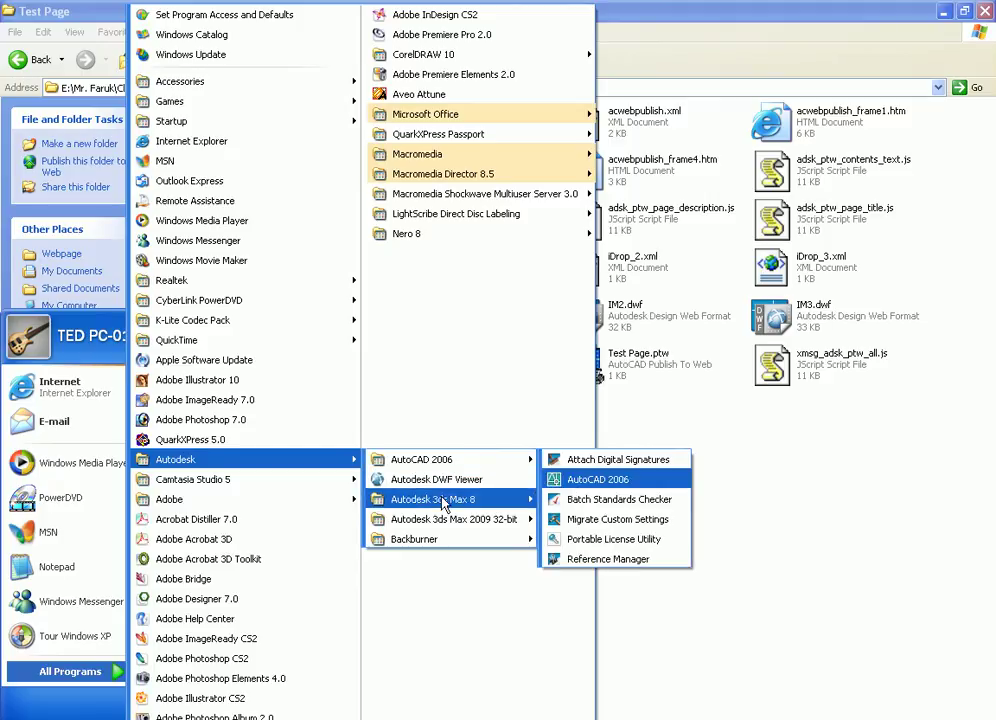
mouse_move(470, 499)
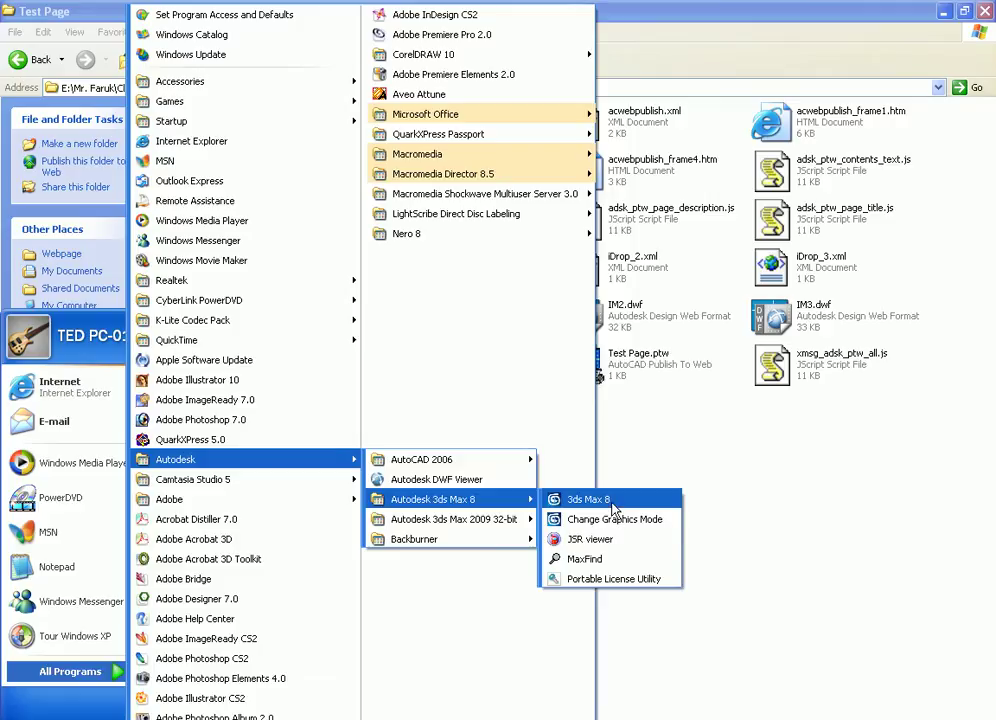
click(447, 484)
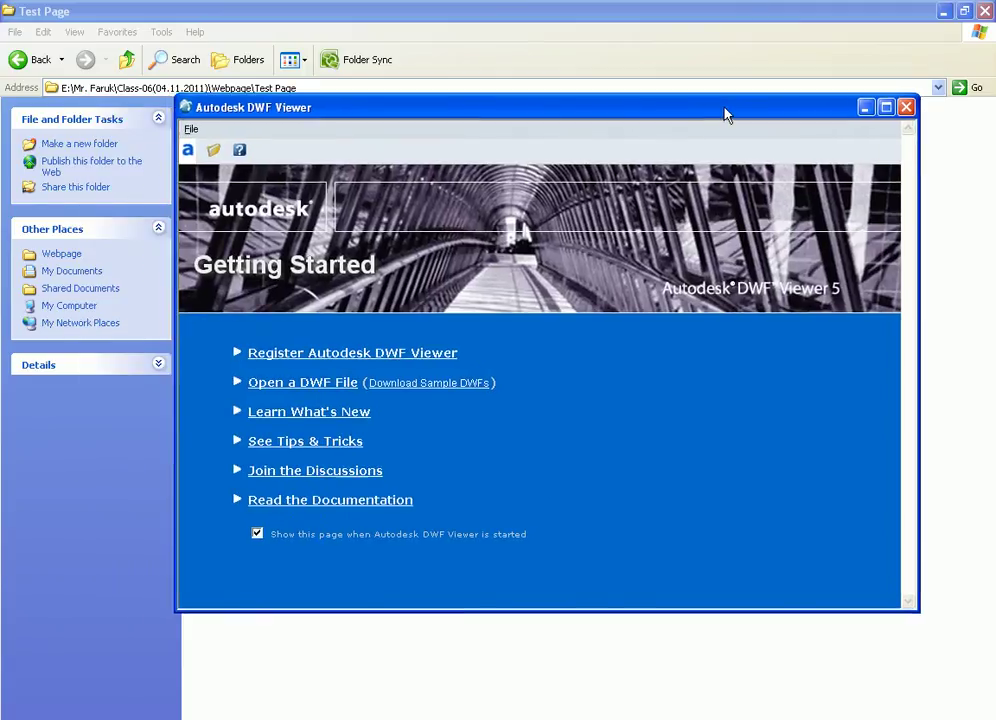
double_click(725, 116)
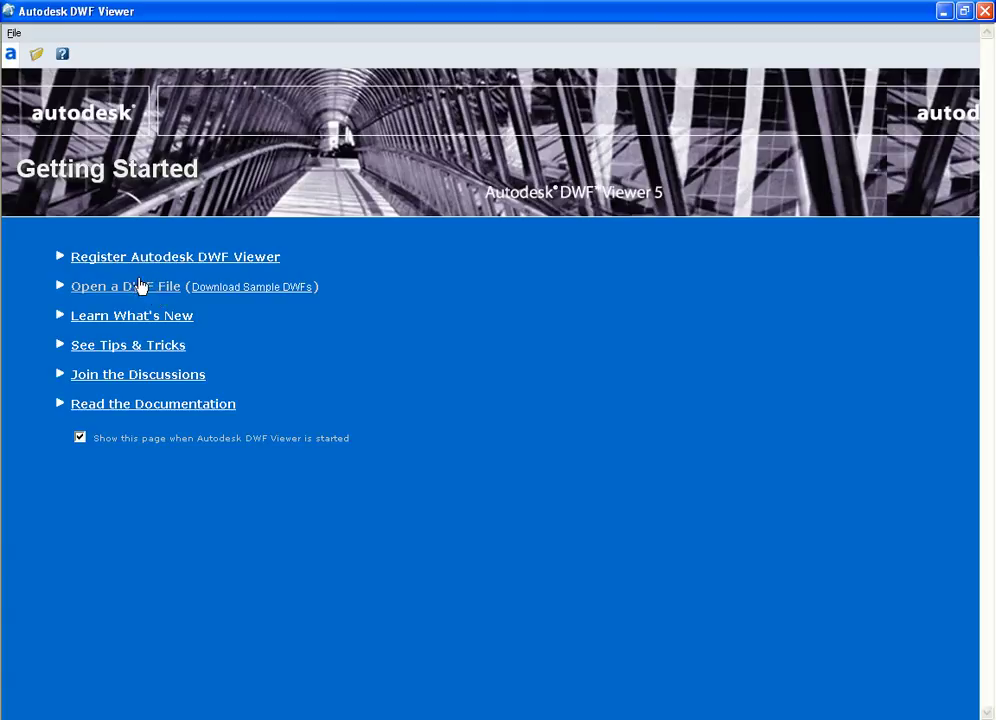
Step: Open IM3.dwf from the Webpage\Test Page folder of Class-06(04.11.2011) on the STUDENT (E:) drive
click(138, 291)
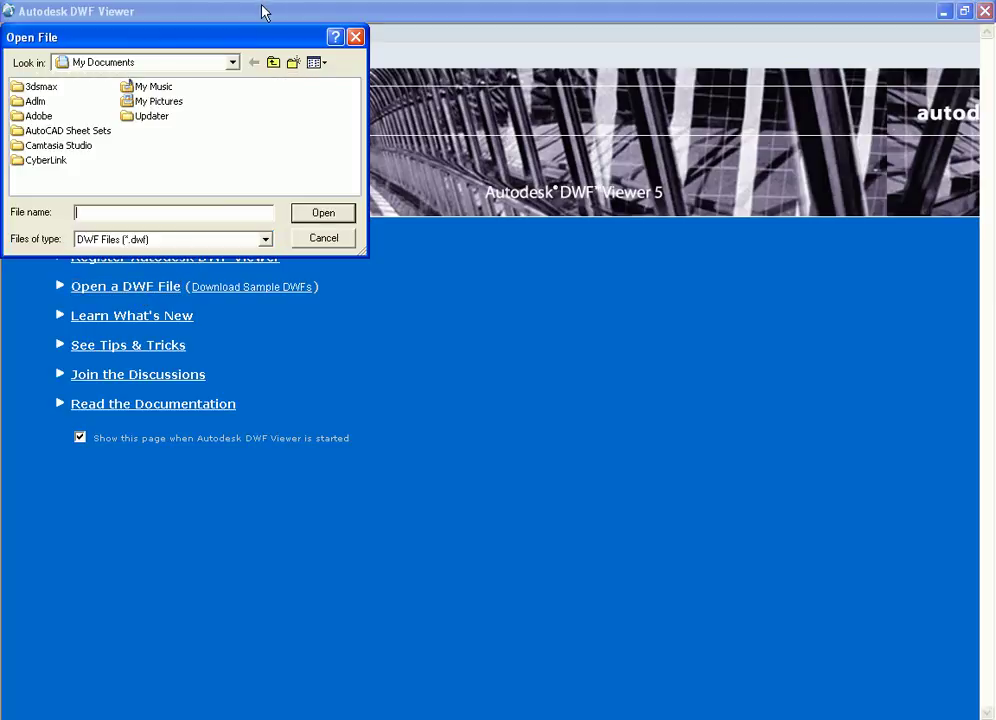
click(641, 238)
click(525, 325)
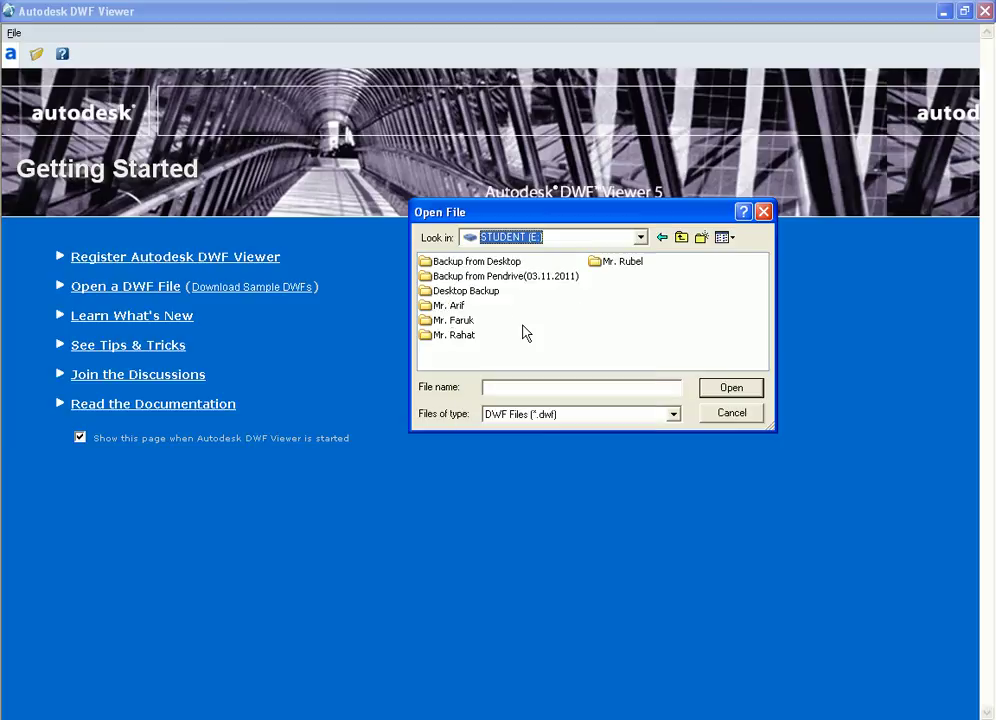
double_click(462, 322)
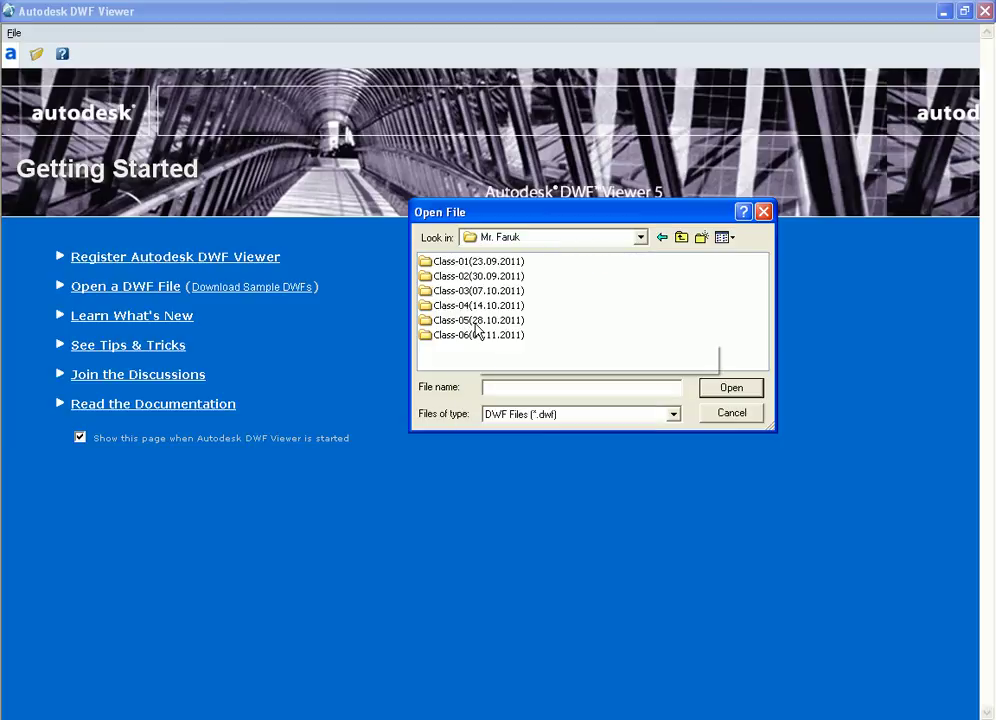
double_click(467, 337)
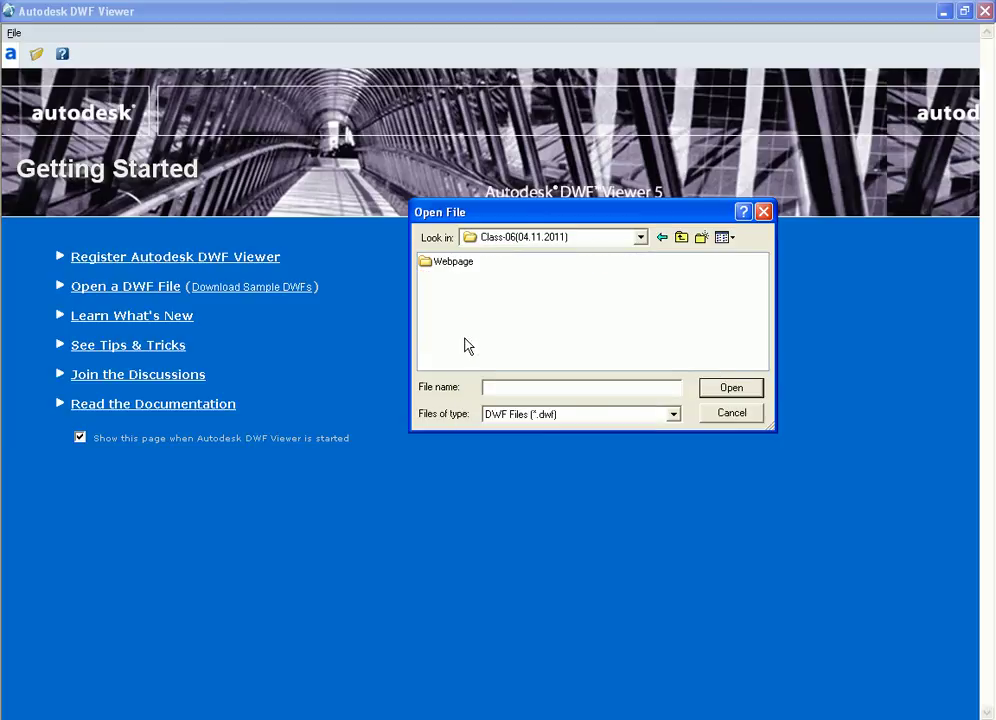
double_click(457, 265)
double_click(453, 266)
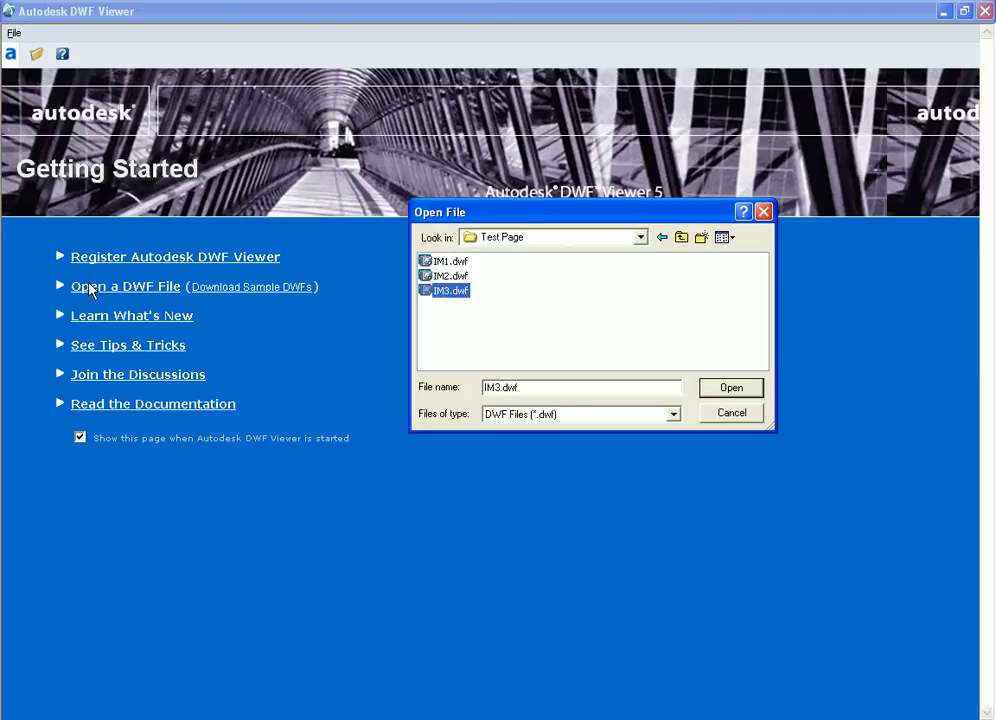
click(708, 389)
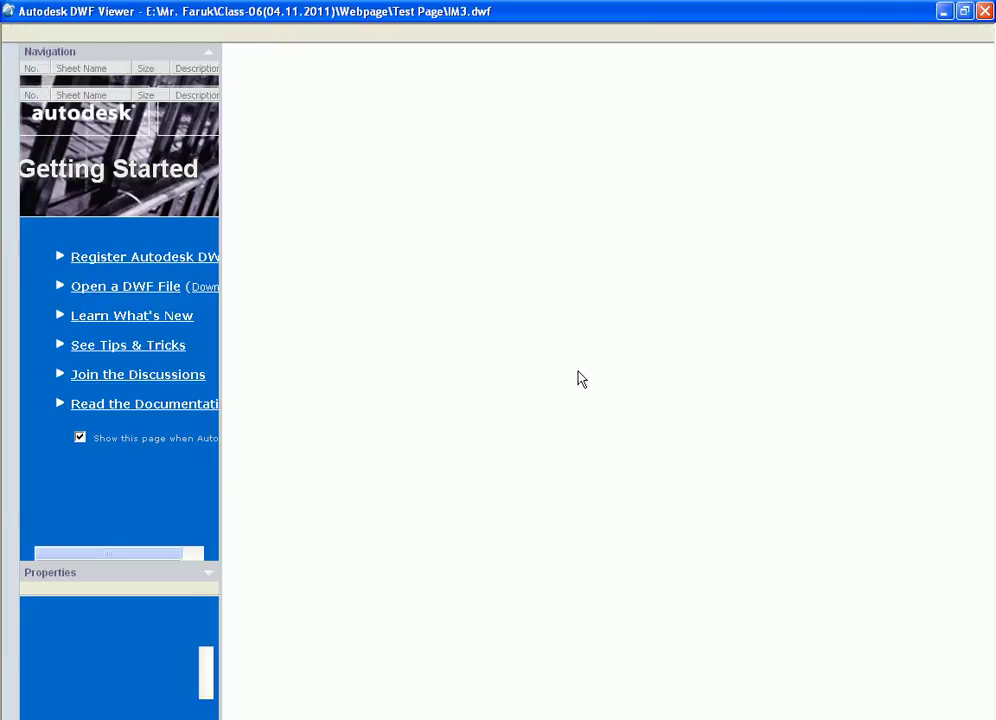
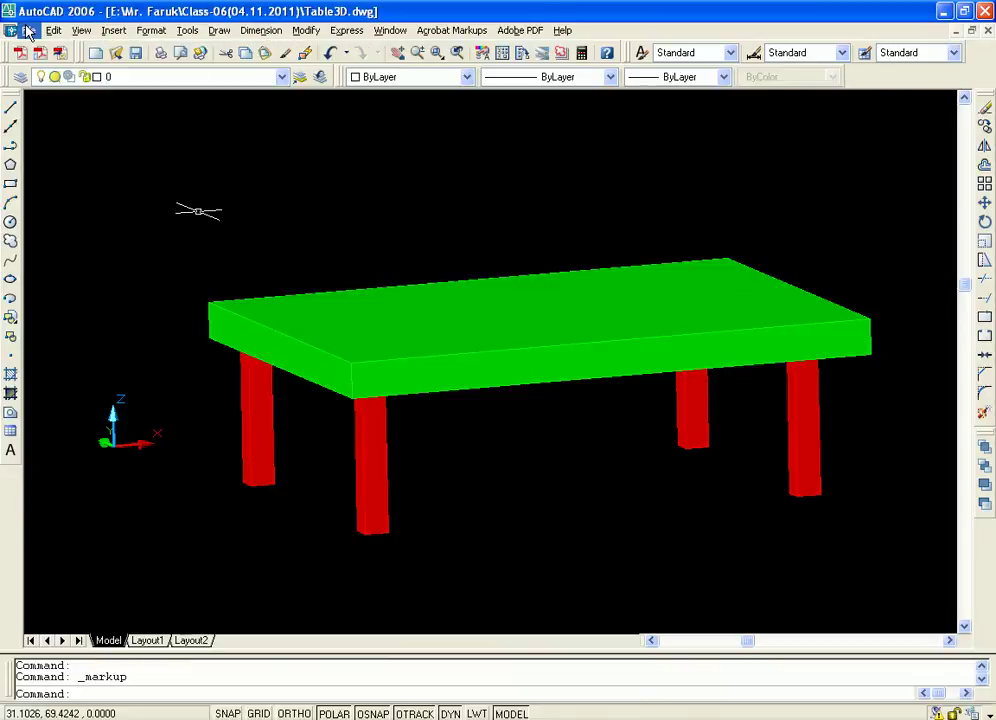
Step: Locate the Load Markup Set command in AutoCAD and the Autodesk DWF Viewer entry among the installed Autodesk programs
click(28, 31)
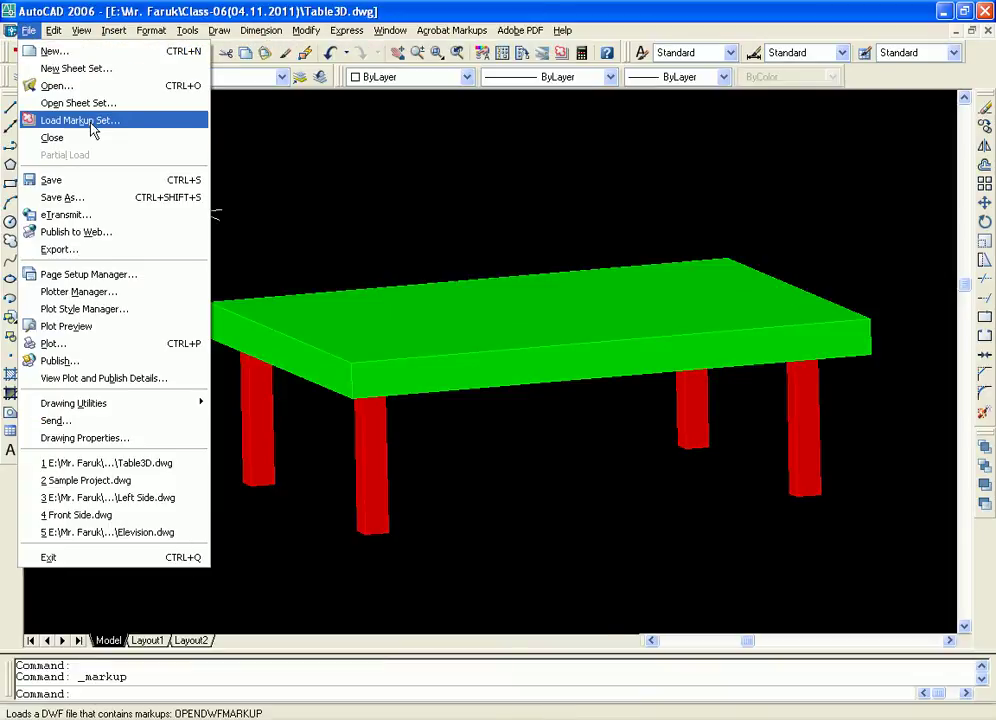
click(340, 216)
click(345, 207)
click(205, 511)
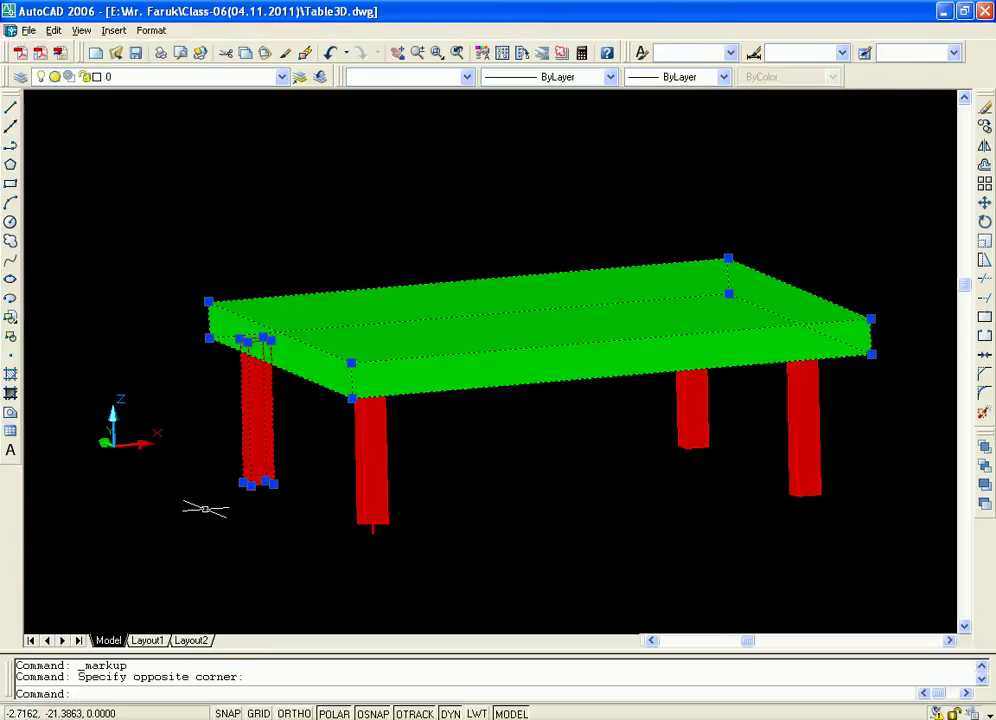
click(25, 712)
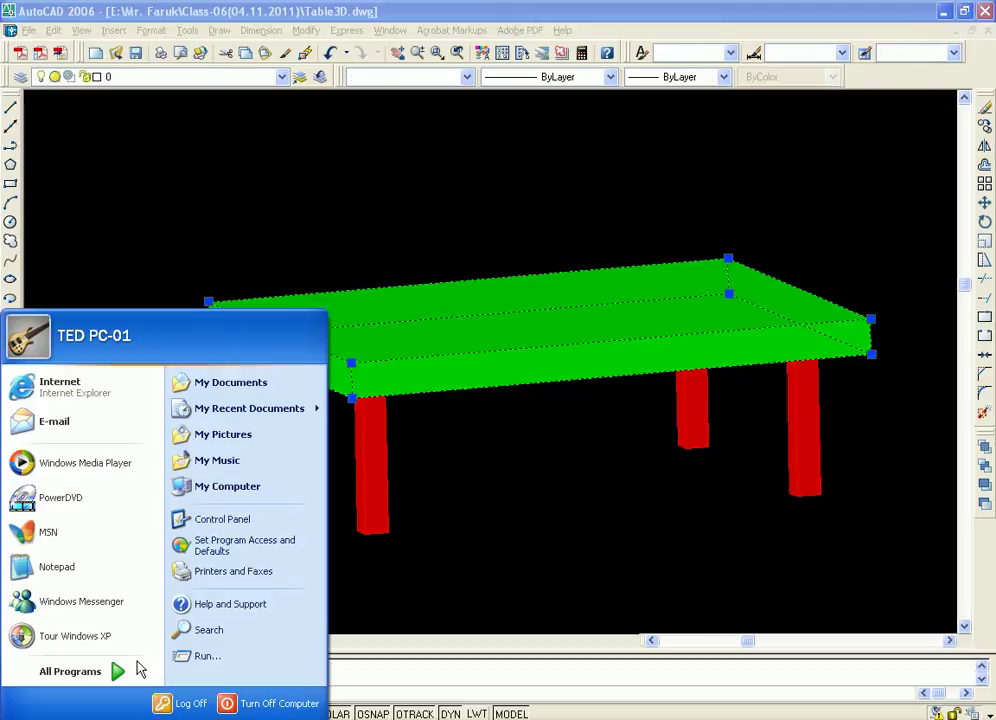
click(141, 672)
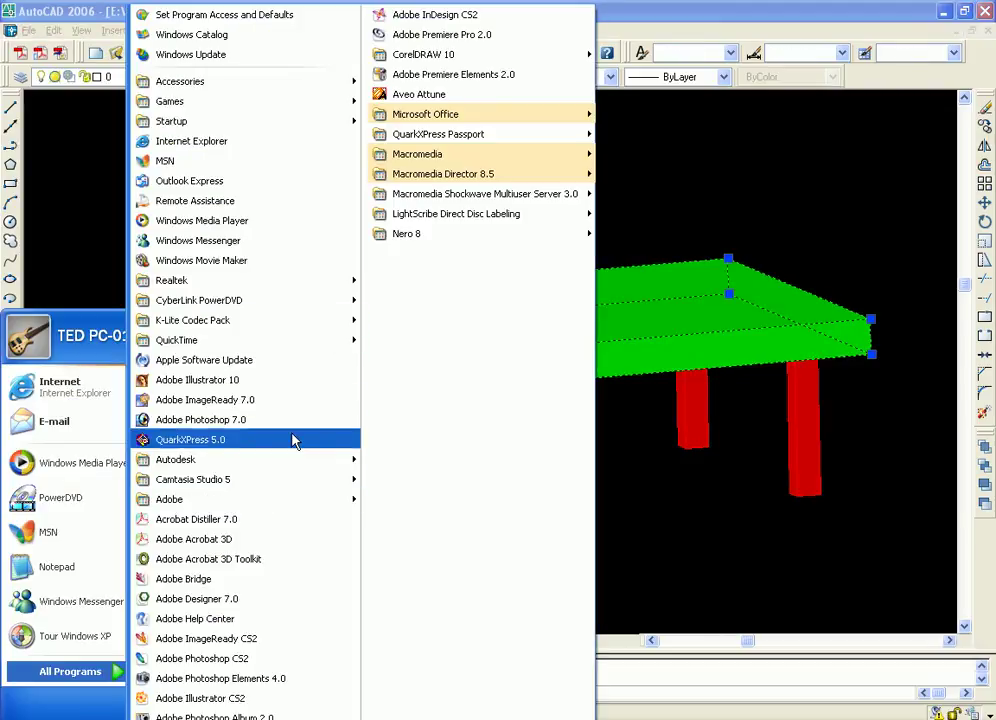
mouse_move(315, 470)
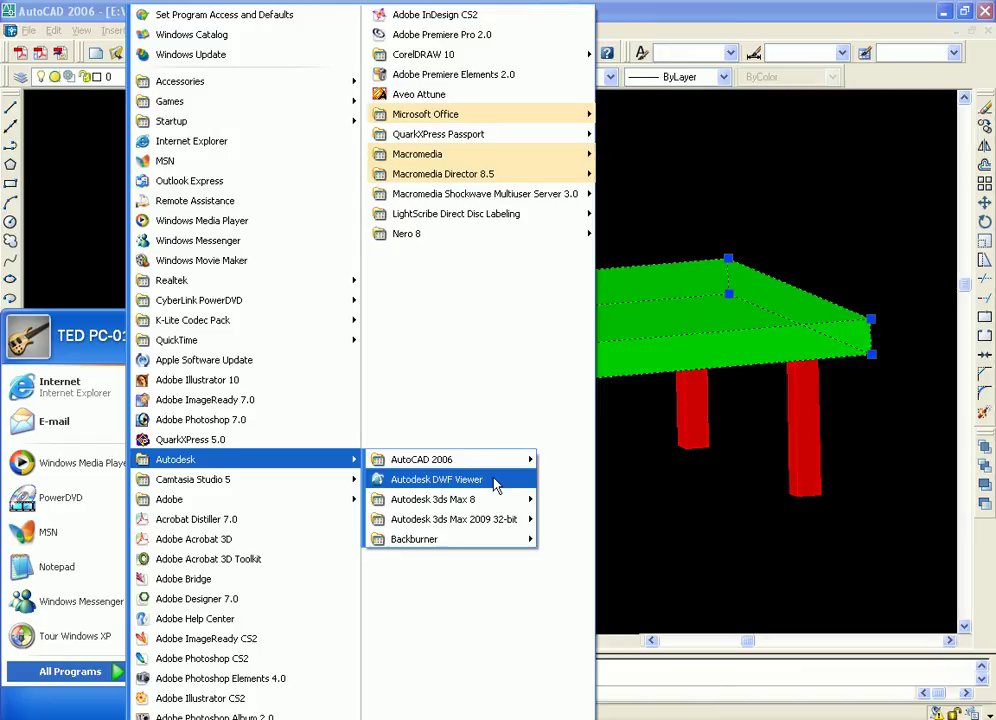
click(731, 484)
click(731, 484)
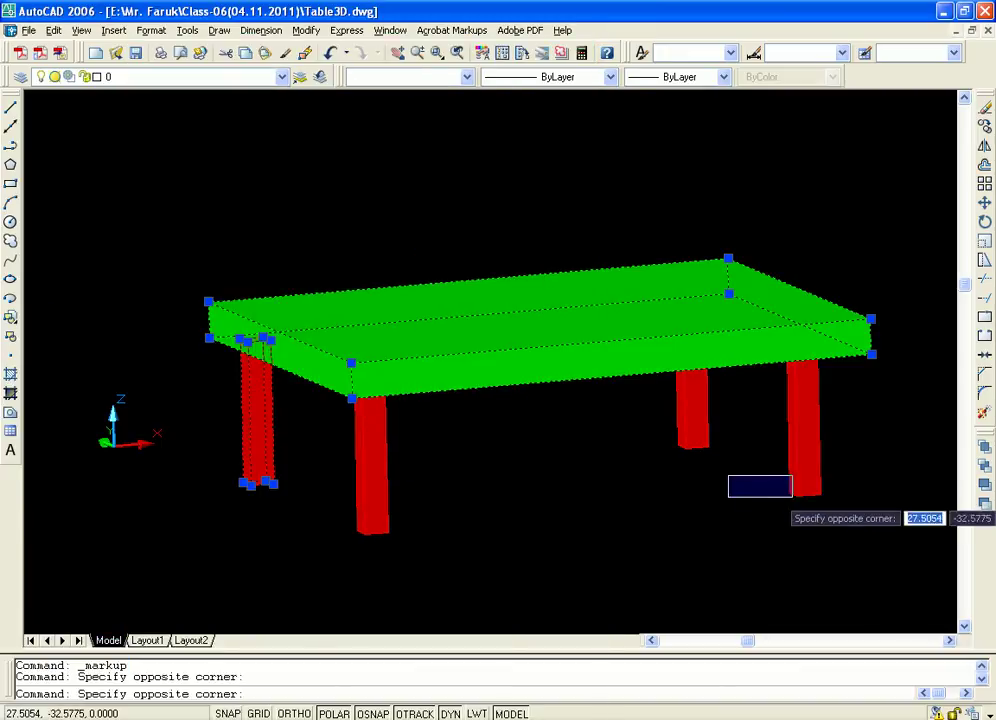
click(790, 498)
key(Escape)
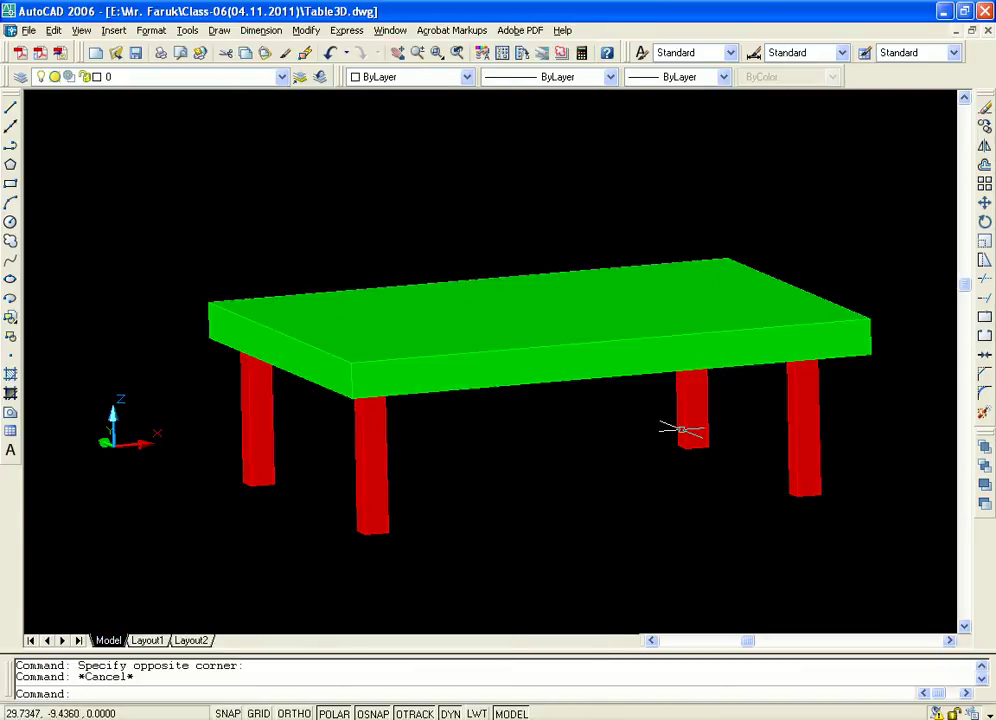
Step: Minimize AutoCAD and the Test Page folder, launch Autodesk 3ds Max 8 from the desktop and switch to its window
click(946, 12)
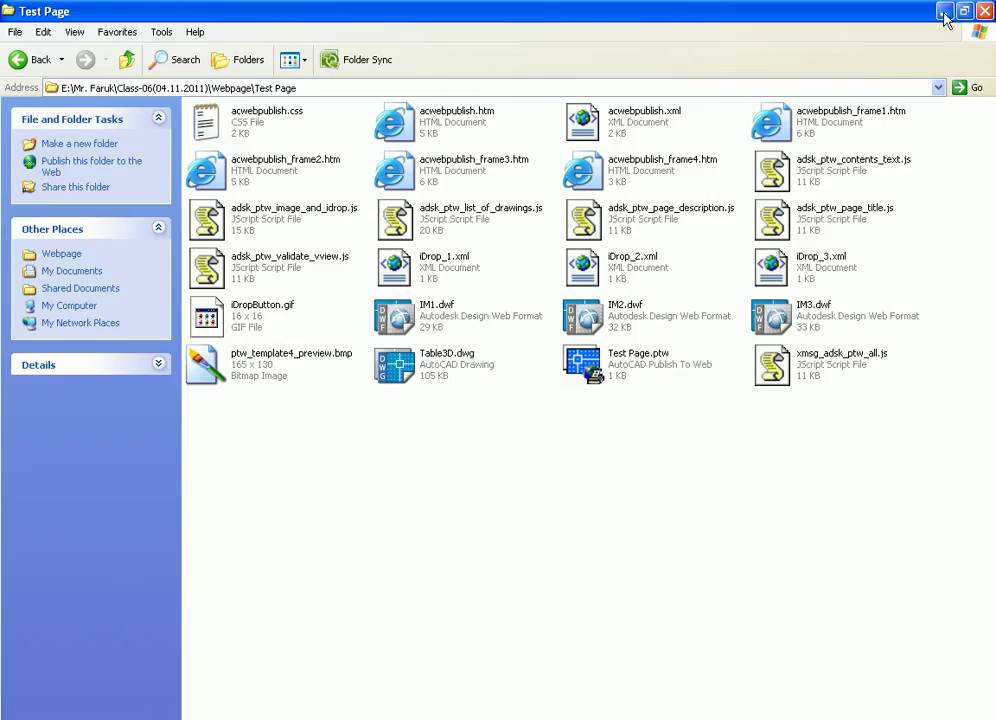
click(944, 13)
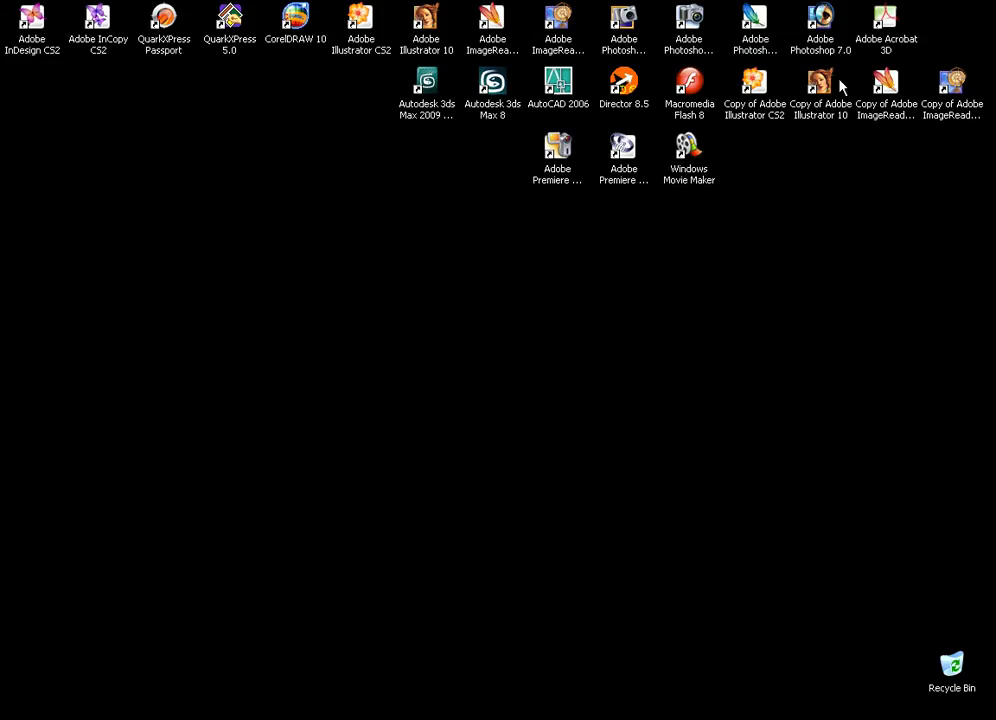
right_click(490, 86)
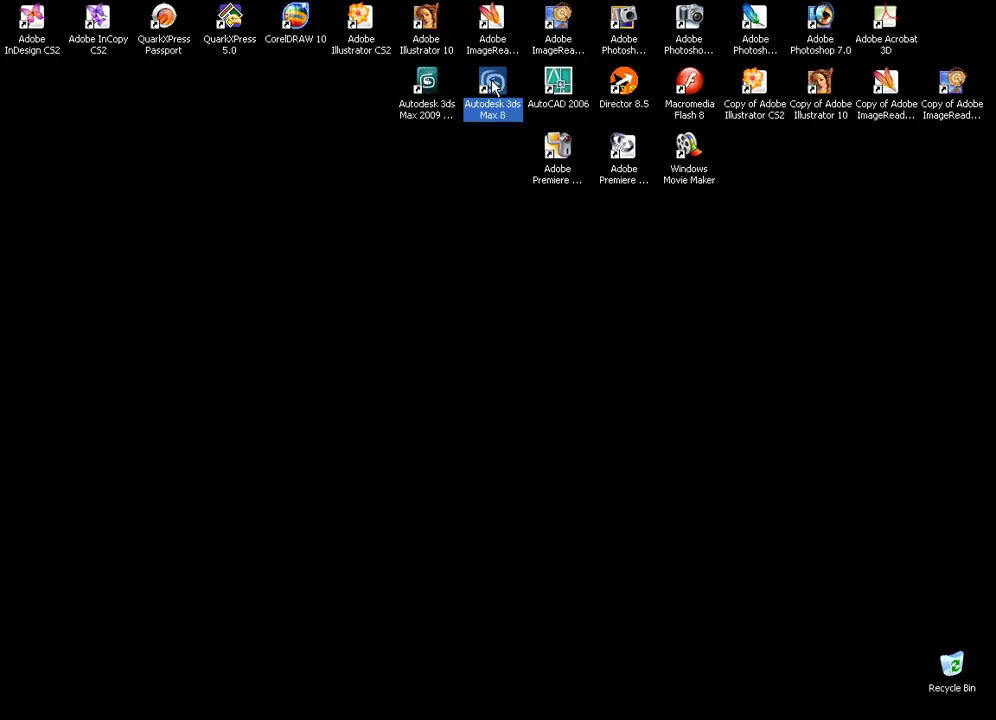
click(519, 88)
key(alt+Tab)
key(alt+Tab)
key(alt+Tab)
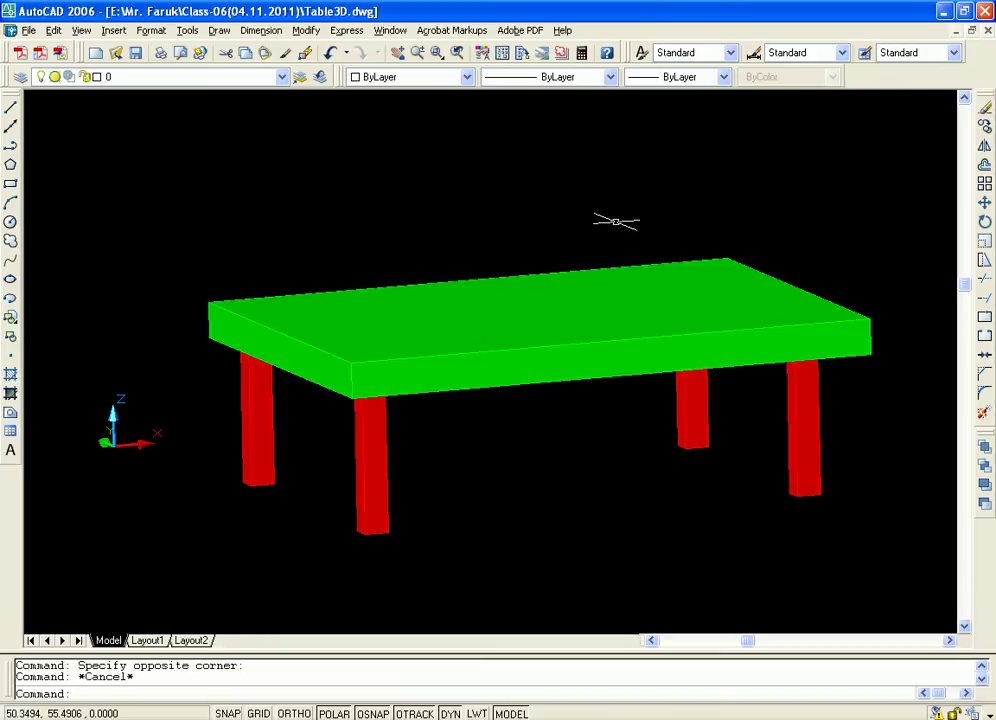
key(alt+Tab)
key(alt+Tab)
key(alt+Tab)
key(alt+Tab)
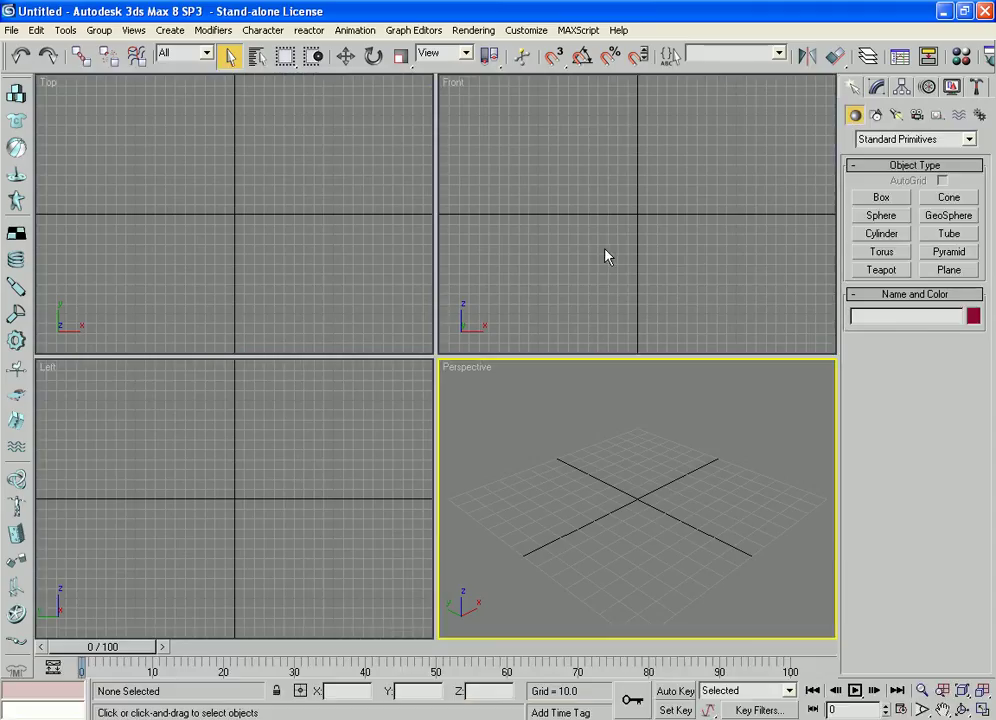
Step: Create a tabletop box about 216 long, 277 wide and 10 high in the Top viewport
click(551, 238)
click(285, 247)
click(313, 462)
click(487, 456)
click(211, 229)
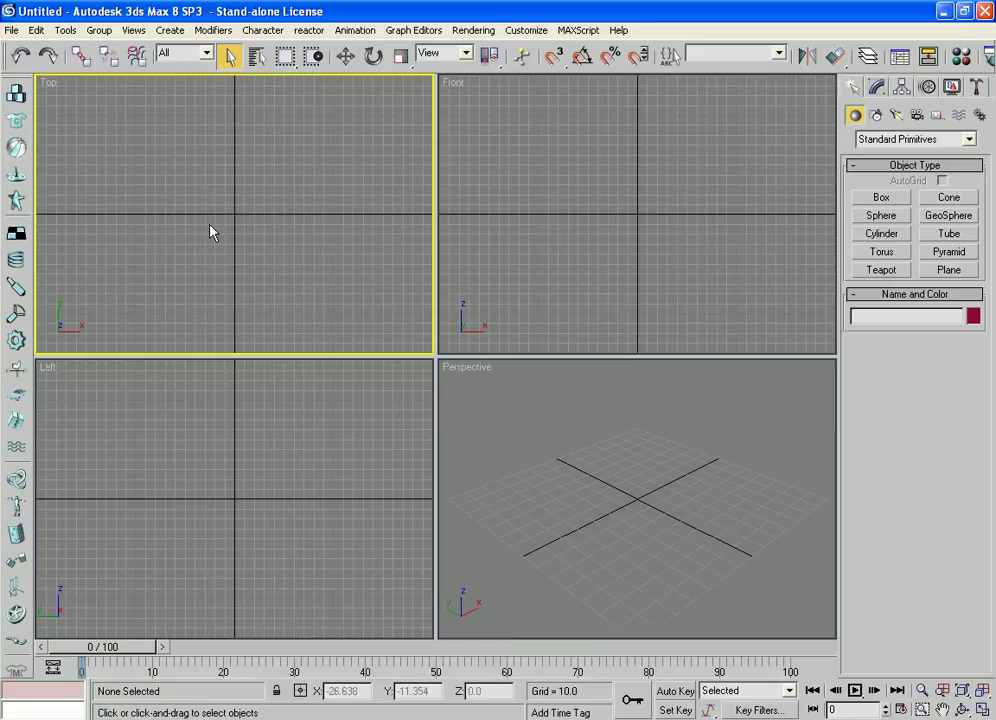
click(878, 199)
drag(117, 104, 391, 317)
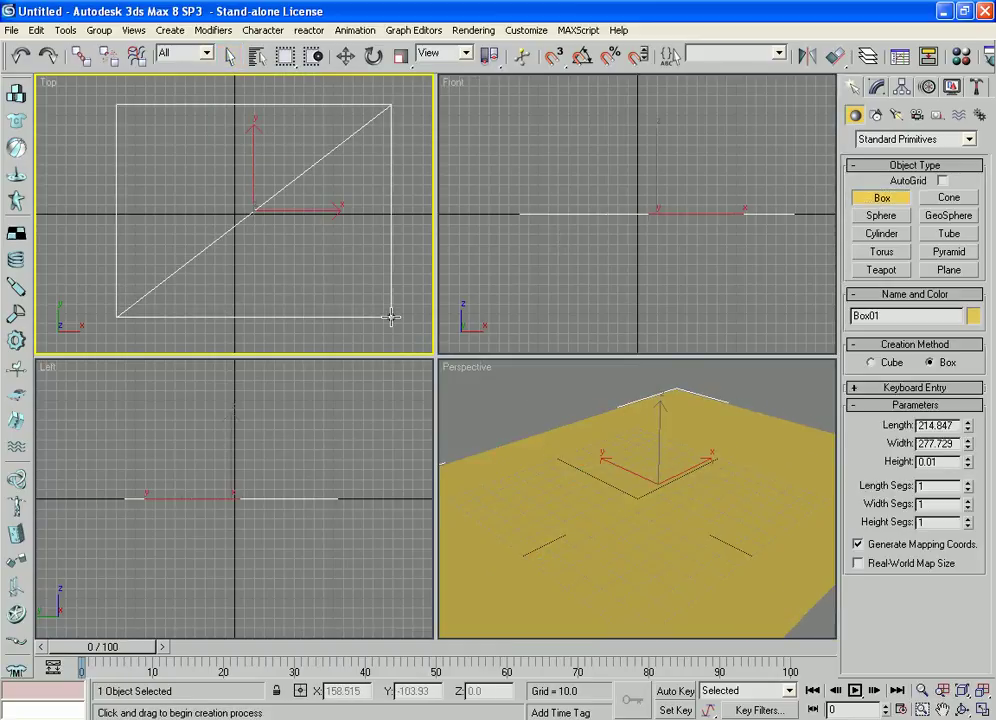
click(393, 309)
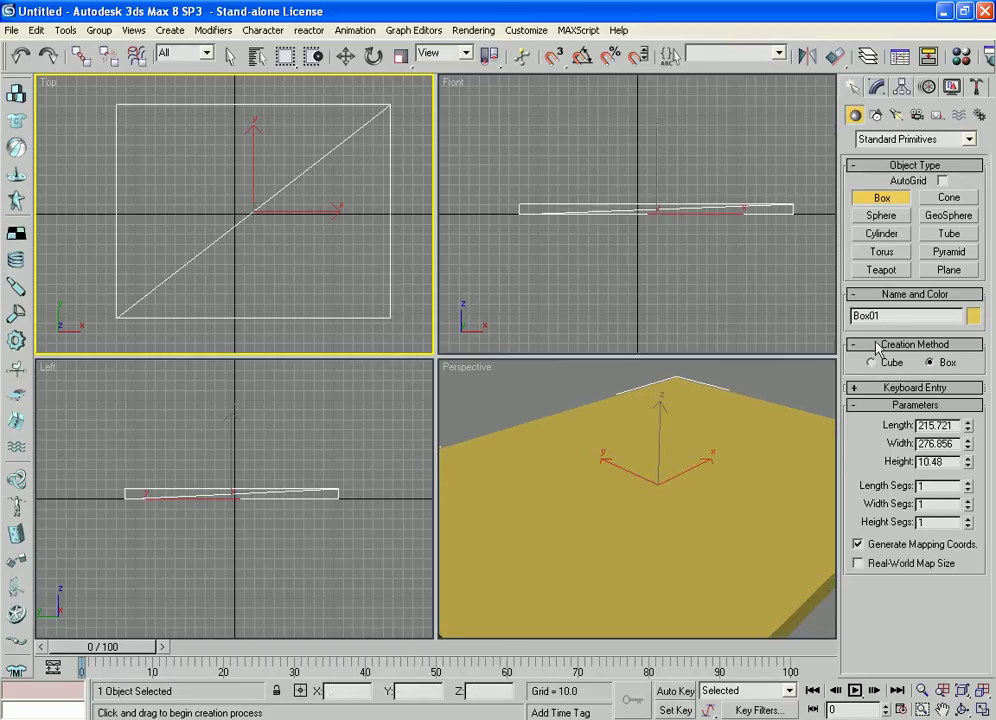
Step: Change the tabletop box's object color to turquoise from the 3ds Max palette
click(972, 316)
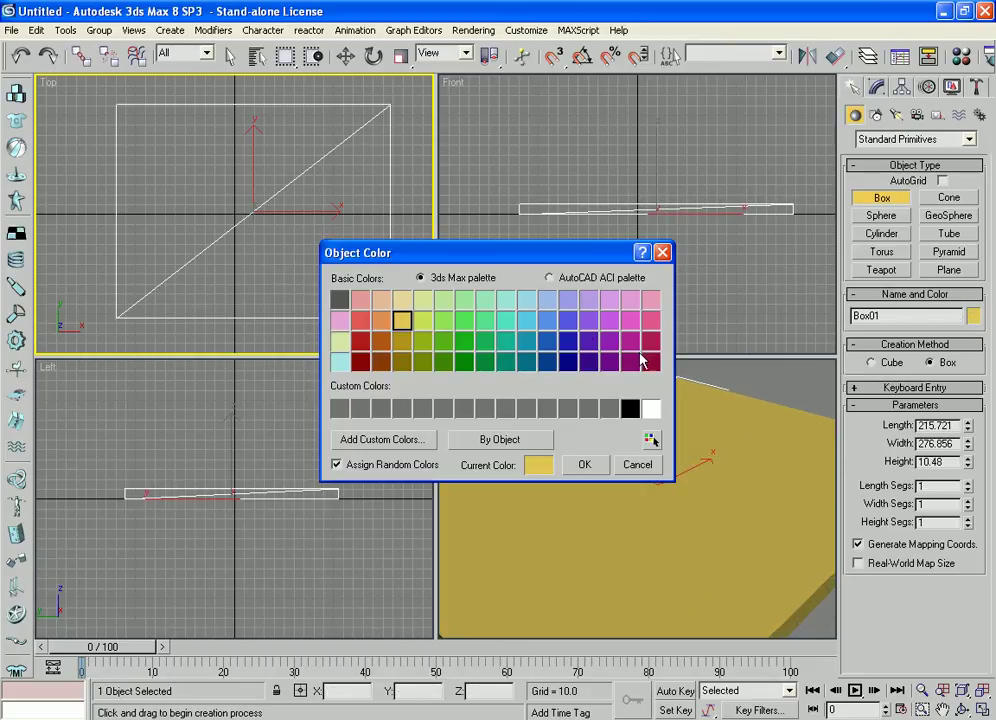
click(484, 320)
click(505, 320)
click(584, 464)
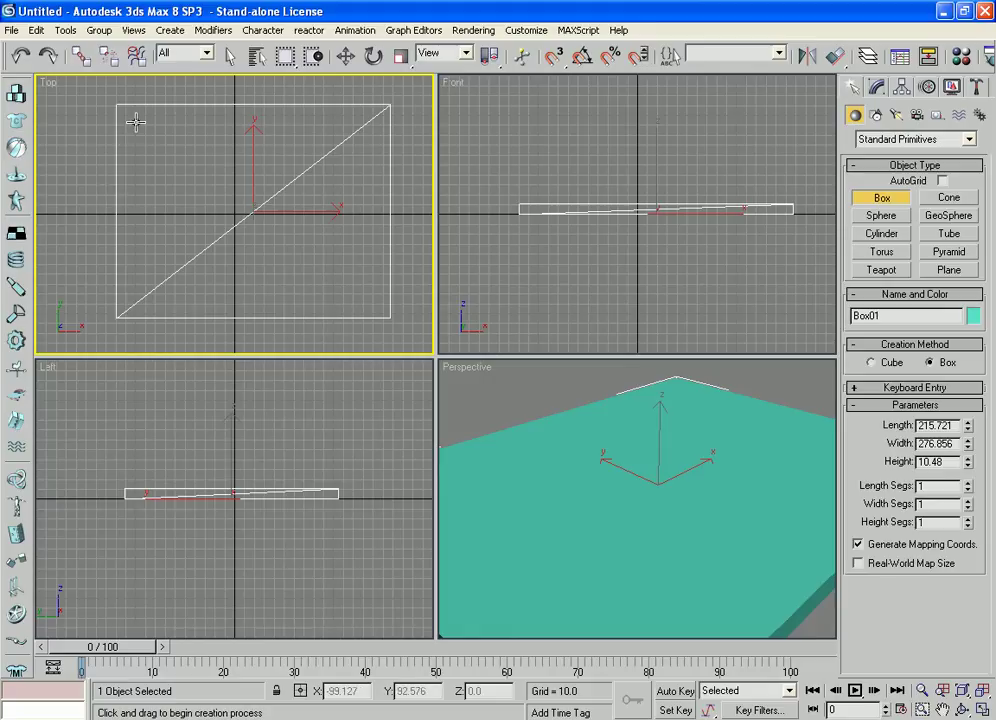
Step: Create a table leg box about 19 long and 21 wide near the tabletop's upper-left corner, extending down below the tabletop
drag(135, 122, 157, 141)
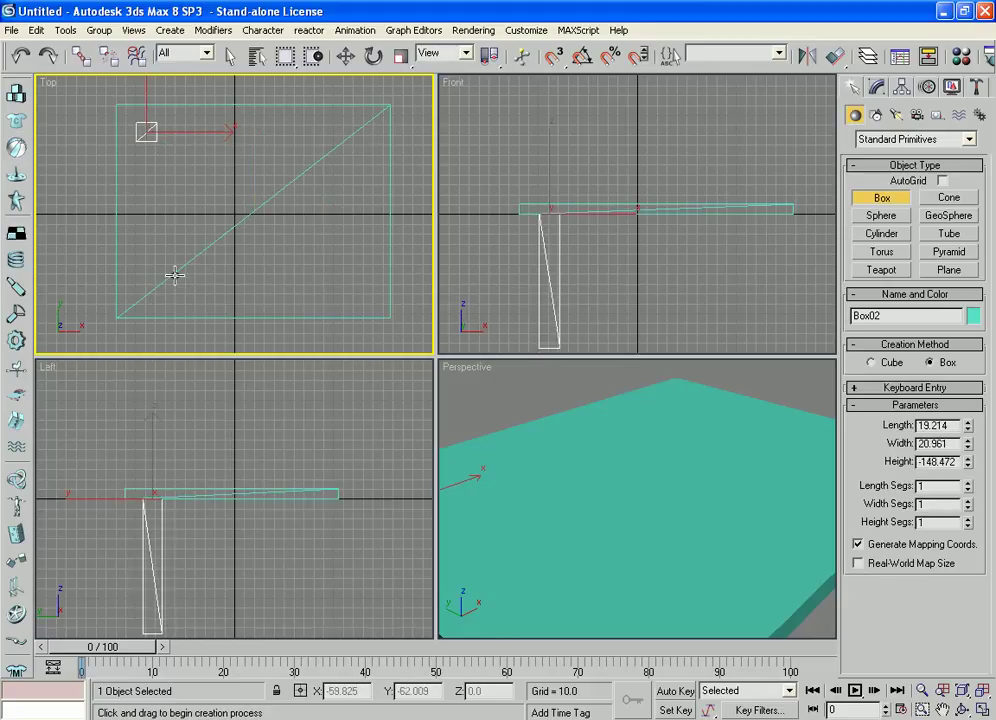
click(301, 175)
Step: Copy the table leg along X to the tabletop's upper-right corner in the Top viewport
key(w)
drag(207, 133, 407, 138)
key(ctrl+z)
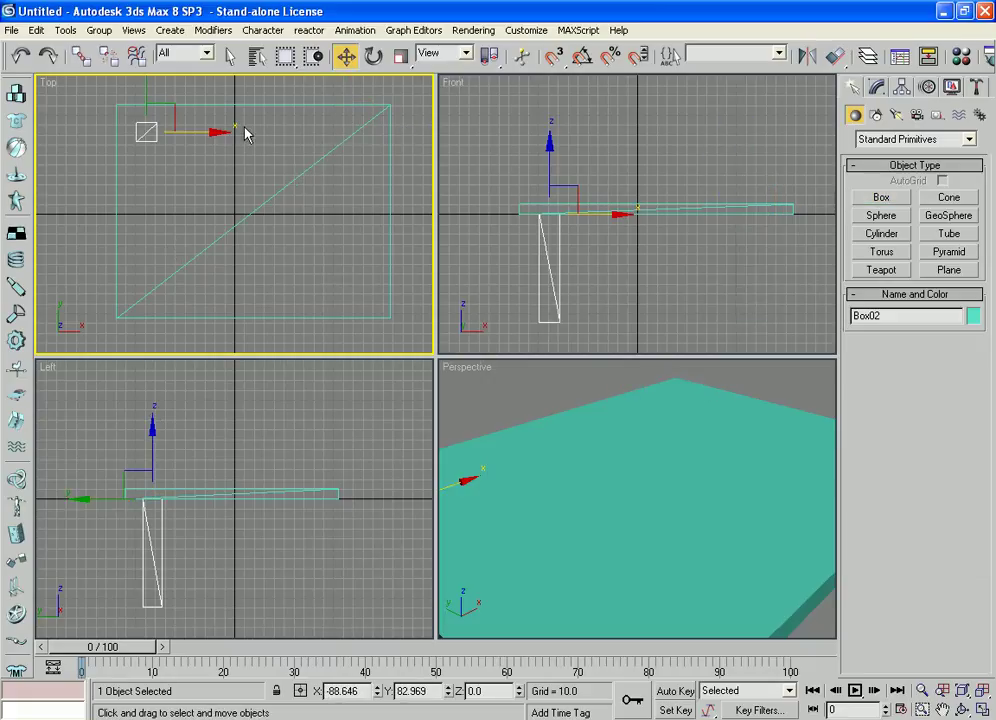
mouse_move(212, 133)
shift+mouse_down()
mouse_move(436, 126)
mouse_move(412, 127)
mouse_move(431, 127)
mouse_move(422, 130)
shift+mouse_up()
click(441, 440)
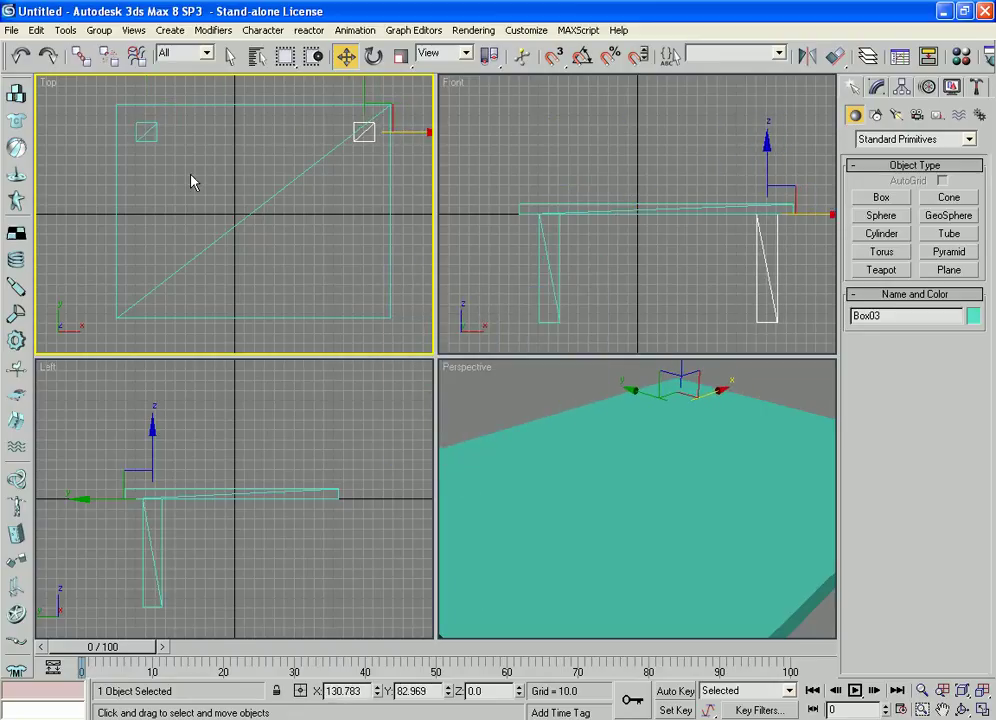
Step: Copy both table legs together along Y to the tabletop's two lower corners
ctrl+click(152, 124)
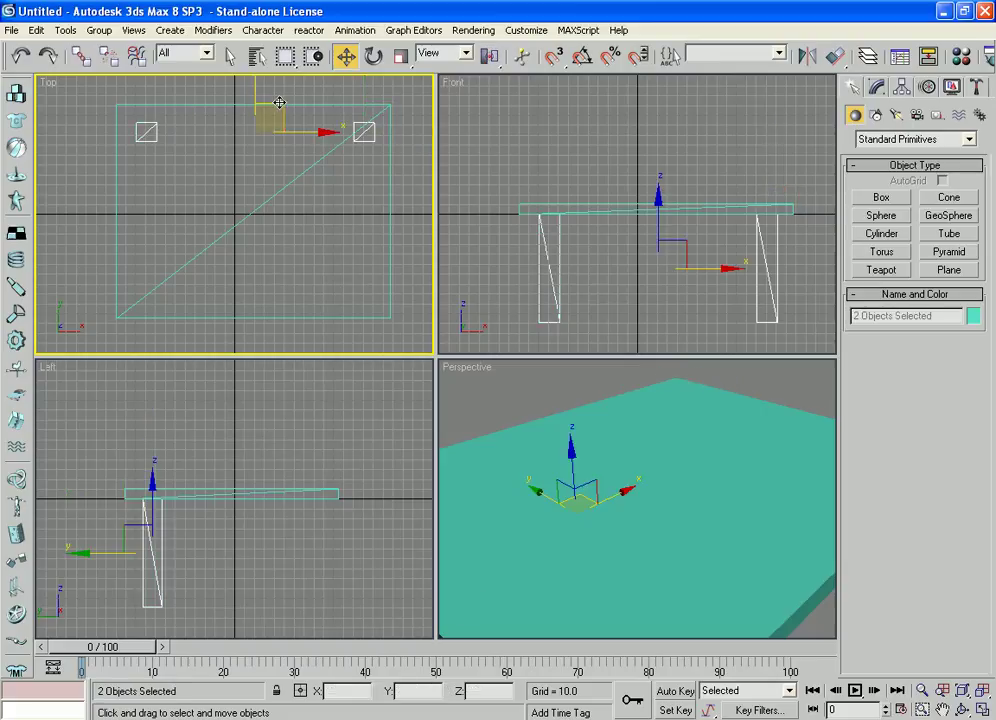
shift+drag(255, 87, 255, 241)
click(443, 441)
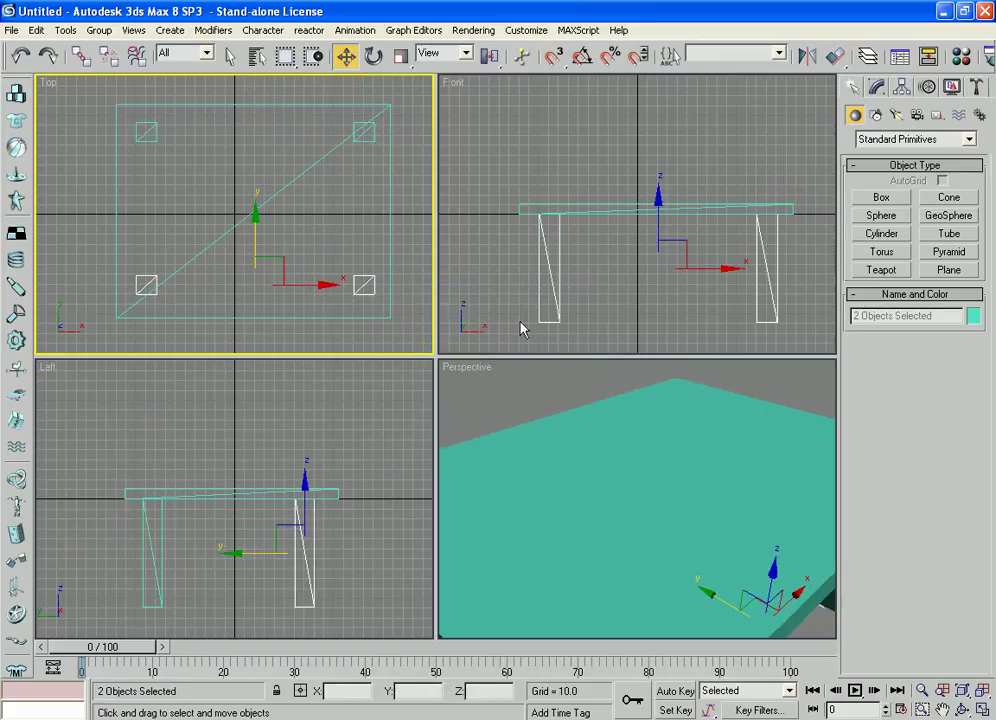
Step: Select all four table legs and change their object color to green from the 3ds Max palette
scroll(260, 232, down, 3)
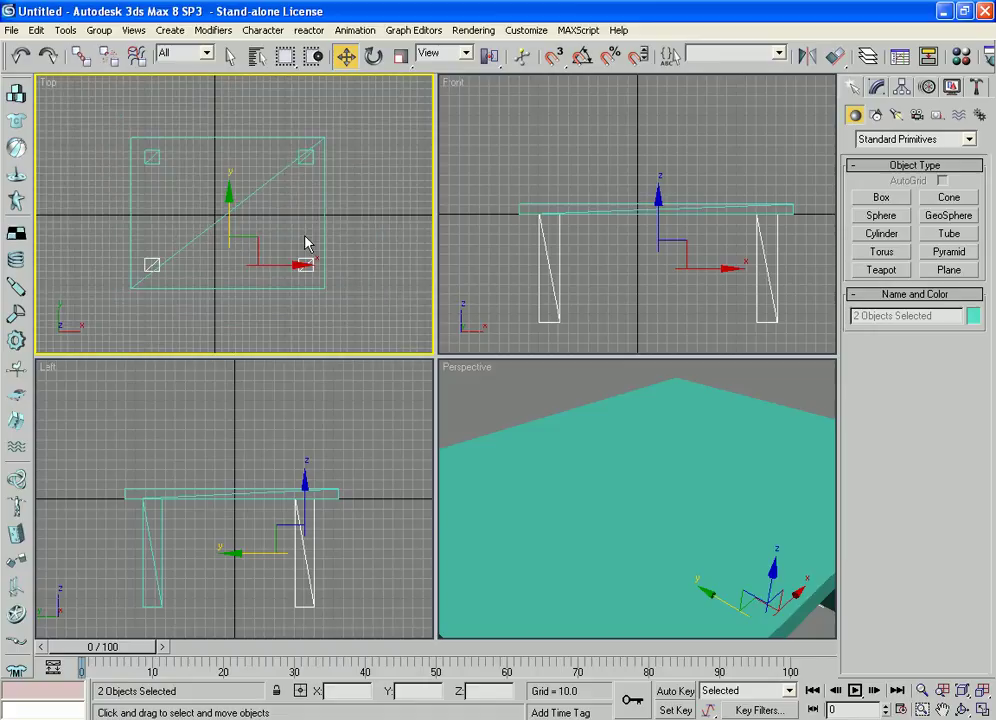
scroll(685, 471, down, 5)
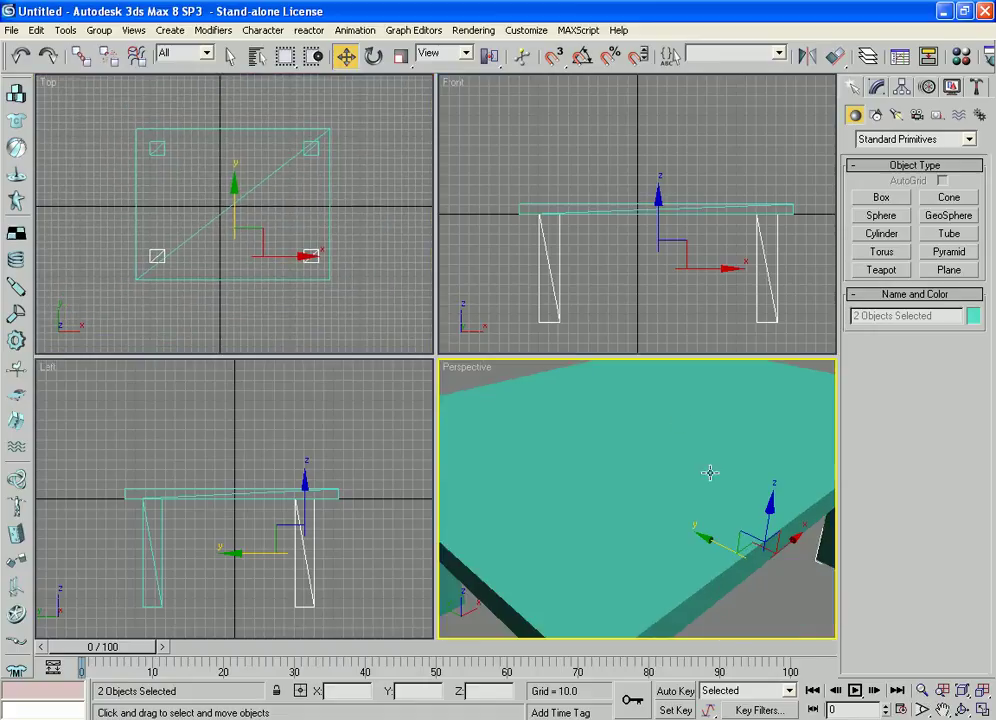
alt+middle_drag(745, 501, 748, 444)
scroll(718, 458, up, 2)
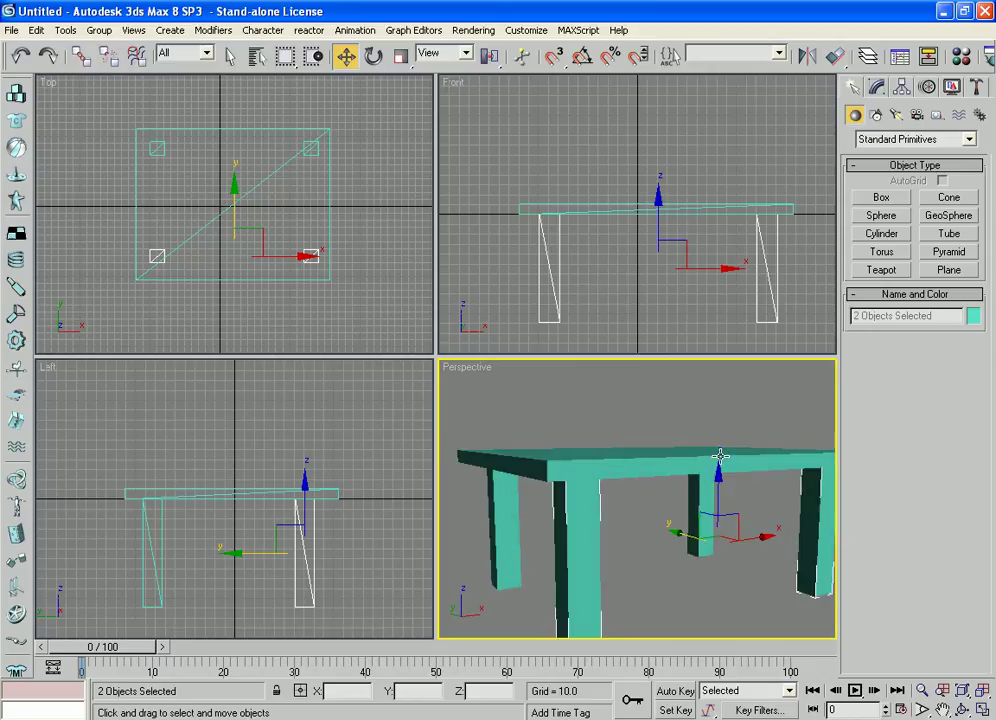
scroll(742, 440, down, 5)
alt+middle_drag(718, 431, 557, 582)
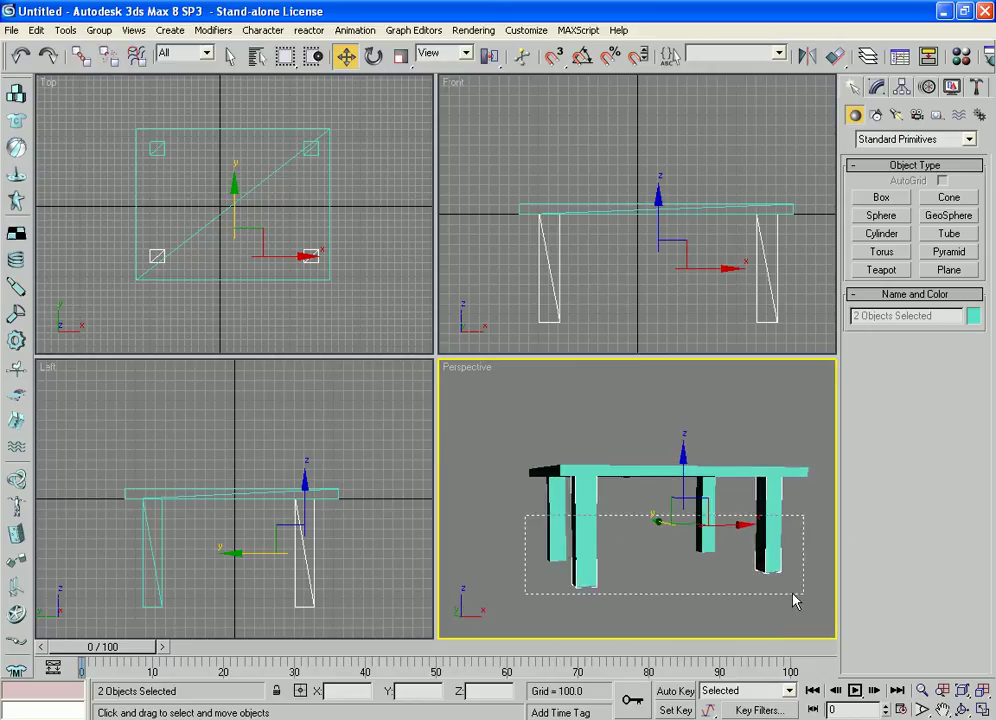
drag(793, 600, 788, 596)
click(973, 316)
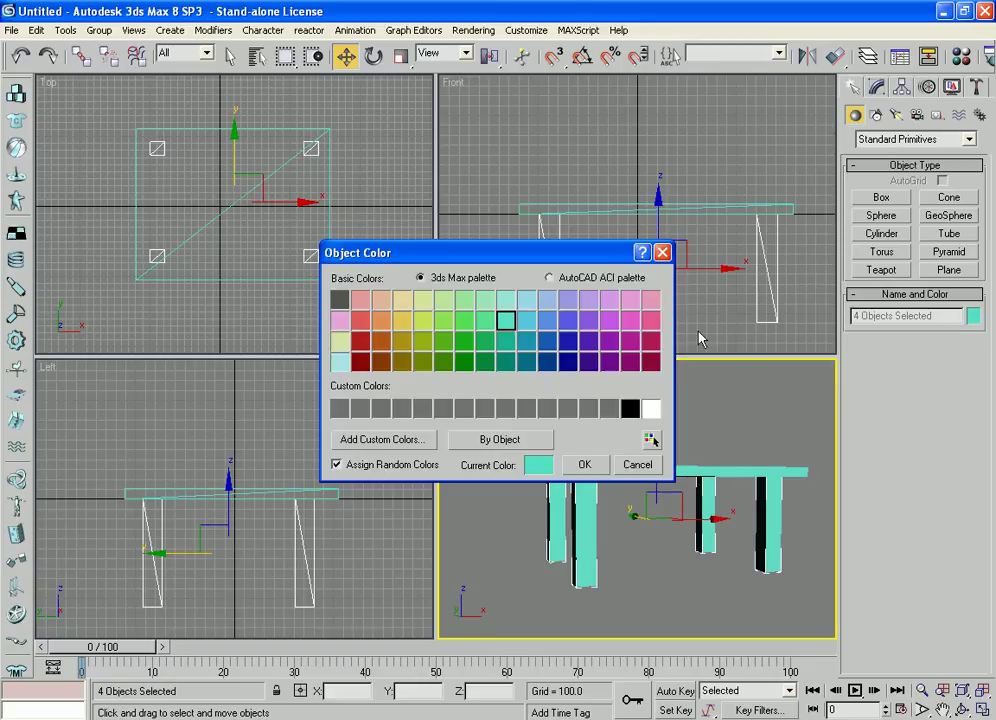
click(467, 325)
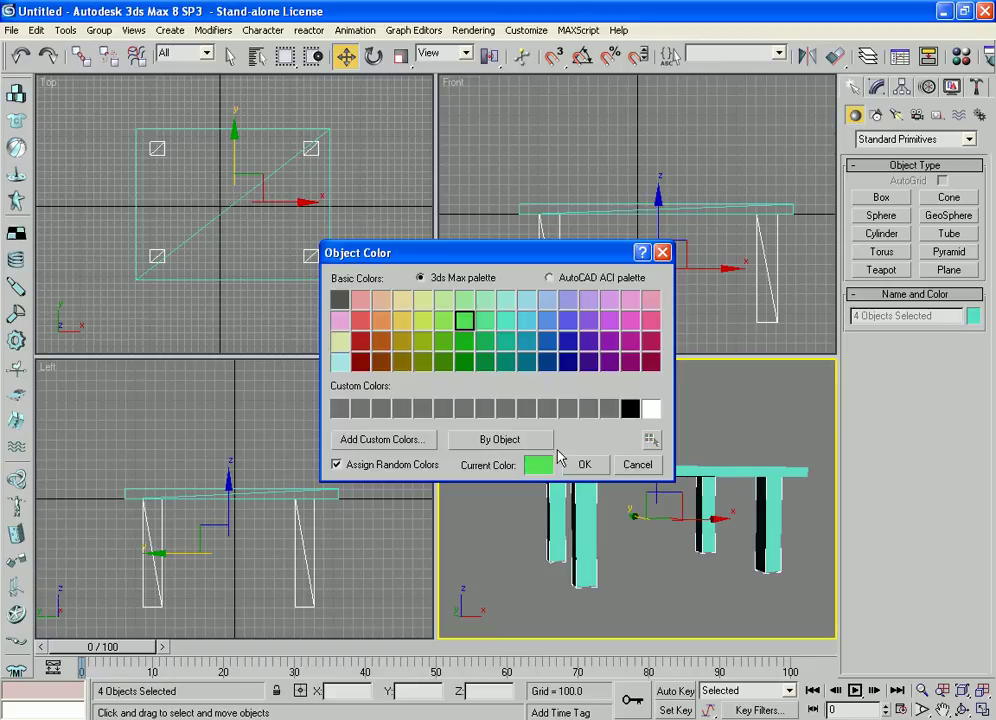
click(583, 463)
Step: Create a chair seat box about 159 long, 145 wide and 12 high beside the table in the Top viewport
alt+middle_drag(295, 238, 318, 247)
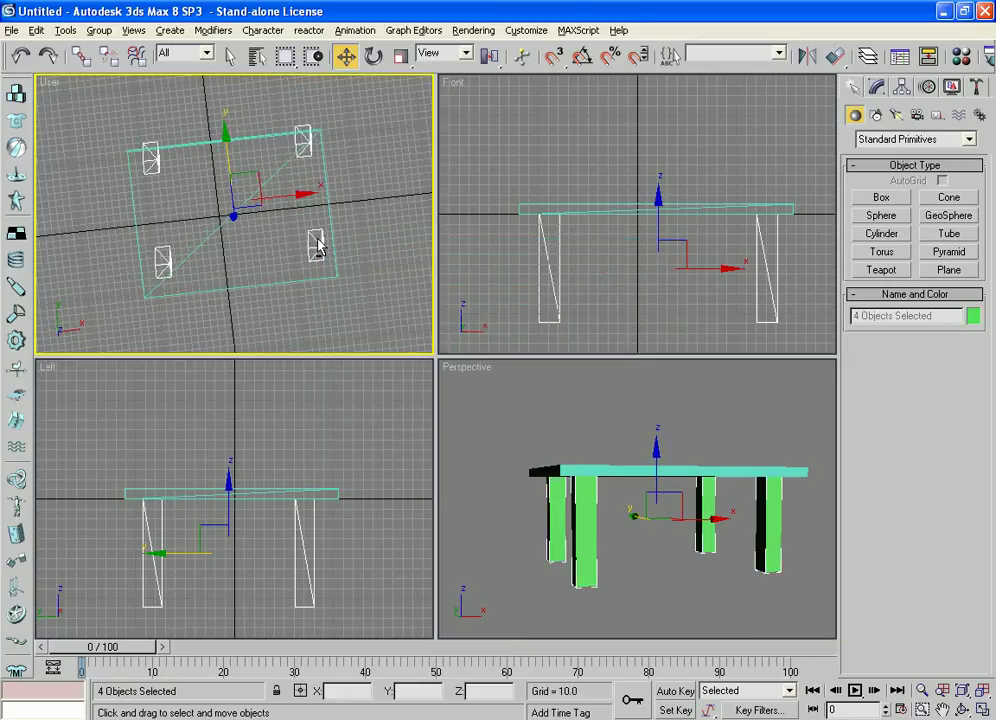
key(t)
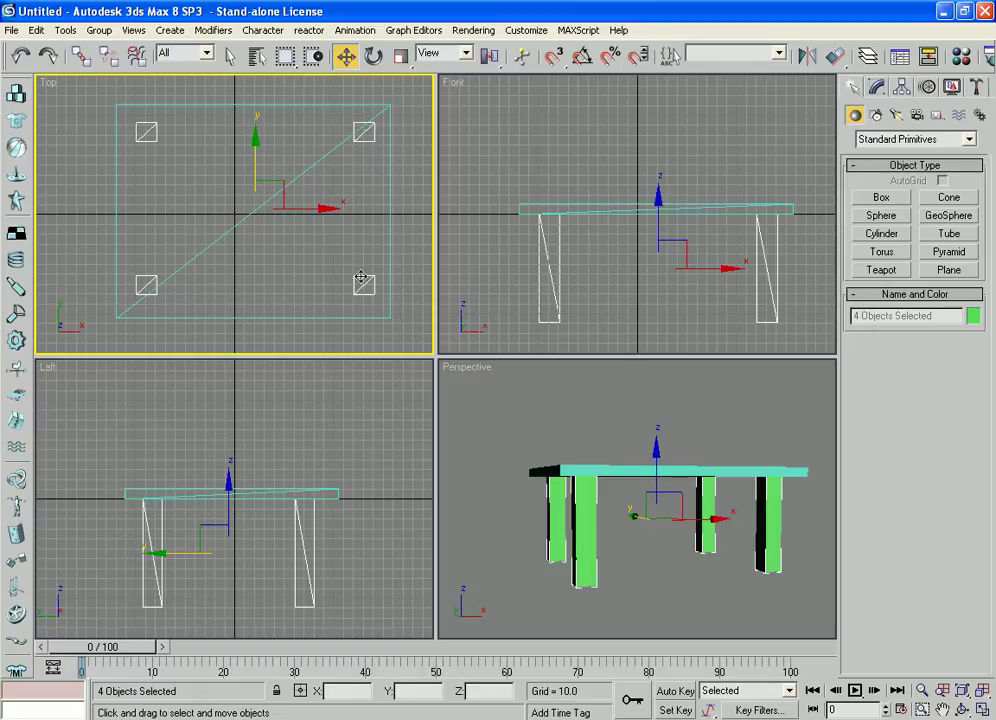
scroll(372, 228, down, 5)
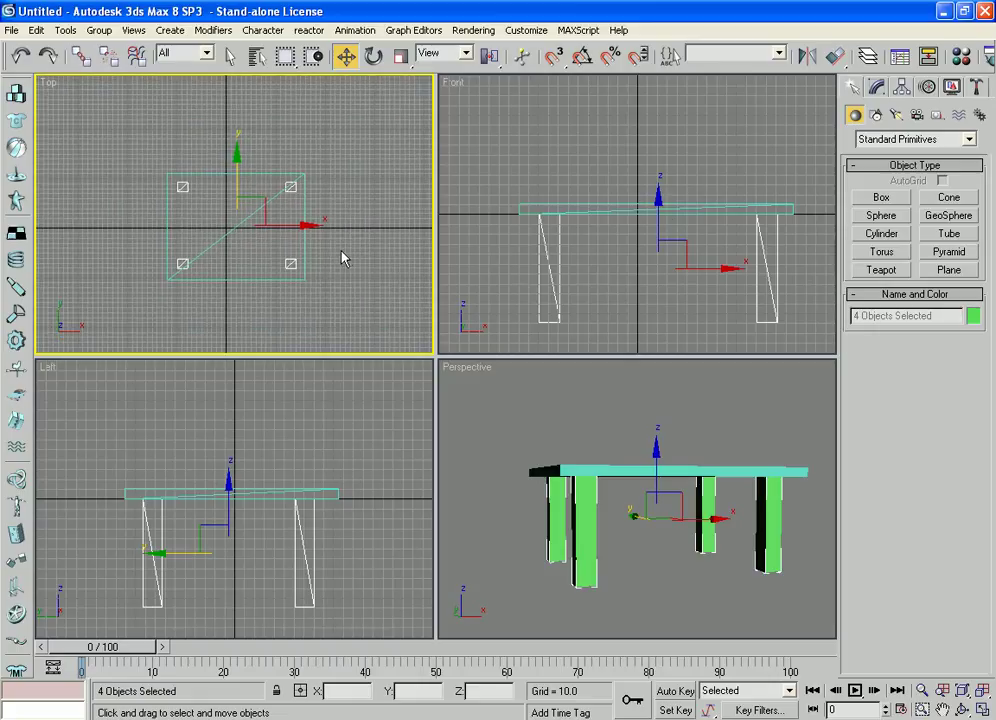
click(881, 198)
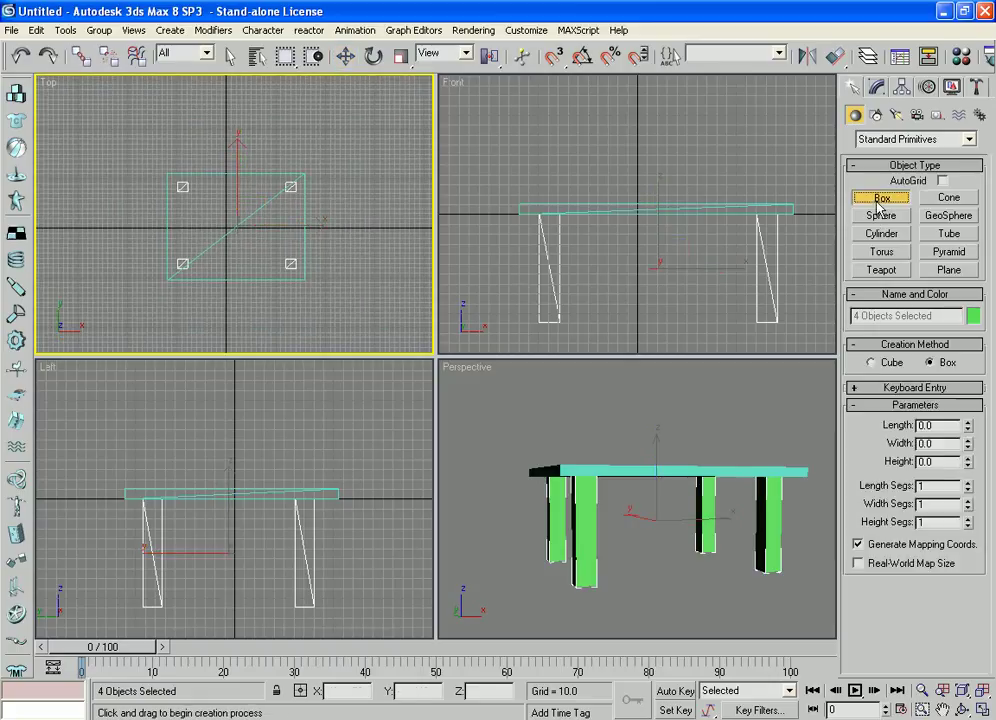
middle_drag(324, 184, 274, 184)
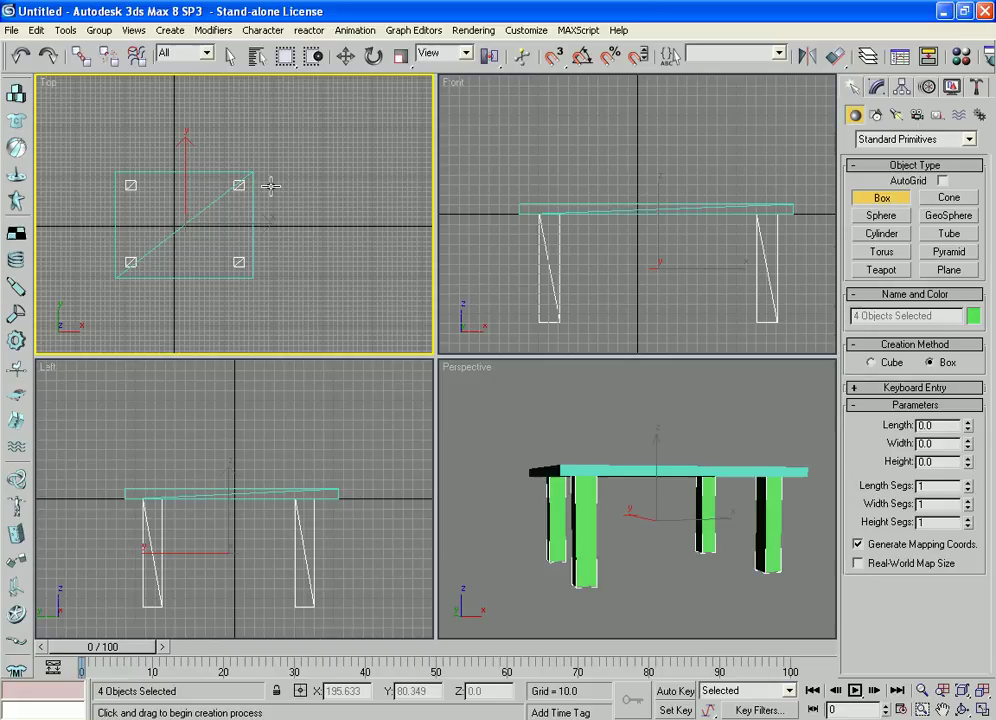
drag(272, 189, 342, 265)
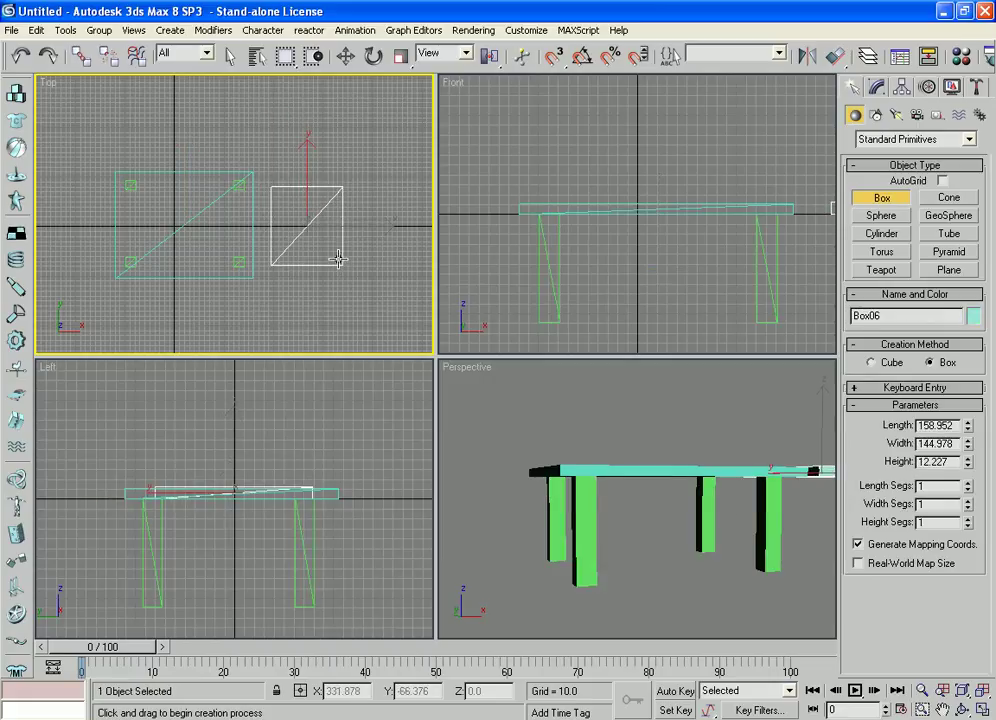
Step: Create a chair leg box about 15 long and 12 wide at the seat's upper-left corner, extending about 100 downward
scroll(275, 205, up, 5)
middle_drag(291, 216, 305, 172)
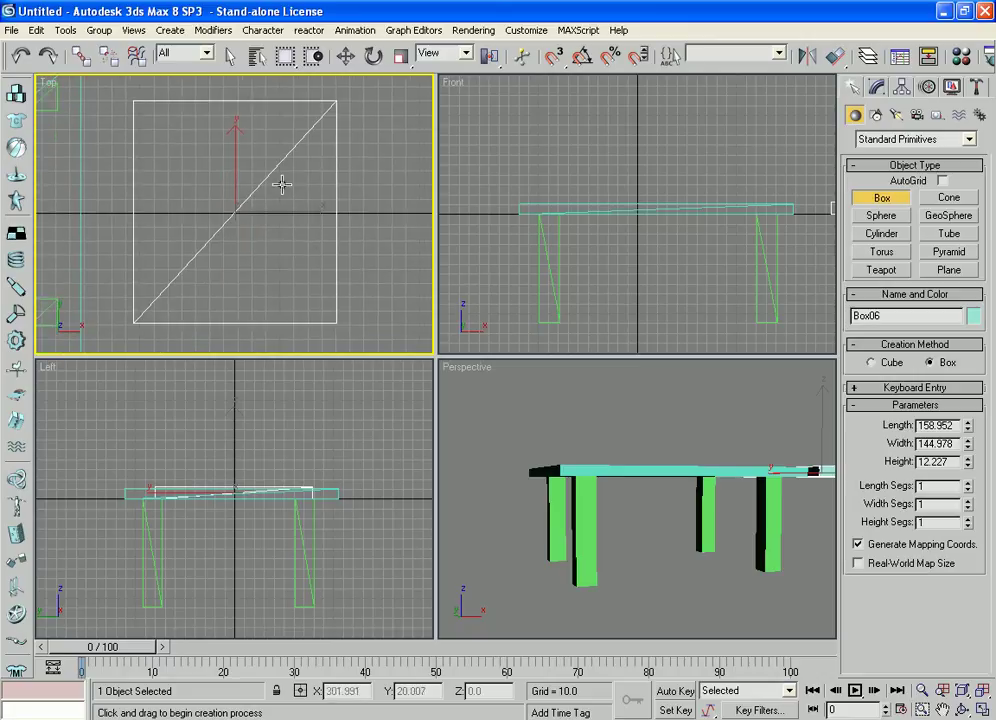
click(156, 127)
drag(148, 116, 160, 127)
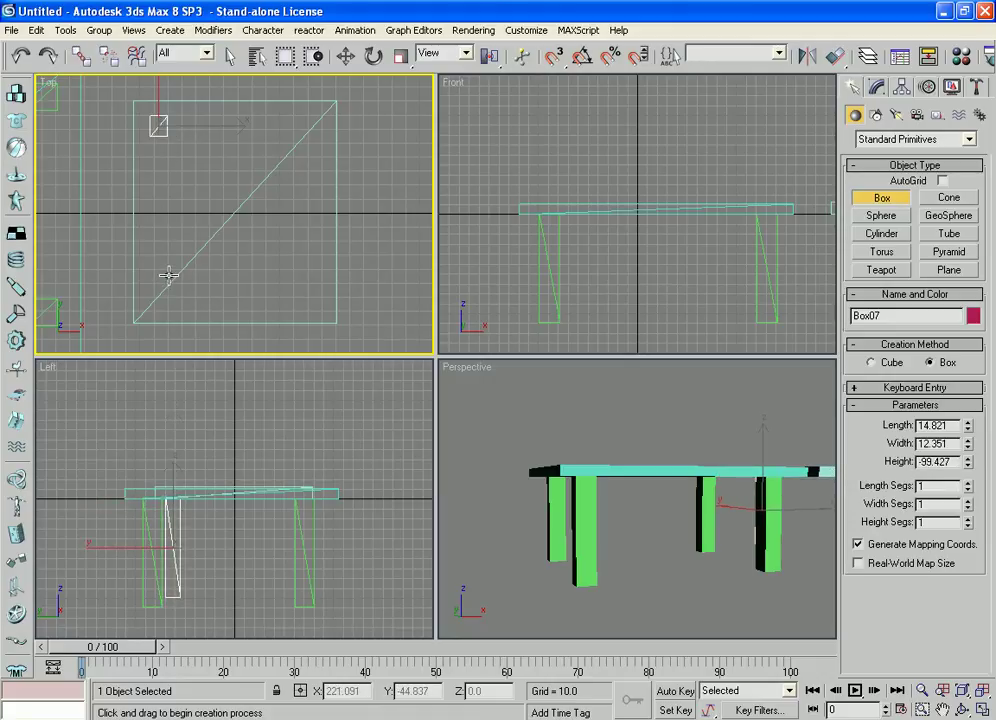
Step: Copy the chair leg along Y to the seat's lower-left corner in the Top viewport
middle_drag(267, 191, 276, 213)
scroll(315, 277, down, 3)
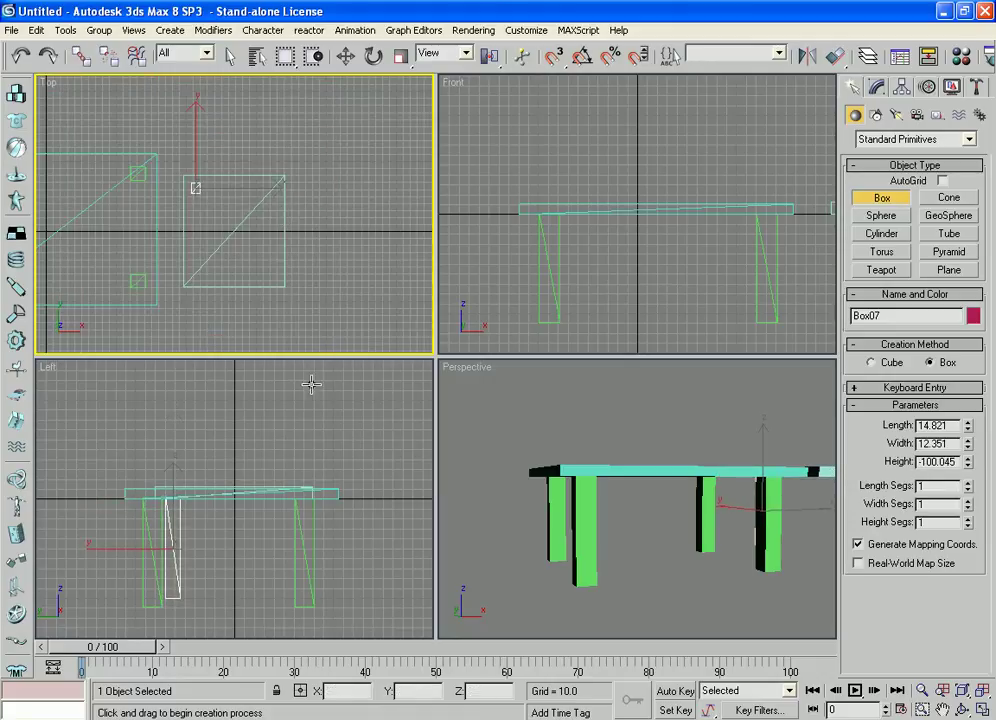
scroll(304, 443, down, 3)
mouse_move(311, 444)
middle_down()
mouse_move(296, 453)
mouse_move(298, 441)
middle_up()
scroll(298, 441, up, 2)
scroll(625, 258, down, 3)
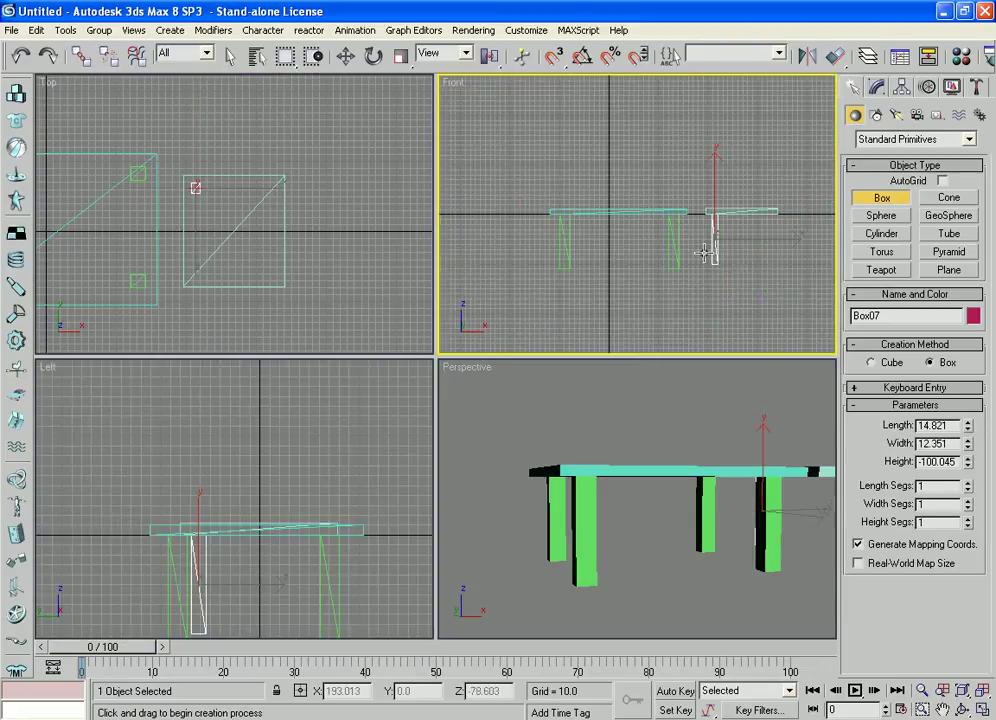
middle_drag(732, 251, 622, 266)
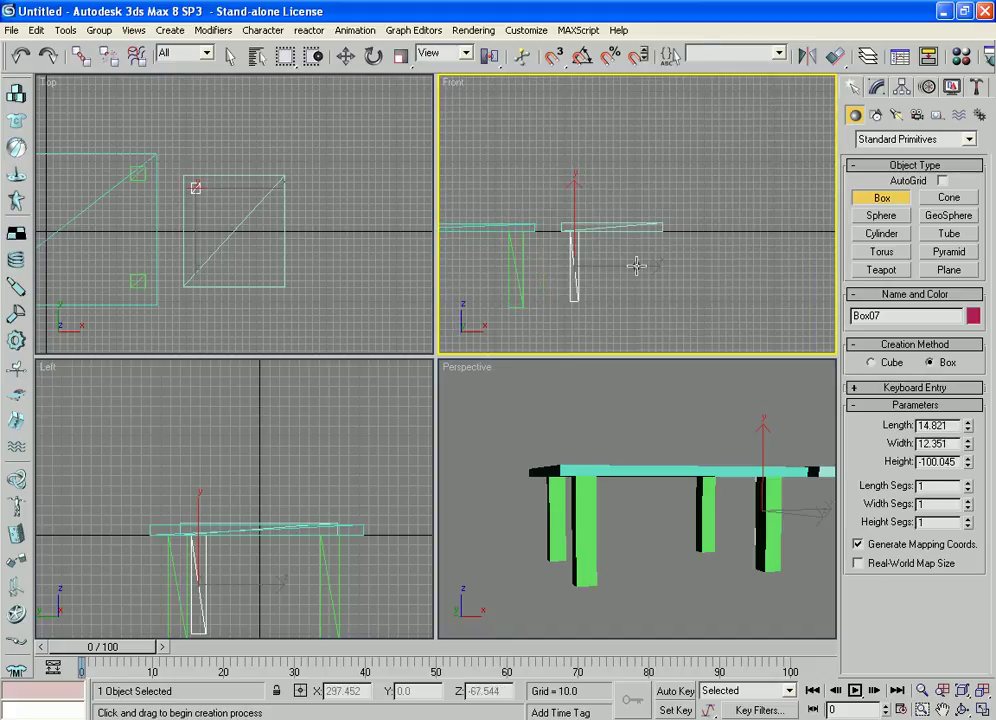
key(w)
right_click(330, 228)
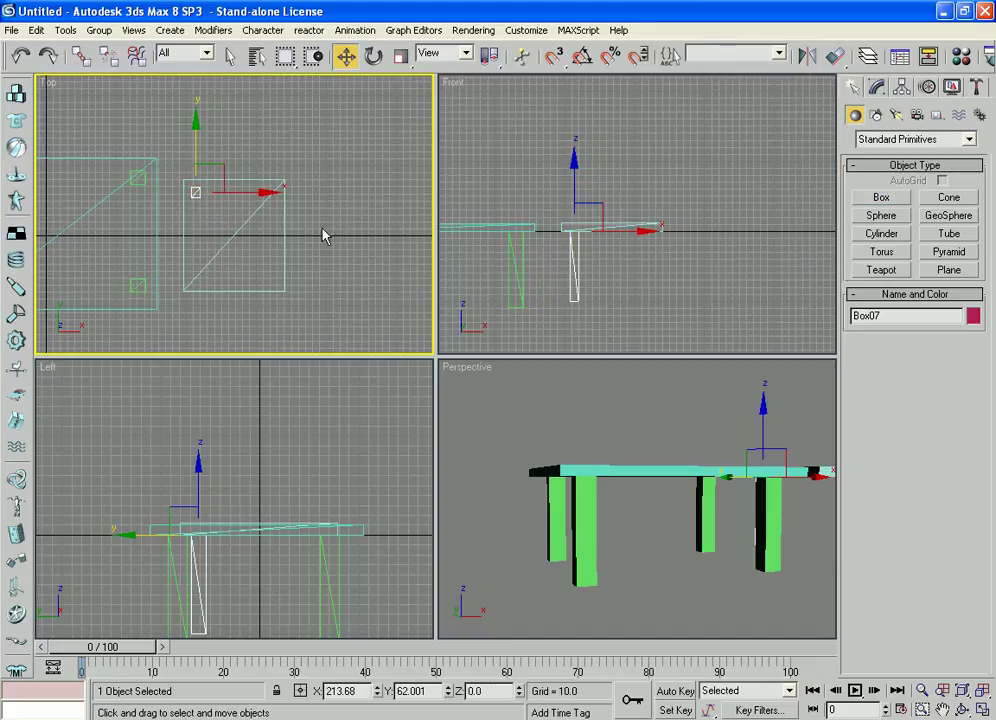
shift+drag(194, 122, 196, 207)
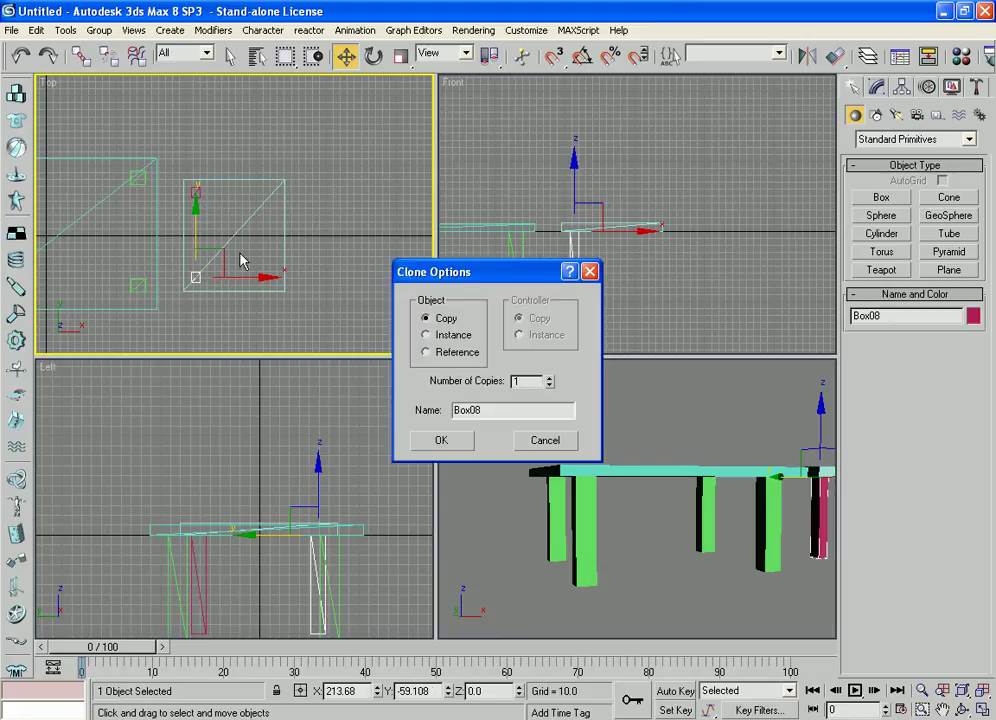
click(444, 439)
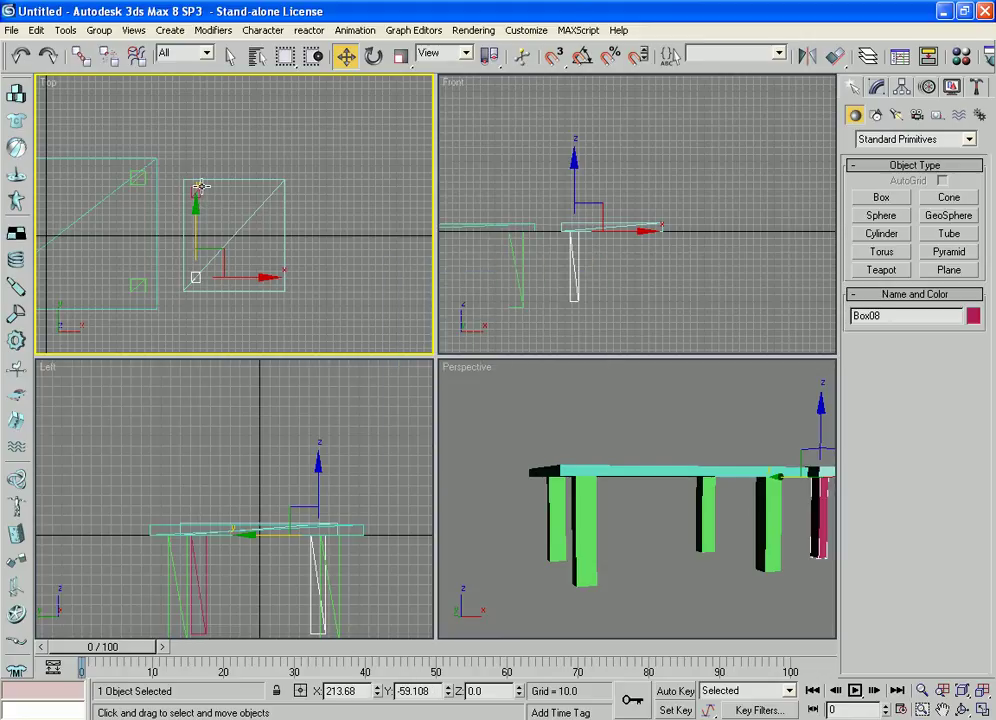
Step: Copy both chair legs together along X toward the seat's opposite edge
ctrl+click(199, 185)
mouse_move(246, 233)
shift+mouse_down()
mouse_move(322, 234)
mouse_move(307, 238)
shift+mouse_up()
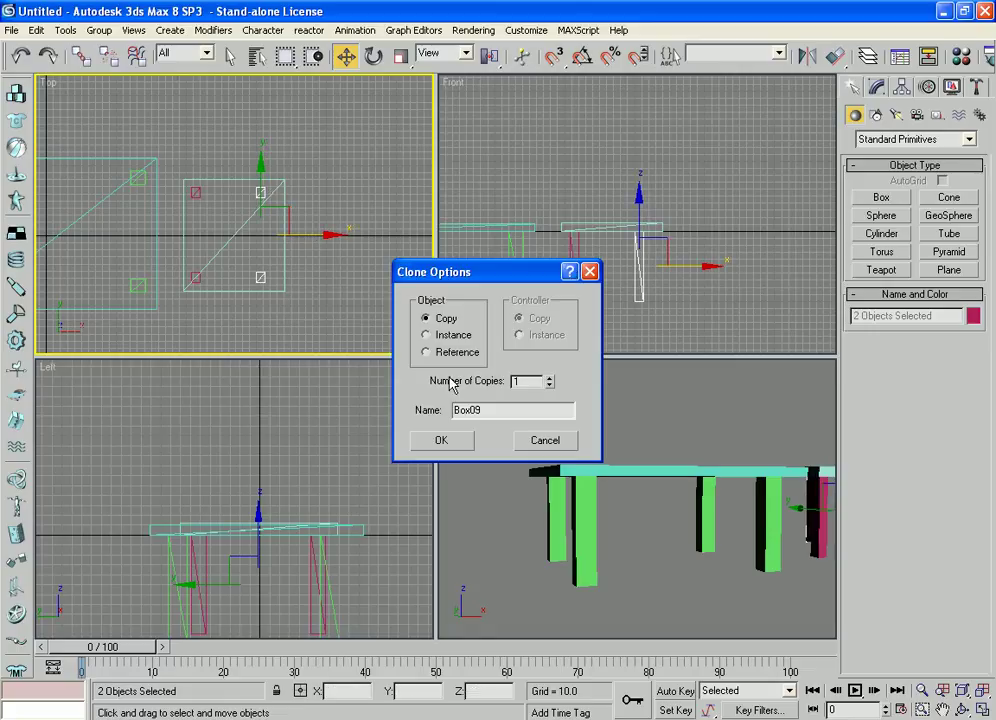
click(440, 440)
Step: Scale the two copied chair legs along the vertical axis to about 217 percent in the Front viewport
middle_drag(742, 249, 733, 256)
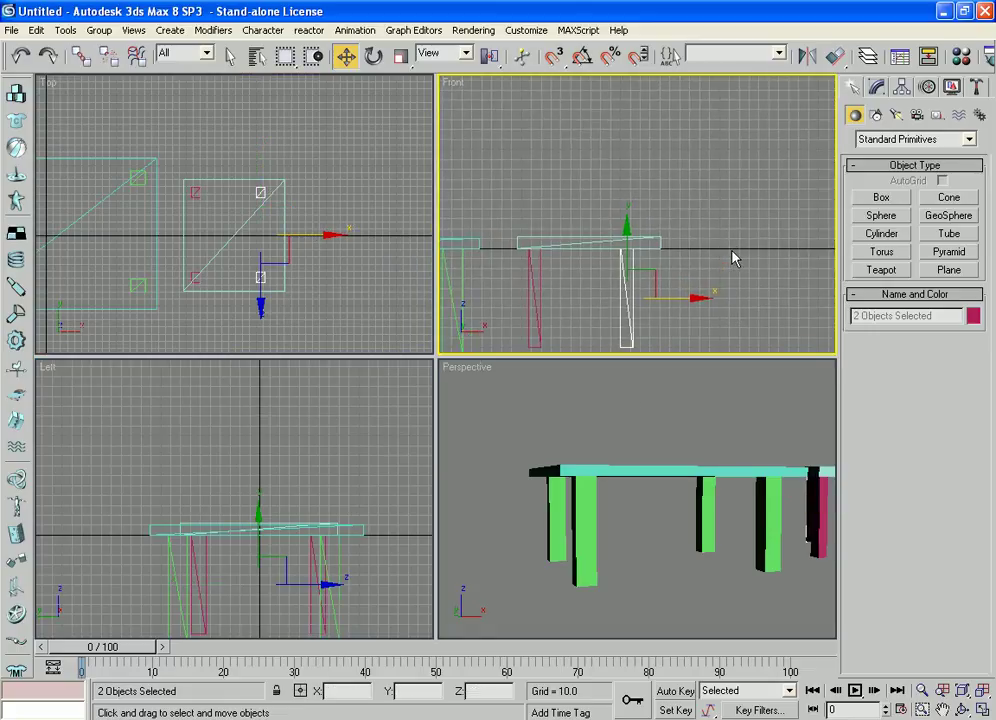
key(r)
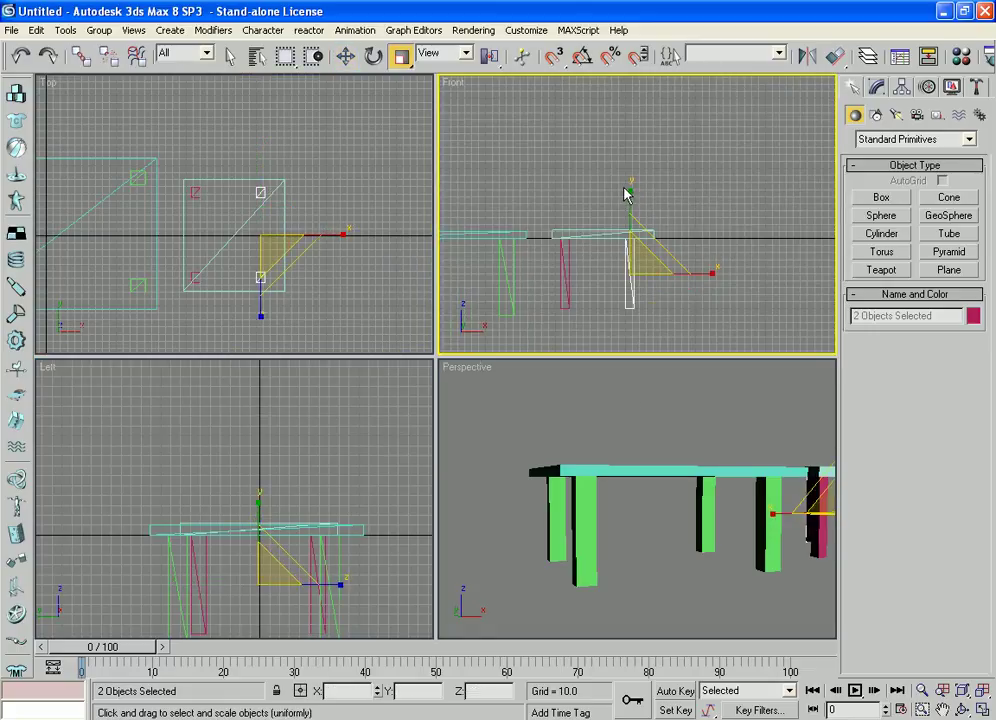
drag(629, 196, 490, 80)
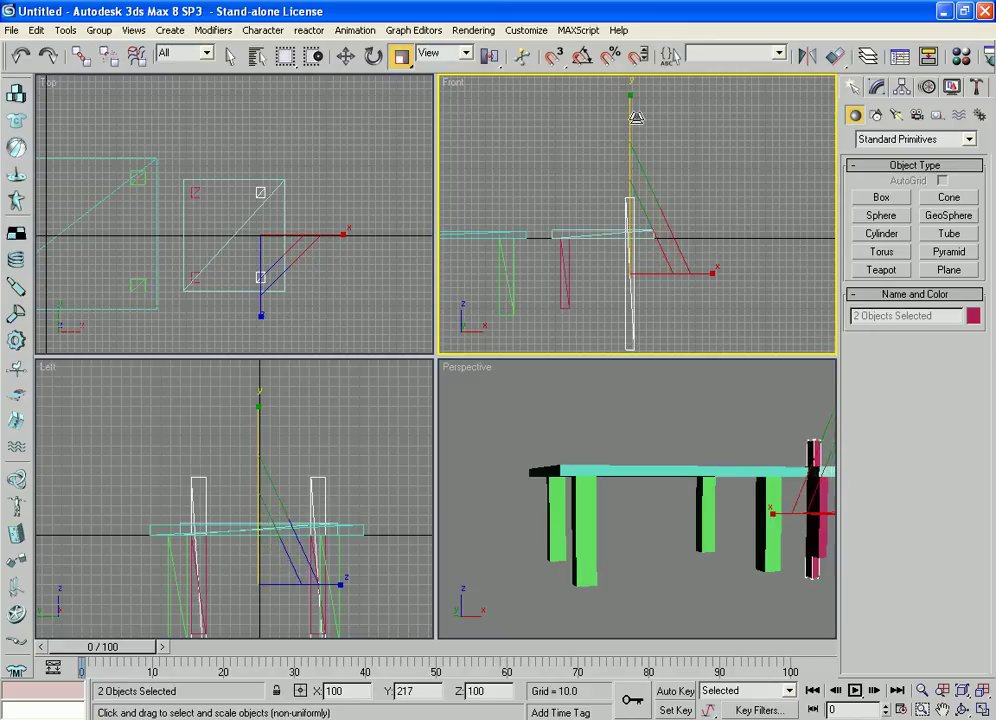
key(r)
Step: Move the two stretched chair legs up so they rise above the seat as backrest posts
middle_drag(785, 246, 741, 219)
scroll(755, 190, down, 2)
key(w)
drag(618, 186, 618, 155)
scroll(680, 291, up, 3)
Step: Stretch the two backrest posts slightly taller and raise them about 5 units to level their feet with the other chair legs
middle_drag(677, 276, 713, 250)
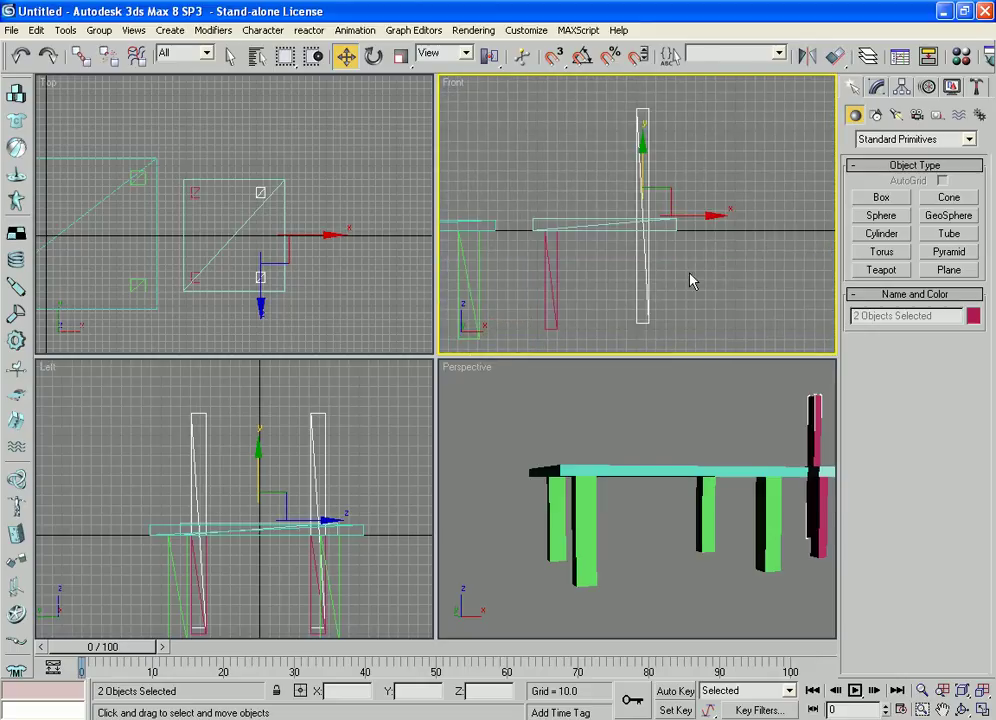
key(r)
drag(642, 152, 662, 170)
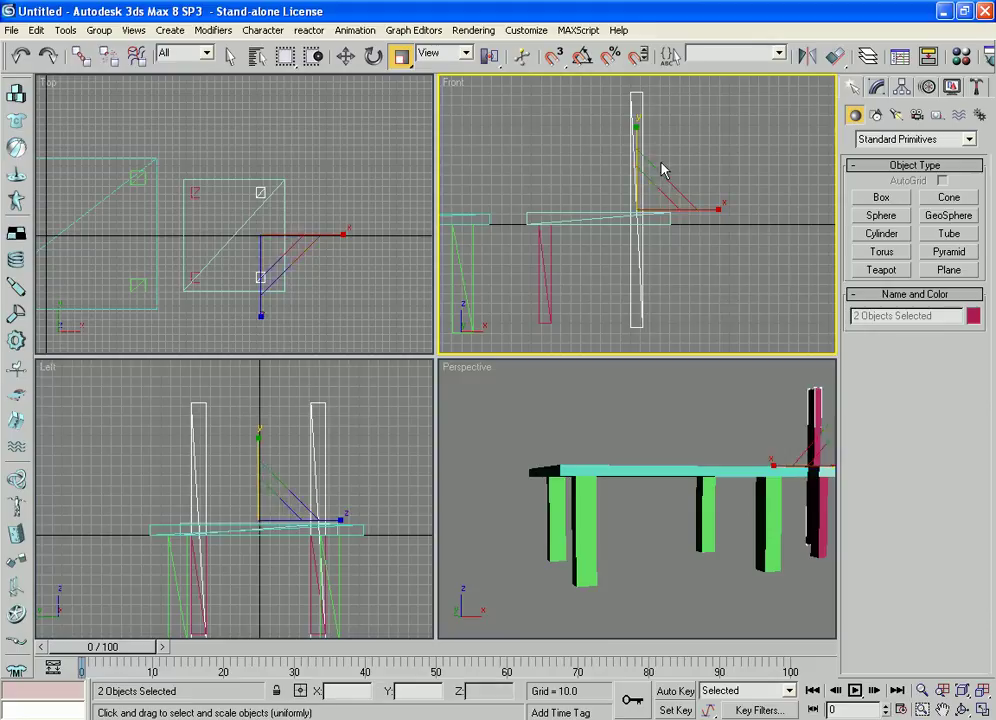
key(w)
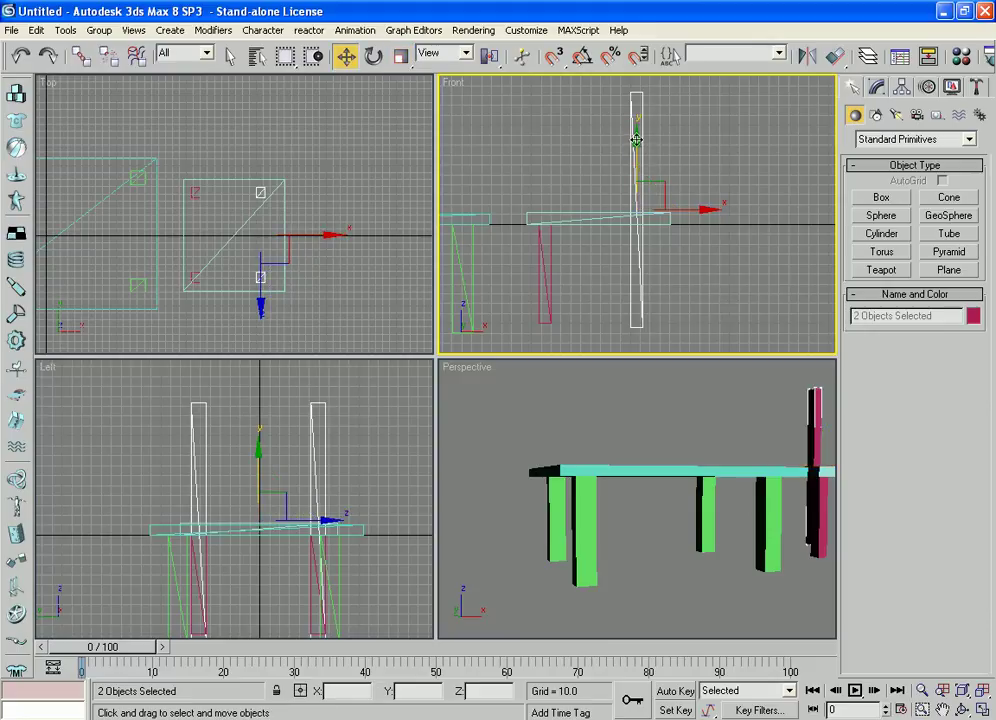
drag(634, 144, 637, 140)
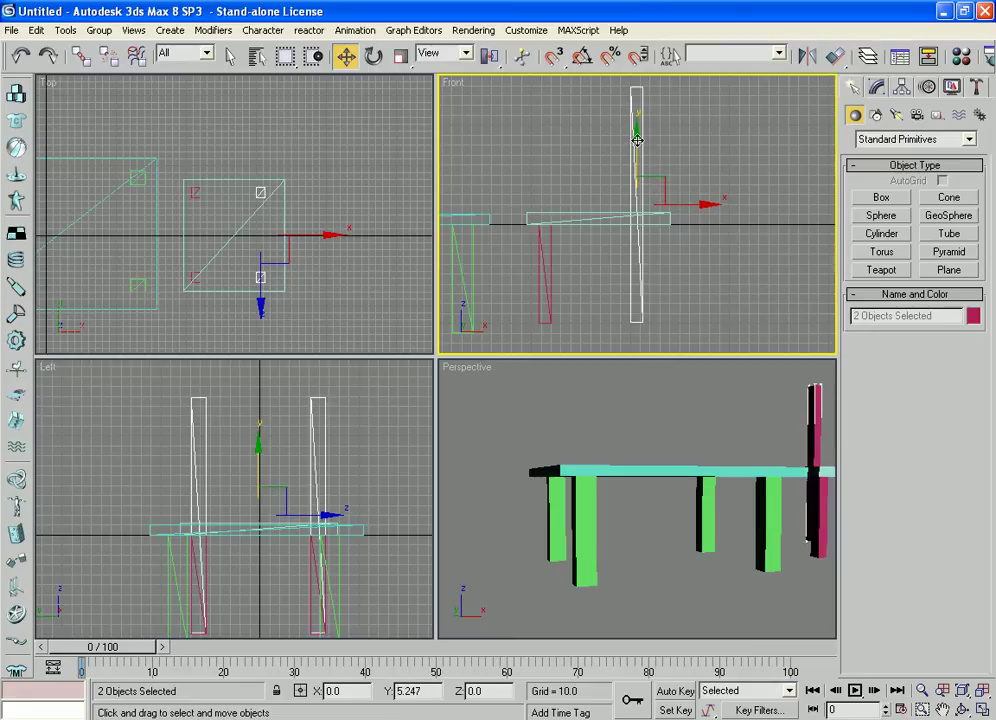
middle_drag(704, 270, 718, 268)
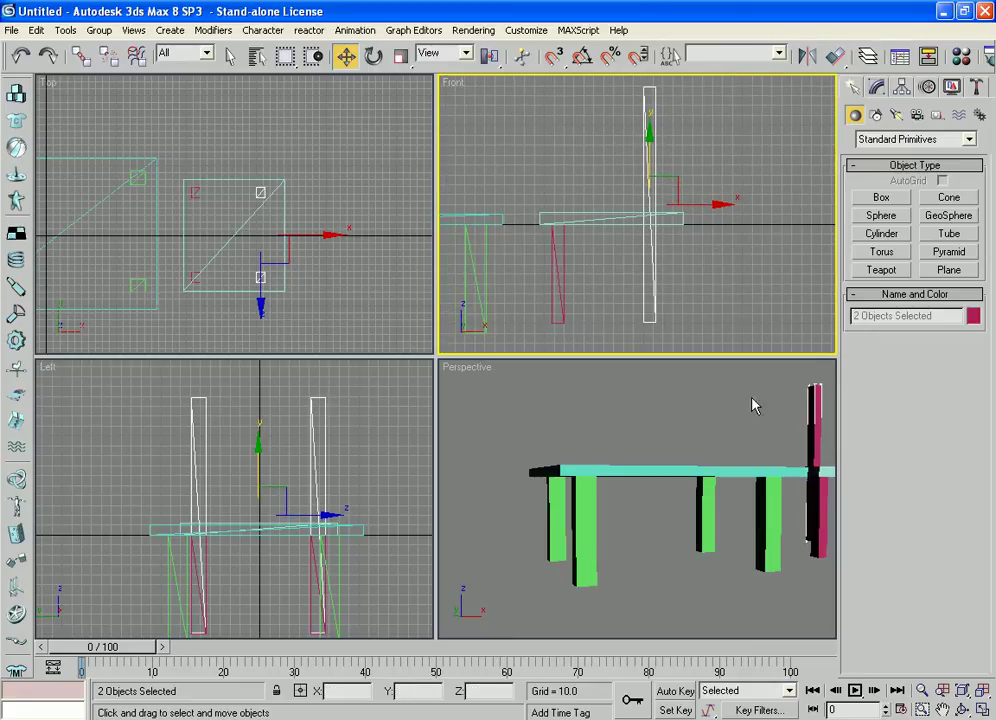
alt+middle_drag(740, 407, 556, 456)
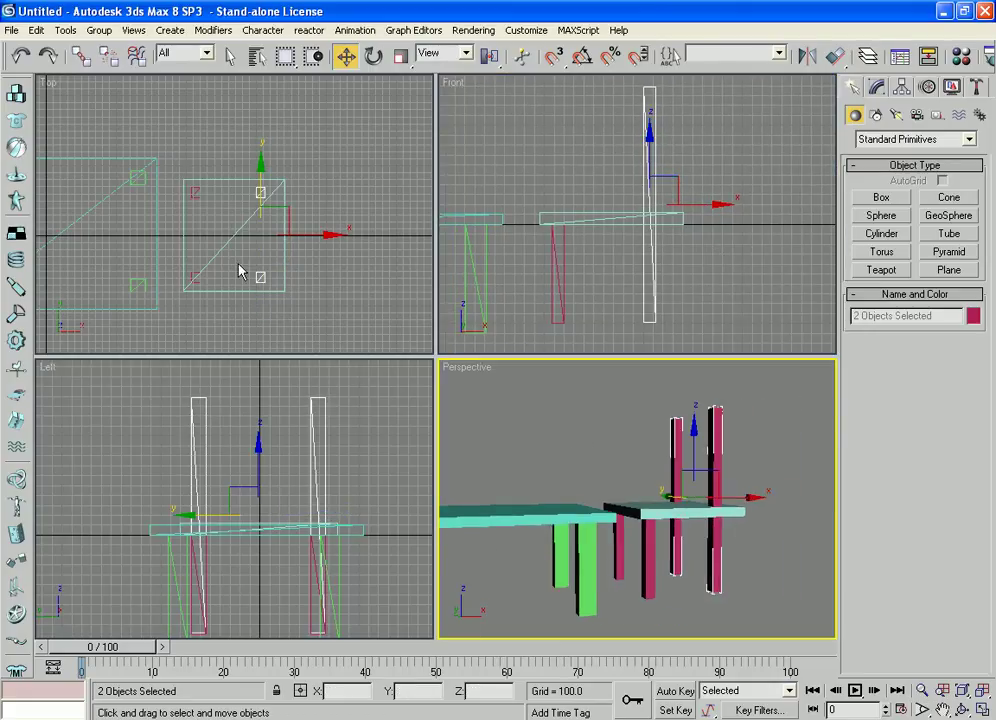
Step: Create a thin box about 122 by 3.7 by 1.8 units spanning between the two backrest posts in the Top viewport
middle_drag(368, 203, 348, 219)
key(alt+w)
scroll(547, 169, down, 2)
scroll(551, 260, up, 3)
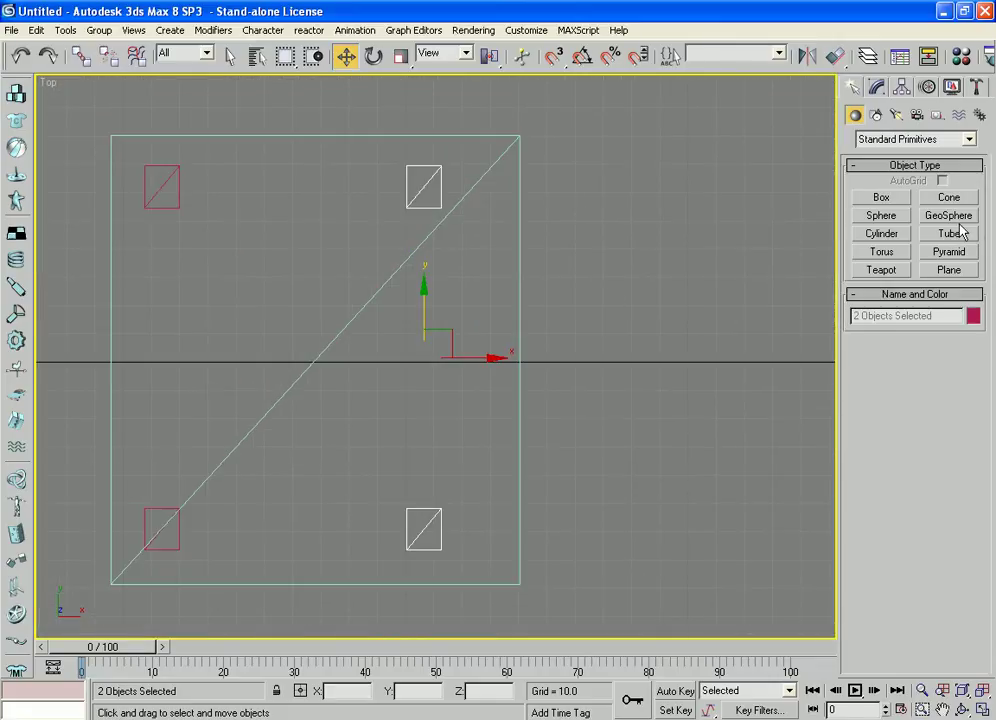
click(881, 197)
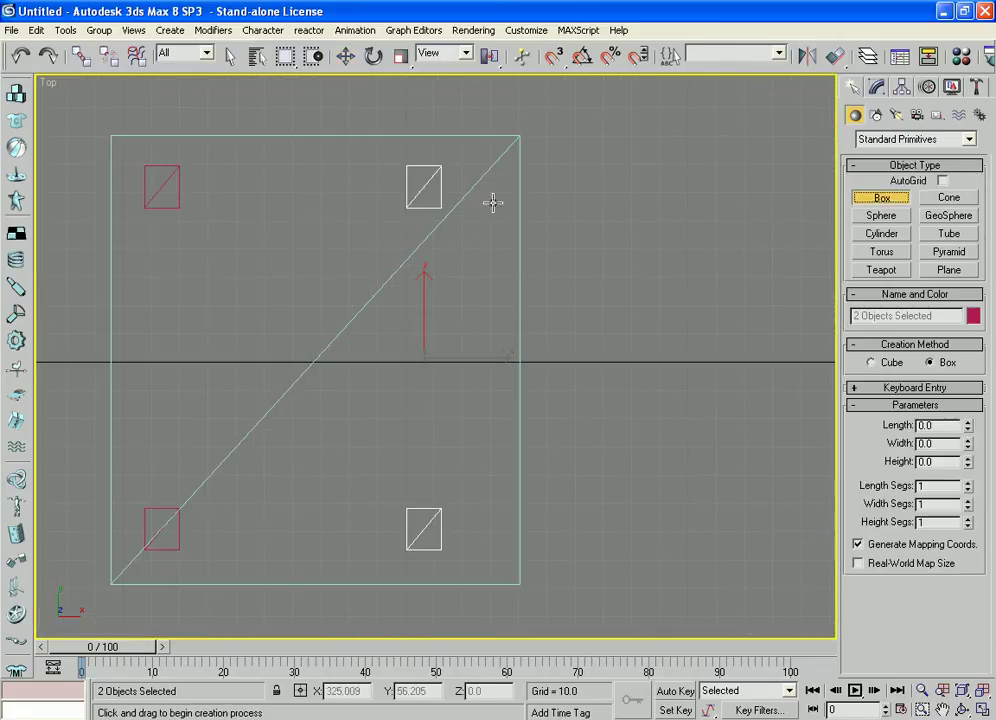
drag(417, 186, 428, 533)
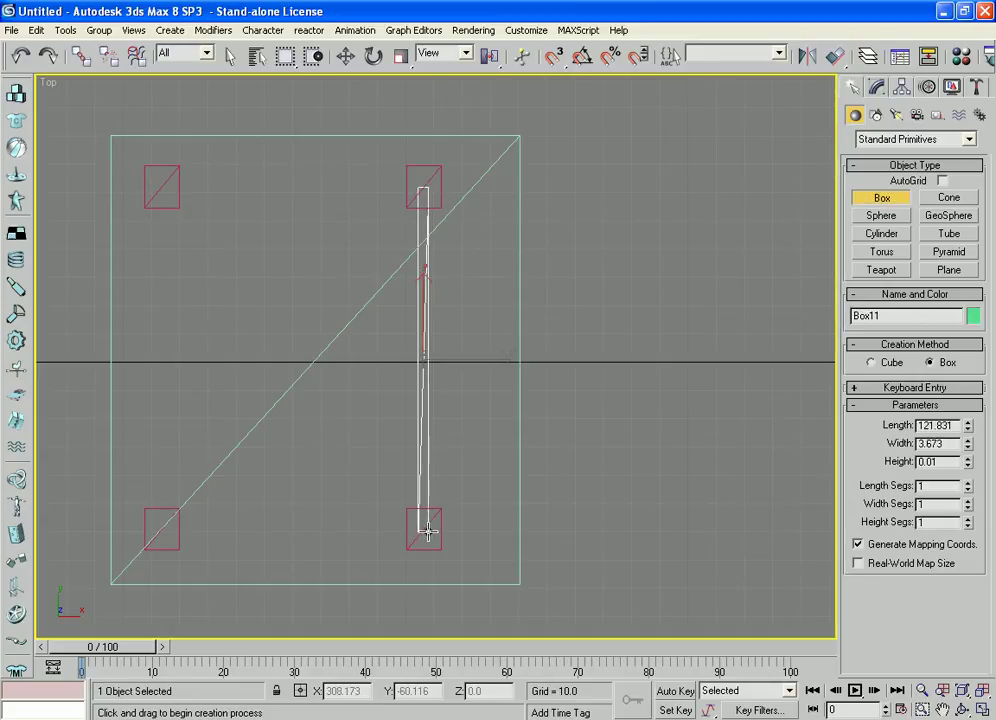
click(428, 527)
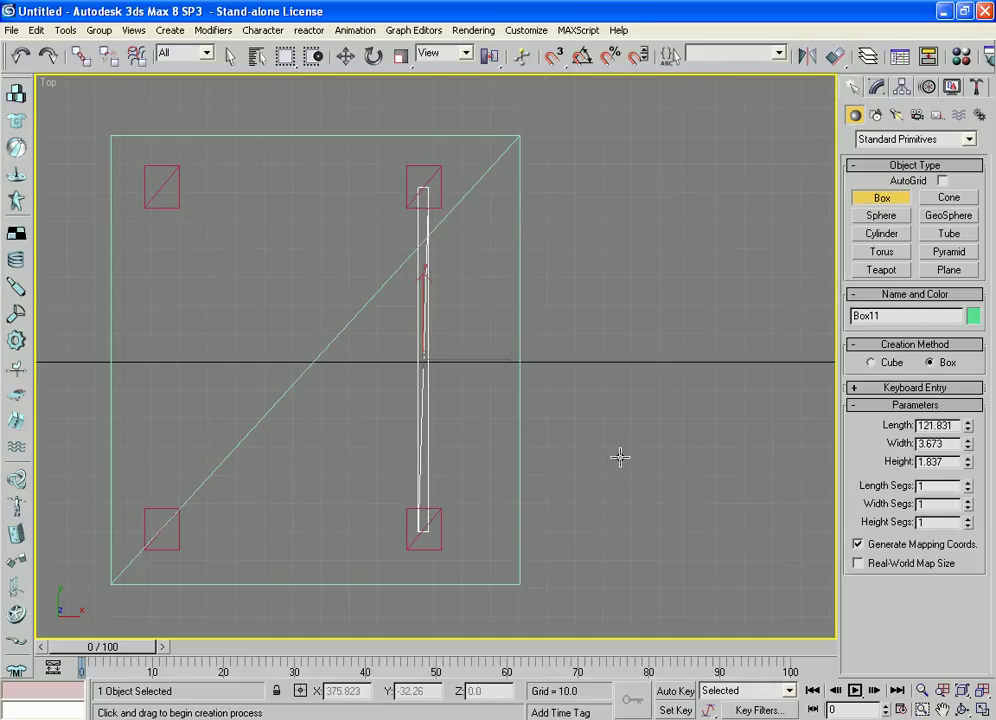
Step: Raise the thin slat above the seat to about Z 41 and scale its height to about 351 percent
key(alt+w)
mouse_move(397, 452)
middle_down()
mouse_move(396, 442)
mouse_move(389, 451)
middle_up()
middle_drag(711, 284, 673, 316)
scroll(694, 280, up, 4)
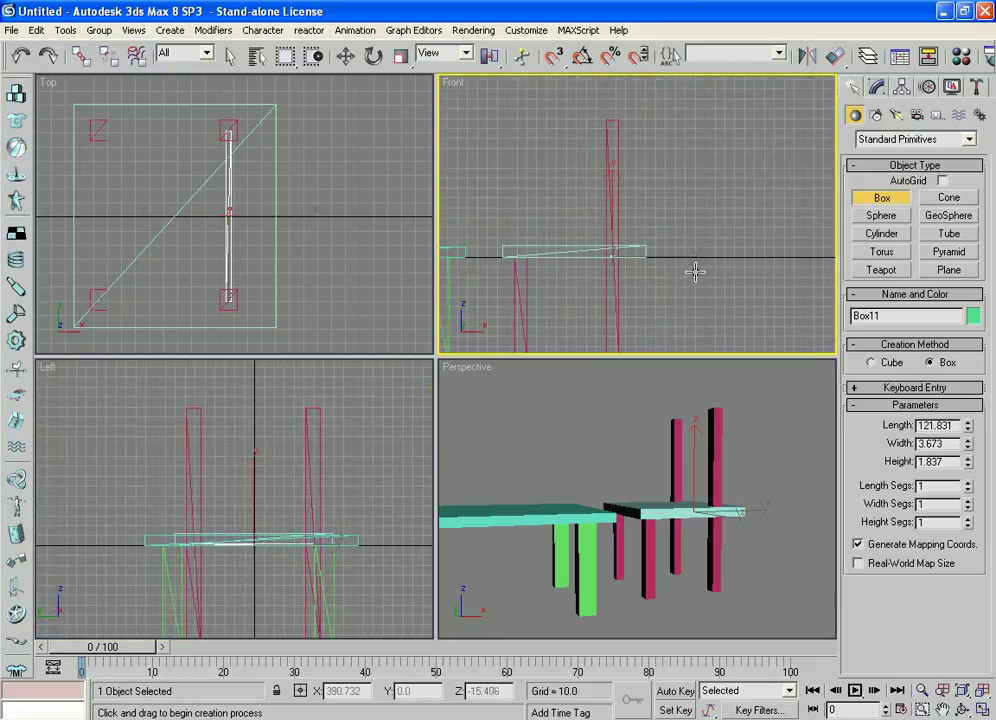
key(w)
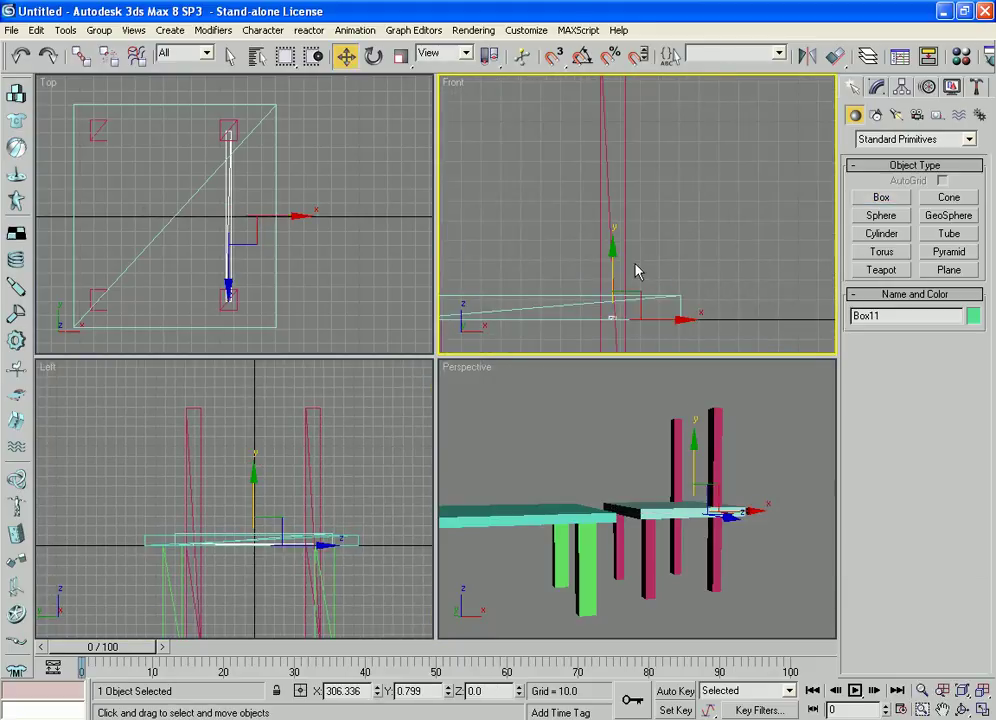
mouse_move(610, 252)
mouse_down()
mouse_move(613, 105)
mouse_move(612, 233)
mouse_up()
key(r)
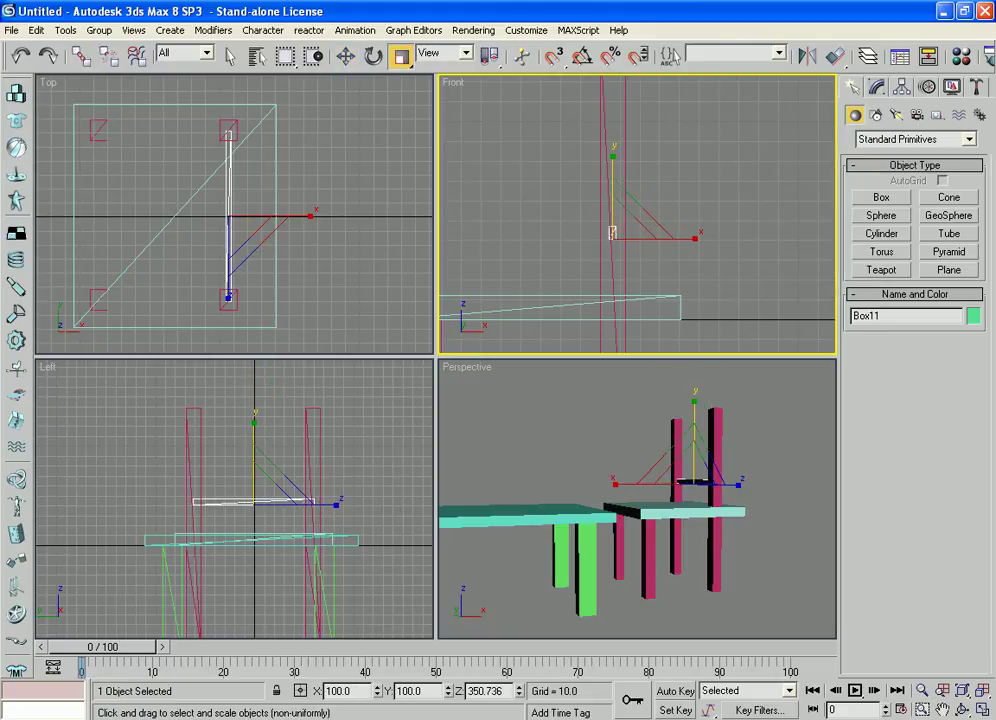
key(r)
scroll(755, 305, down, 3)
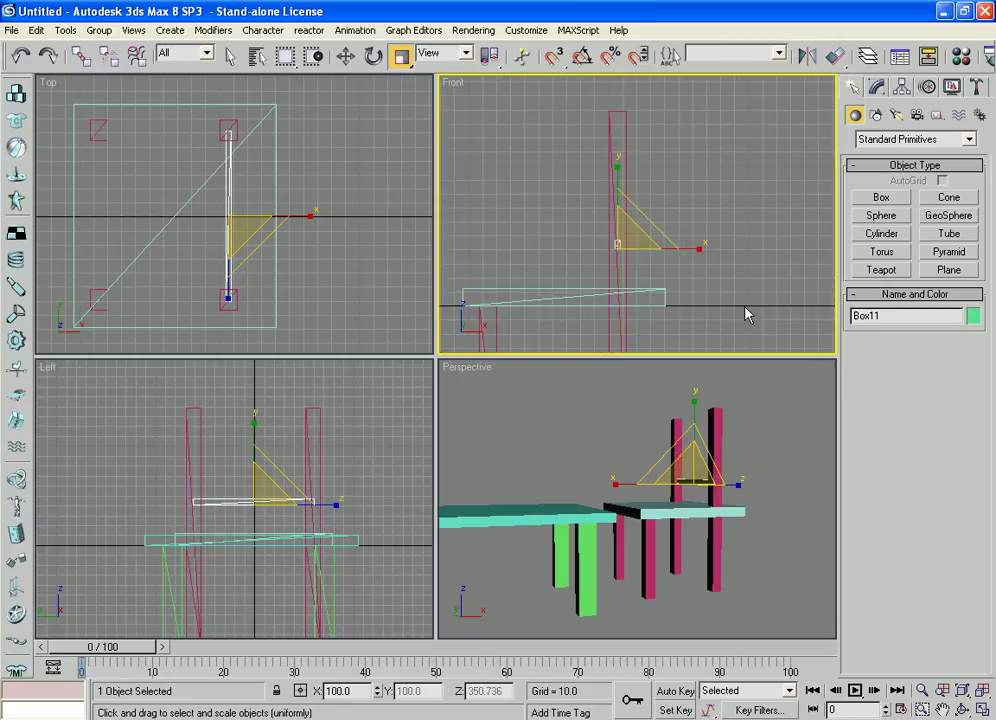
Step: Copy the slat upward four times at even spacing along the backrest posts, up to about Z 106
key(w)
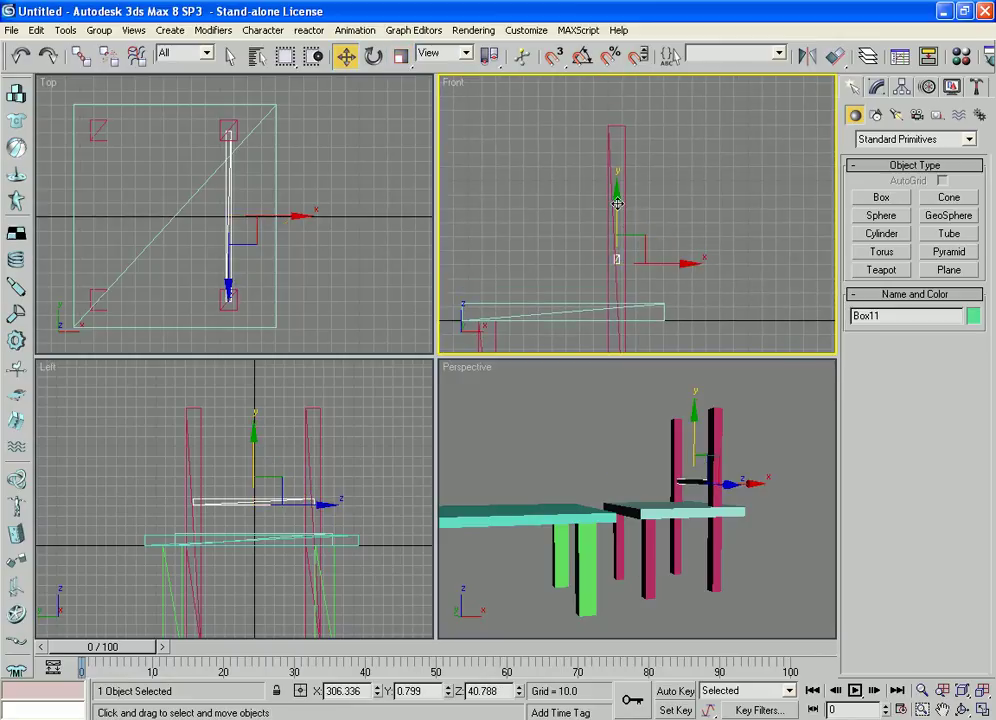
mouse_move(617, 204)
mouse_down()
mouse_move(620, 214)
mouse_move(617, 181)
mouse_up()
click(456, 441)
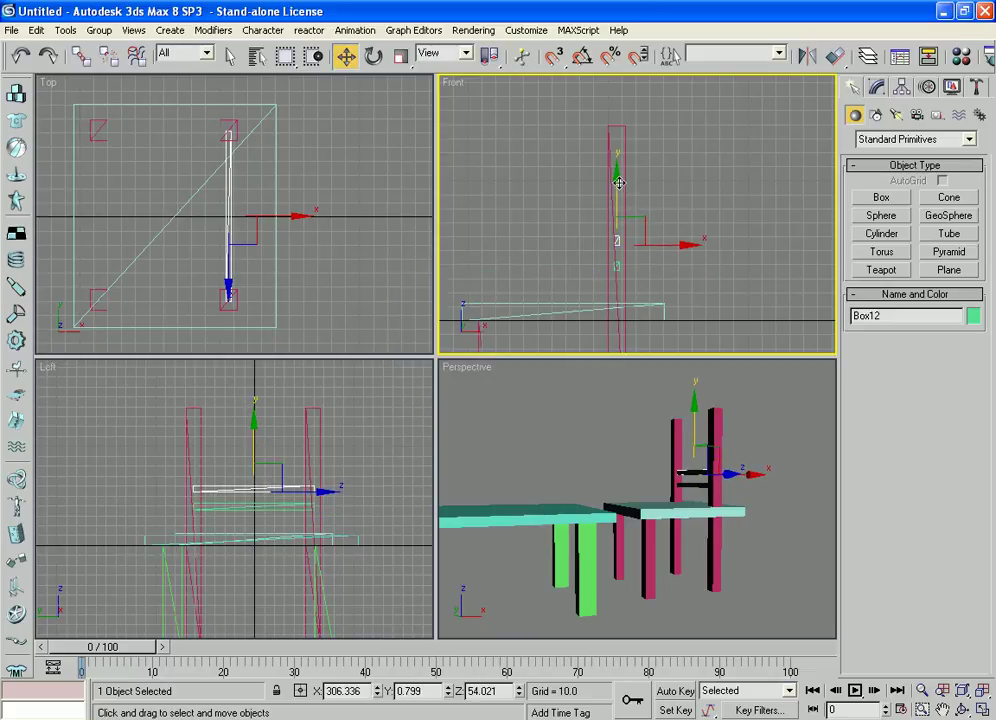
shift+drag(619, 183, 624, 156)
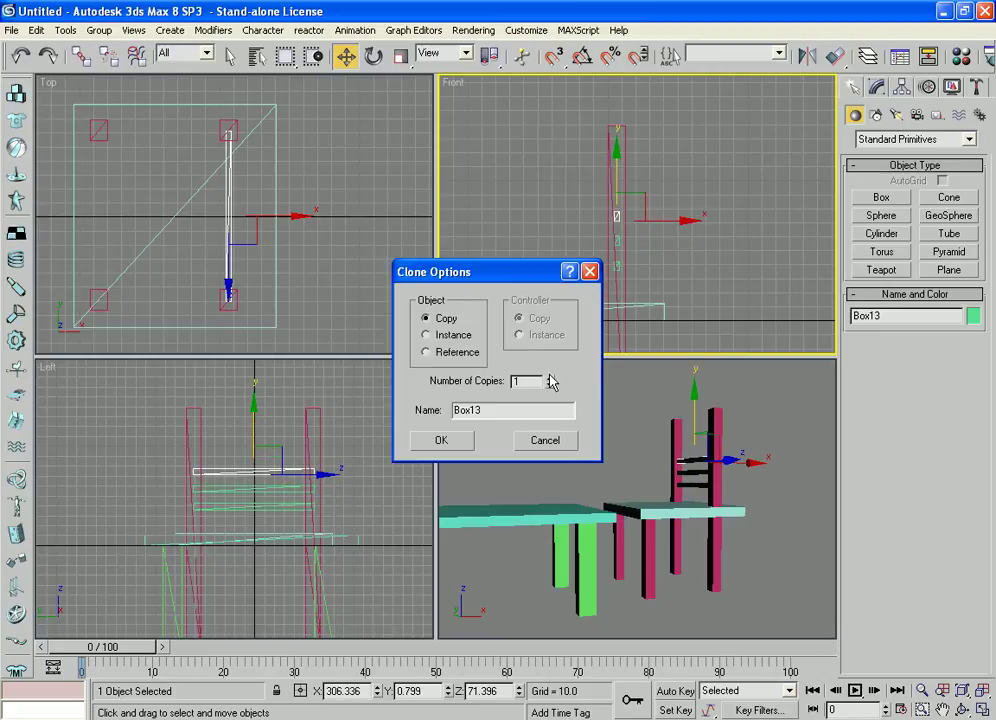
click(441, 445)
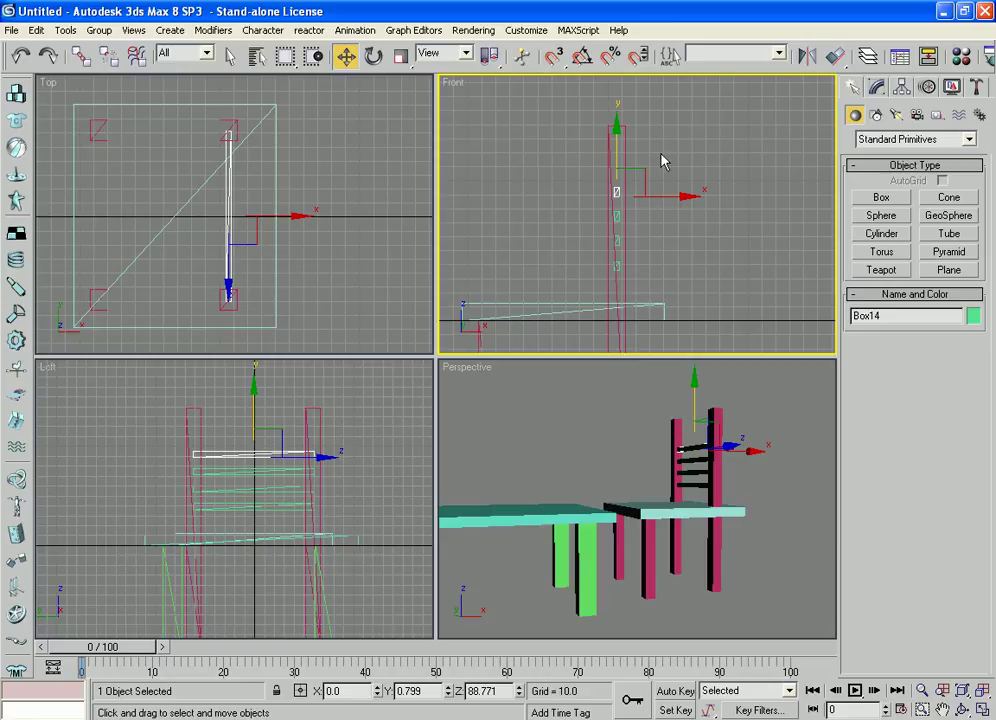
shift+drag(618, 127, 619, 114)
click(441, 442)
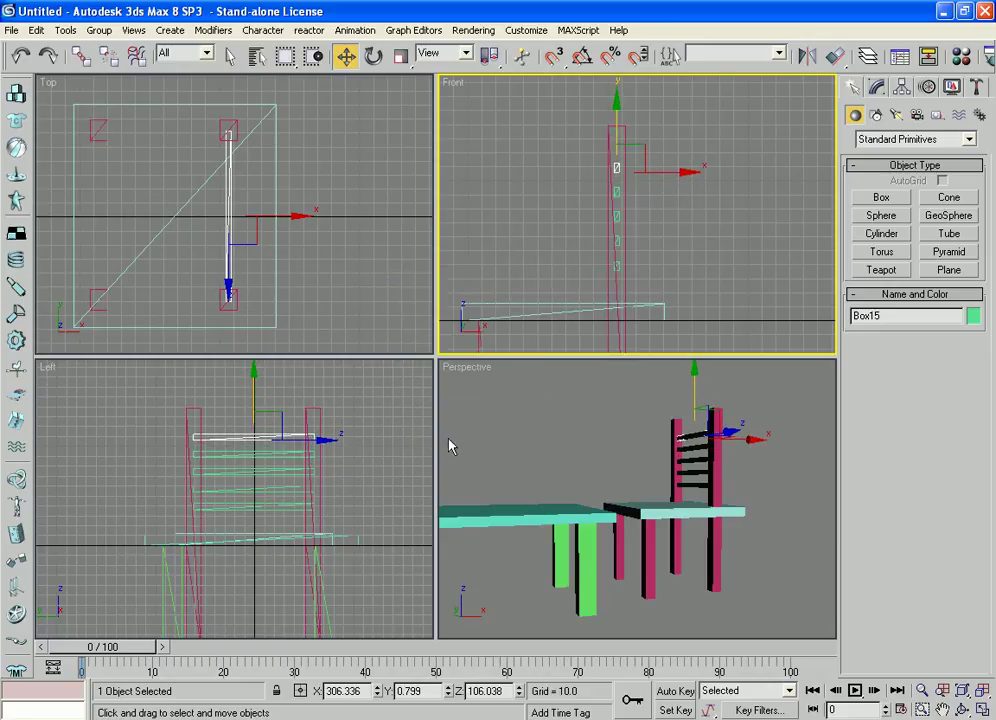
Step: Stretch the topmost slat upward into a tall top rail ending just below the post tops, and deselect it
key(r)
key(r)
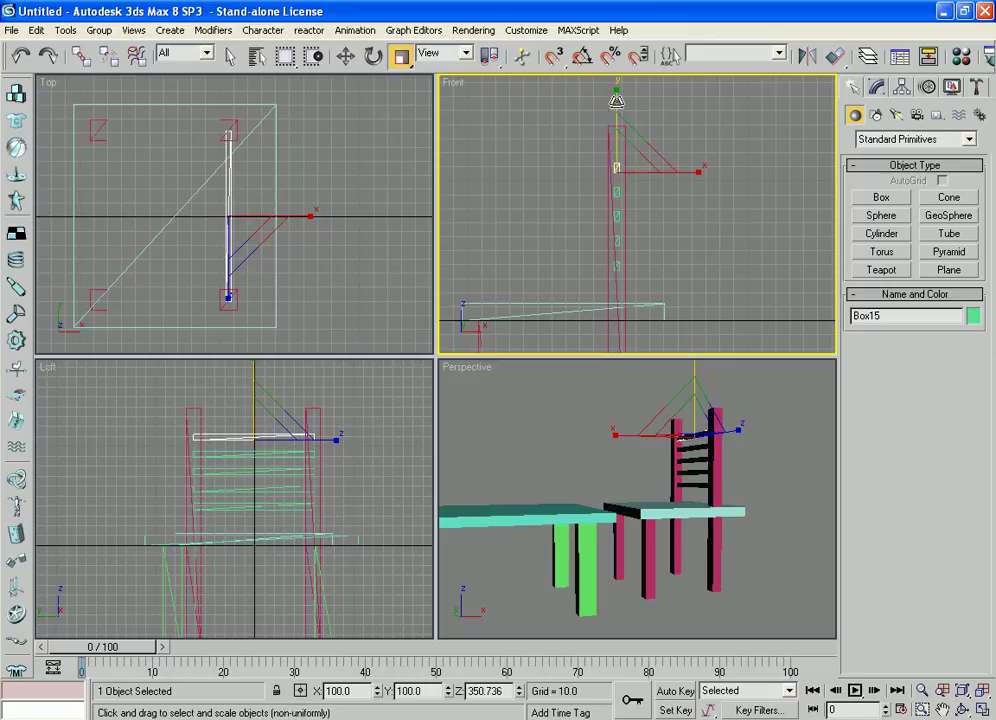
drag(617, 84, 617, 60)
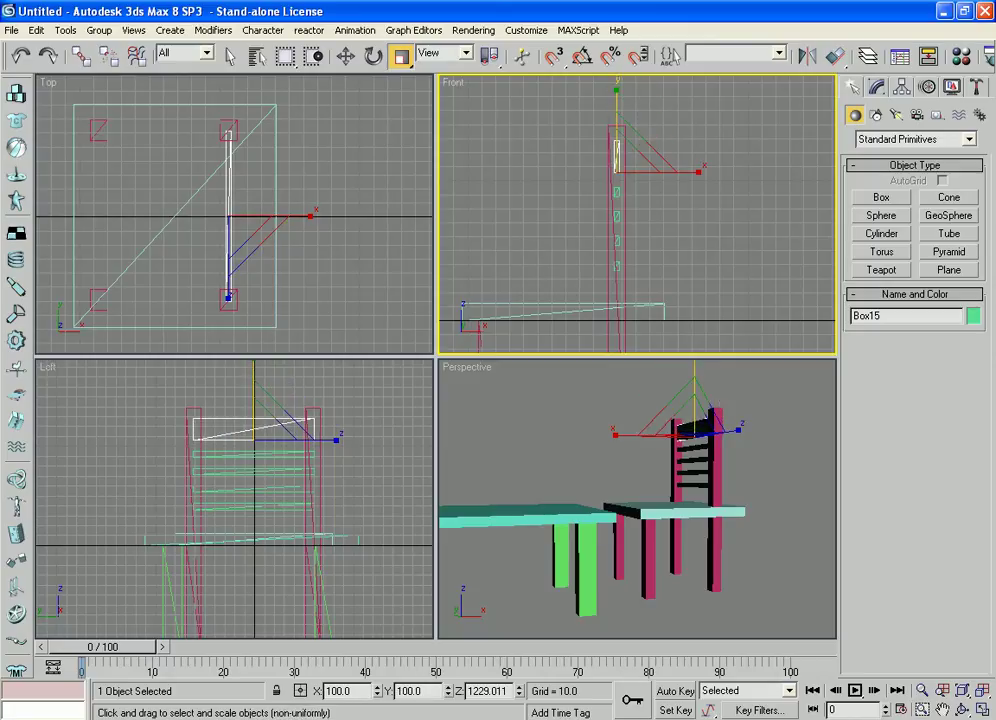
middle_drag(740, 238, 739, 274)
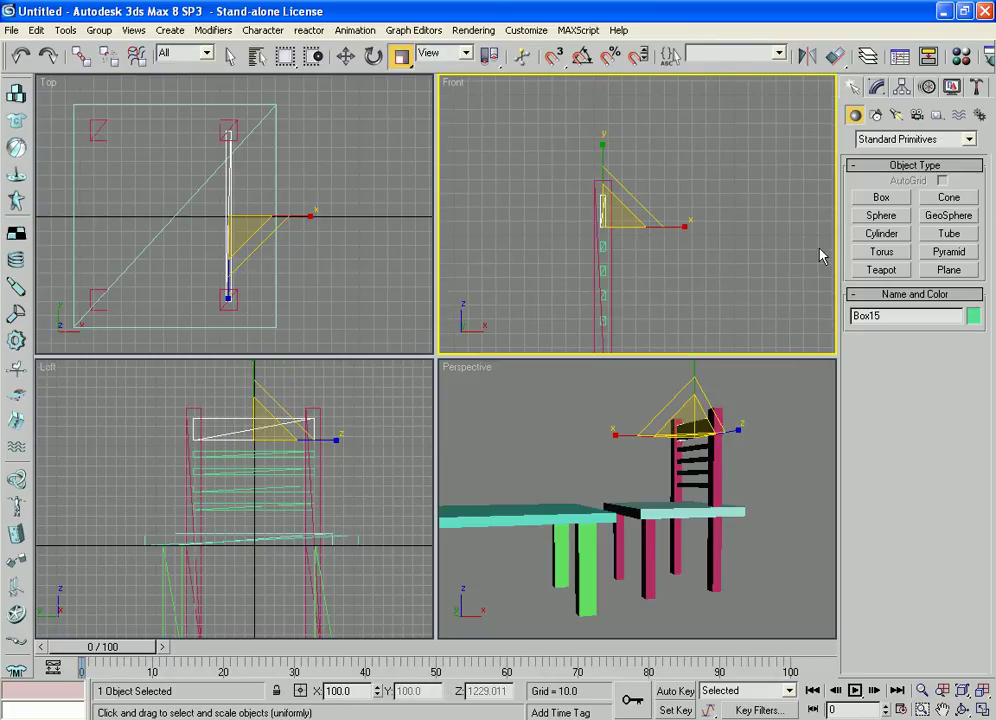
mouse_move(605, 151)
mouse_down()
mouse_move(605, 142)
mouse_move(612, 151)
mouse_up()
click(769, 494)
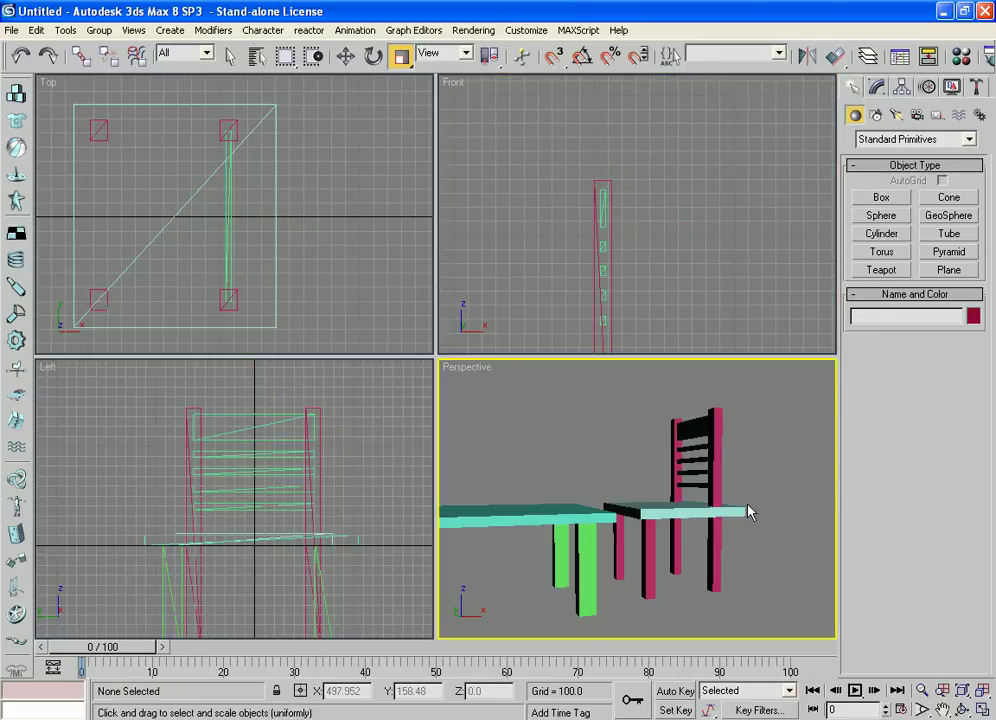
Step: Select all ten parts of the chair and group them under the default name
key(alt+w)
alt+middle_drag(673, 520, 636, 496)
scroll(646, 537, down, 5)
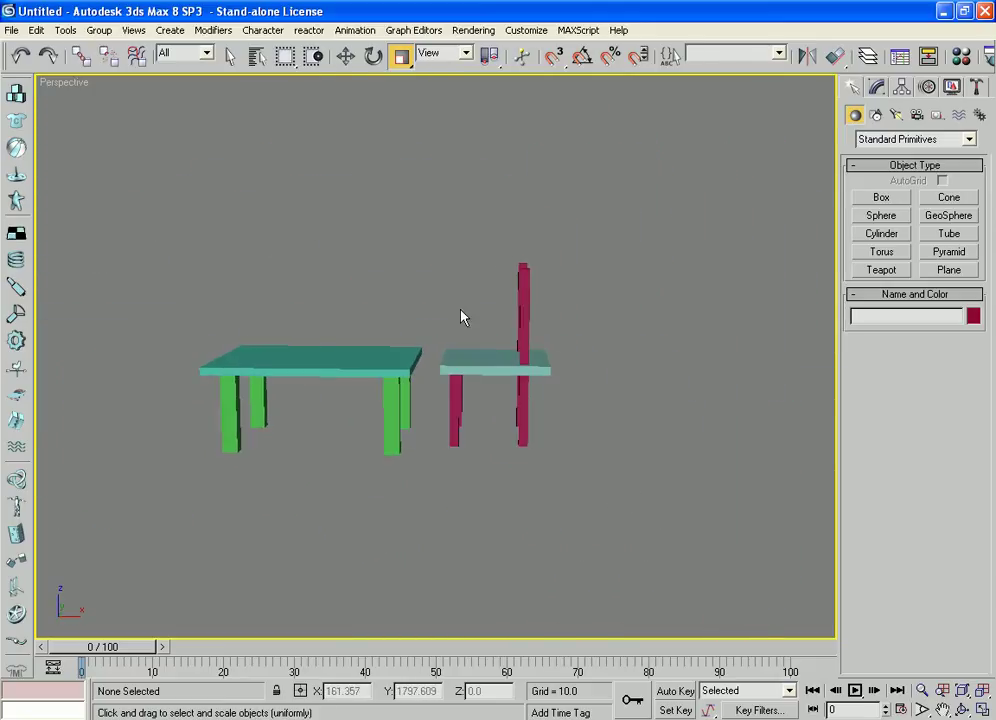
drag(445, 247, 607, 515)
click(99, 30)
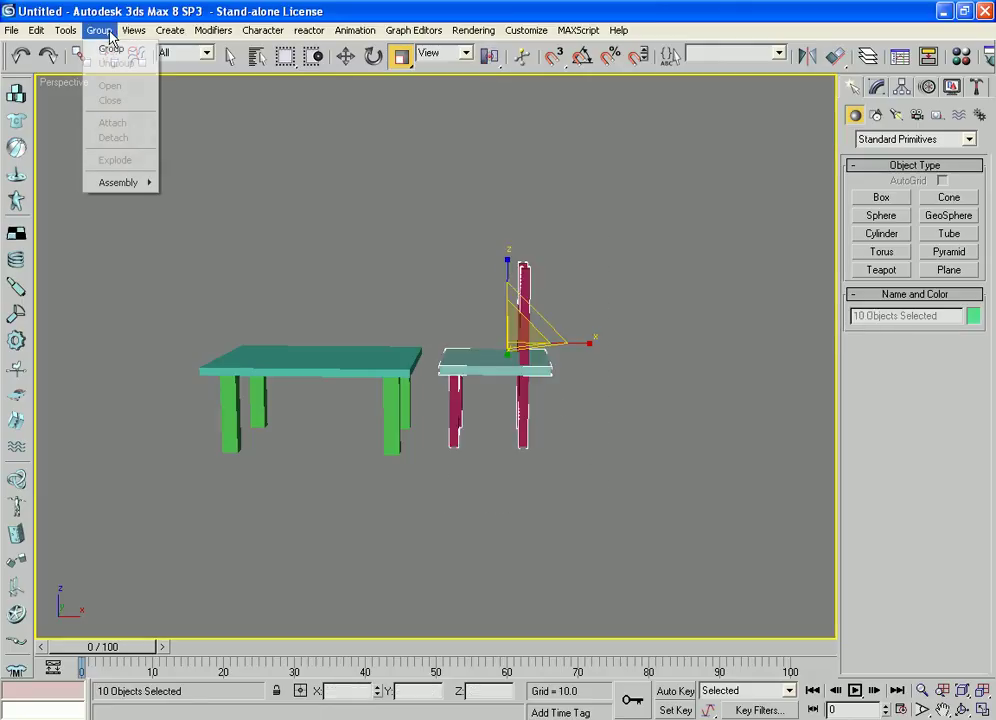
click(107, 47)
click(452, 396)
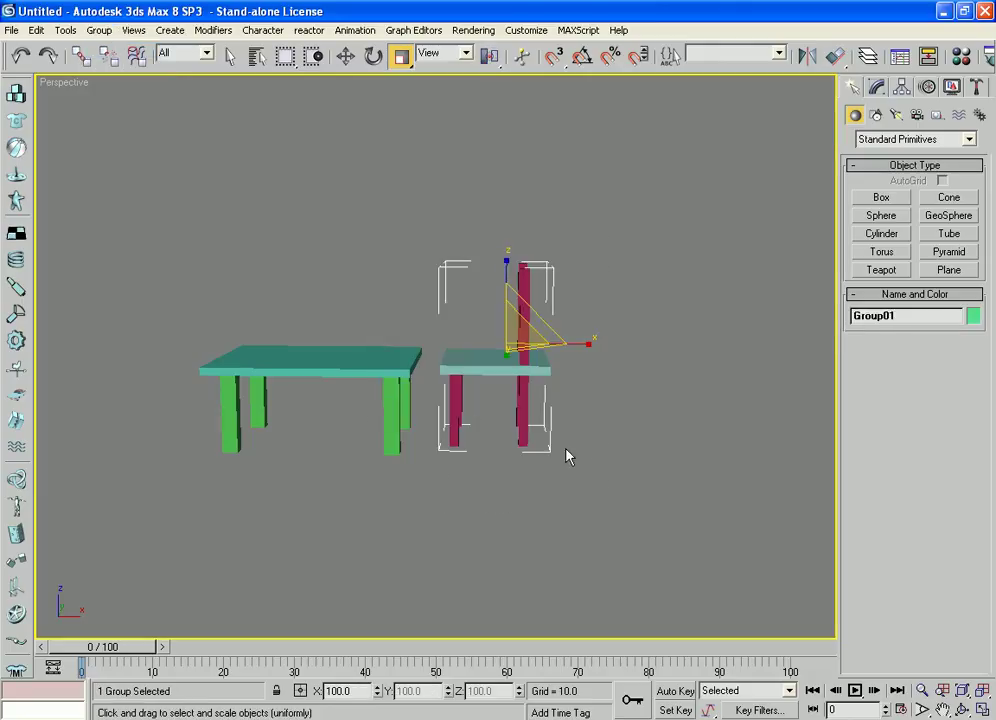
Step: Scale the chair group along Y to about 82 percent in the Top viewport
middle_drag(598, 510, 640, 538)
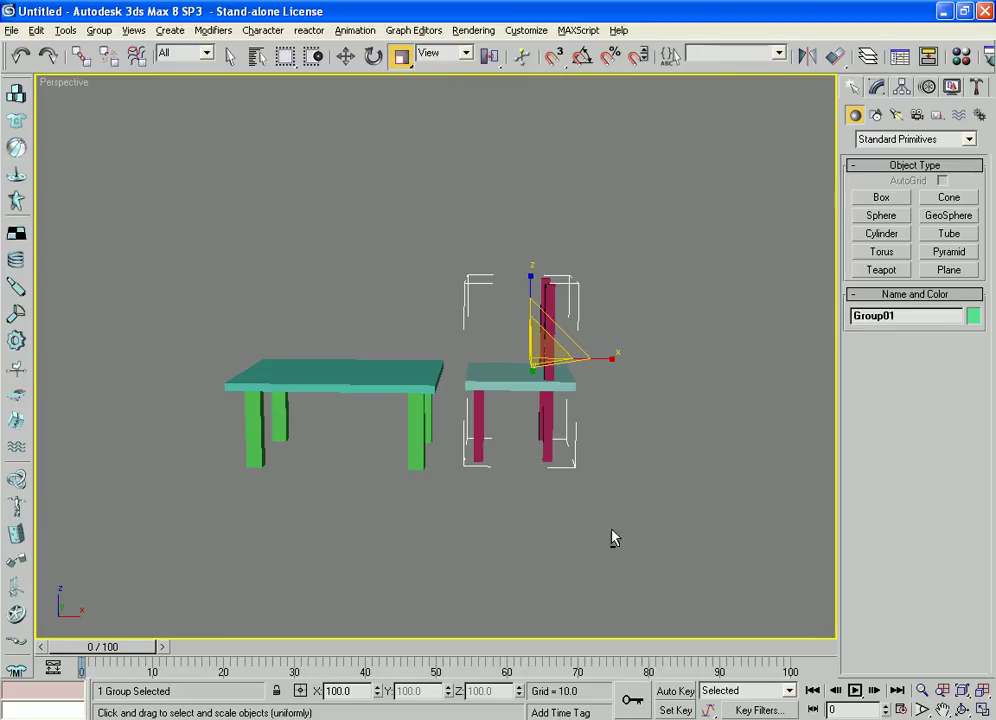
key(alt+w)
middle_drag(267, 253, 314, 281)
scroll(321, 232, down, 2)
middle_drag(318, 231, 330, 282)
scroll(373, 250, down, 1)
scroll(338, 286, up, 1)
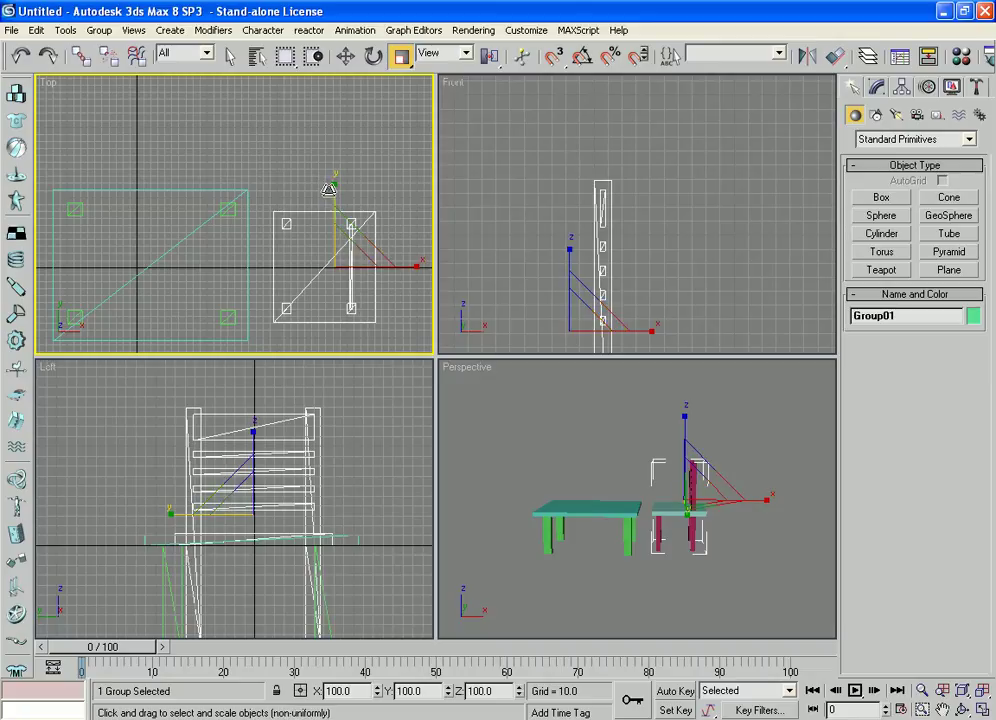
drag(332, 192, 341, 203)
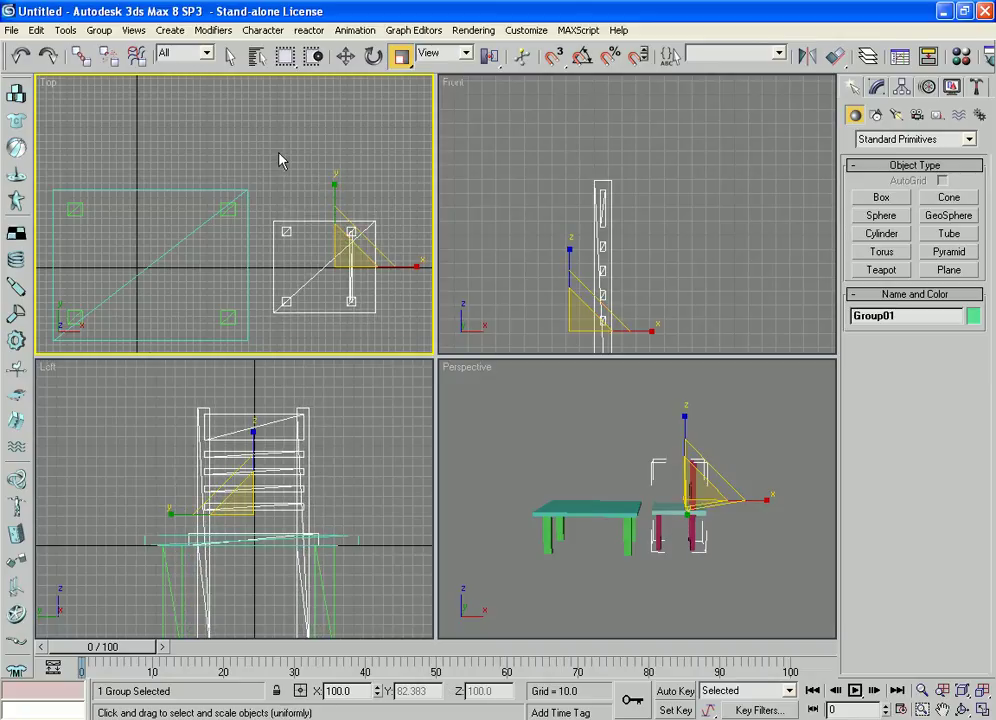
Step: Try mirroring the chair group across the X axis without a clone, and undo it
key(alt+w)
middle_drag(558, 316, 645, 261)
scroll(602, 260, down, 2)
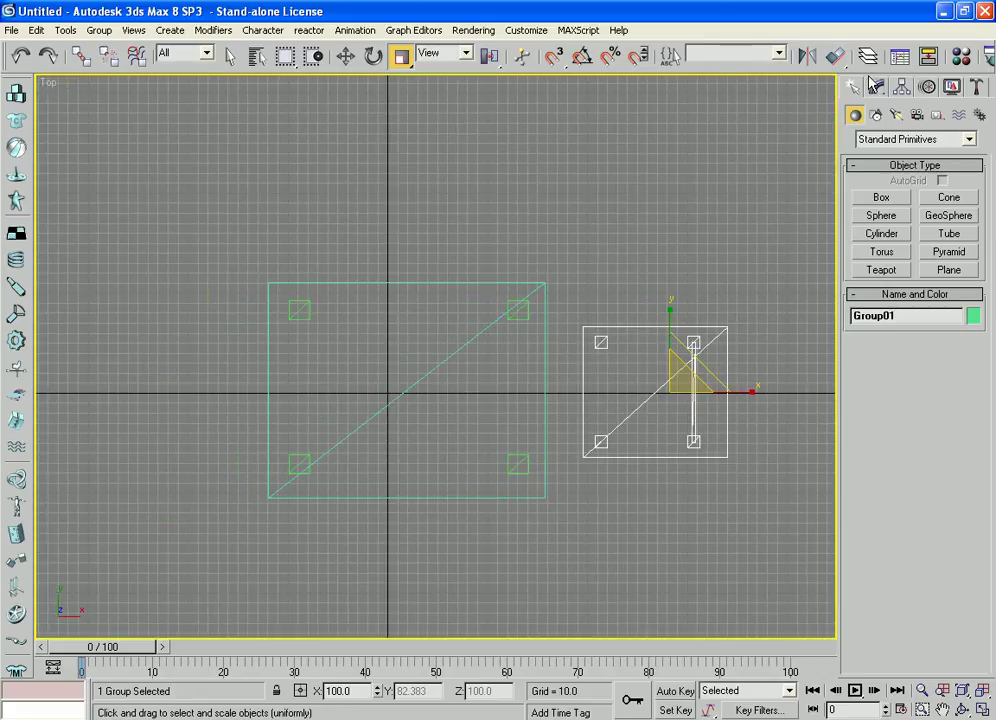
click(805, 57)
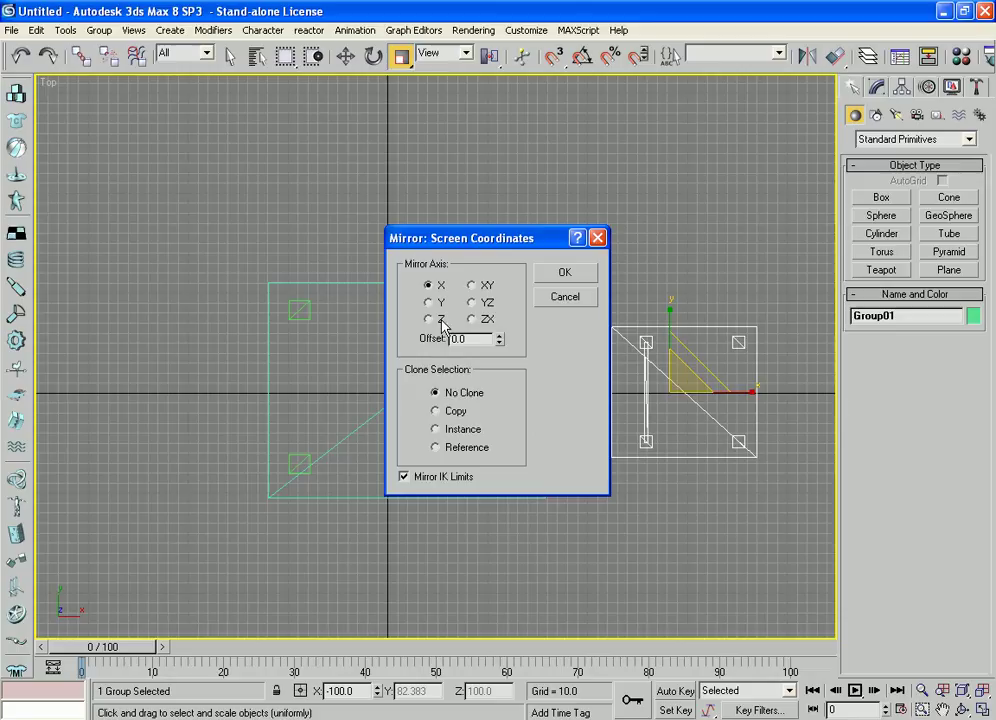
drag(512, 246, 452, 178)
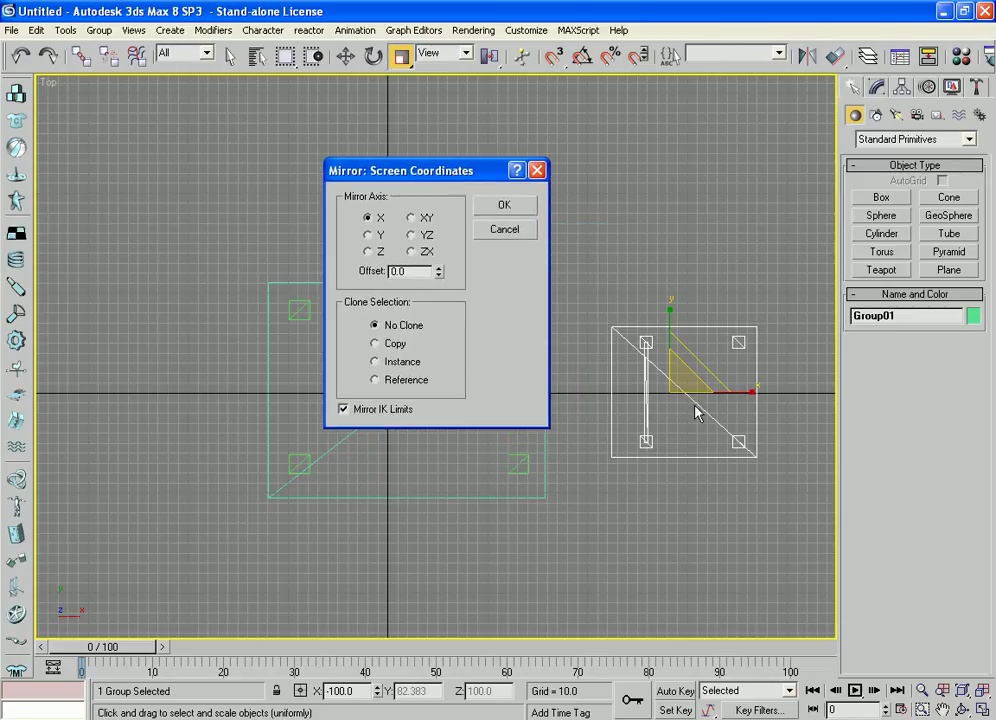
click(504, 205)
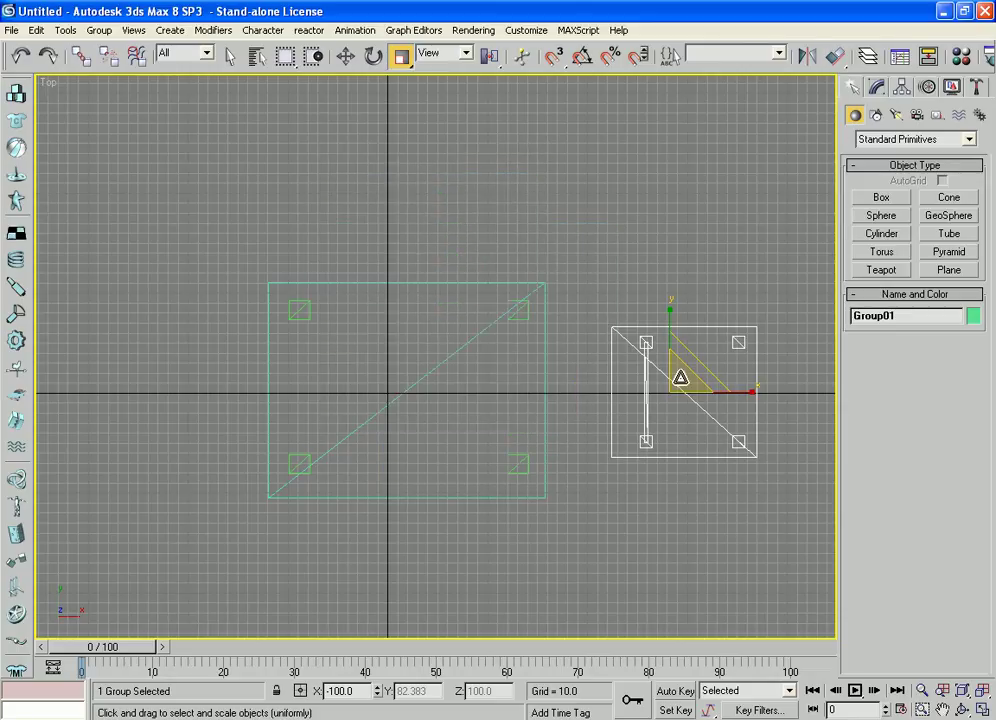
key(ctrl+z)
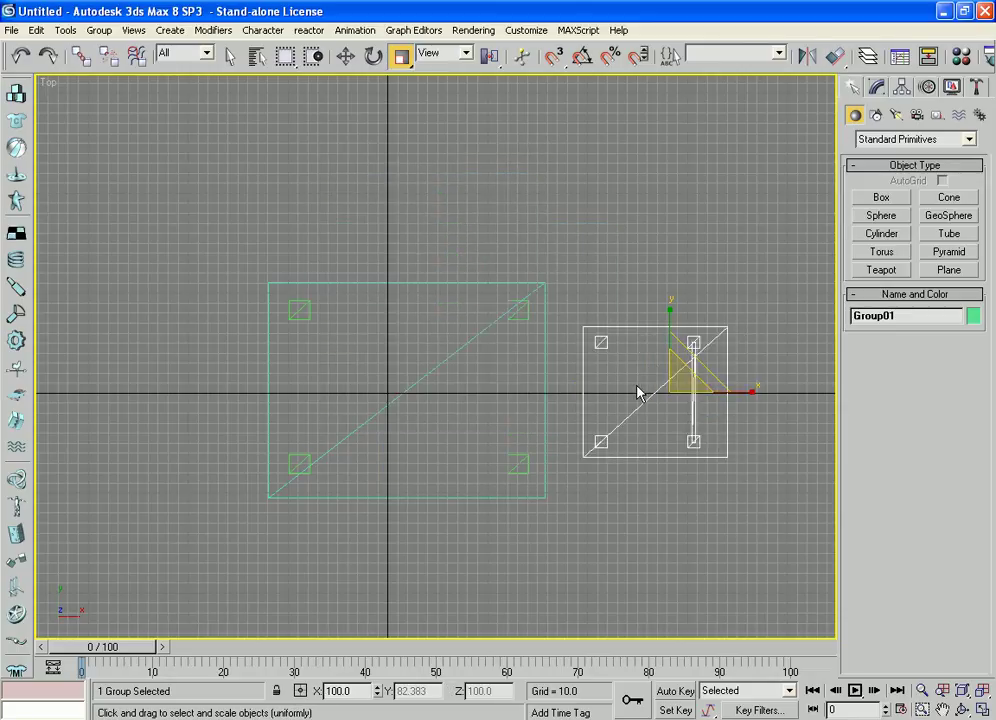
Step: Mirror the chair group across the X axis as a copy
click(805, 57)
click(437, 411)
click(563, 273)
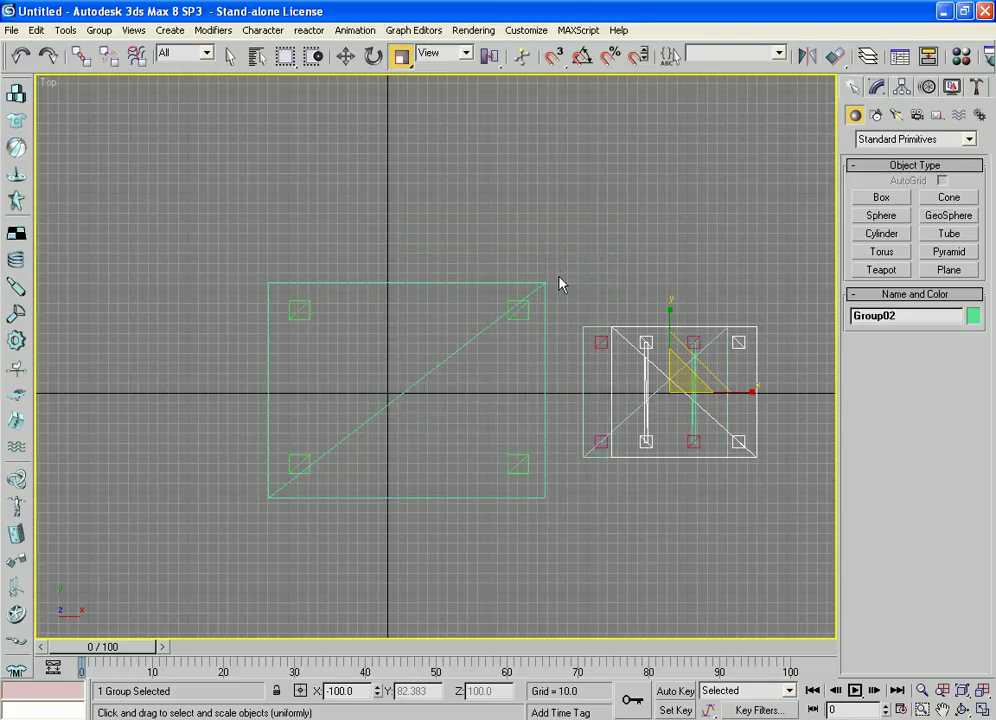
Step: Move the mirrored chair along X to the table's opposite end and the original chair inward, so both seats overlap the tabletop edges
key(w)
drag(709, 411, 252, 410)
click(700, 426)
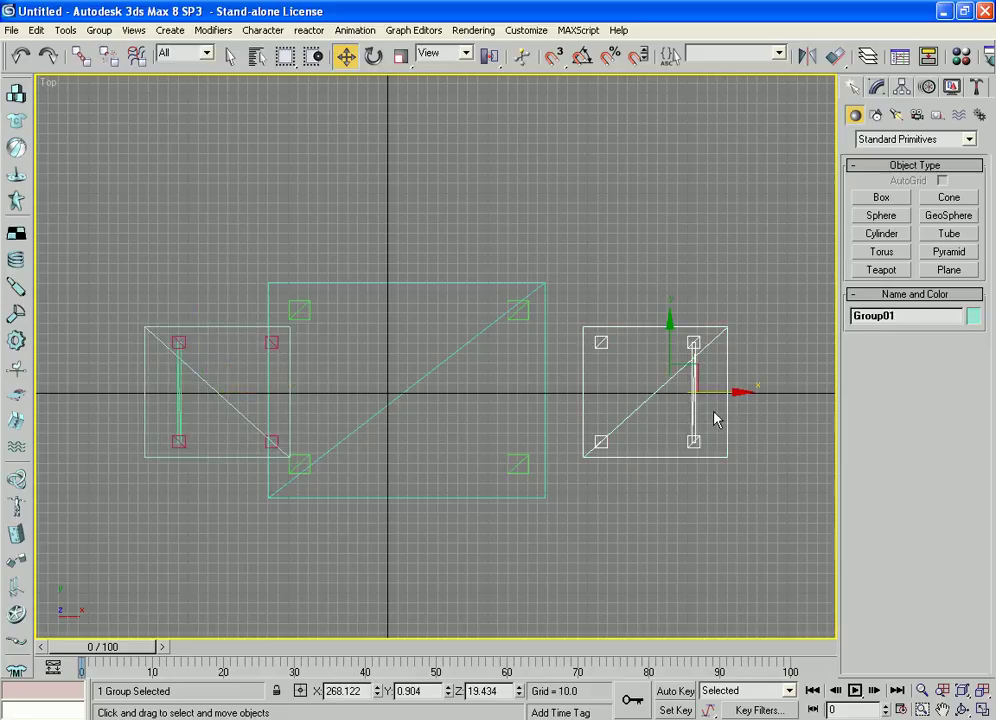
drag(680, 397, 676, 403)
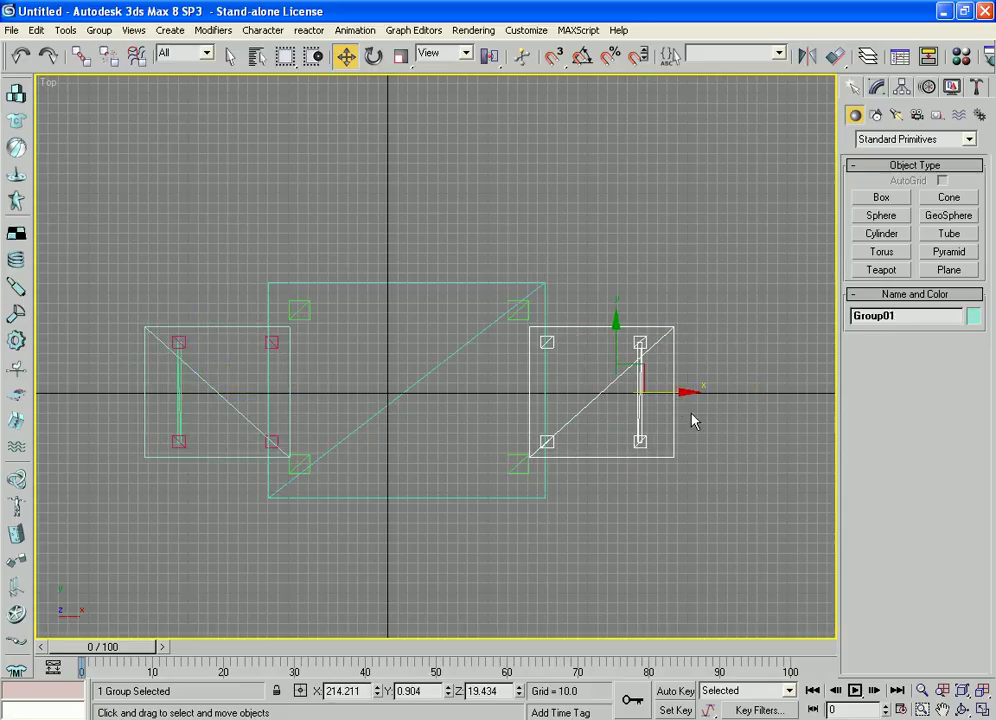
Step: Copy both end chairs by rotating them together 90 degrees in the Top viewport, placing the copies along the table's long sides
click(197, 385)
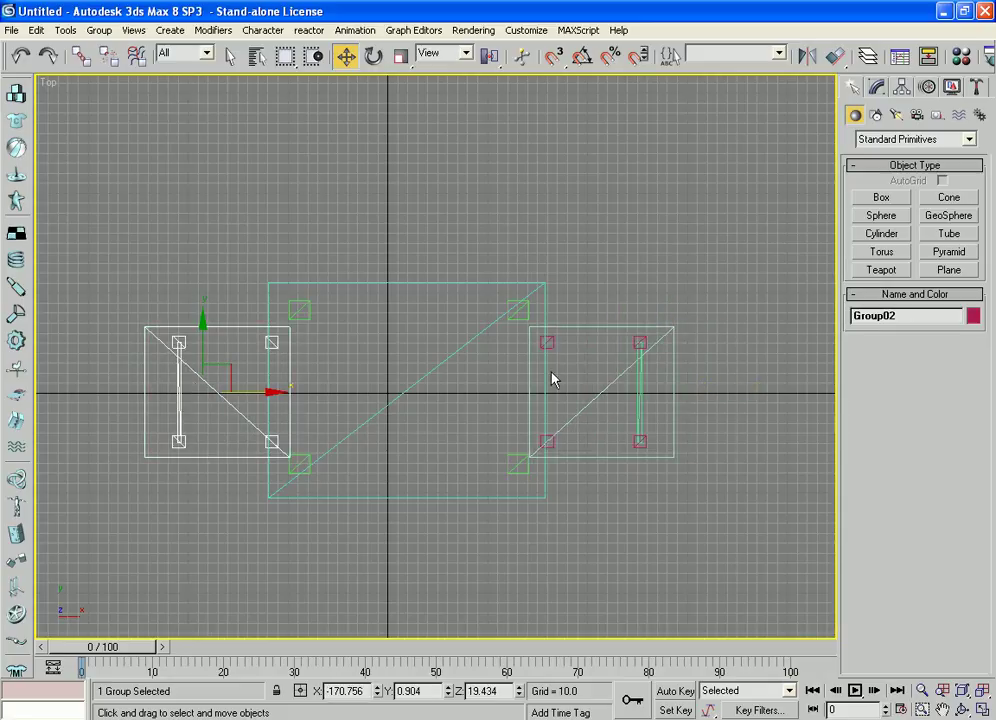
ctrl+click(634, 378)
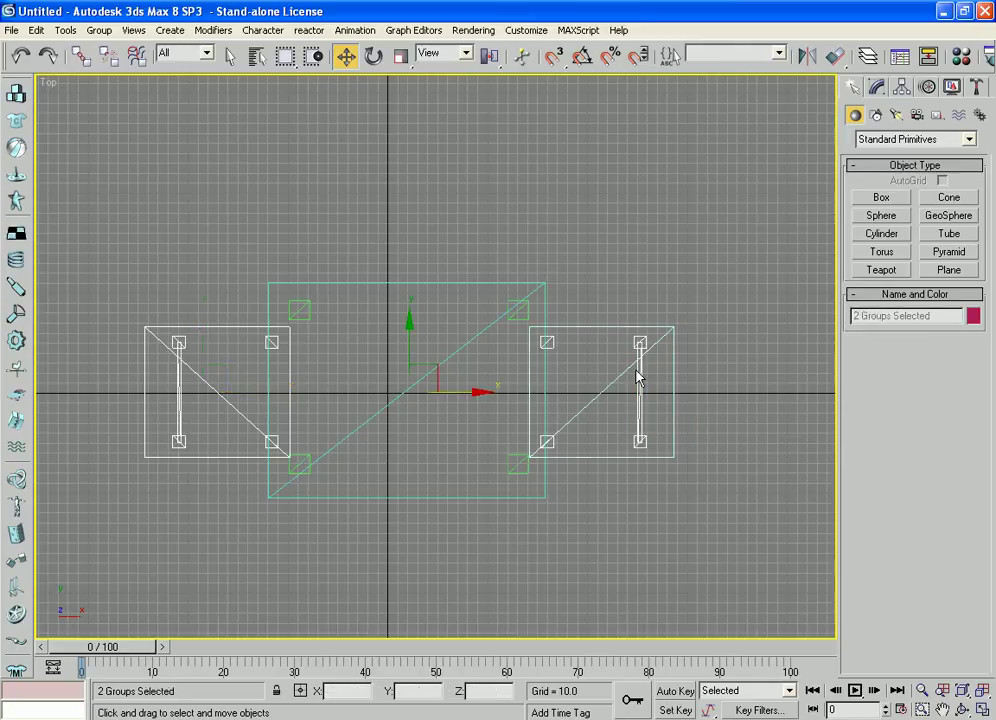
click(374, 57)
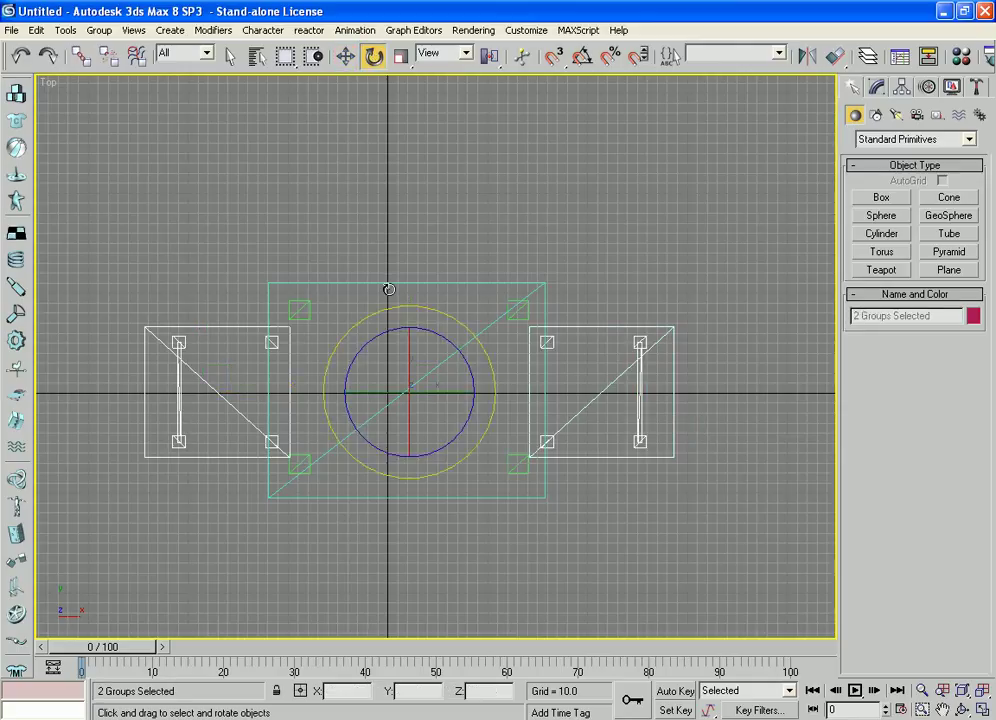
mouse_move(370, 342)
mouse_down()
mouse_move(342, 389)
mouse_move(380, 496)
mouse_move(468, 546)
mouse_move(380, 467)
mouse_move(389, 484)
mouse_move(484, 541)
mouse_move(371, 537)
mouse_up()
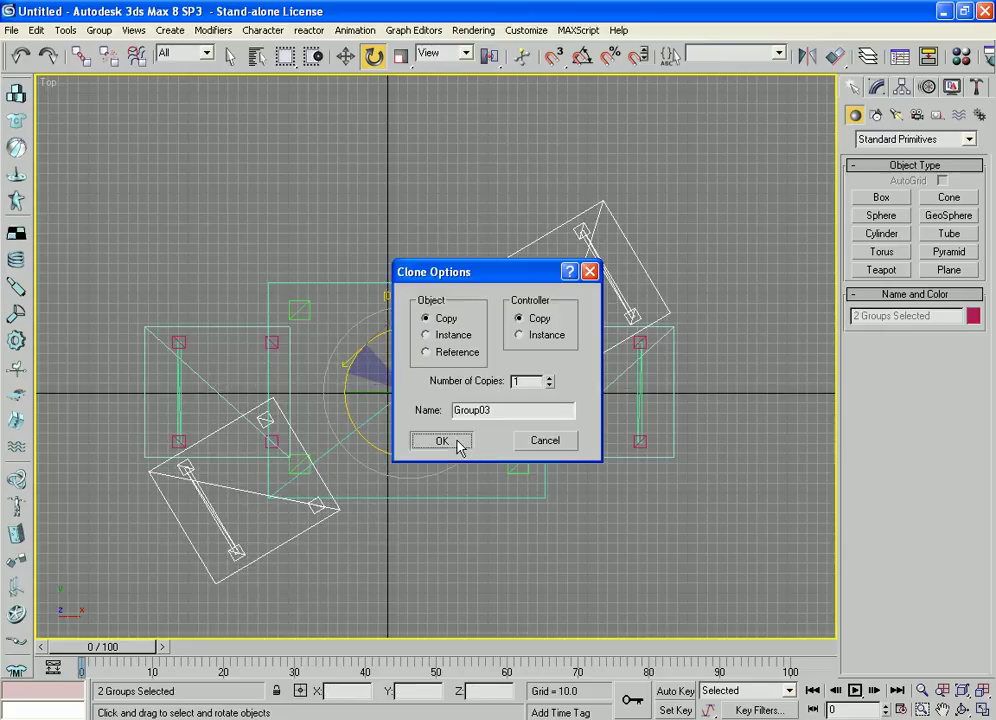
click(441, 441)
drag(345, 371, 320, 477)
click(648, 552)
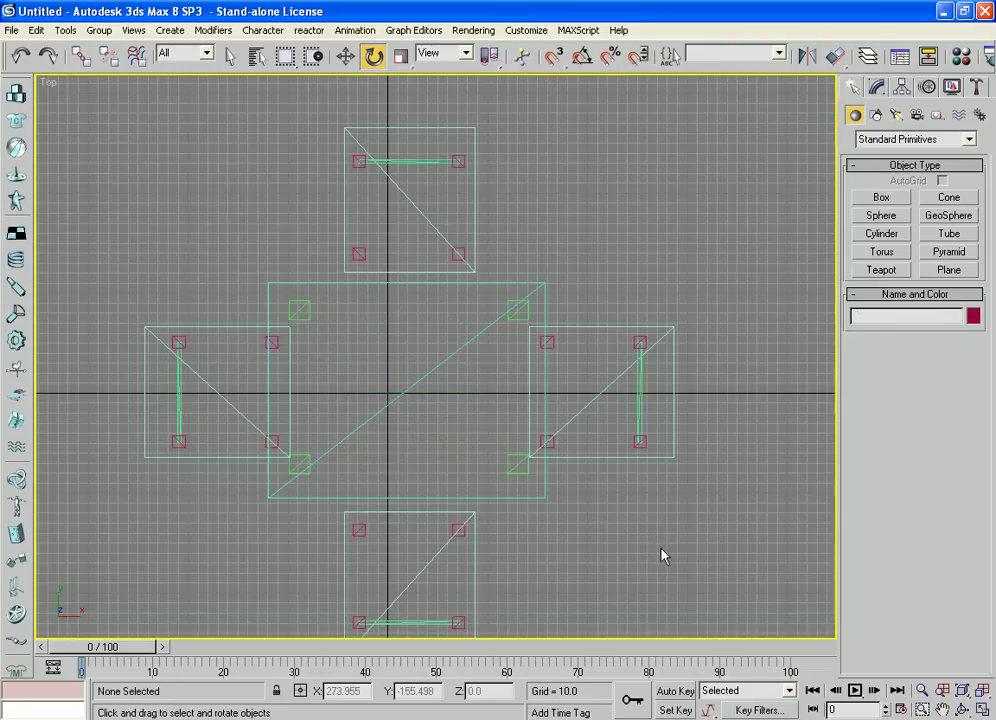
Step: Lower all four chair groups together along Z in the Perspective view so their seats sit below the tabletop
key(p)
alt+middle_drag(469, 465, 601, 501)
mouse_move(660, 509)
alt+middle_down()
mouse_move(622, 553)
mouse_move(569, 560)
mouse_move(536, 507)
mouse_move(634, 553)
mouse_move(677, 531)
mouse_move(671, 482)
mouse_move(654, 491)
alt+middle_up()
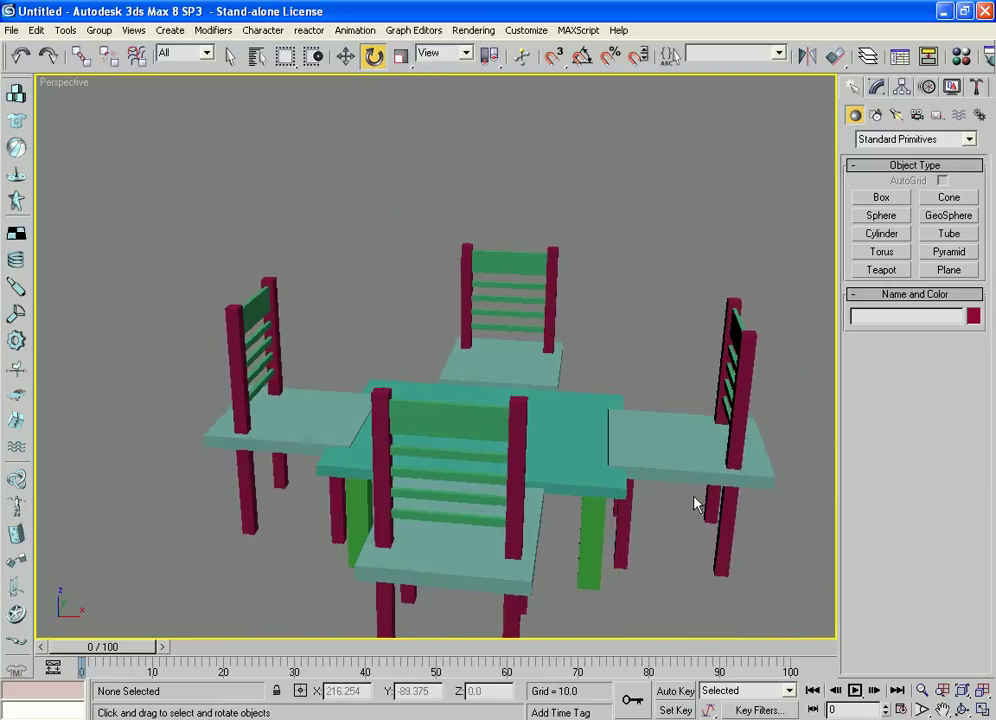
alt+middle_drag(713, 503, 649, 485)
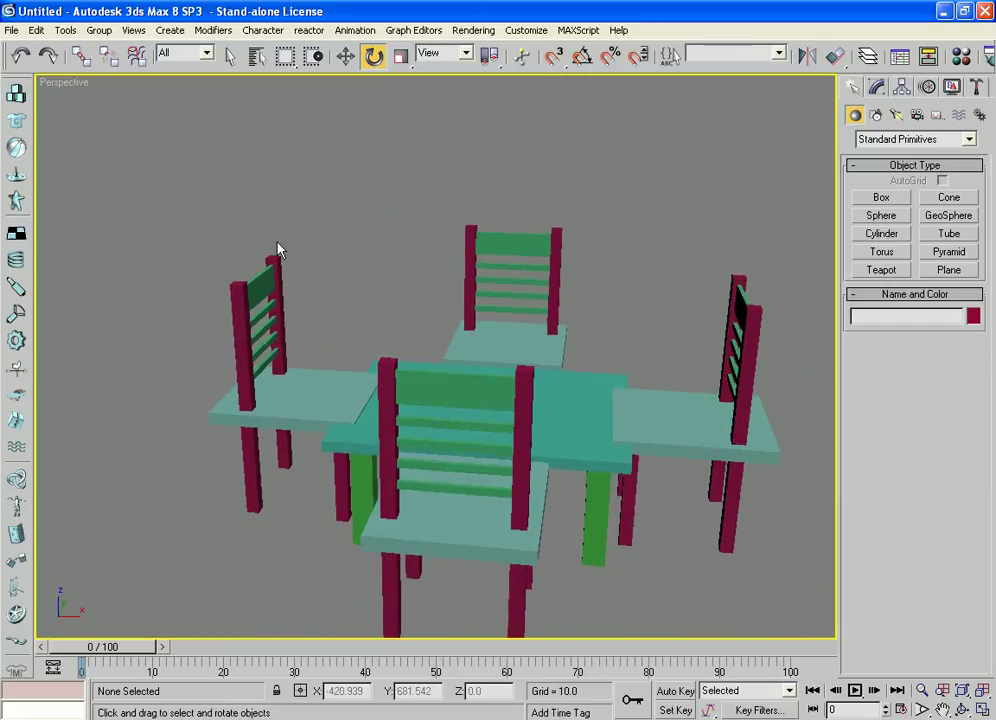
drag(425, 158, 483, 318)
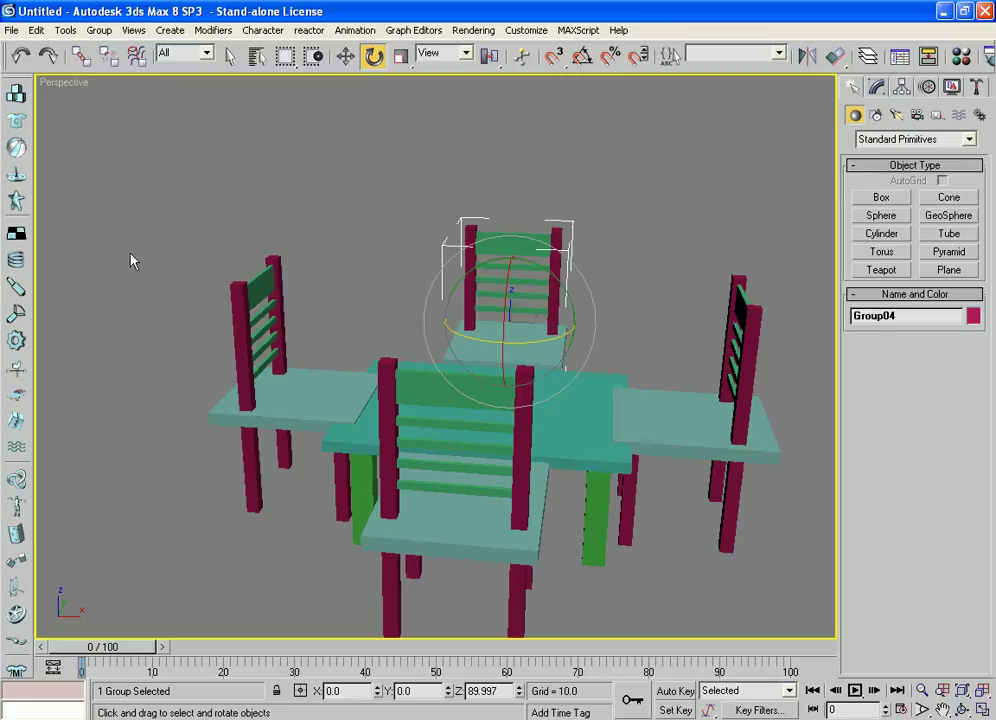
ctrl+drag(228, 322, 230, 324)
ctrl+click(760, 355)
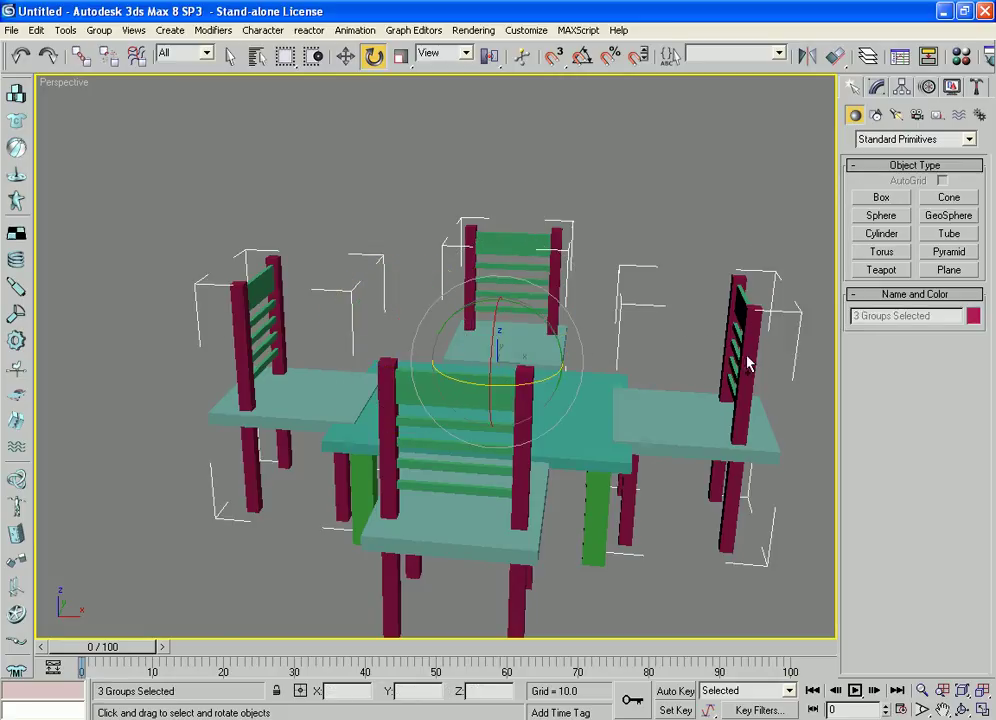
ctrl+drag(562, 591, 530, 604)
middle_drag(649, 591, 665, 502)
key(w)
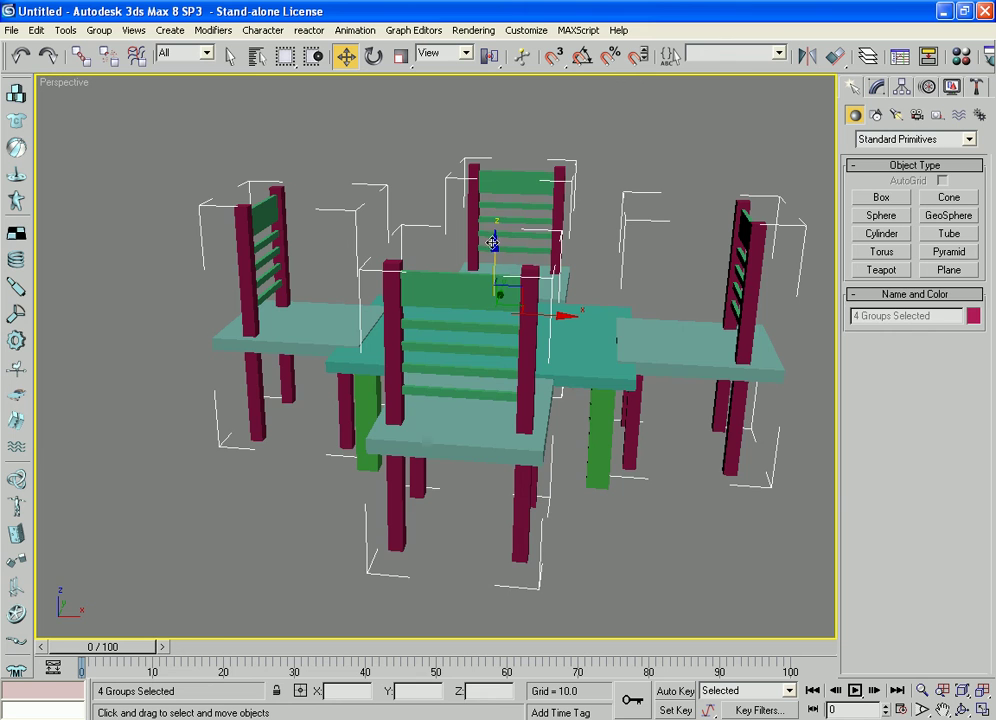
drag(494, 245, 494, 267)
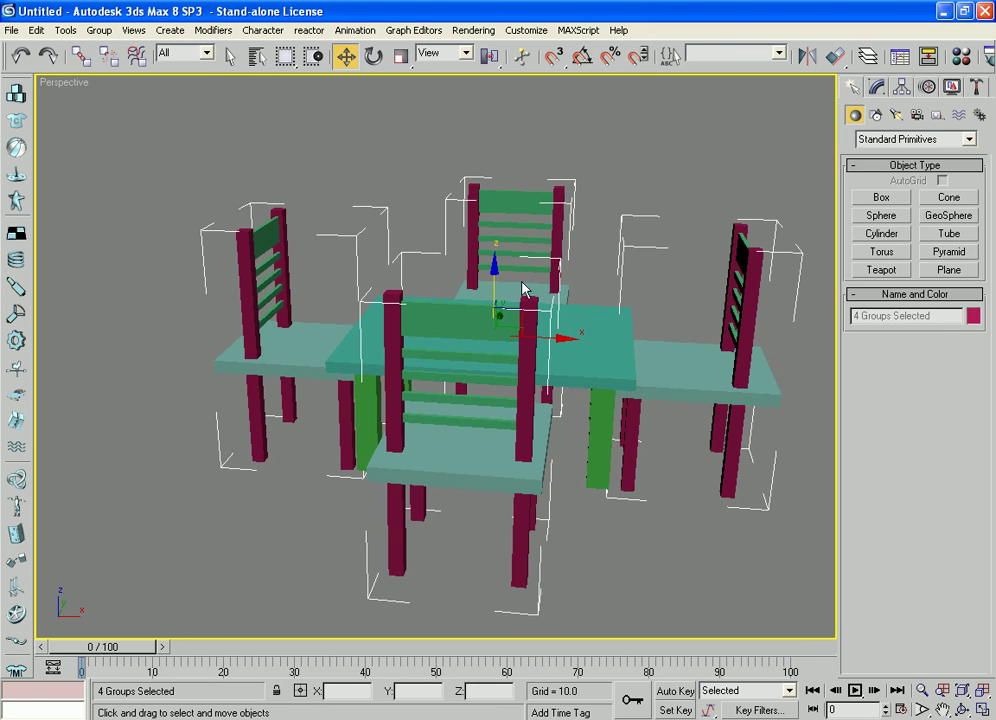
alt+middle_drag(641, 534, 662, 528)
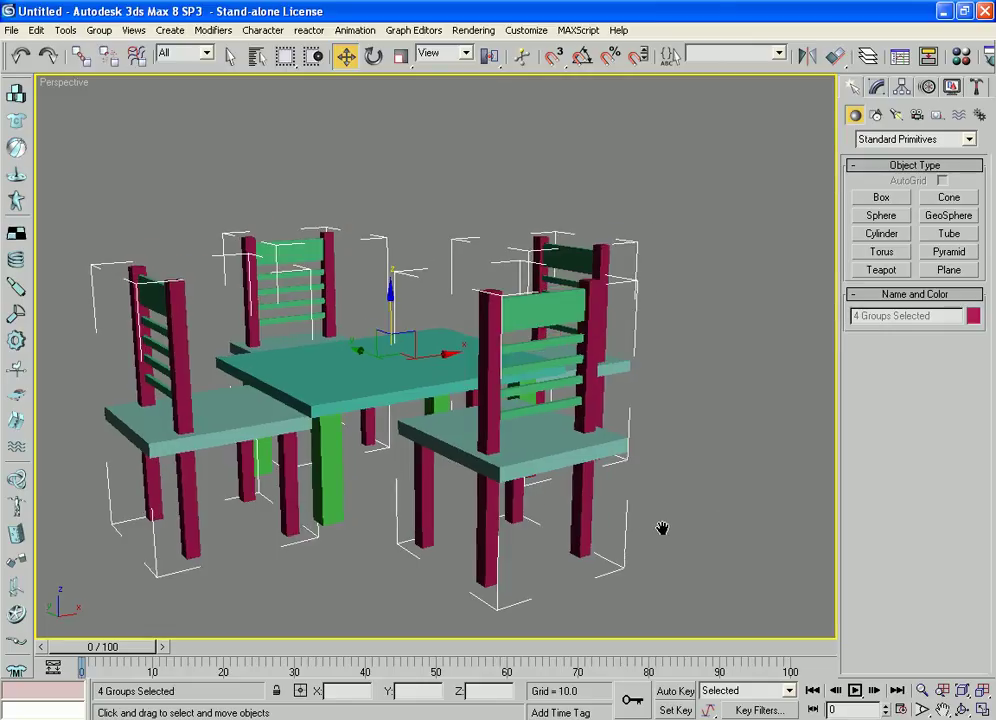
click(535, 170)
click(12, 31)
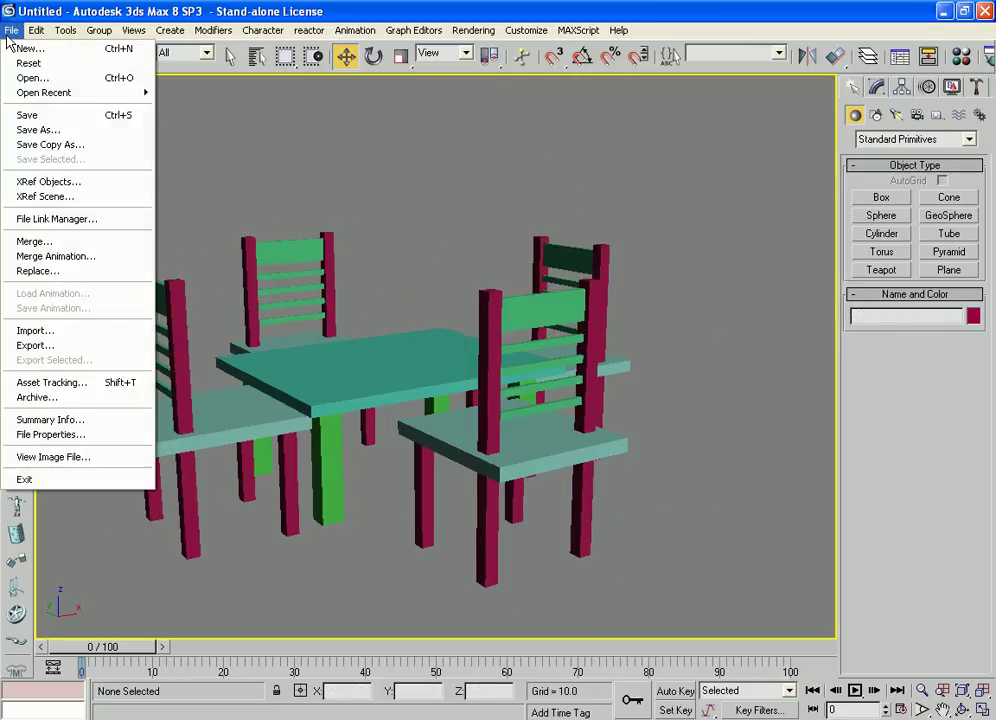
click(65, 118)
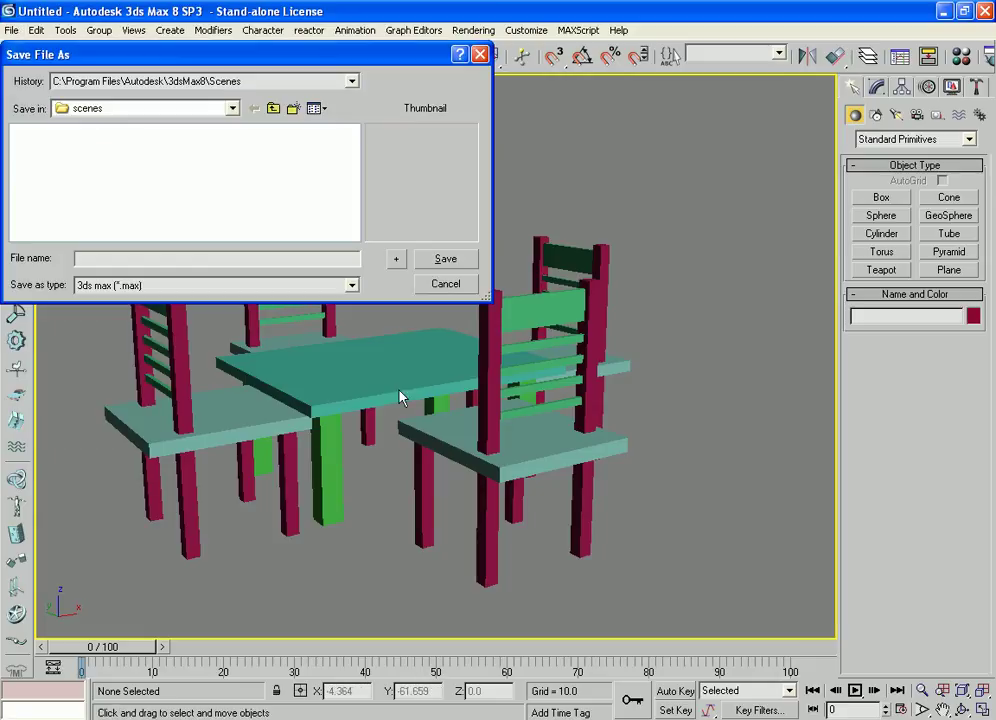
click(351, 285)
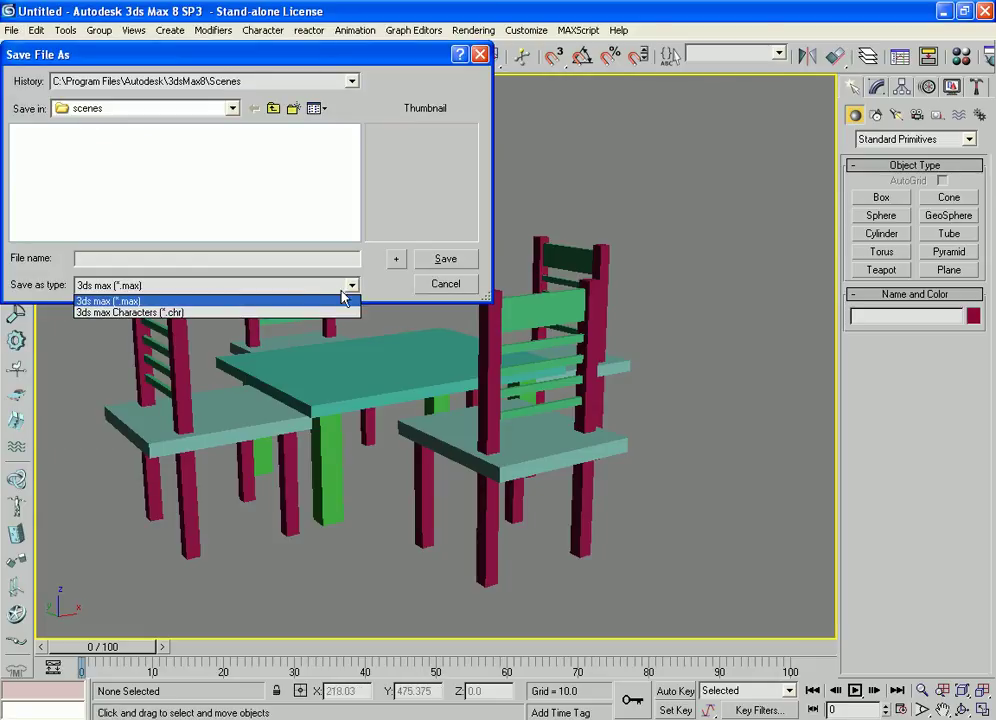
click(375, 60)
drag(453, 57, 622, 215)
click(649, 216)
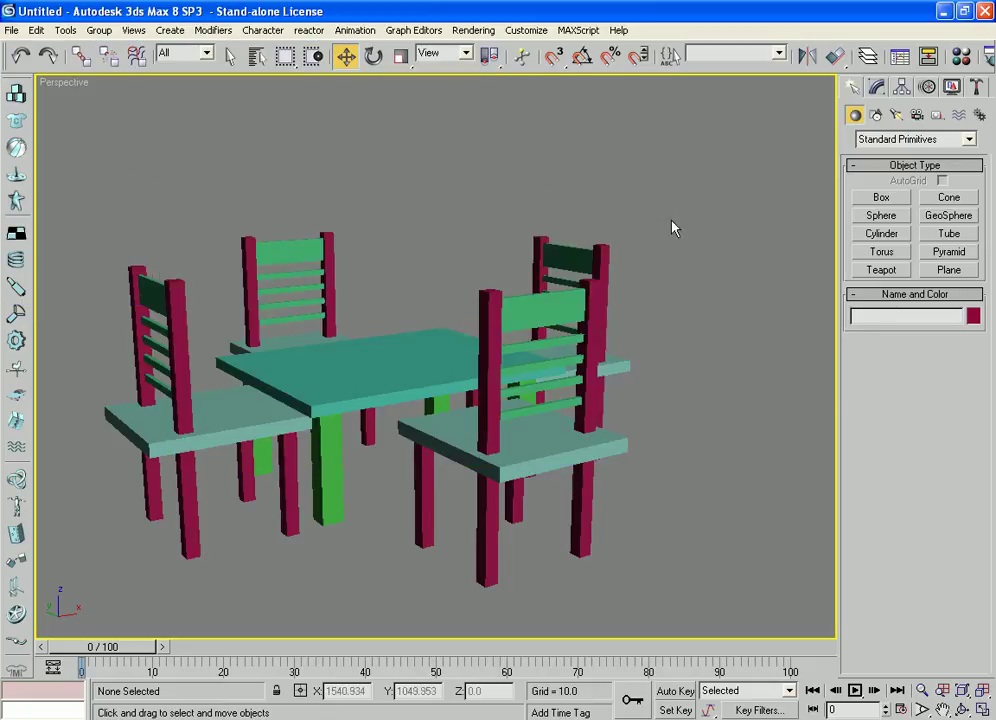
Step: Start exporting the table-and-chairs scene with Publish to DWF (*.DWF) as the file type
middle_drag(675, 414, 722, 411)
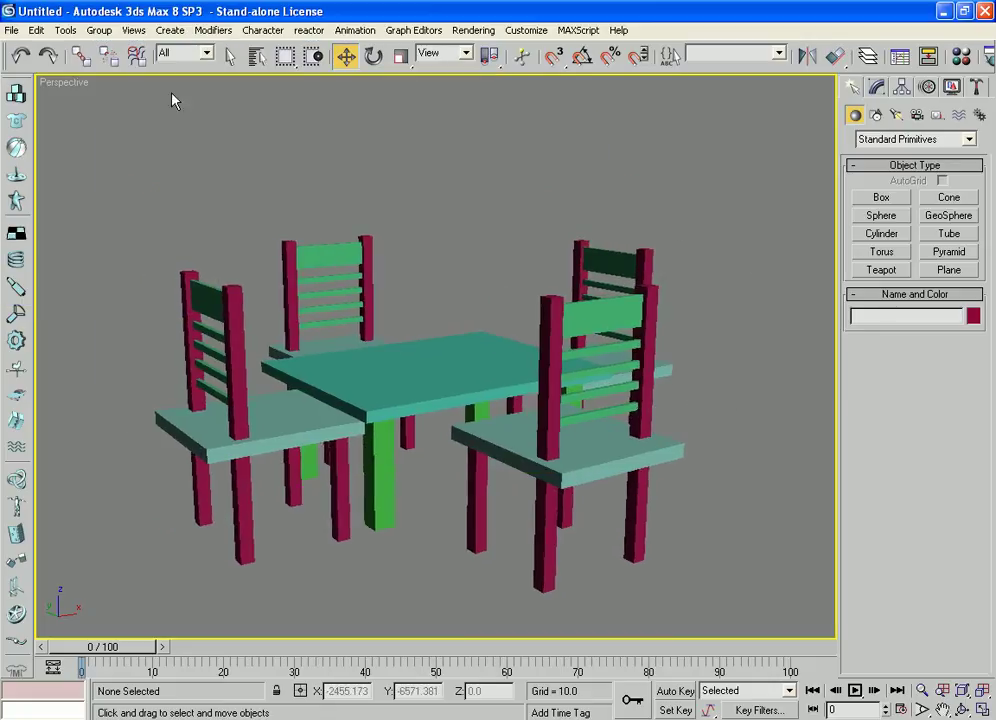
click(12, 31)
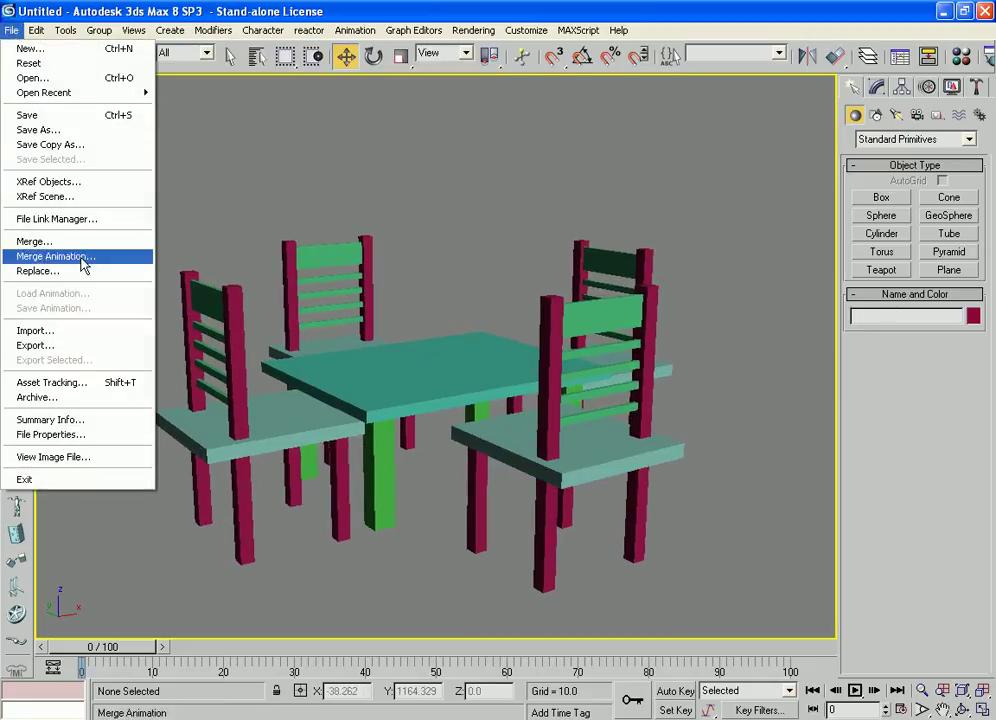
click(86, 349)
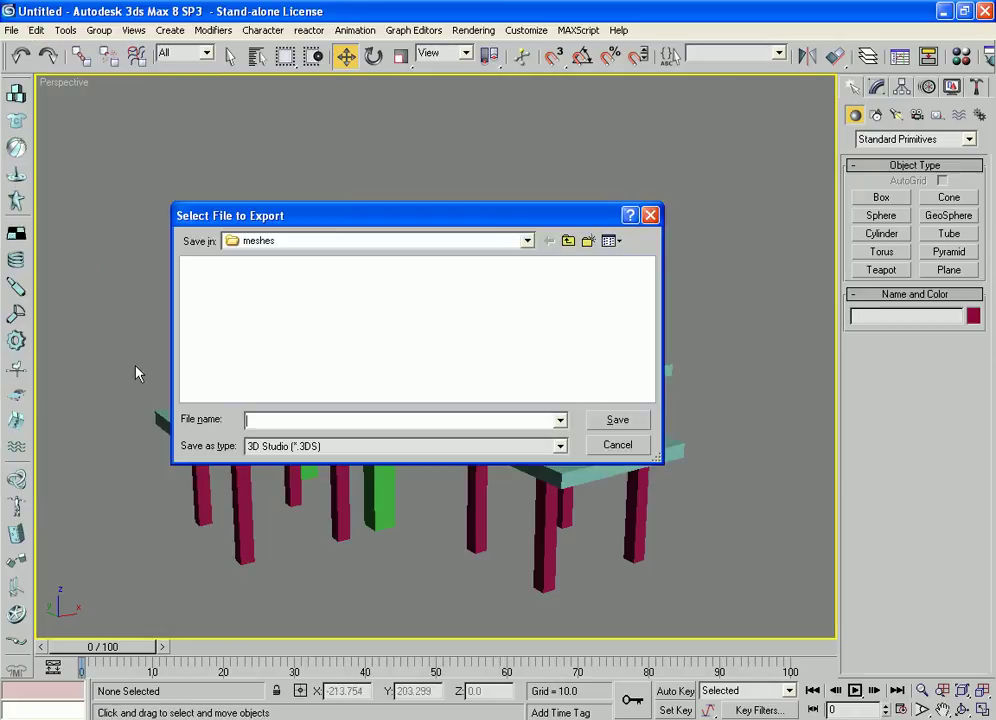
click(560, 447)
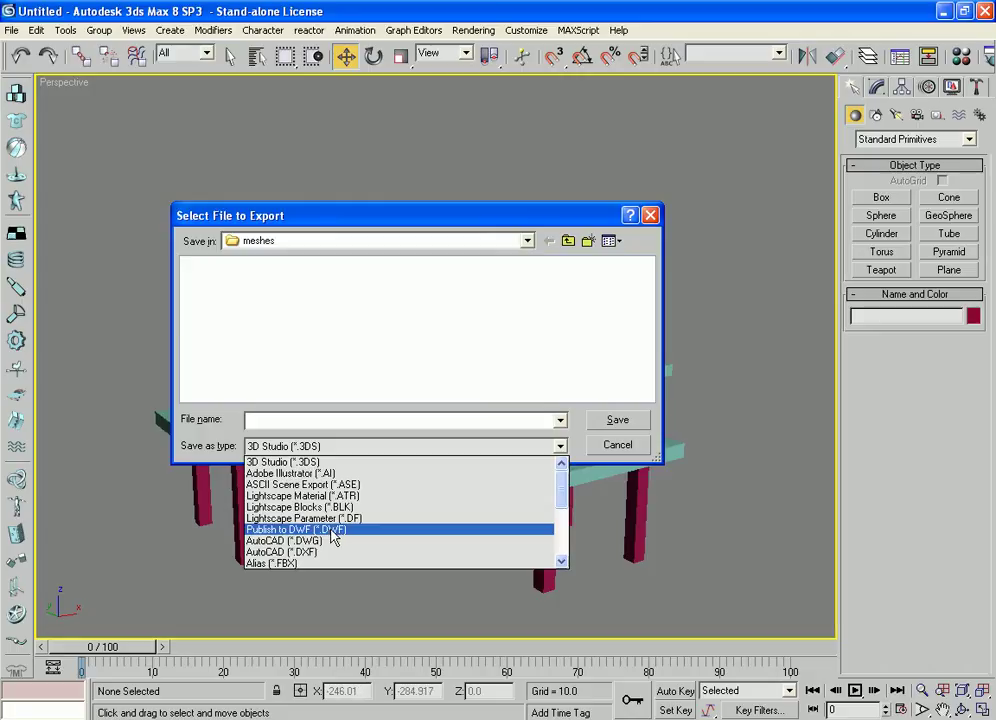
click(334, 530)
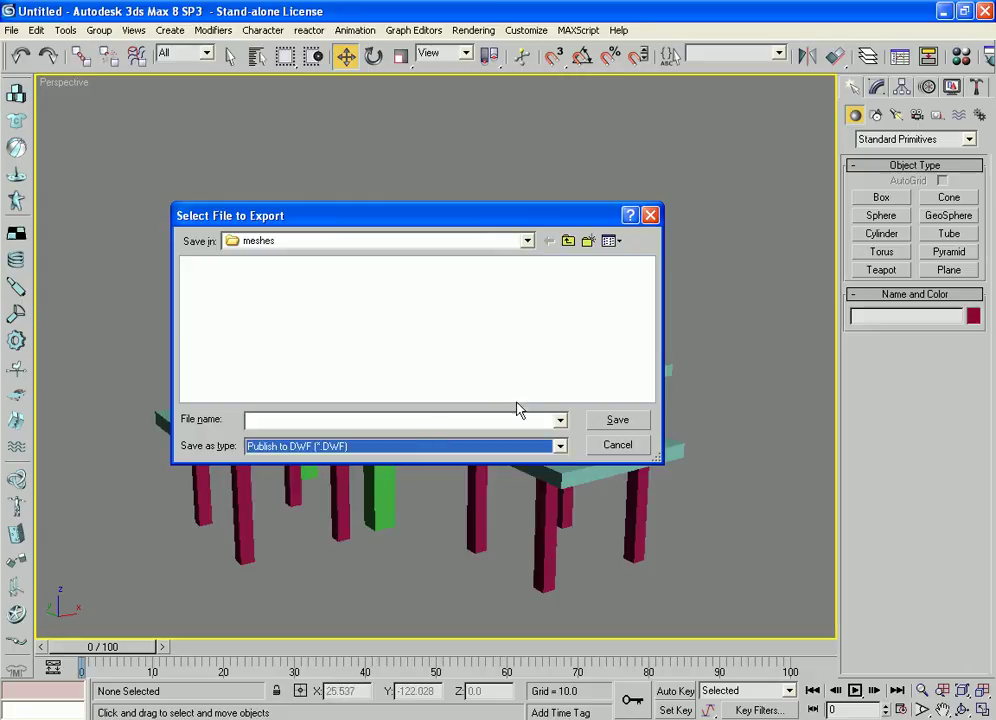
Step: Choose the Class-06(04.11.2011) folder on the STUDENT (E:) drive as the export destination
click(527, 241)
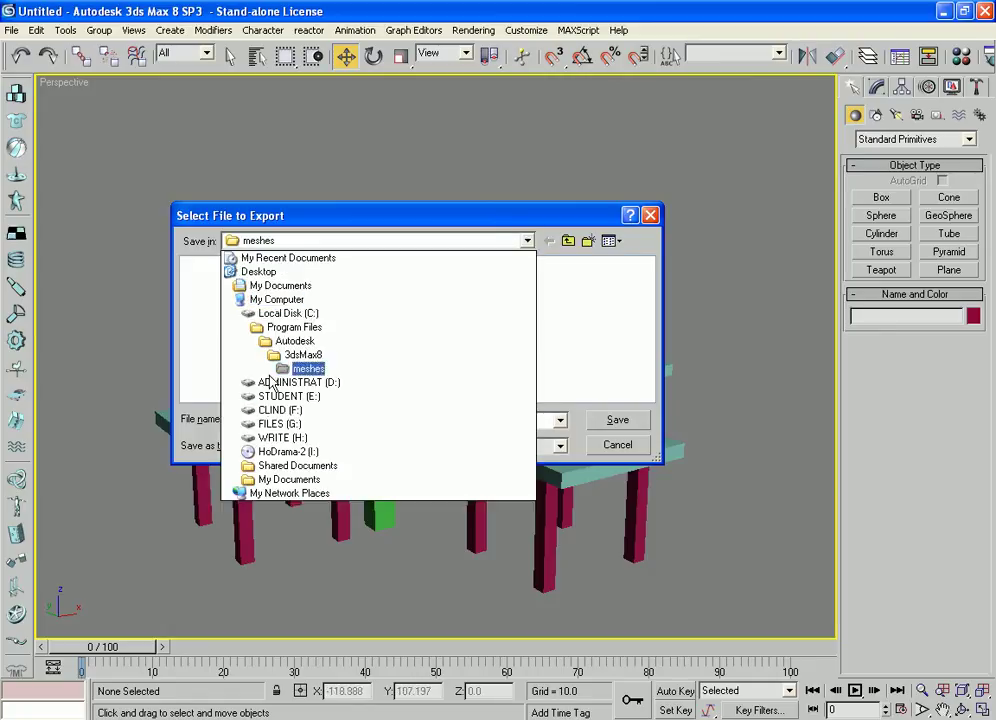
click(272, 397)
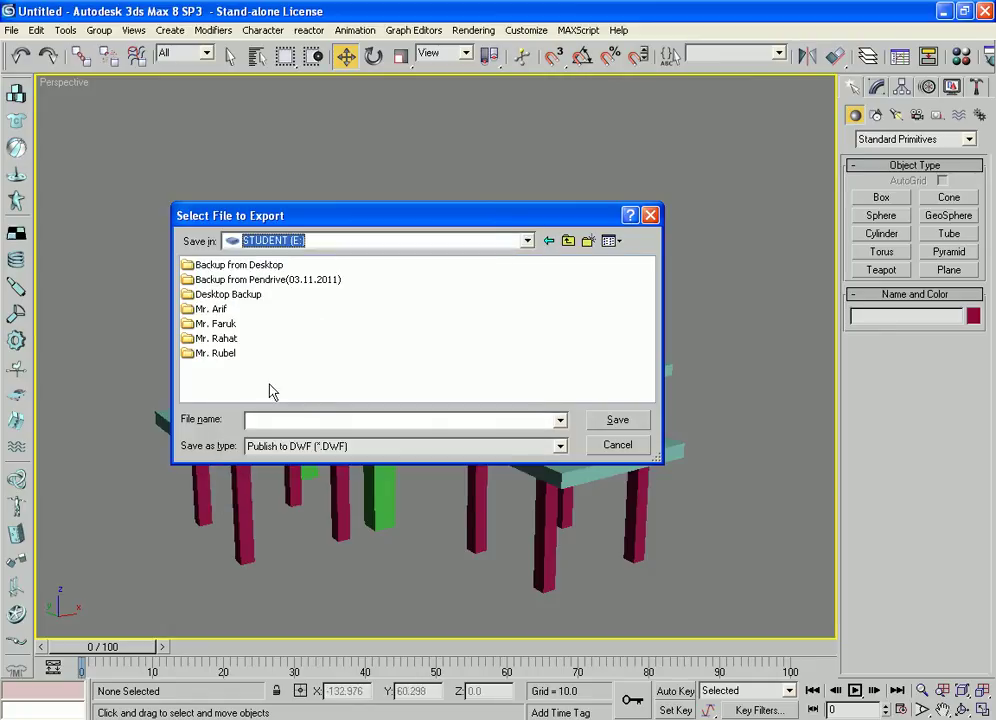
double_click(220, 323)
double_click(214, 340)
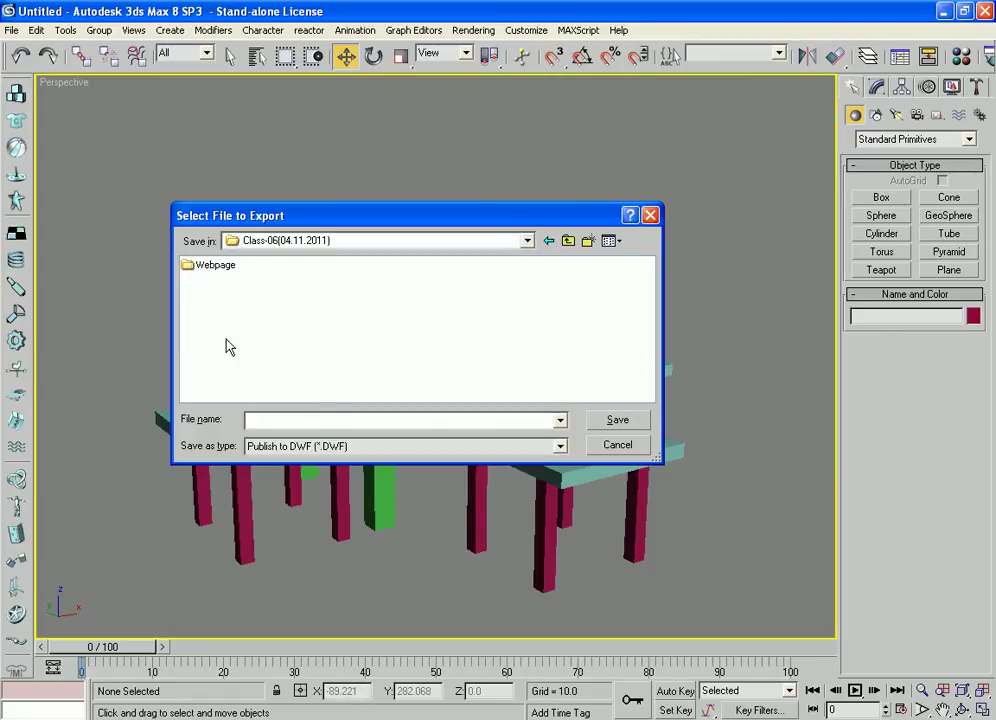
Step: Name the export file TestDWF_Max and publish it with the default DWF publish options
click(257, 418)
text(TestDWF)
text(_Max)
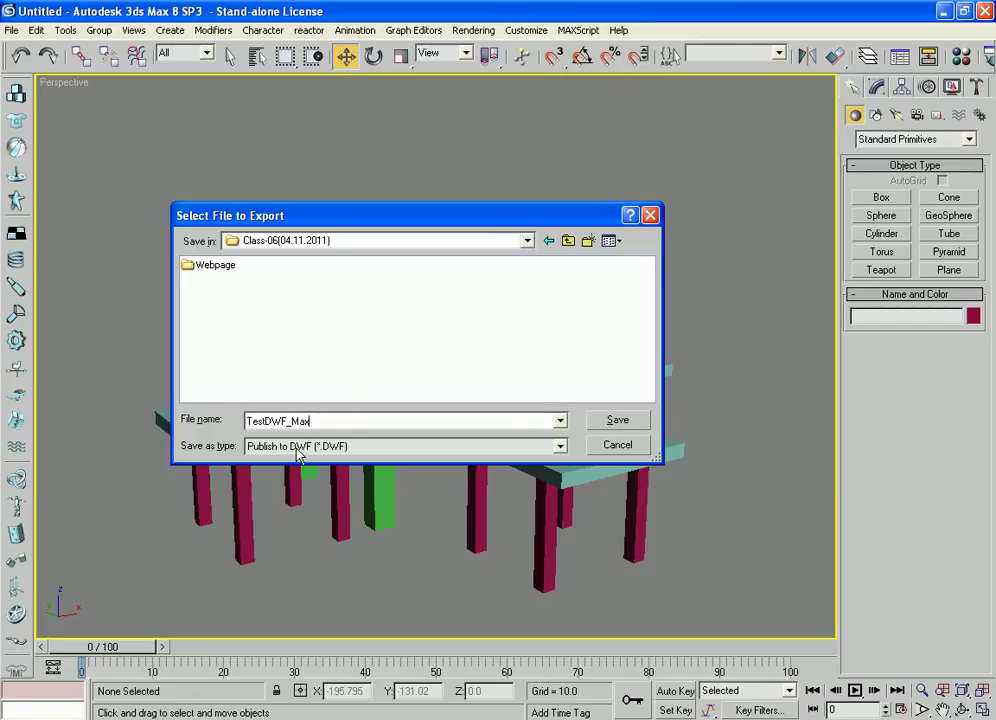
click(614, 420)
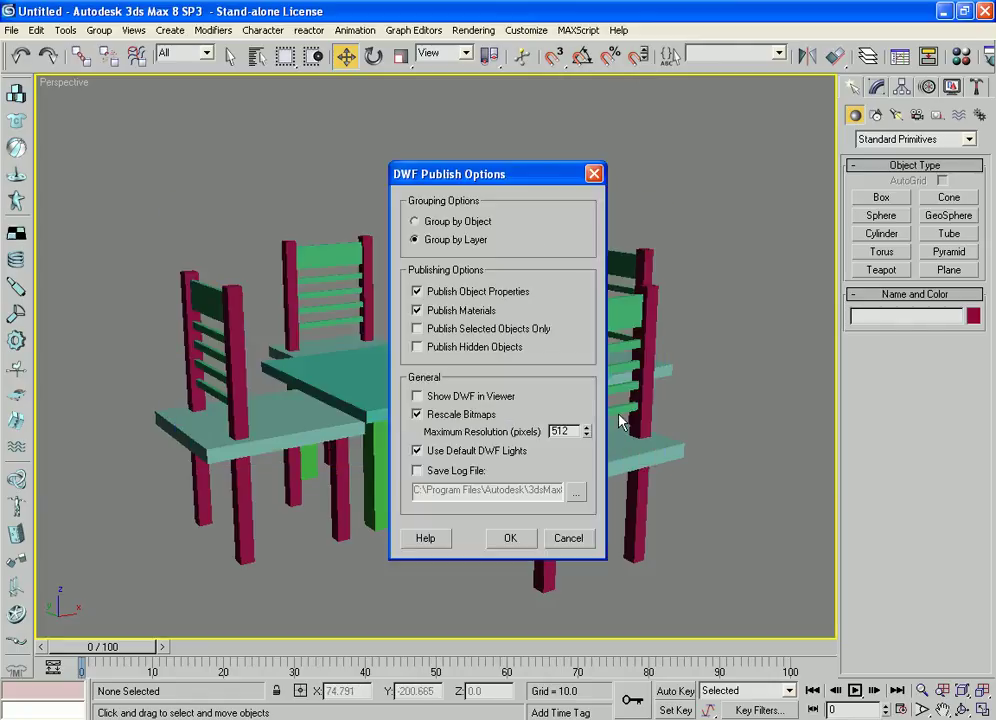
click(510, 539)
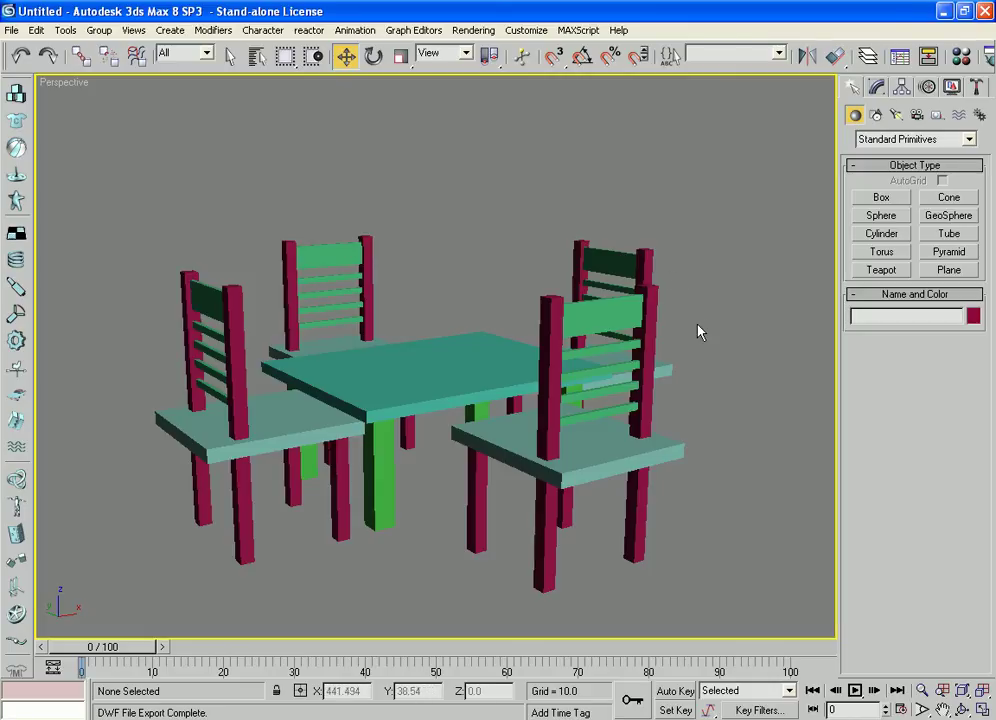
Step: Switch to Windows Explorer, go up from Test Page to the Class-06(04.11.2011) folder, and select TestDWF_Max.DWF
key(alt+Tab)
key(alt+Tab)
key(alt+Tab)
key(alt+Tab)
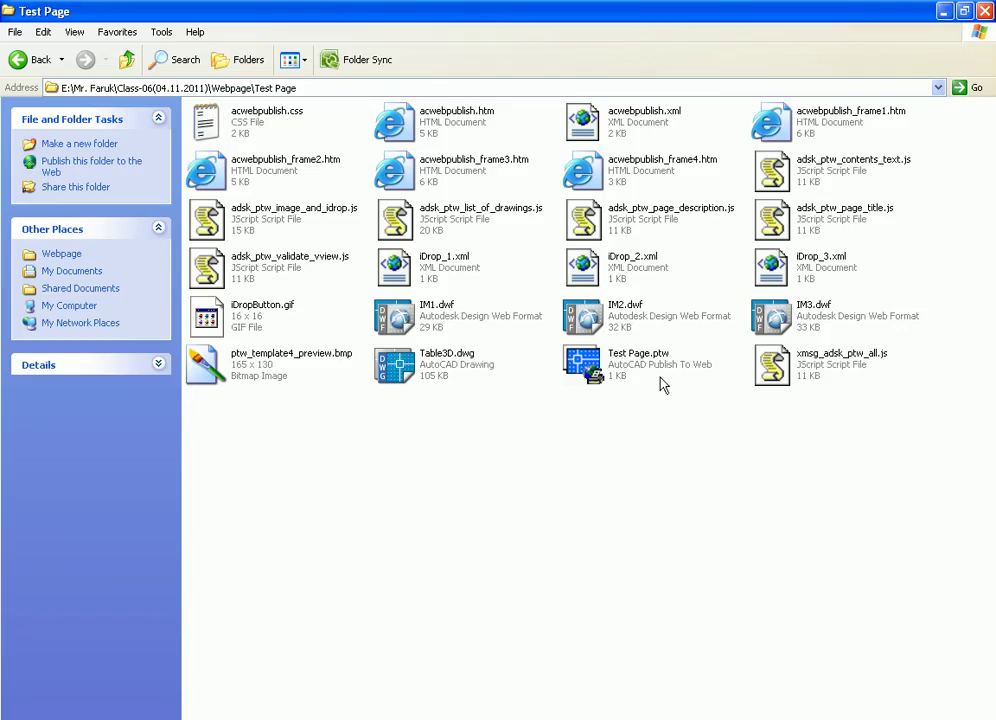
click(128, 60)
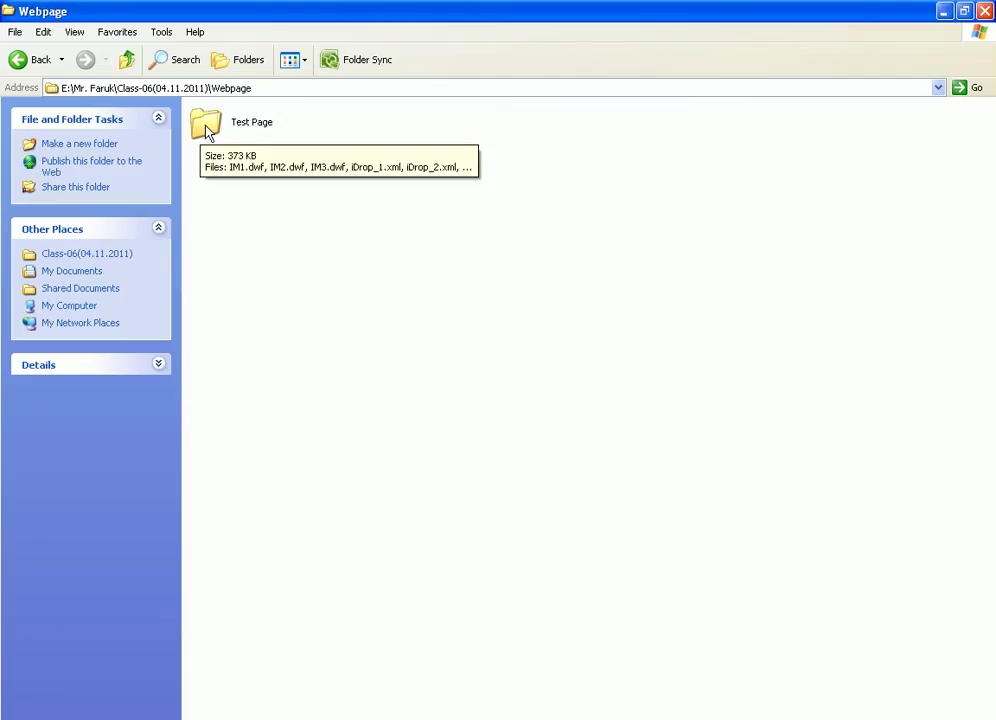
click(127, 60)
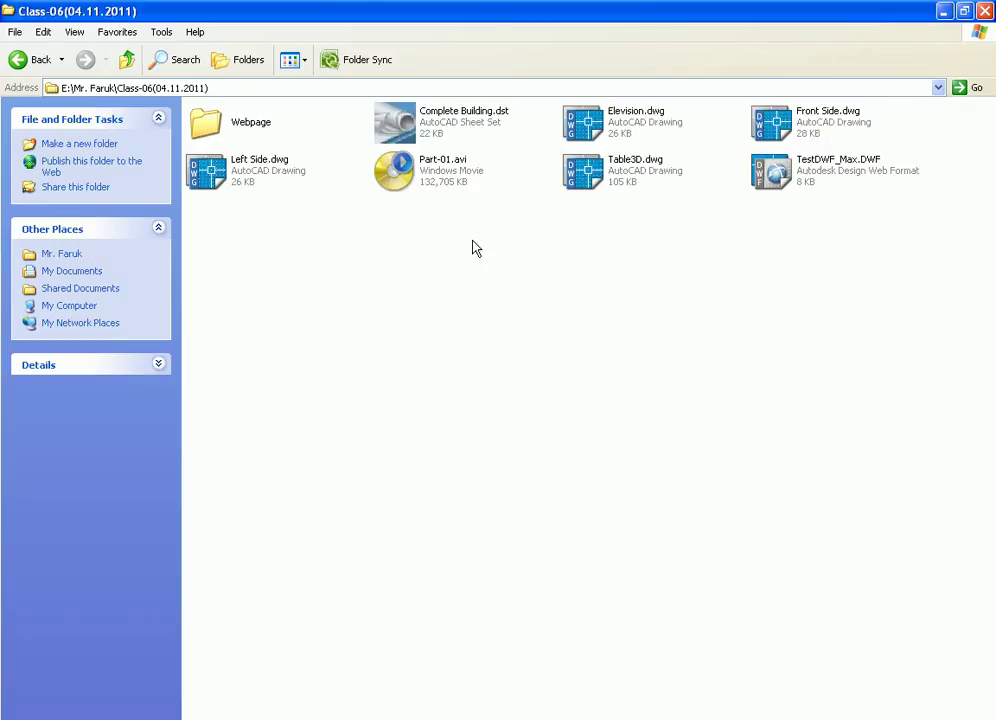
click(770, 180)
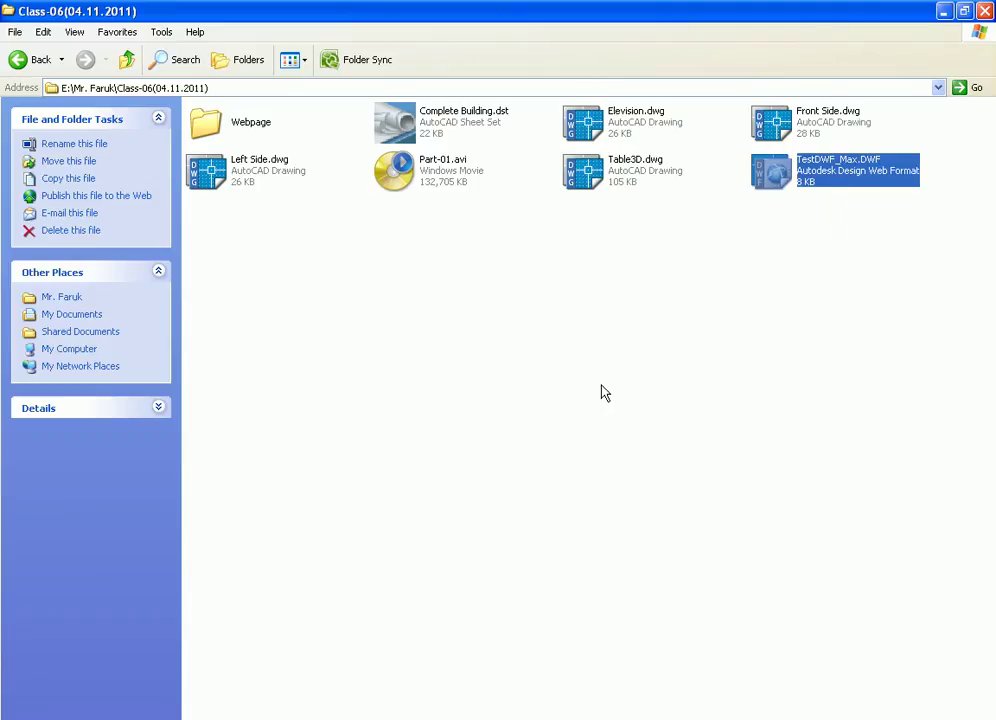
click(763, 180)
mouse_move(772, 179)
Step: Switch to AutoCAD with the Table3D.dwg drawing and start loading a markup set
key(alt+Tab)
key(alt+Tab)
key(alt+Tab)
key(alt+Tab)
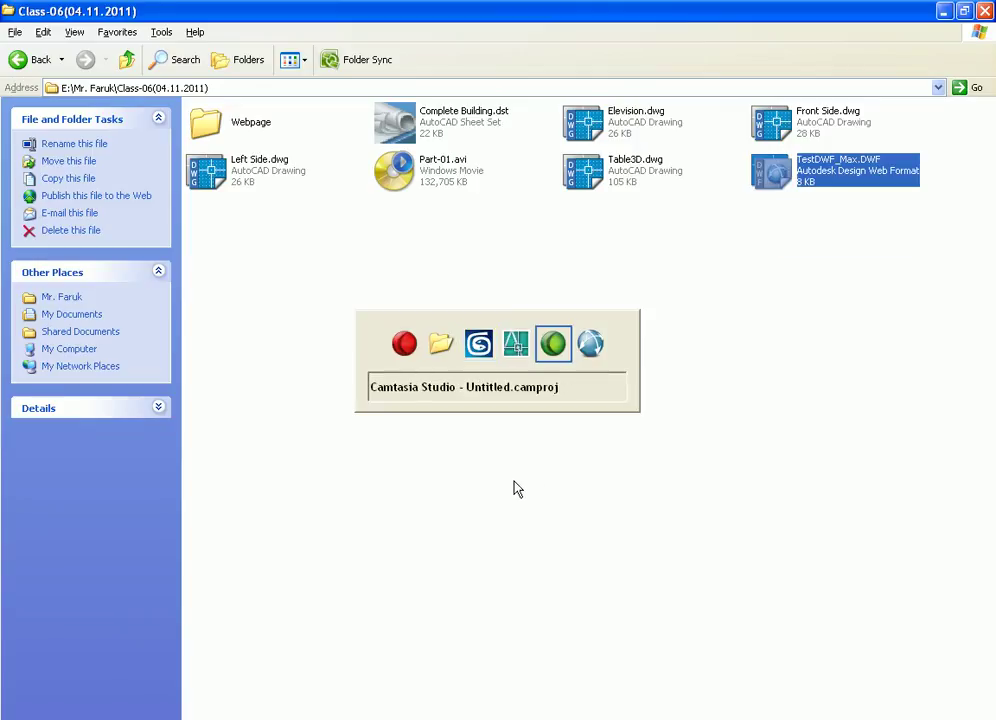
key(alt+Tab)
key(alt+Tab)
key(alt+Tab)
key(alt+Tab)
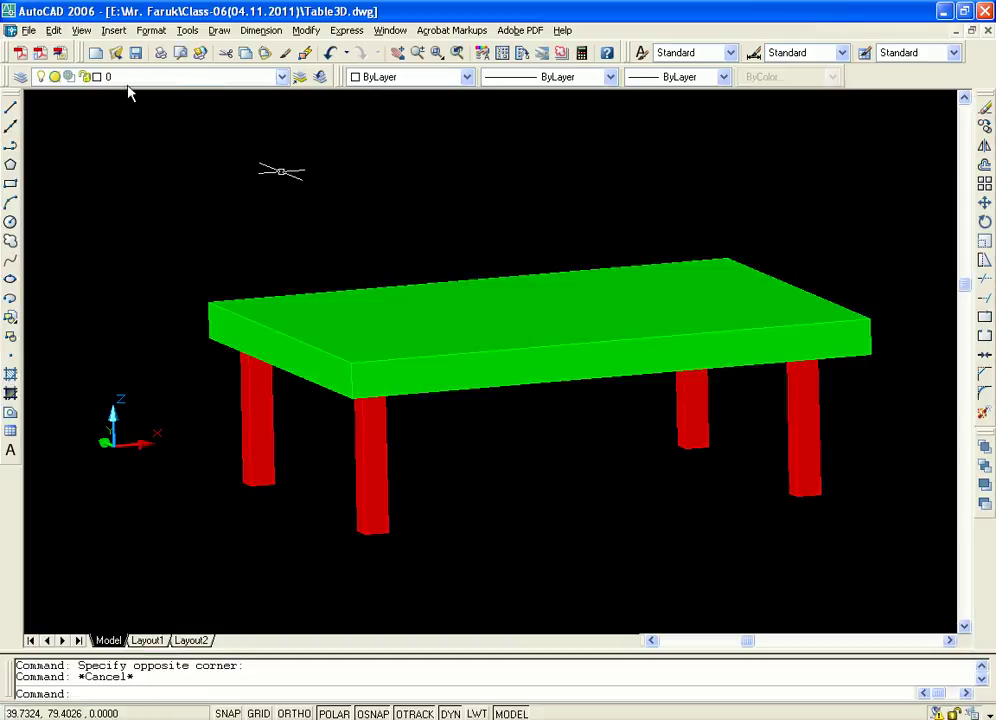
click(26, 31)
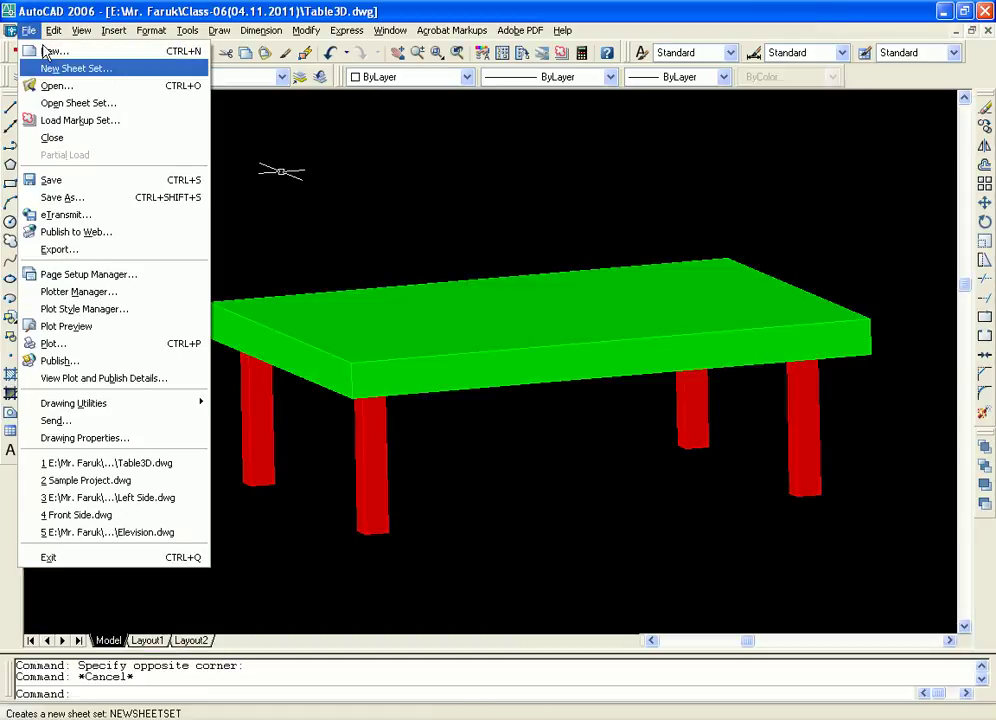
click(75, 123)
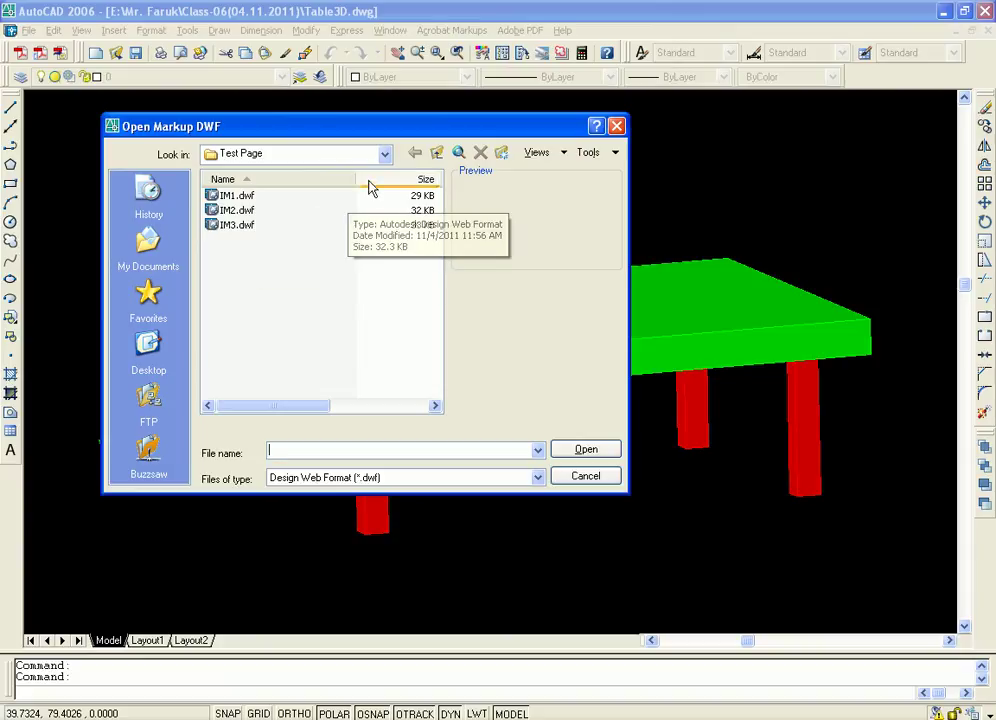
Step: Load TestDWF_Max.DWF from the Class-06(04.11.2011) folder and view it in Autodesk DWF Viewer
click(436, 153)
click(436, 153)
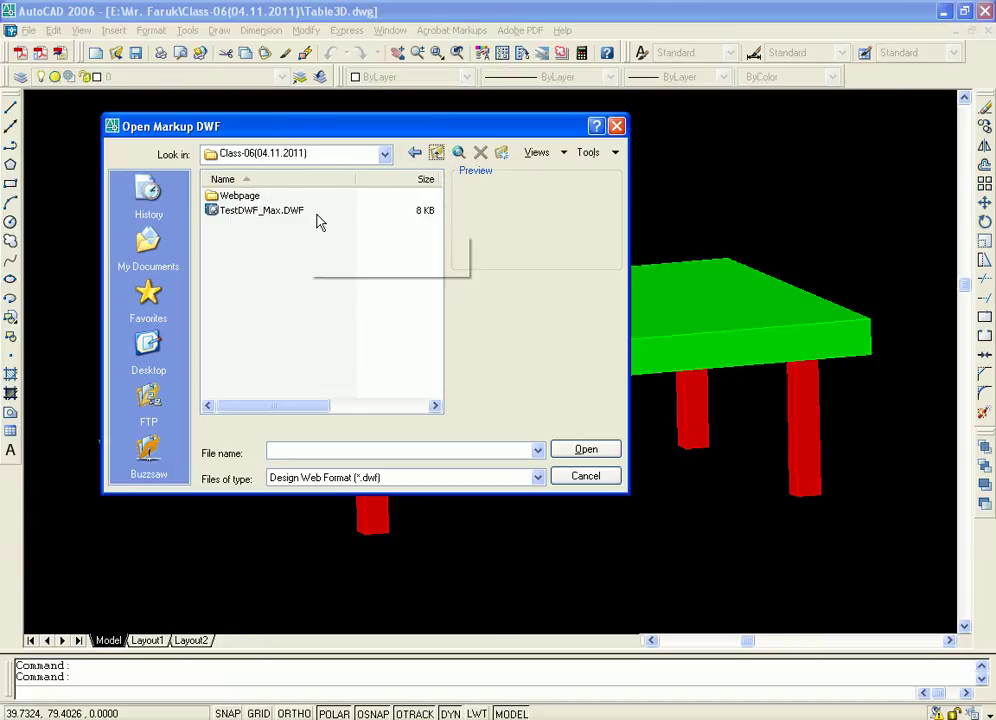
click(279, 212)
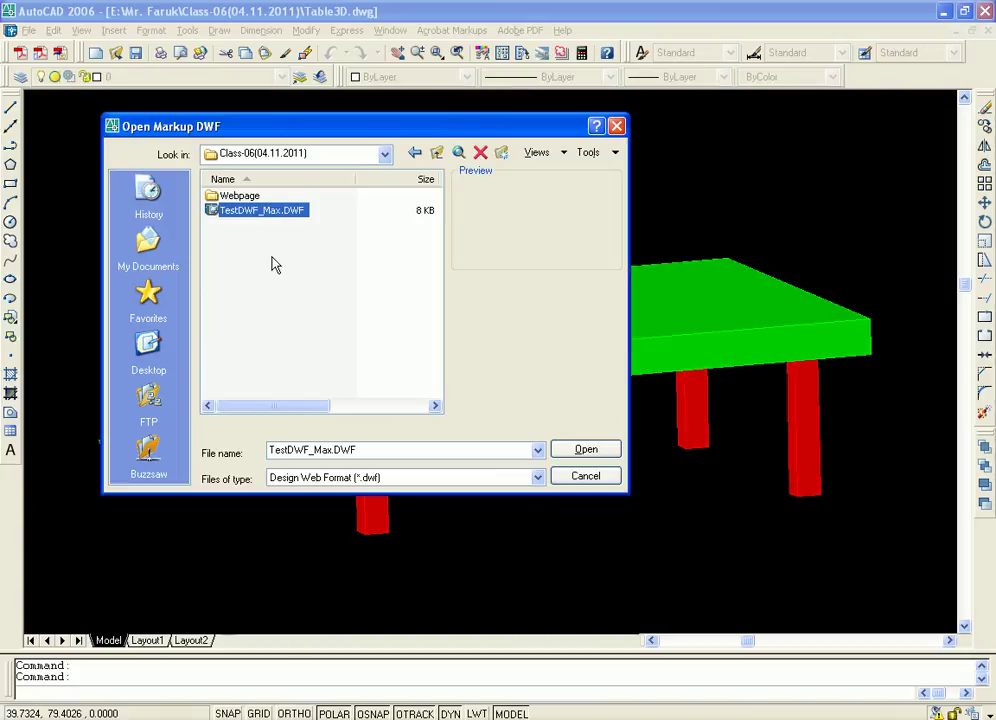
click(611, 452)
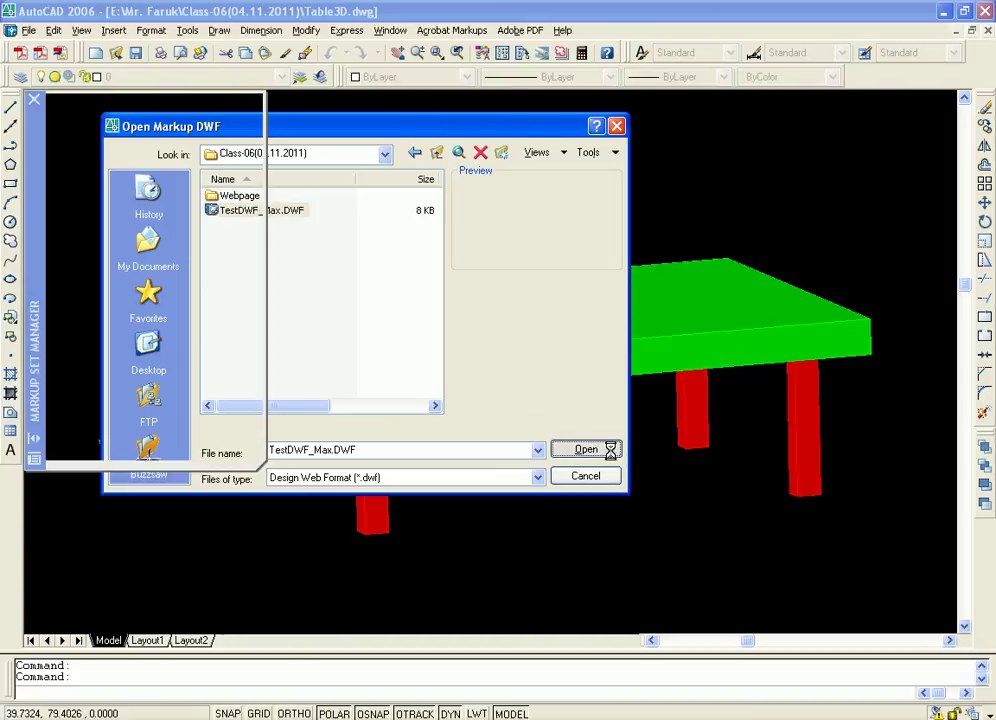
click(476, 389)
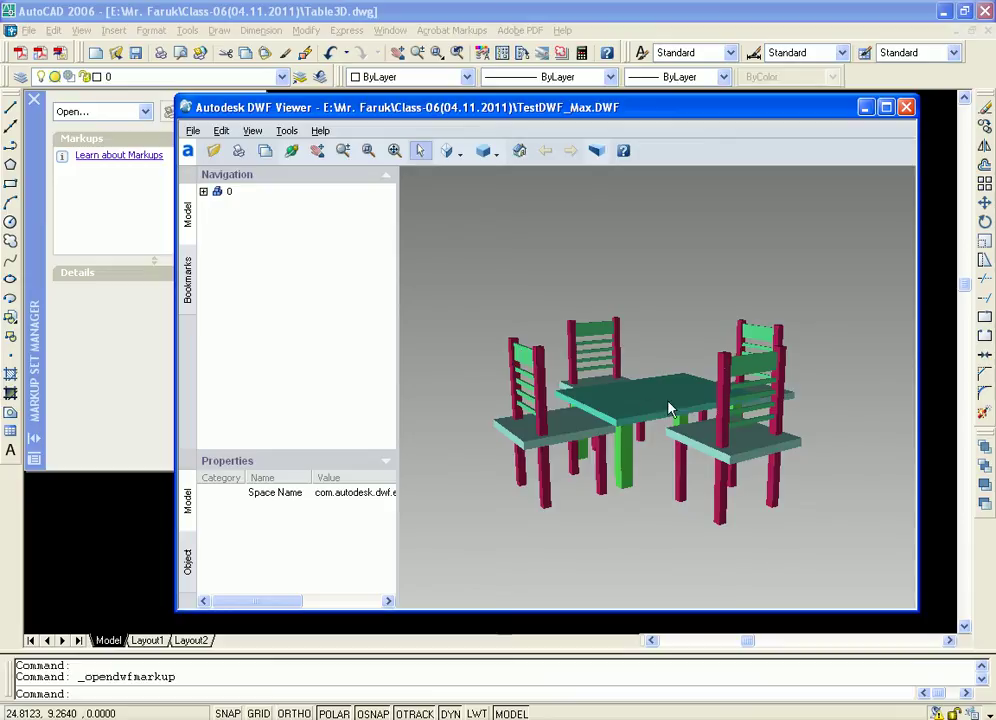
Step: Examine the exported table and four chairs from several angles in the DWF Viewer, enlarging its window to full screen
drag(688, 110, 639, 87)
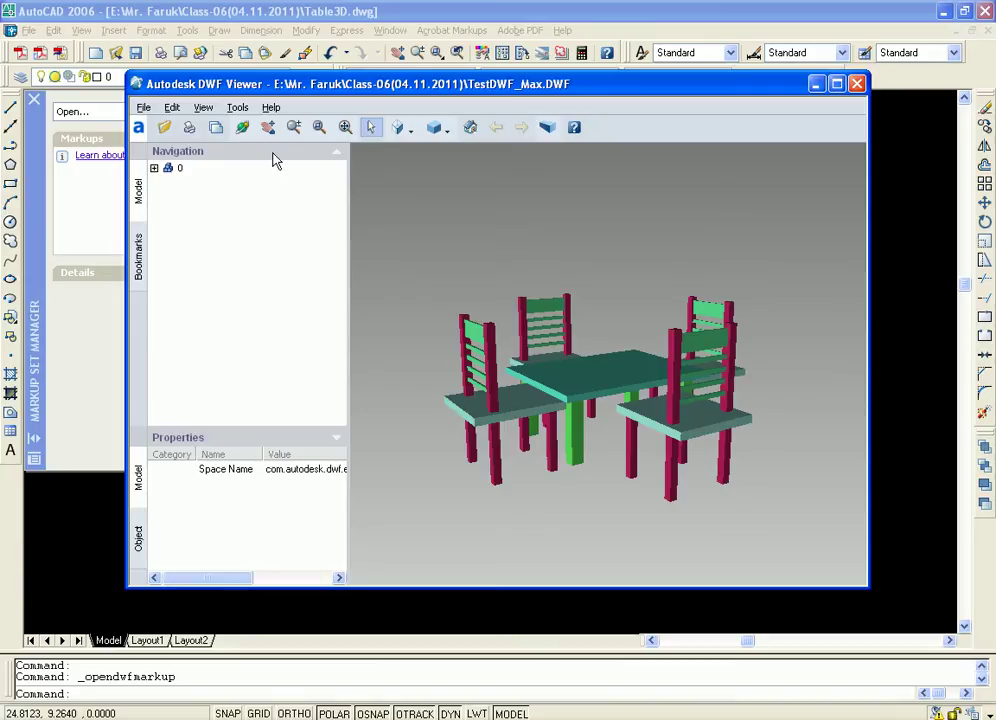
drag(523, 330, 631, 387)
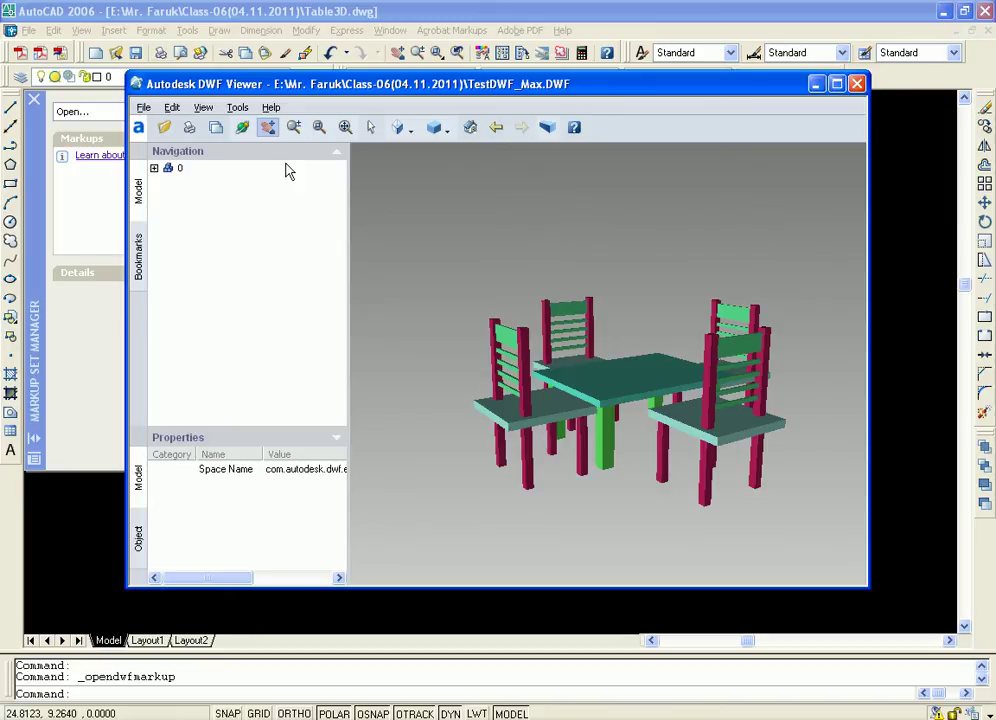
drag(706, 386, 658, 370)
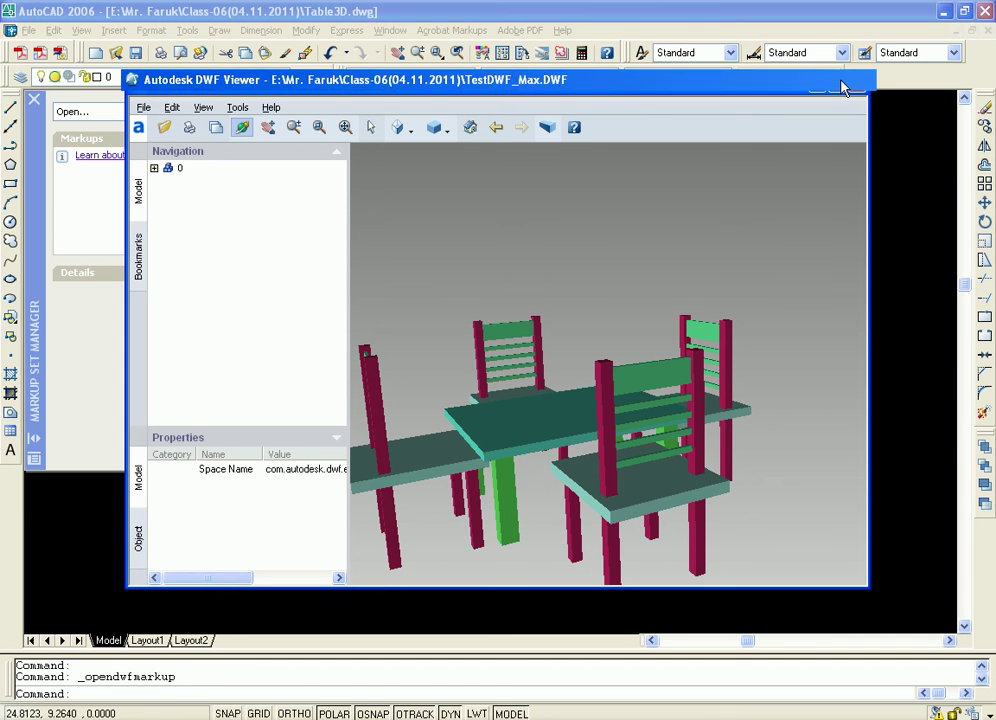
click(838, 84)
drag(671, 351, 830, 410)
drag(616, 450, 837, 353)
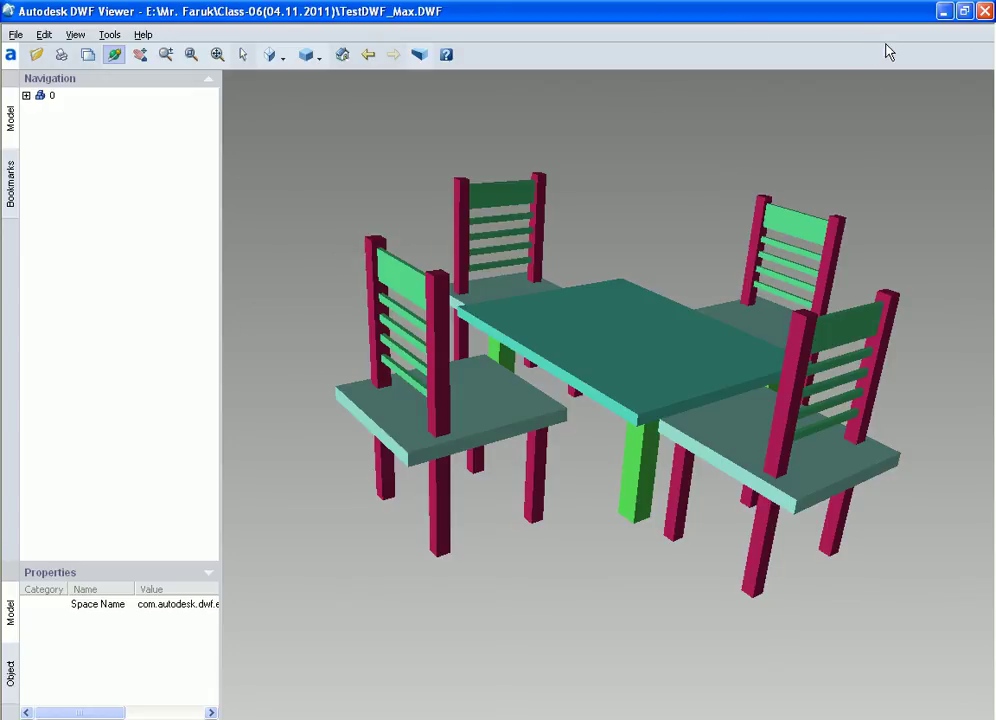
Step: Close the DWF Viewer and the Markup Set Manager to return to the Table3D.dwg drawing
click(986, 12)
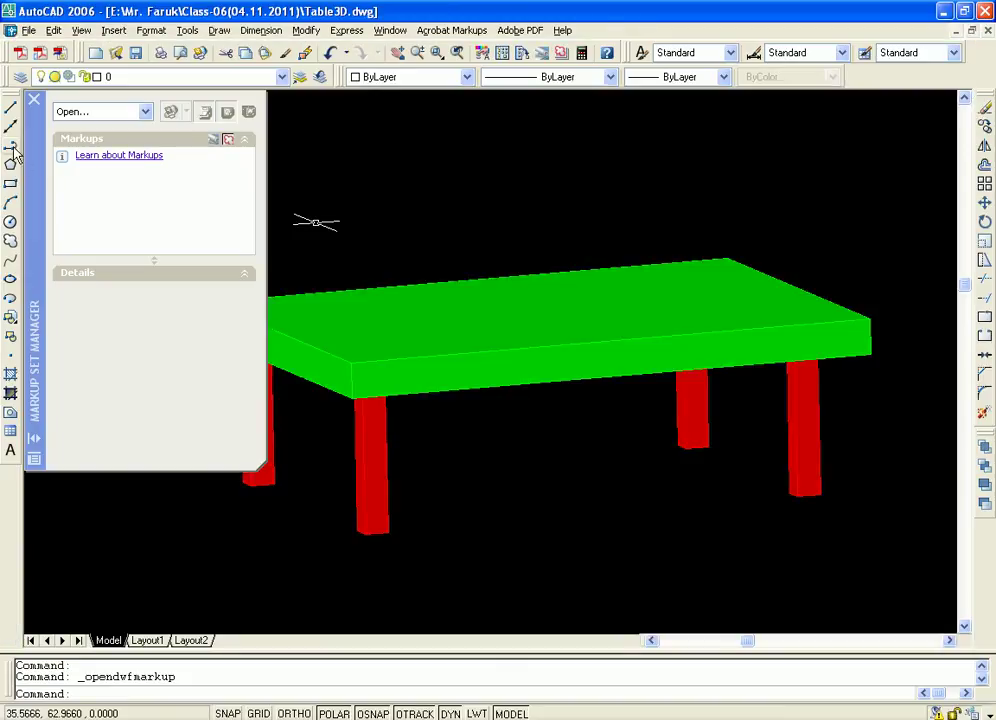
click(33, 99)
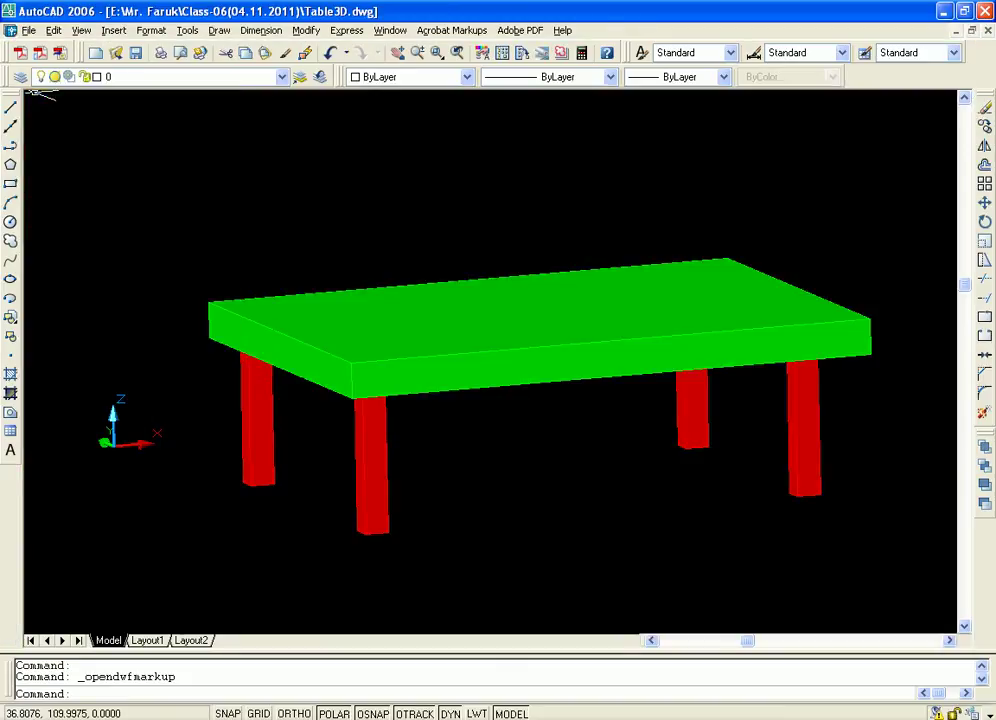
middle_drag(633, 229, 611, 240)
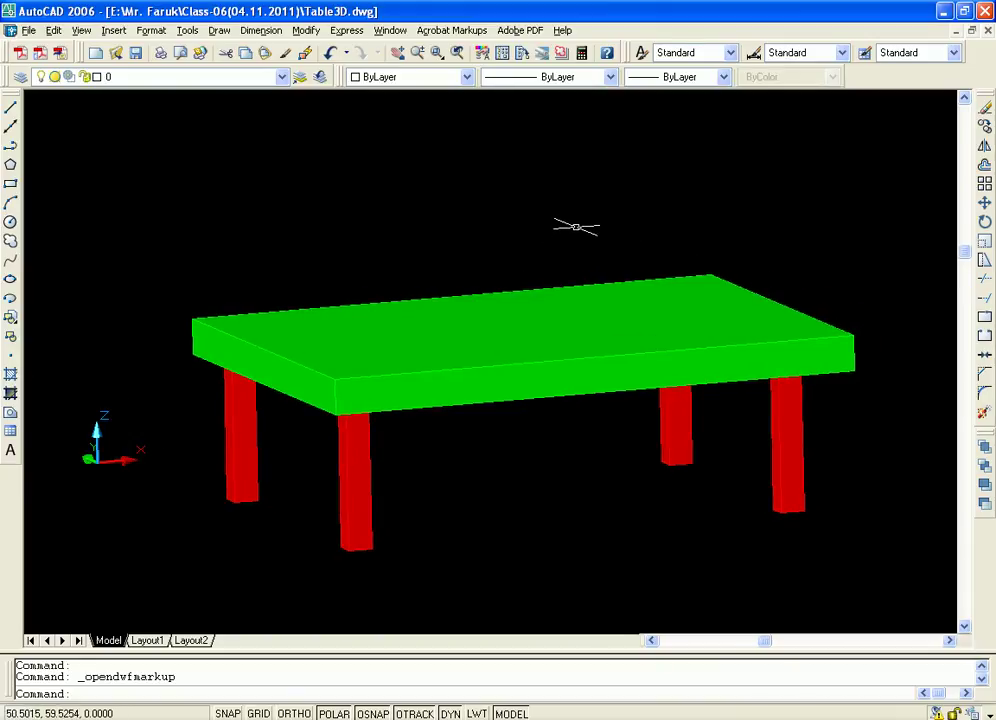